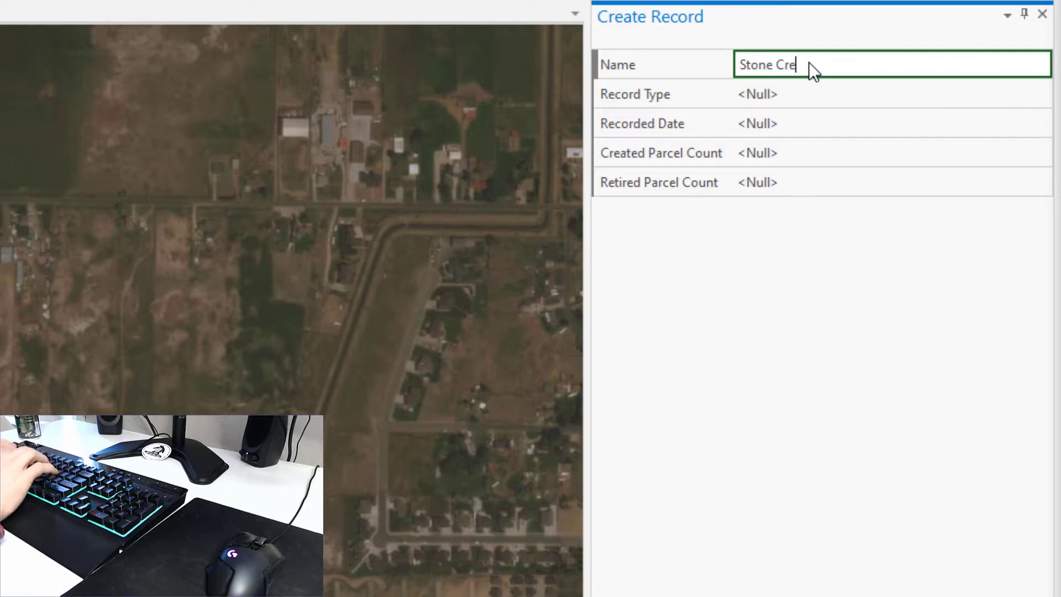
Create a parcel record named Stone Creek Village Phase 3 with the recorded date 8/20/2017
text(llage Phae)
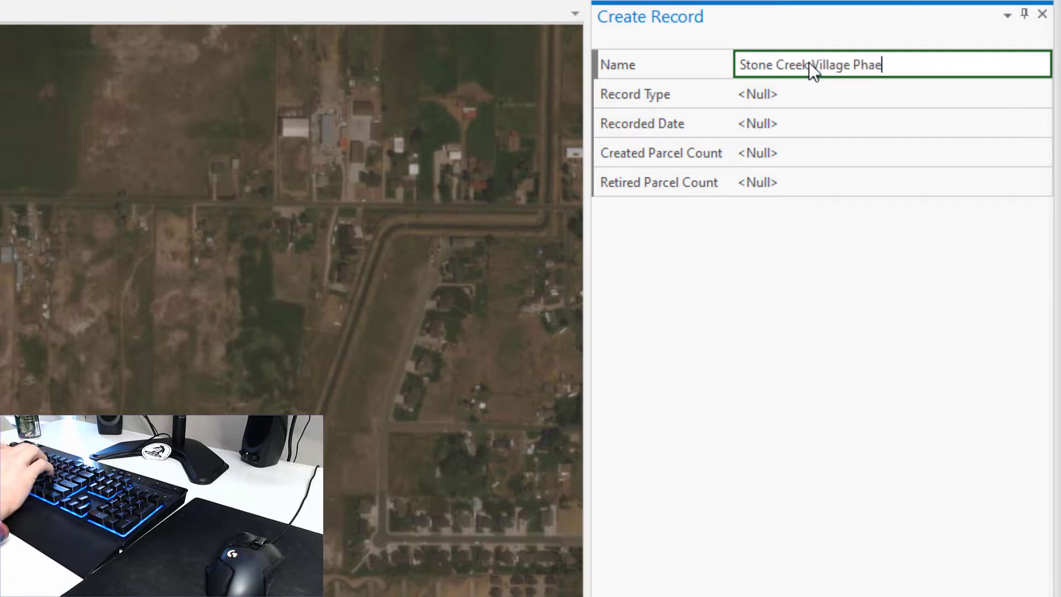
key(BackSpace)
text(se 3)
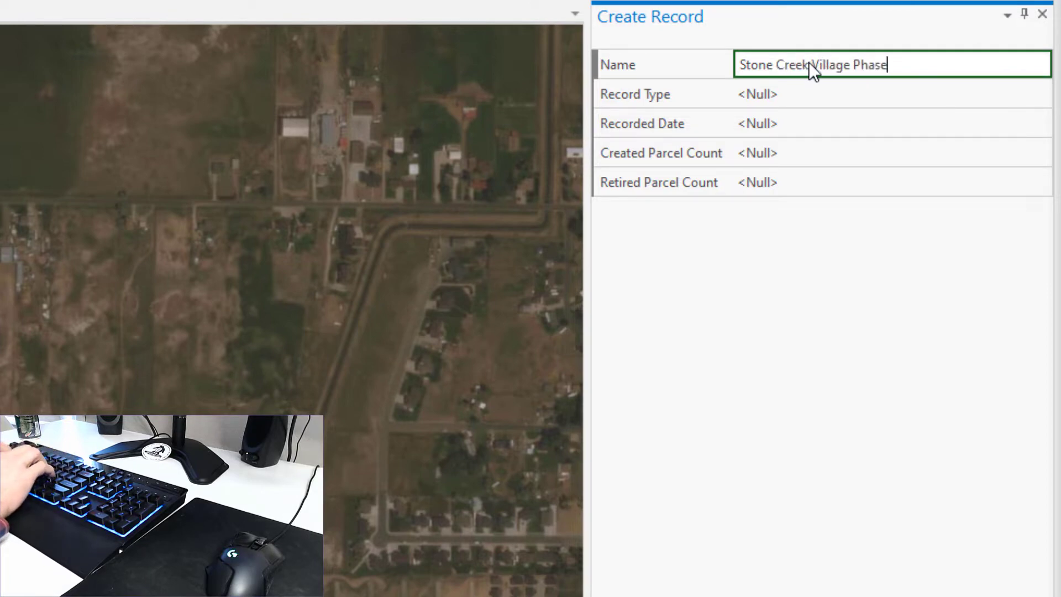
key(Tab)
key(Tab)
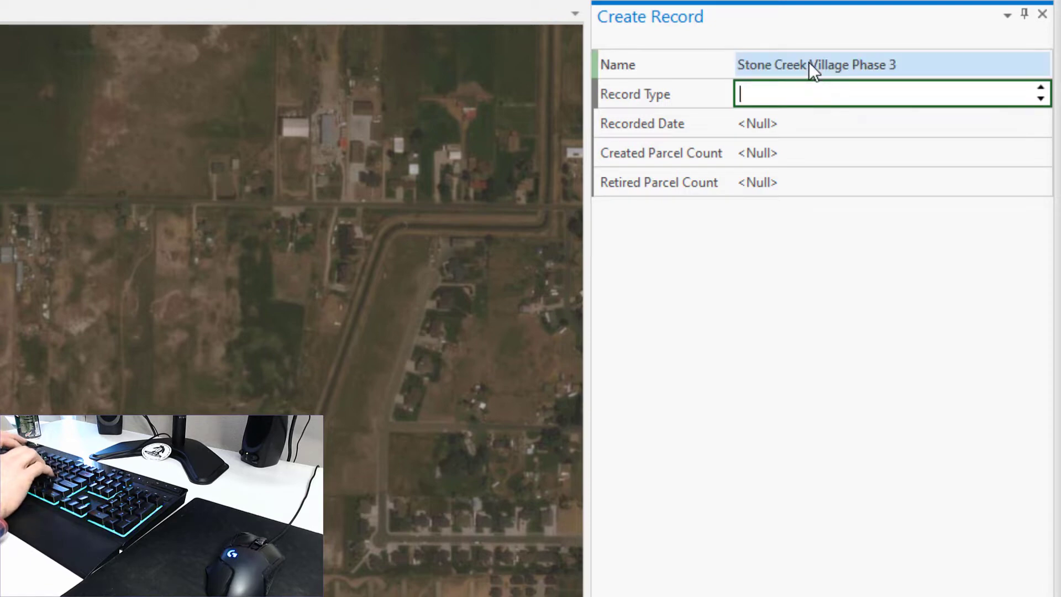
text(8/20/20)
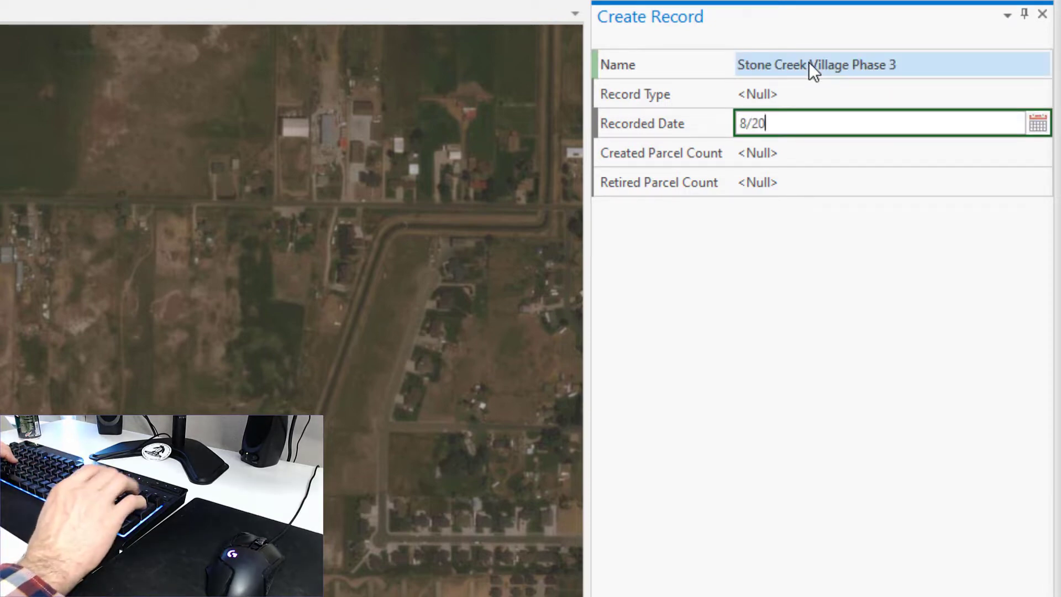
text(17)
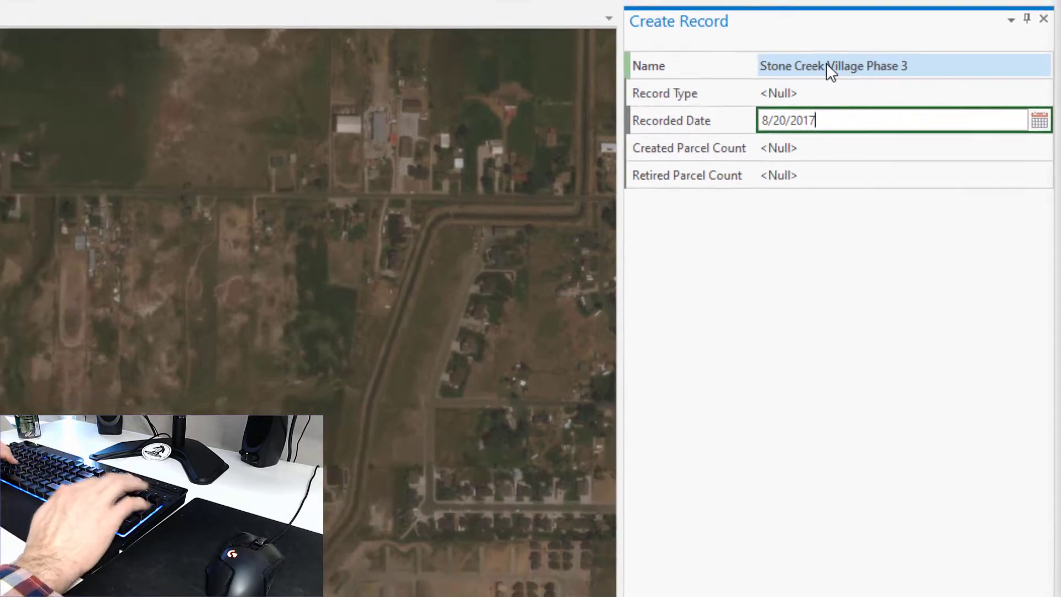
key(Tab)
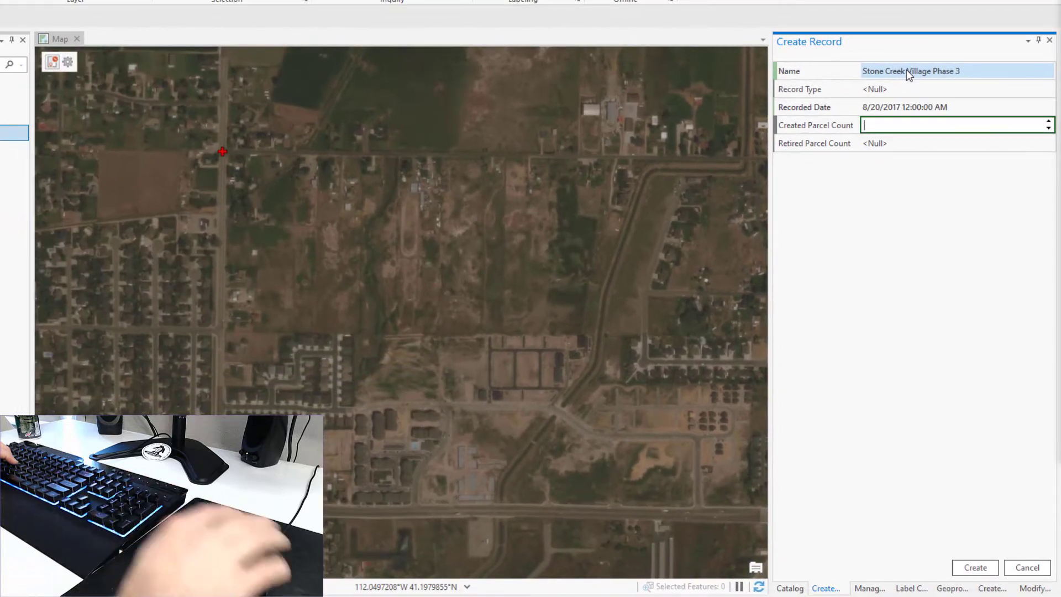
click(976, 568)
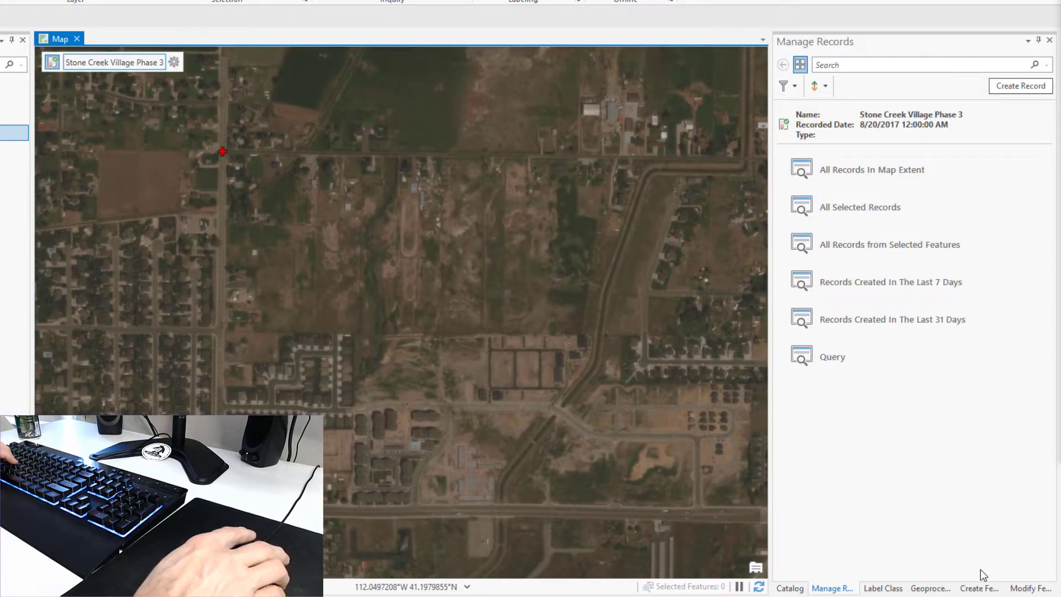
Start the ground-to-grid correction that combines an entered ground line with a drawn grid line, and set its ground direction to N0-39-06E
click(1050, 41)
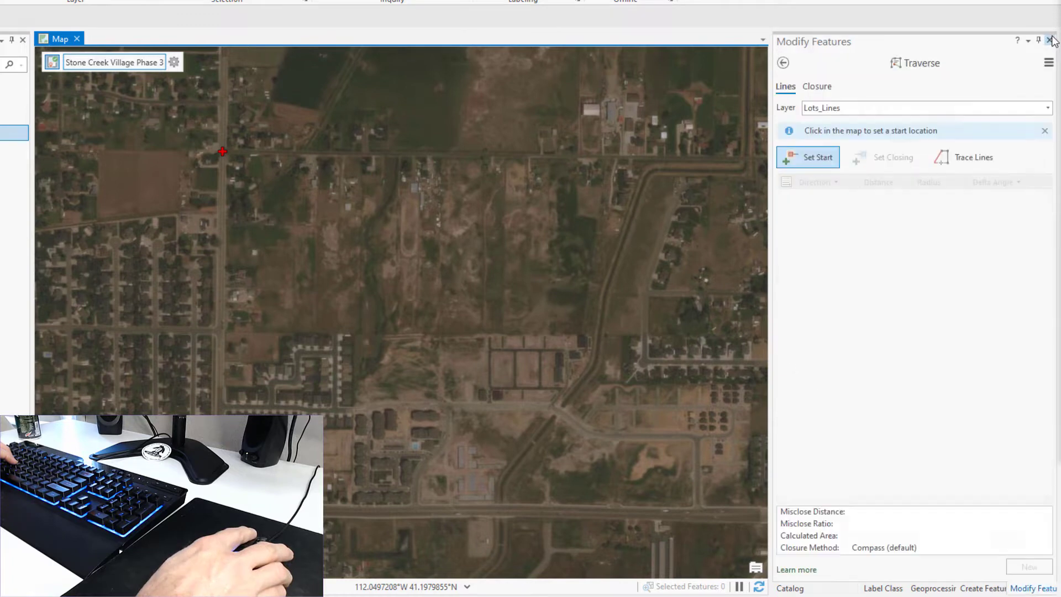
click(783, 63)
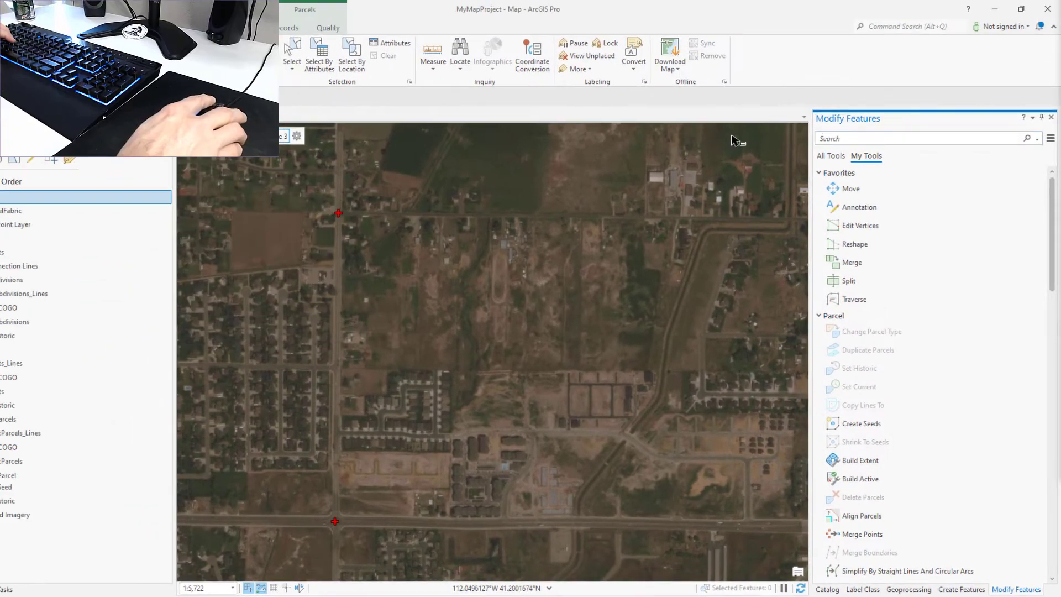
click(299, 587)
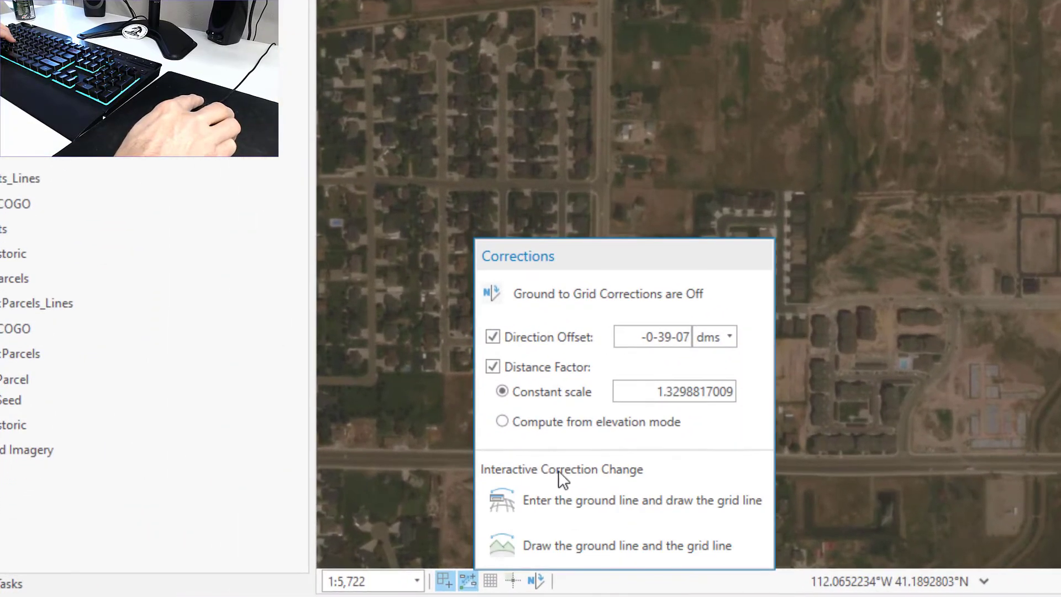
click(566, 503)
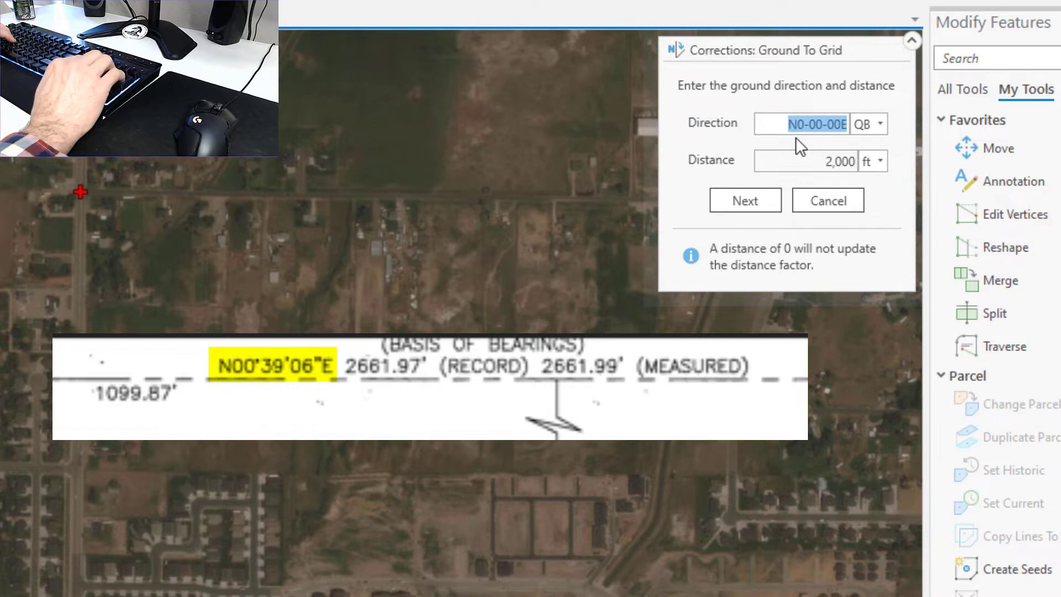
text(.3906-1)
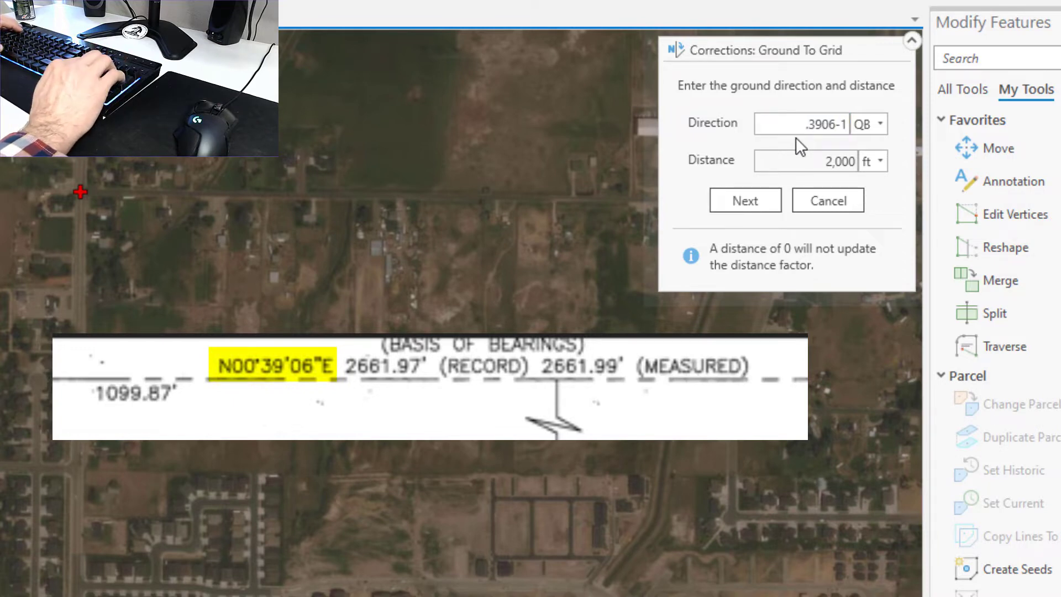
key(Tab)
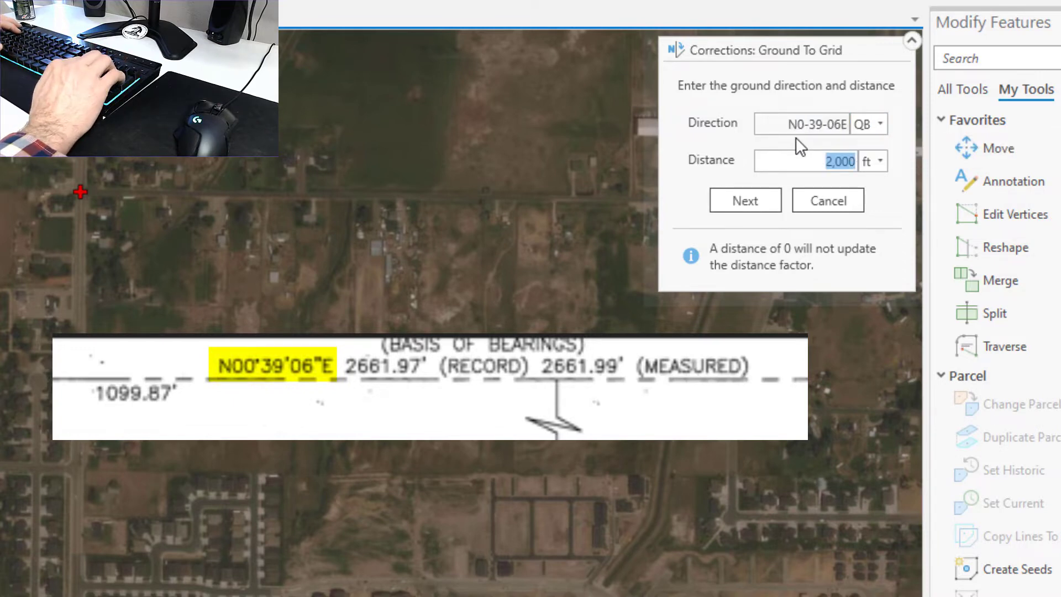
Set the ground distance of the correction to 2661.99 in US survey feet (ftUS)
click(883, 165)
click(877, 231)
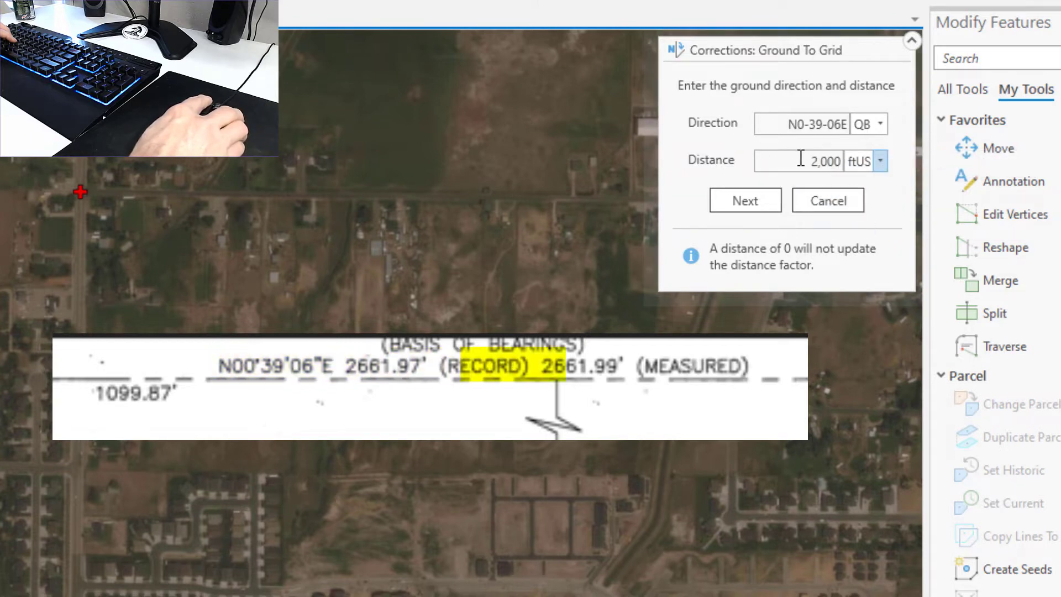
click(796, 163)
text(26)
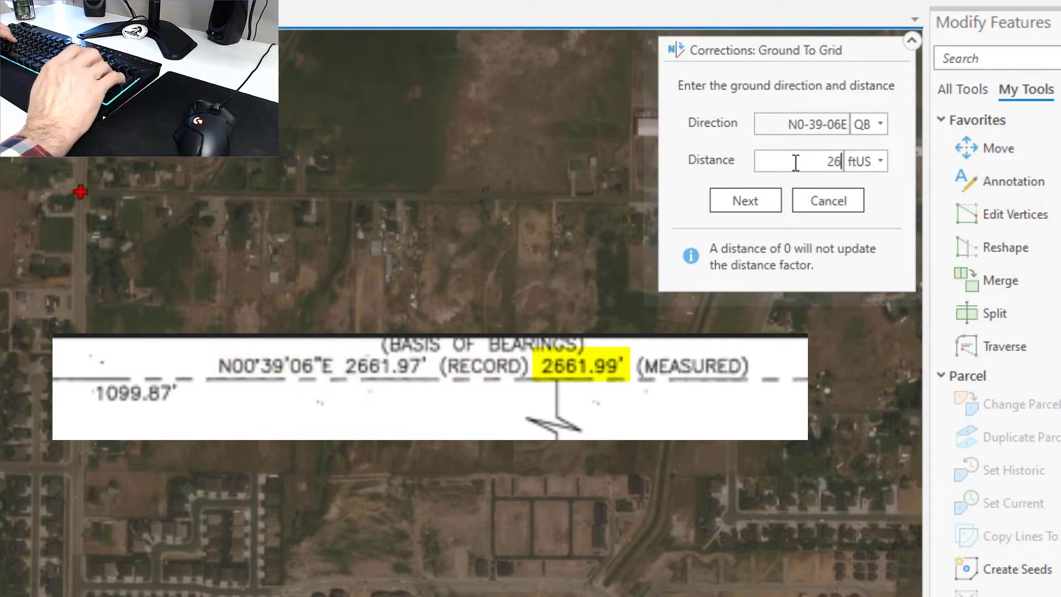
text(61.99)
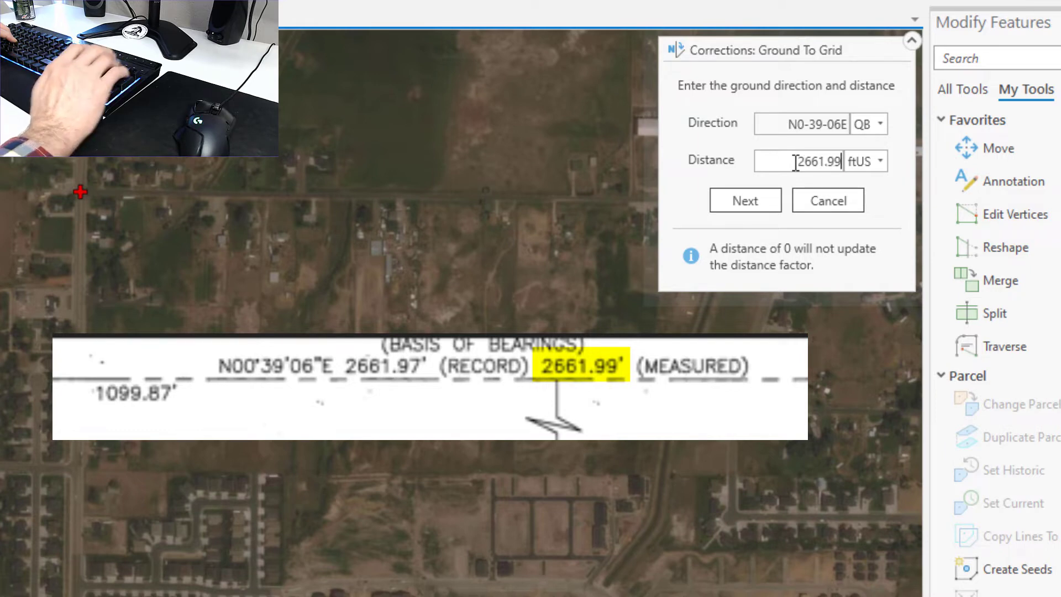
Draw the correction's grid line from the southern red control point to the northern one
click(761, 199)
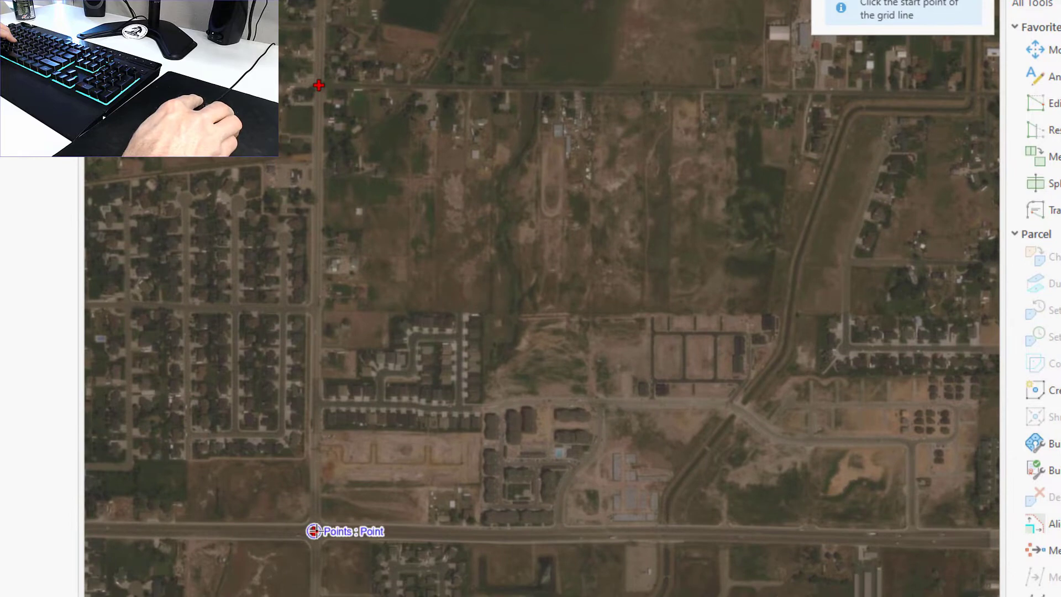
click(314, 531)
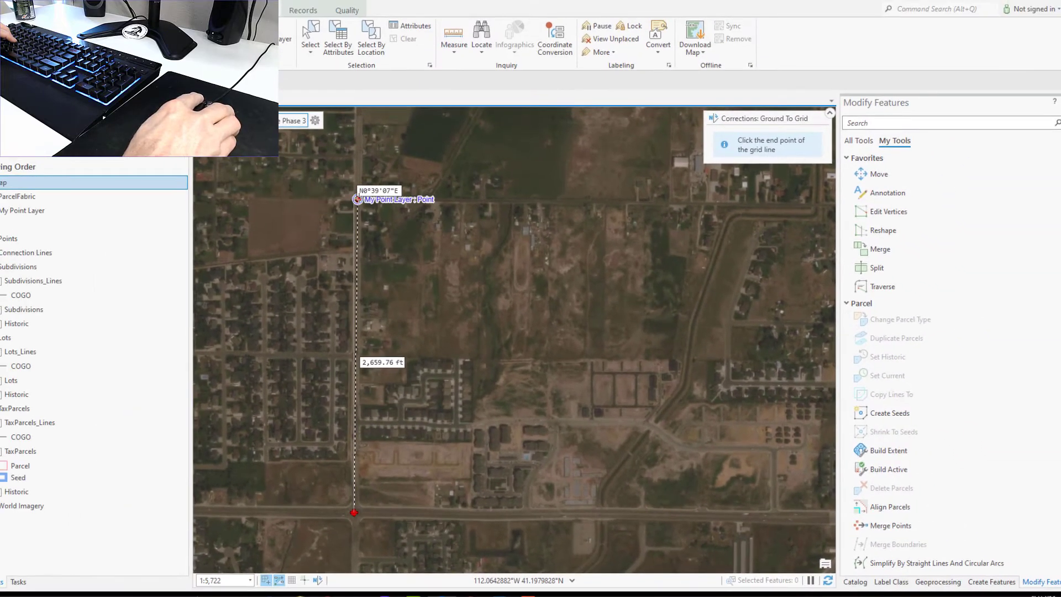
click(357, 199)
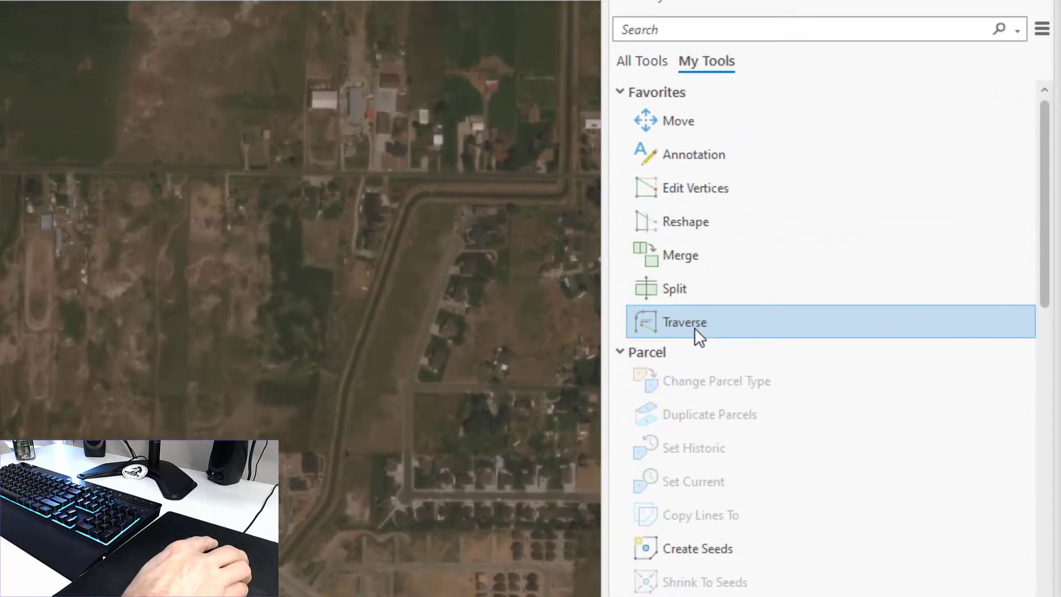
Start a traverse on the Subdivisions_Lines layer with its start location at the southern red control point
click(884, 288)
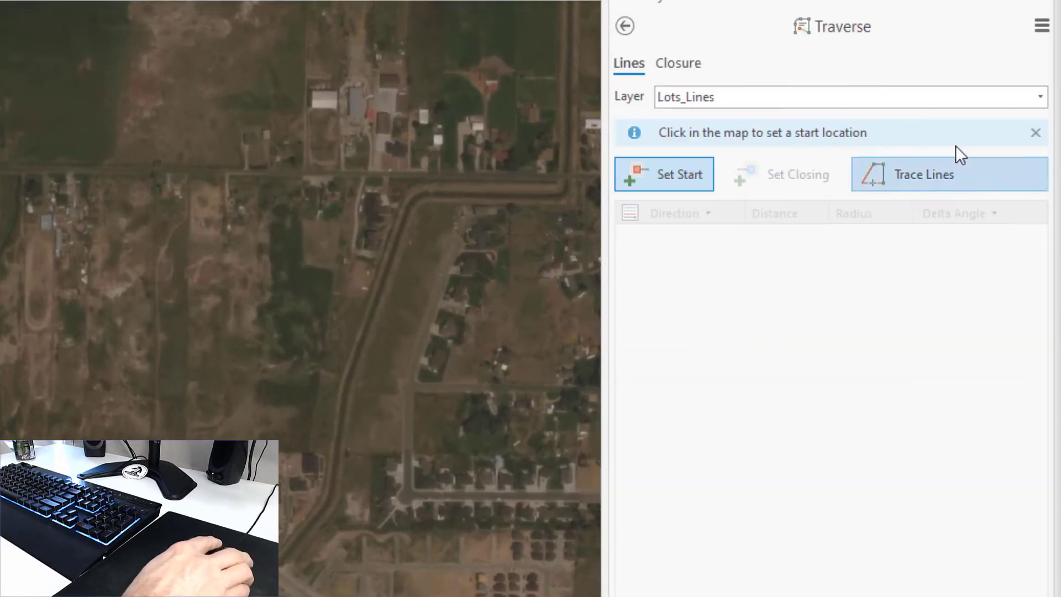
click(1039, 98)
click(754, 181)
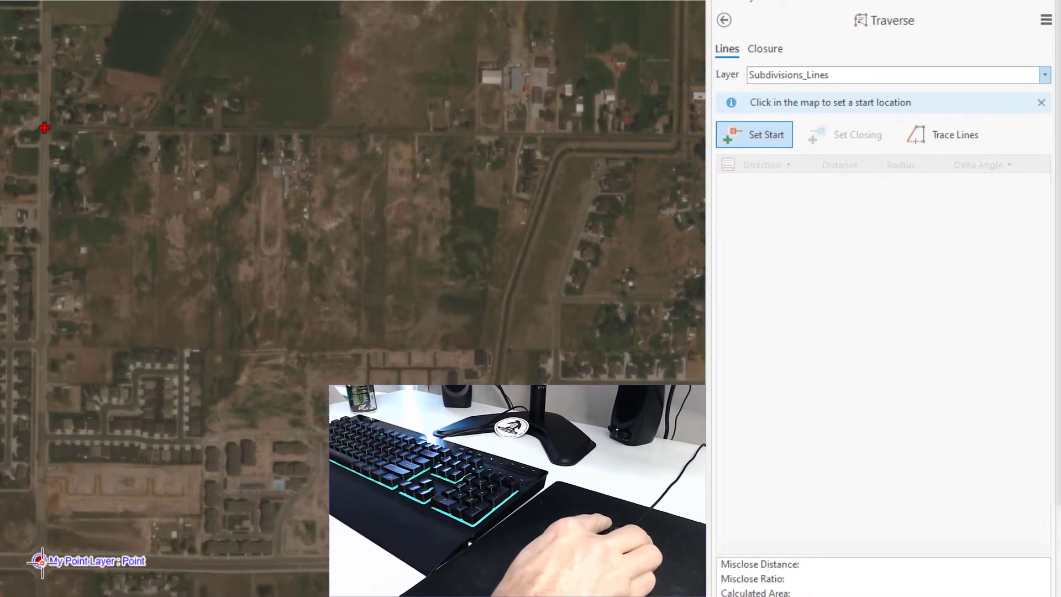
click(39, 562)
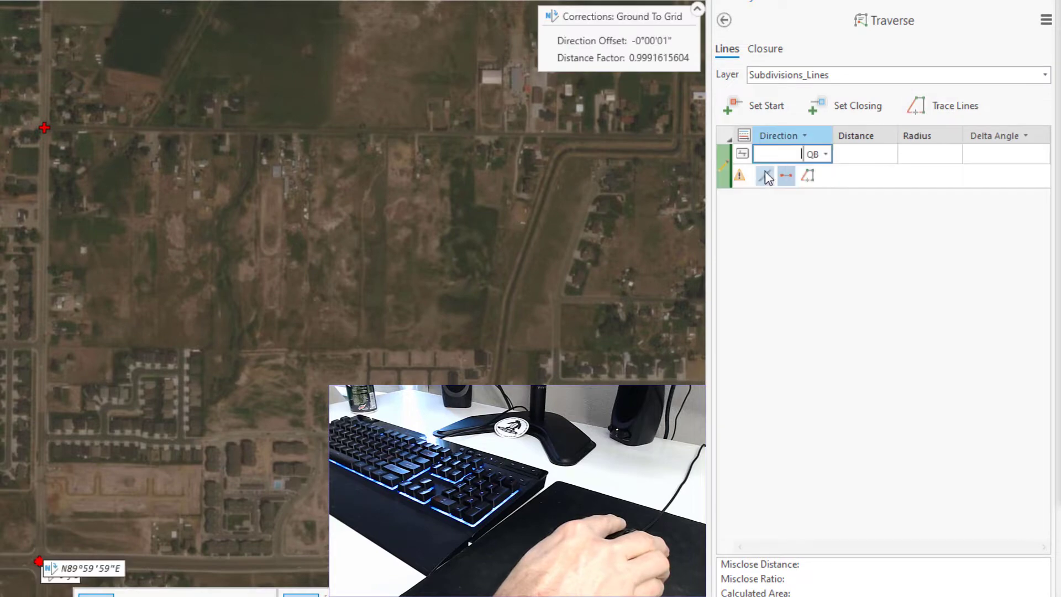
Add the first traverse course as a connection line with direction N0°39'06"E and distance 1,099.87 ft
click(744, 155)
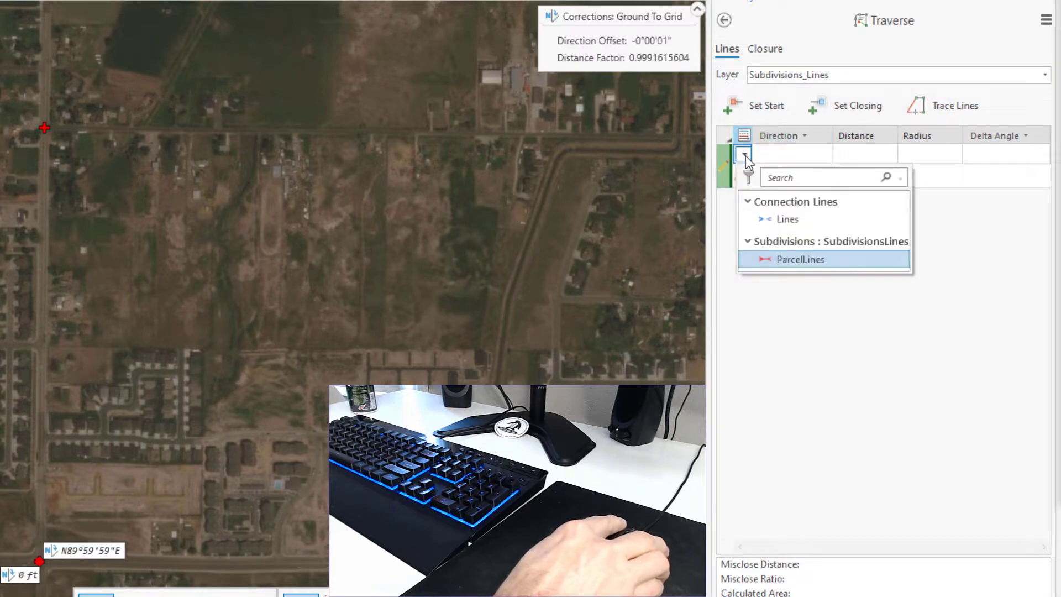
click(785, 219)
click(781, 153)
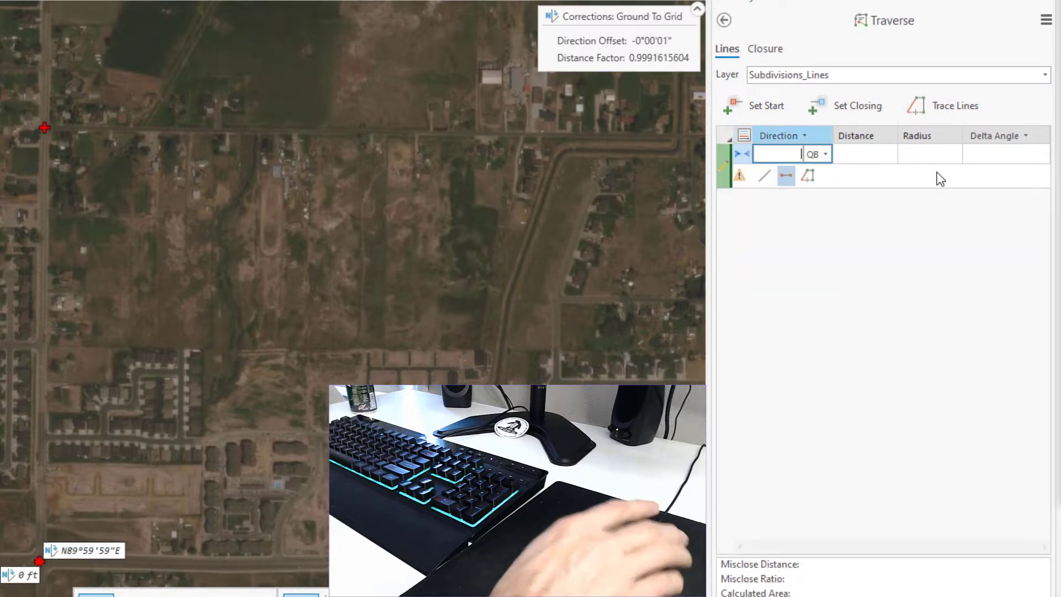
text(.3906-1)
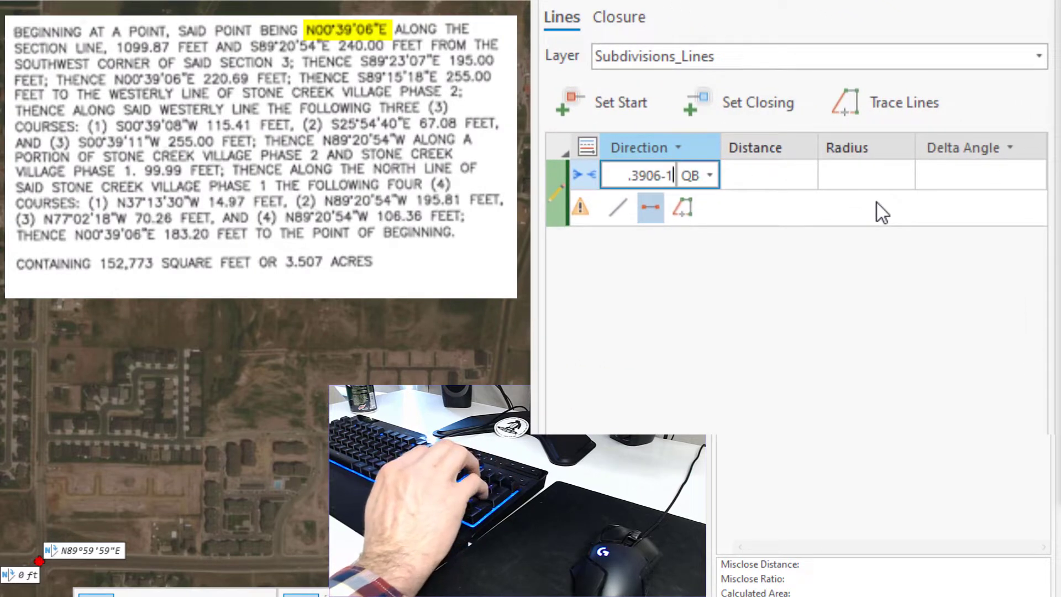
key(Tab)
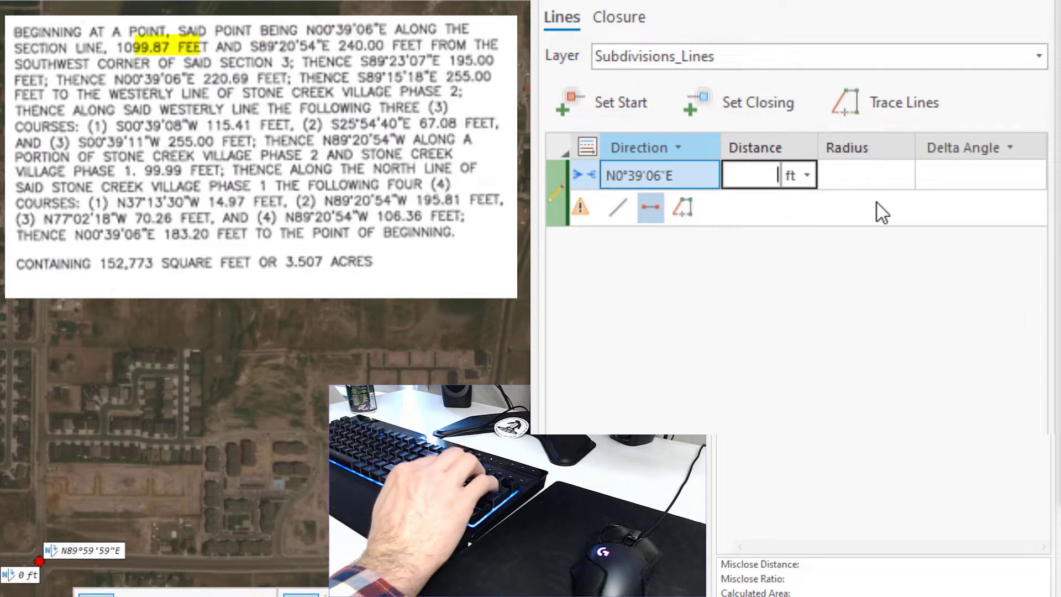
text(1,099.87)
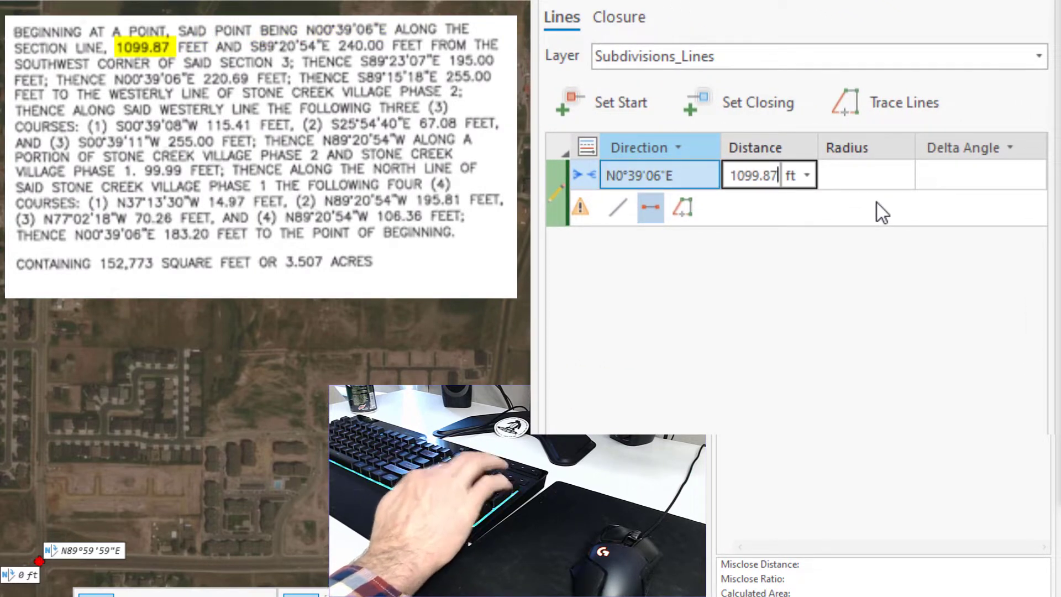
key(Return)
Add the second connection-line course with direction S89°20'54"E and distance 240 ft
text(89)
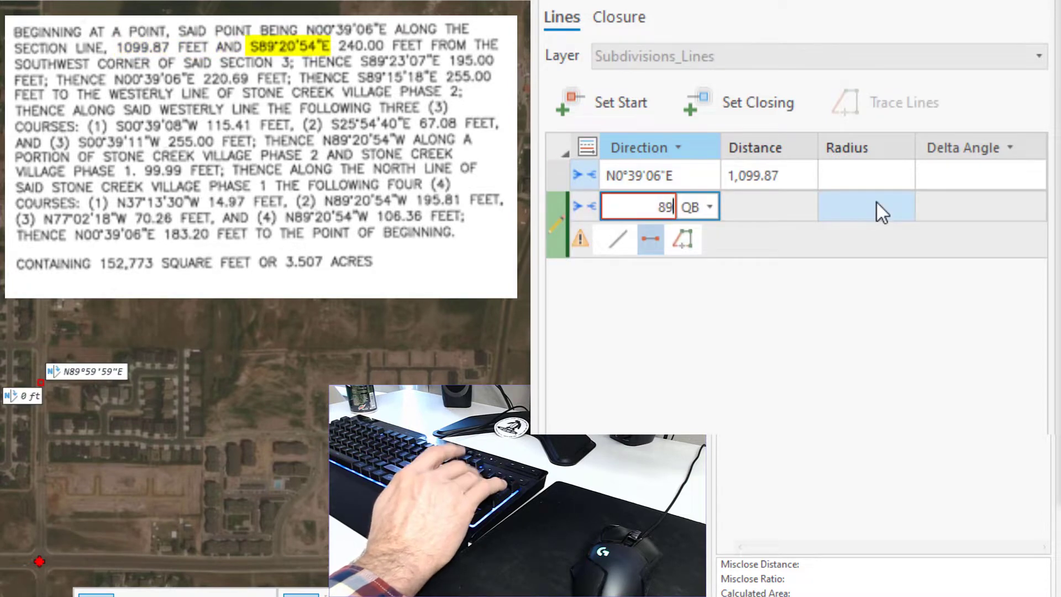
text(.2054-2)
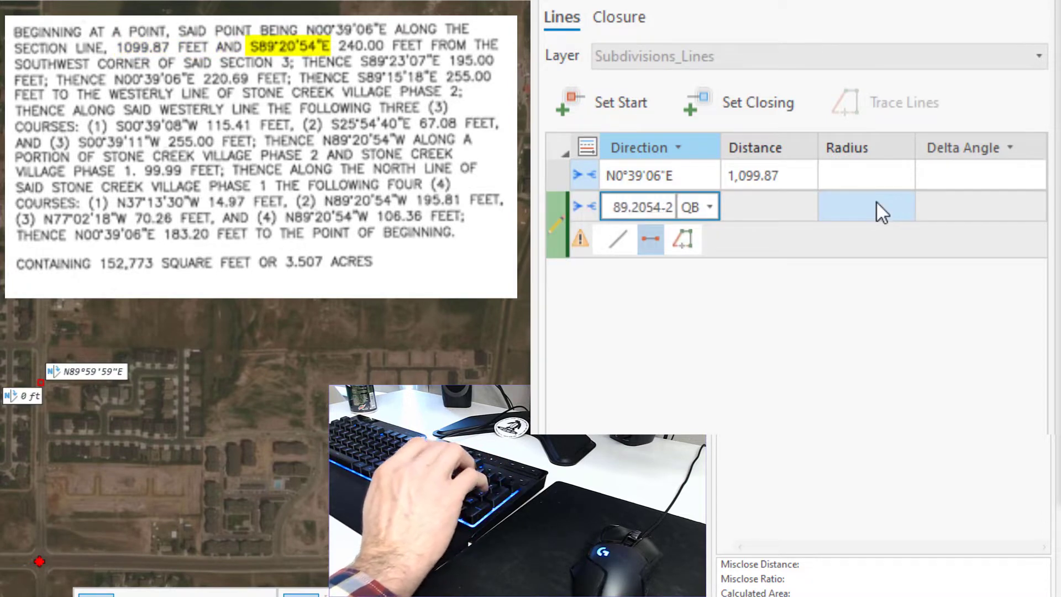
key(Tab)
text(240)
key(Return)
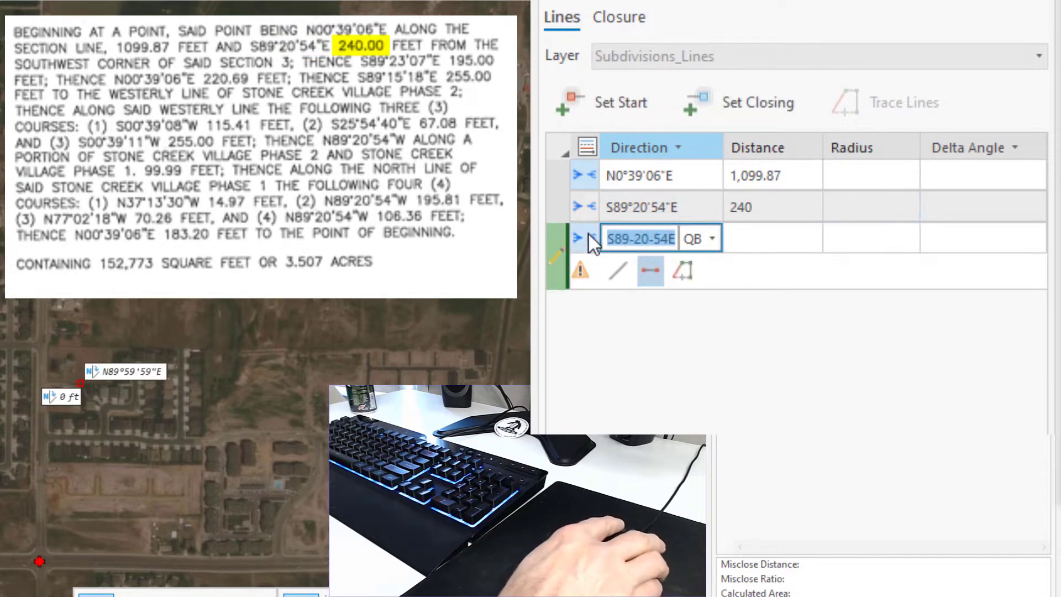
Switch the third course to the ParcelLines template and enter direction S89°23'07"E with distance 195 ft
click(588, 233)
click(589, 237)
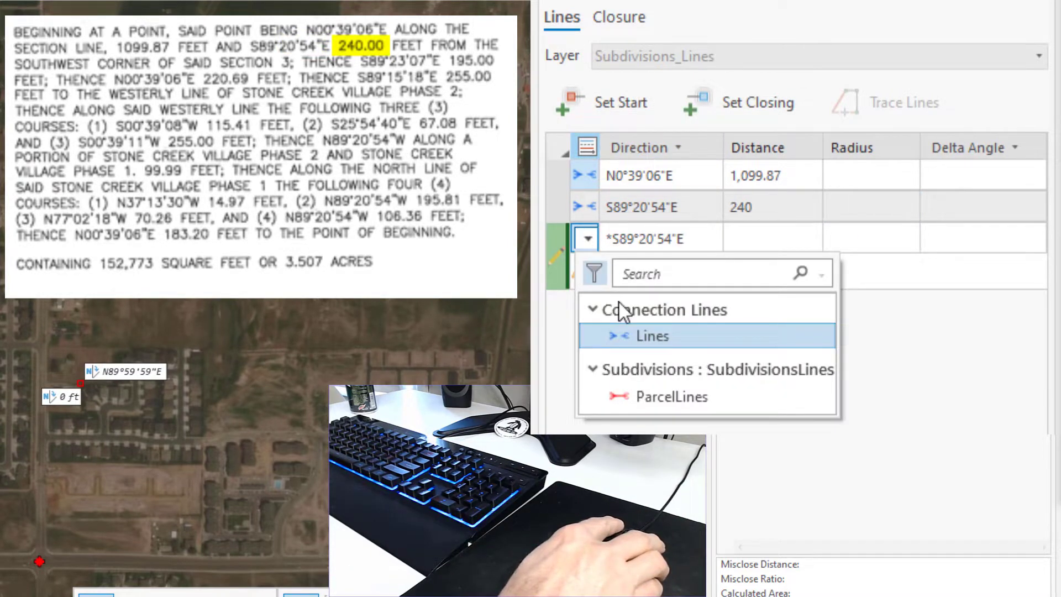
click(650, 392)
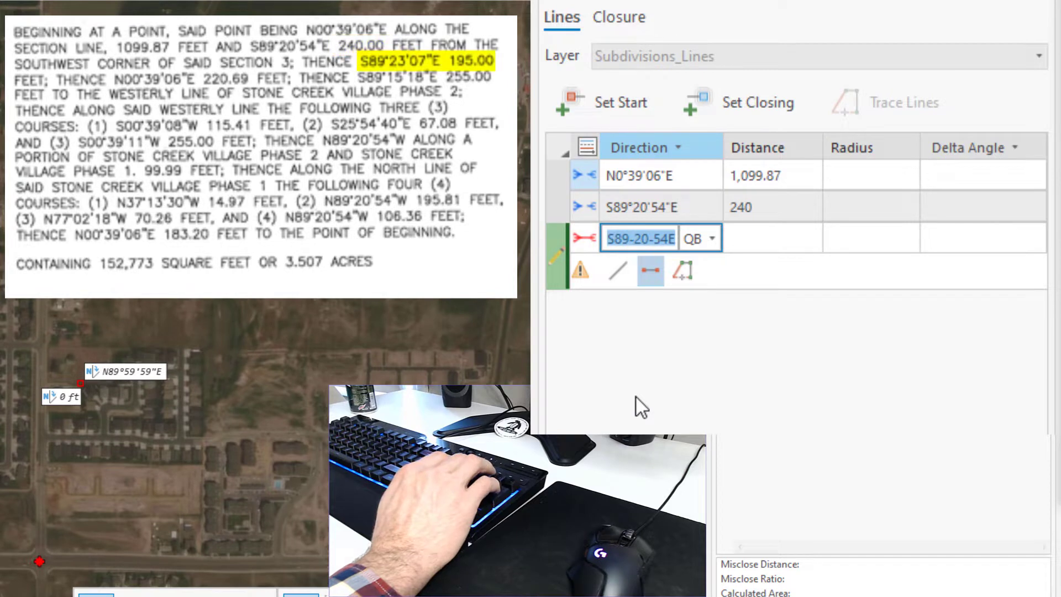
text(89.2307-2)
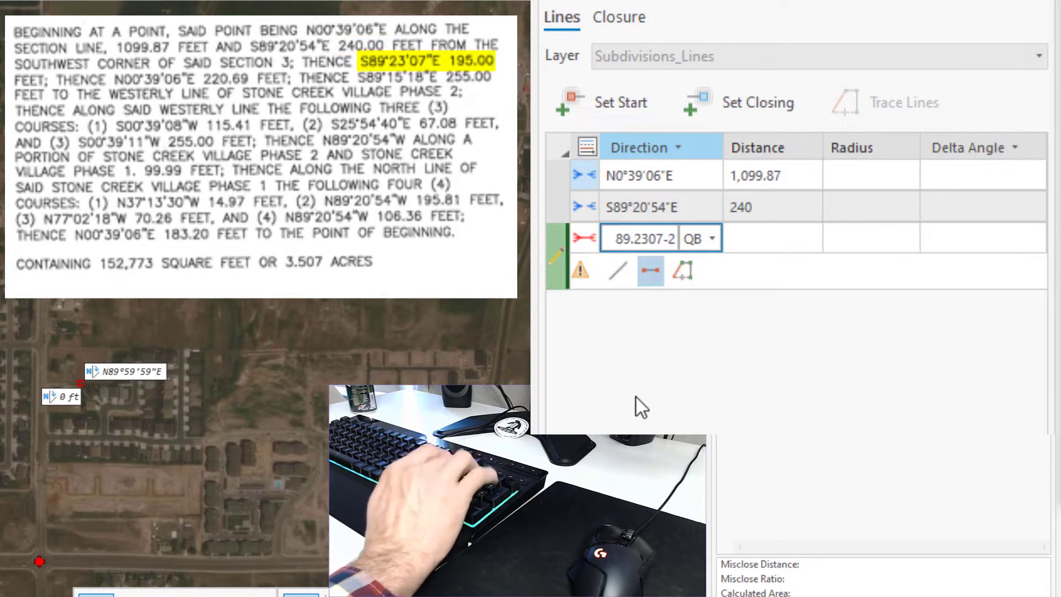
key(Tab)
text(195)
key(Return)
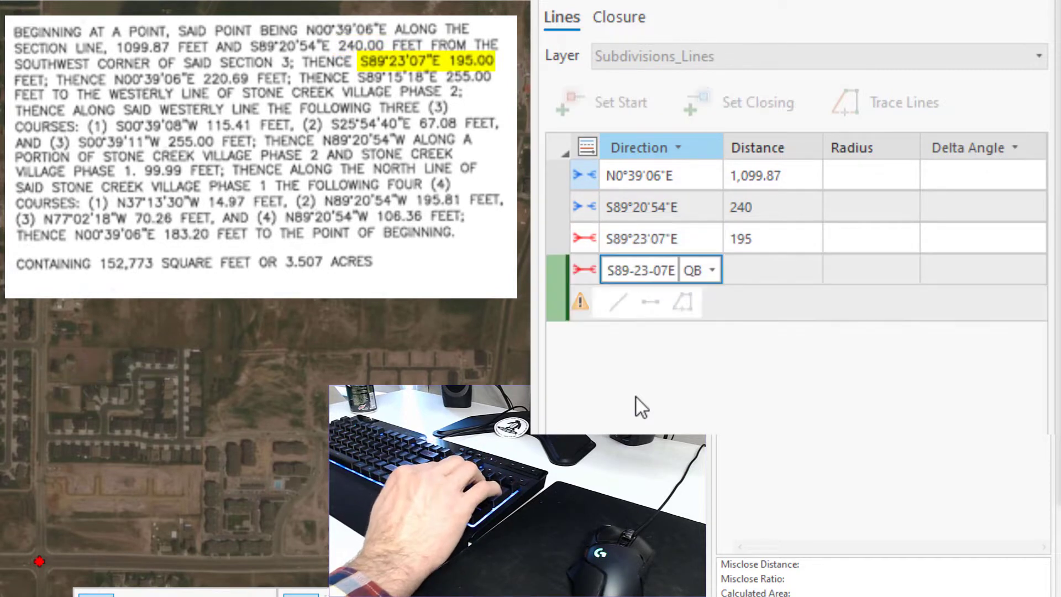
Add the next two boundary courses: N0°39'06"E for 220.69 ft, and S89°15'18"E for 255 ft
text(0.3906-1)
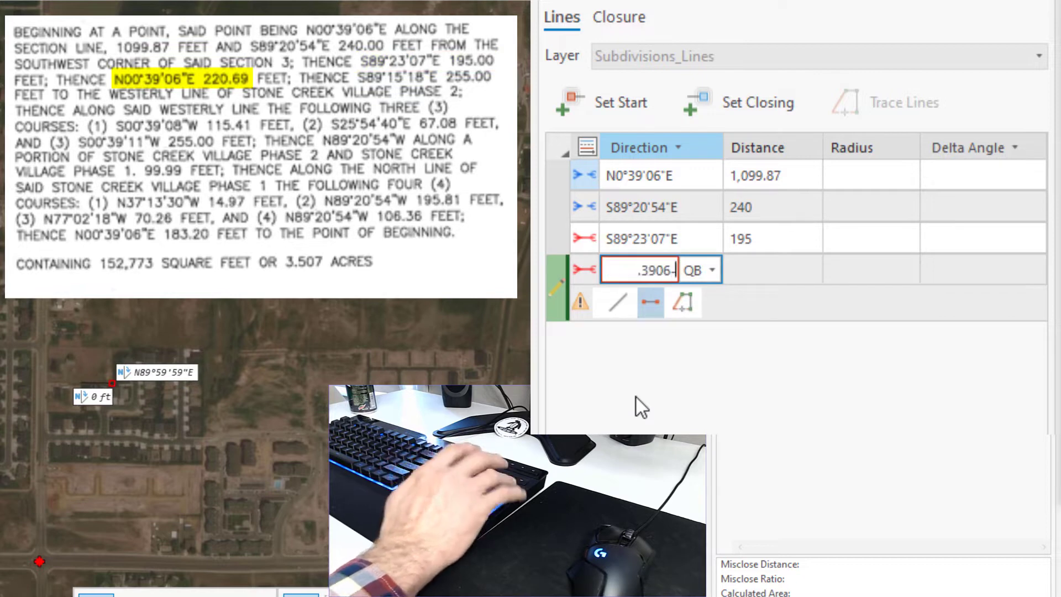
key(Tab)
text(220.69)
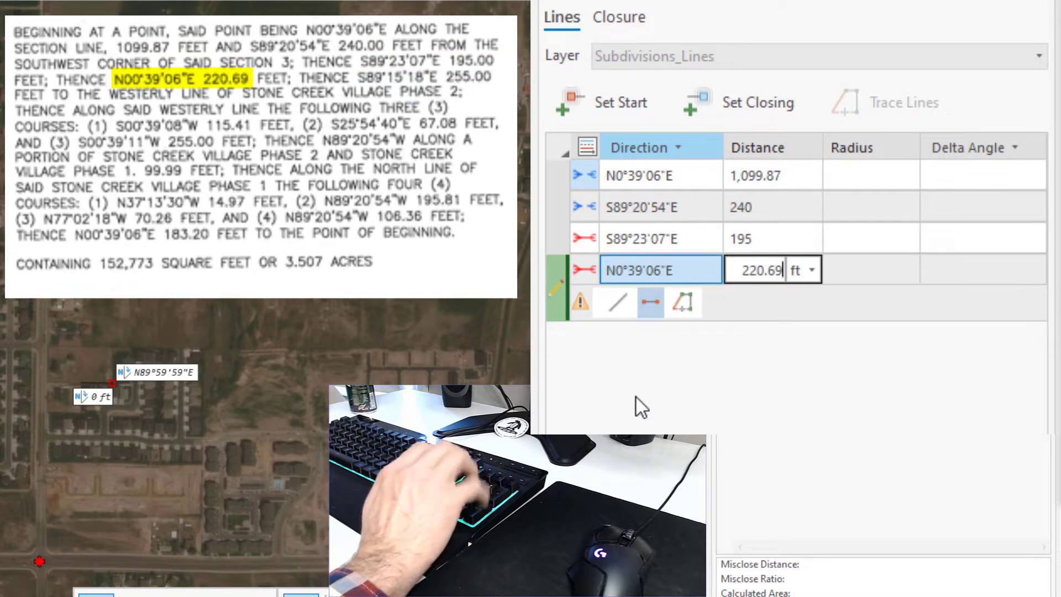
key(Return)
text(89.)
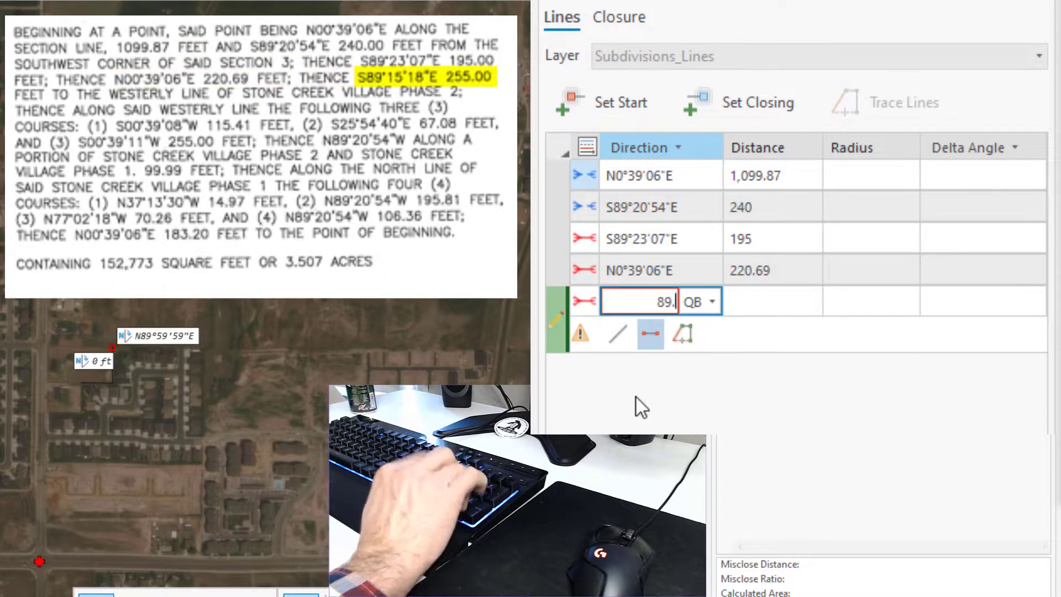
text(1518-2)
key(Tab)
text(255)
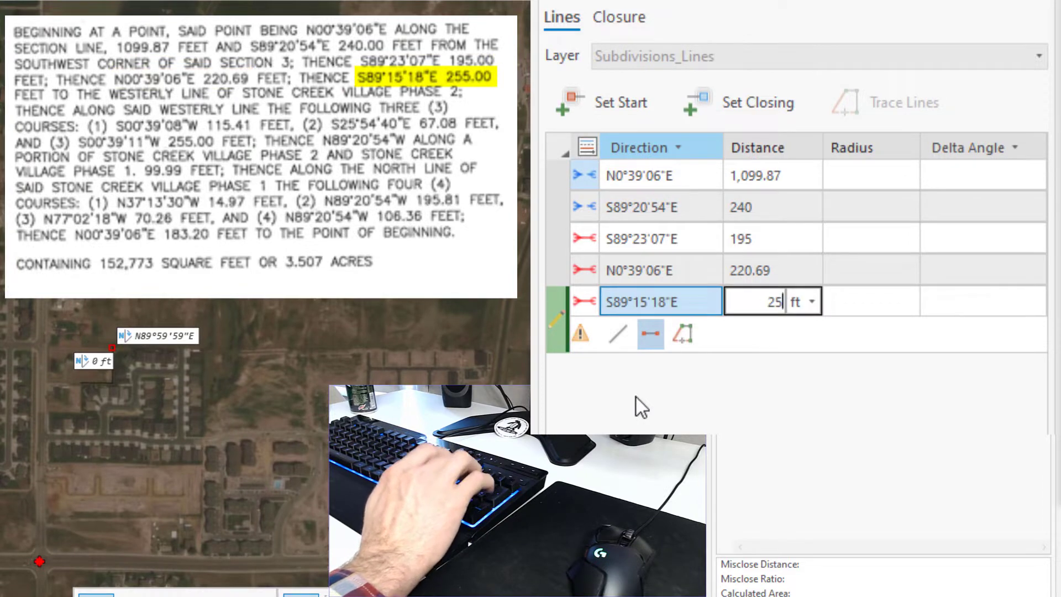
key(Return)
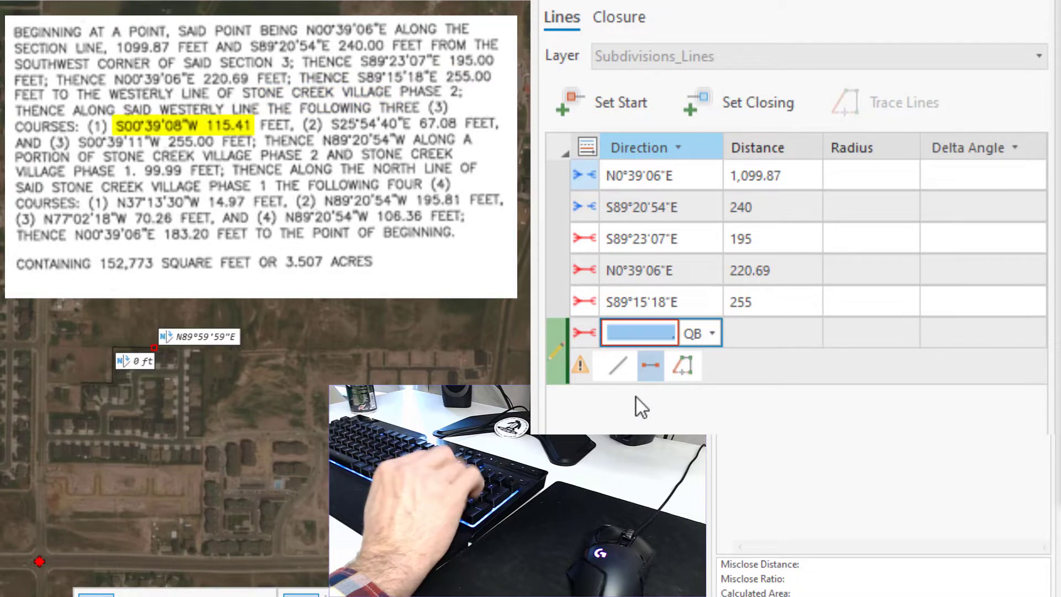
Add two courses along the Phase 2 westerly line: S0°39'08"W for 115.41 ft, and S25°54'40"E for 67.08 ft
text(.3908)
text(3)
key(Tab)
text(115.41)
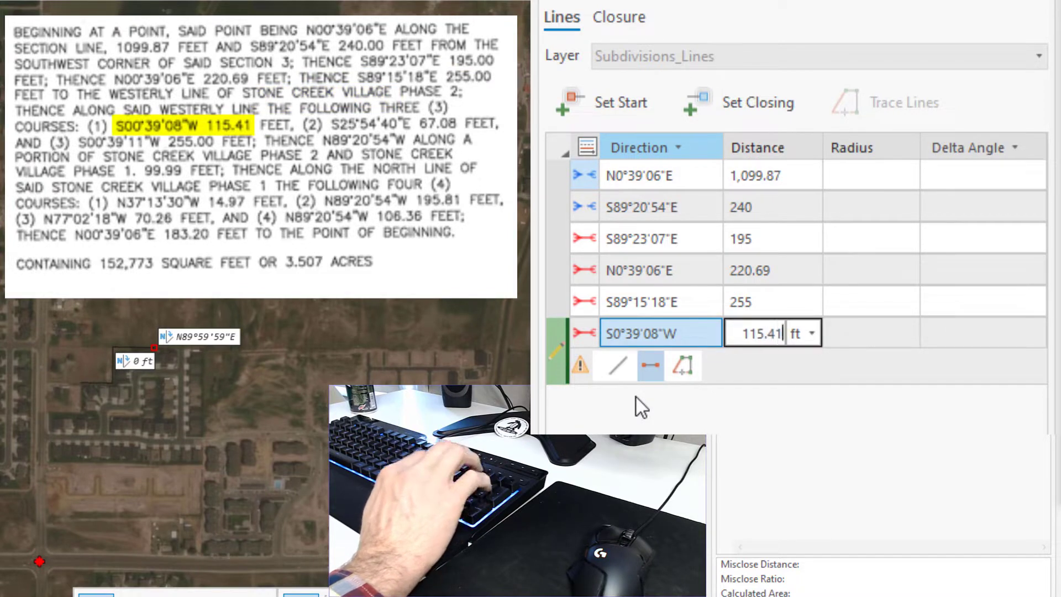
key(Return)
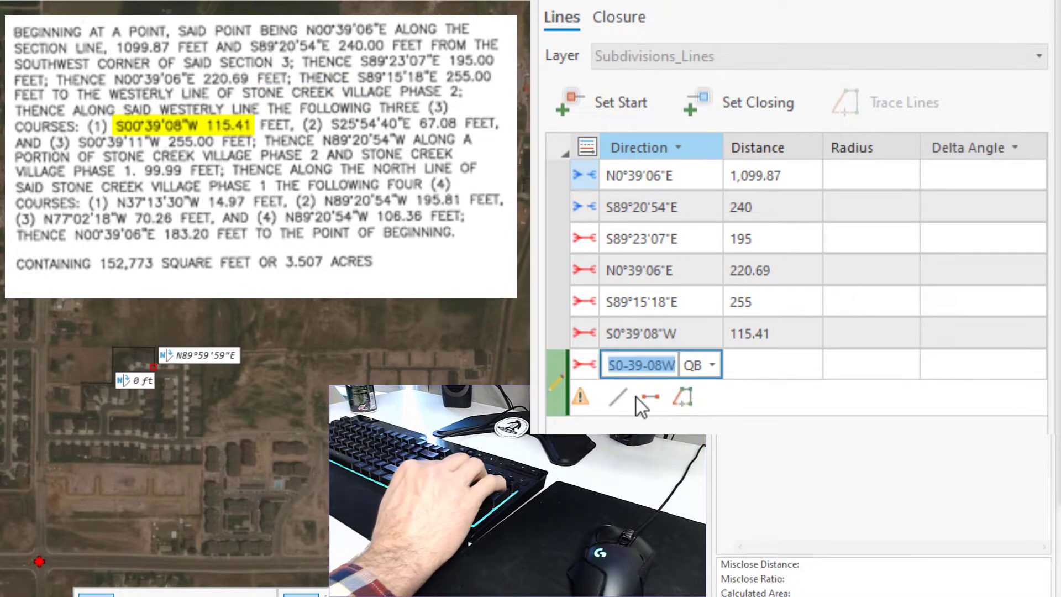
text(25.54)
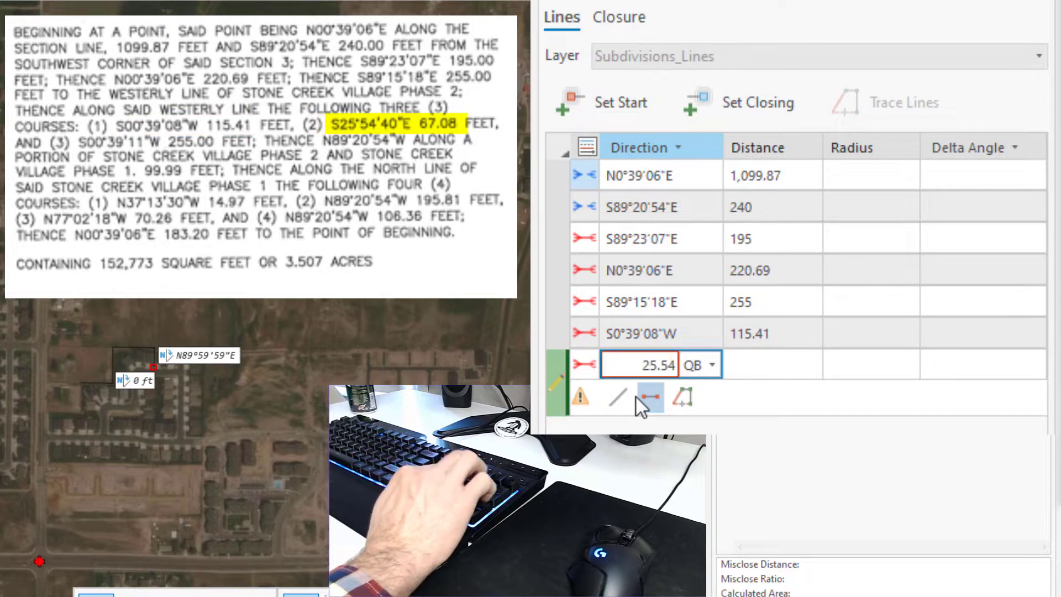
text(40-2)
key(Tab)
text(67.08)
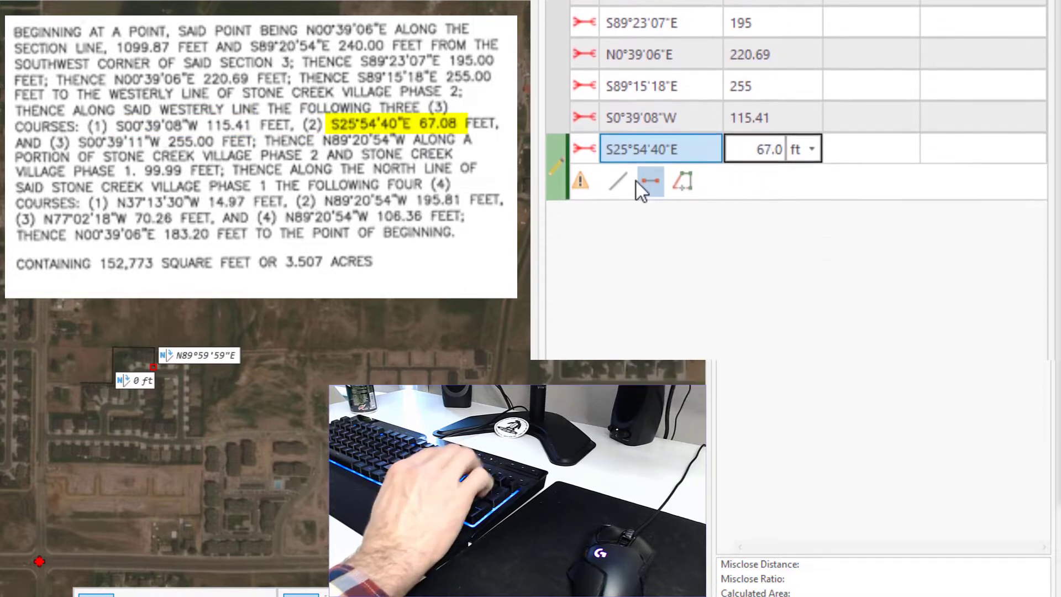
key(Return)
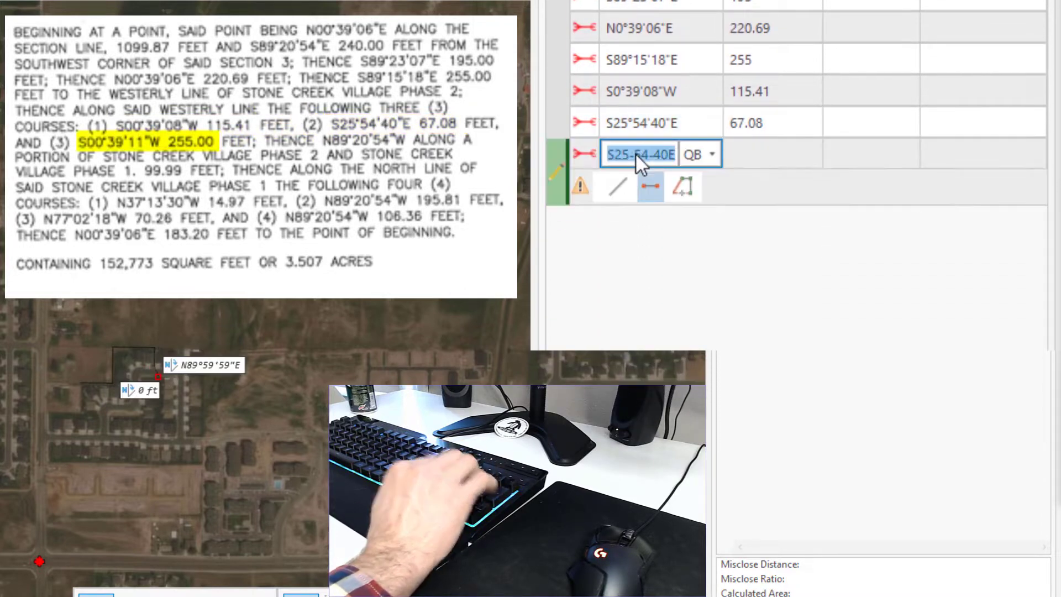
Continue the traverse with courses S0°39'11"W for 255 ft and N89°20'54"W for 99.99 ft
text(.3911-3)
key(Tab)
text(255)
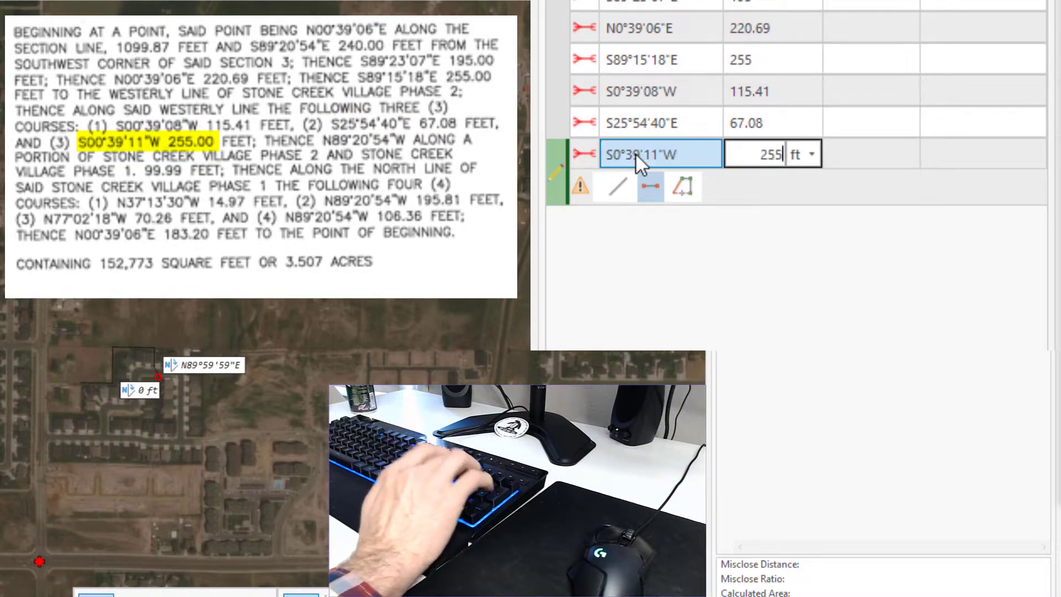
key(Return)
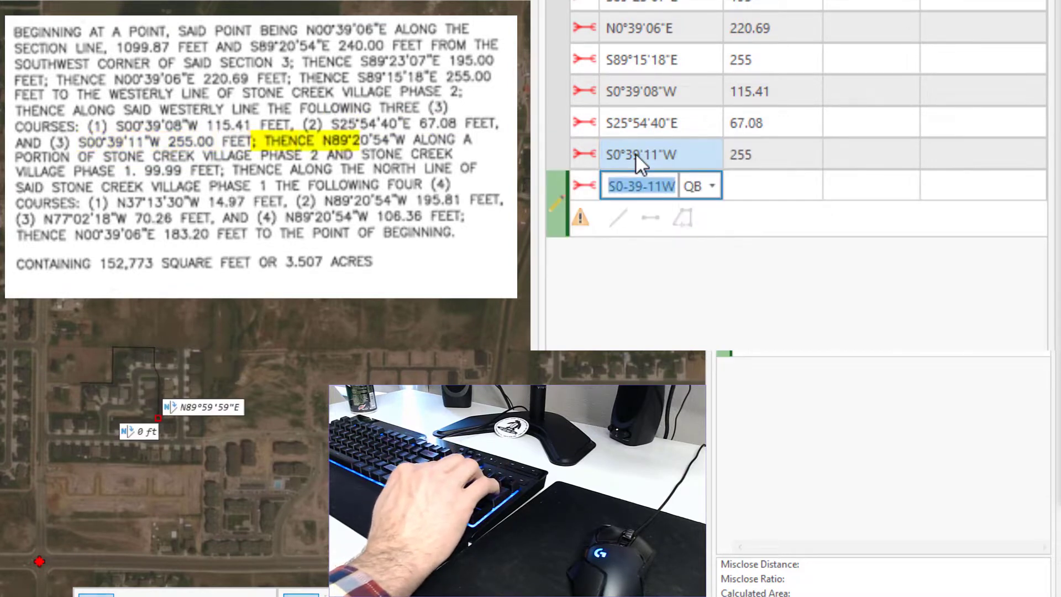
text(89.2054-4)
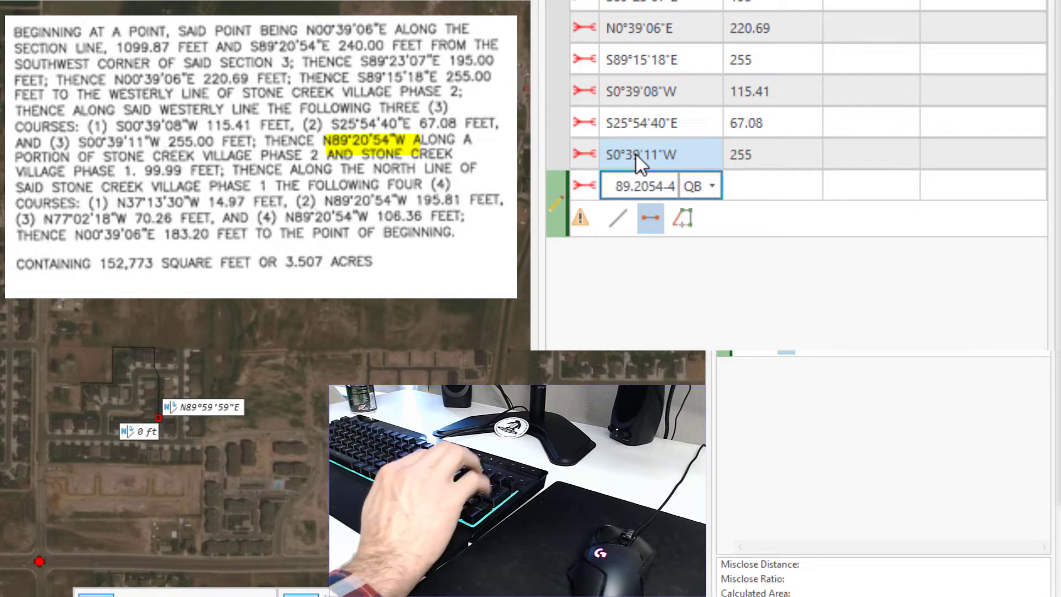
key(Tab)
text(99.99)
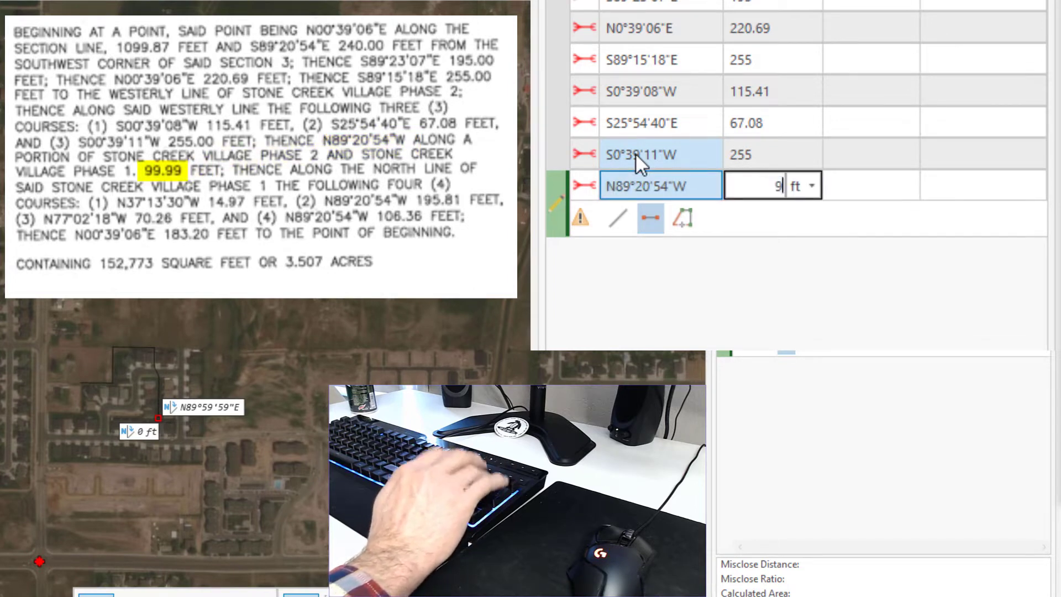
key(Return)
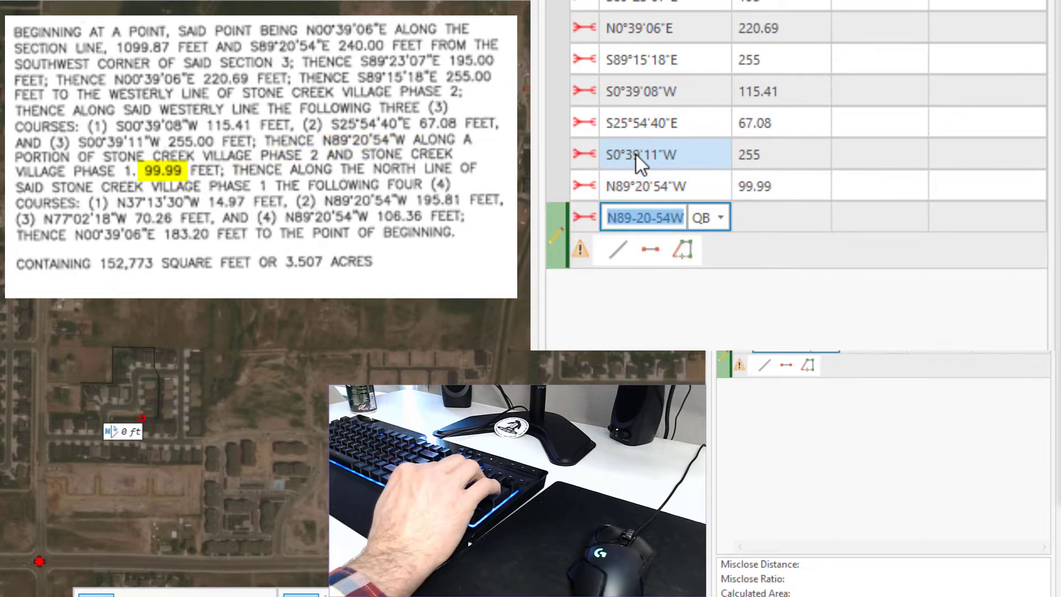
Add the first two courses along the Phase 1 north line: N37°13'30"W for 14.97 ft, and N89°20'54"W for 195.81 ft
text(37.1330-4)
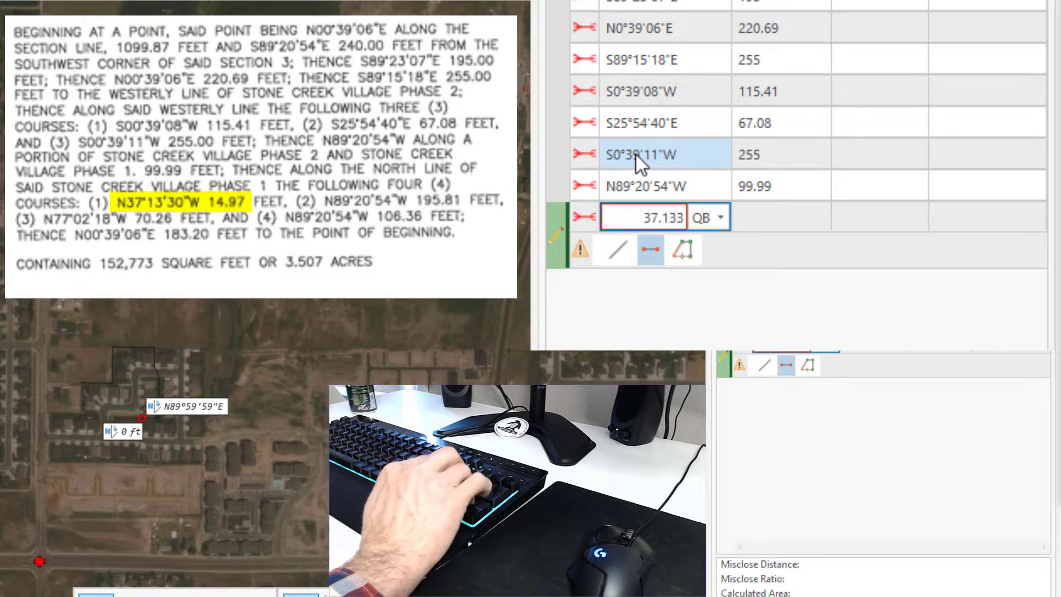
key(Tab)
text(14.97)
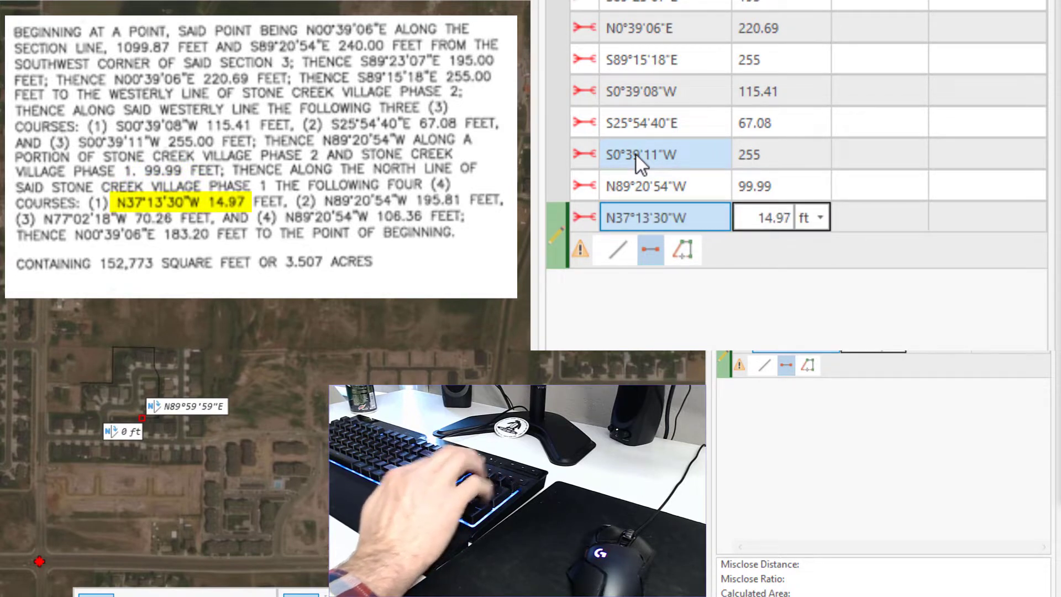
key(Return)
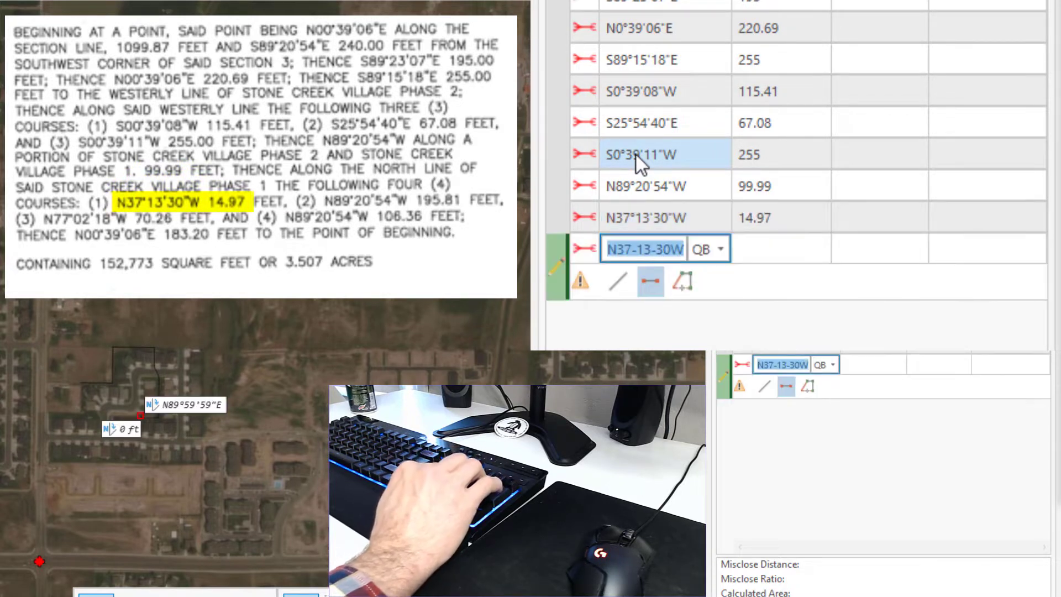
text(89.2054-4)
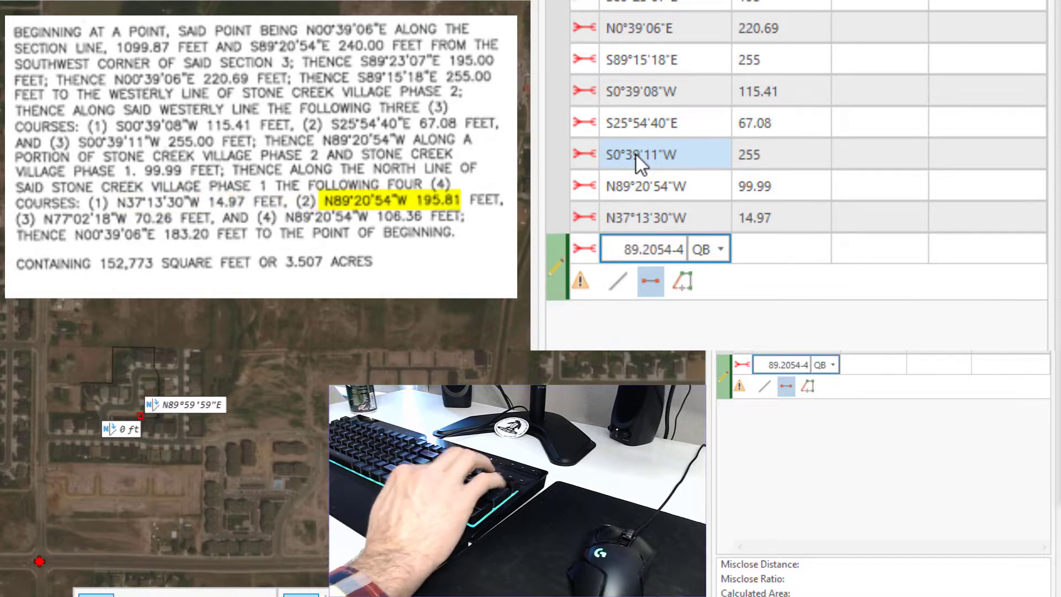
key(Tab)
text(195.81)
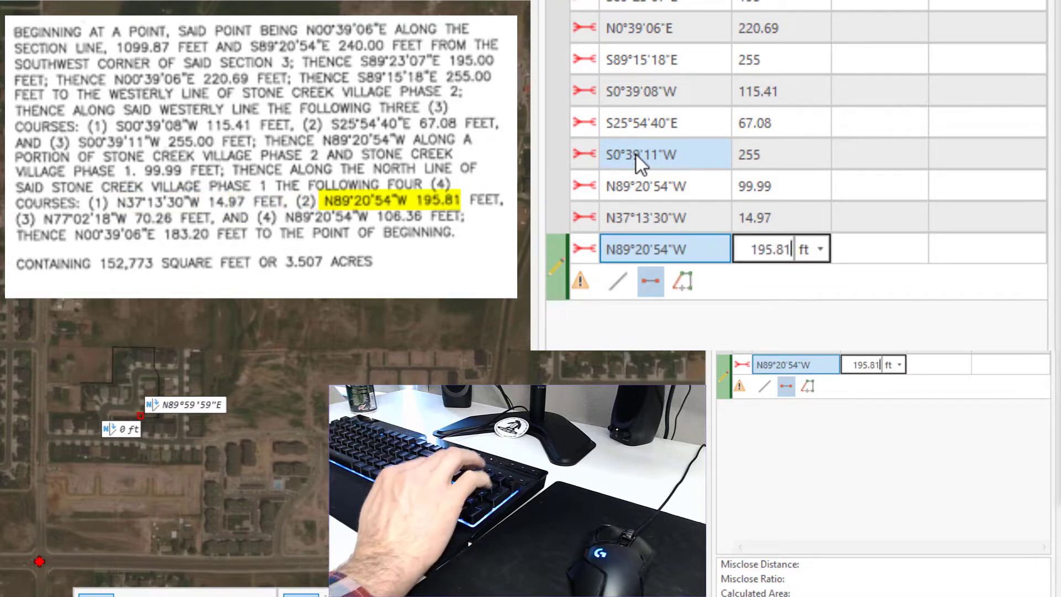
key(Return)
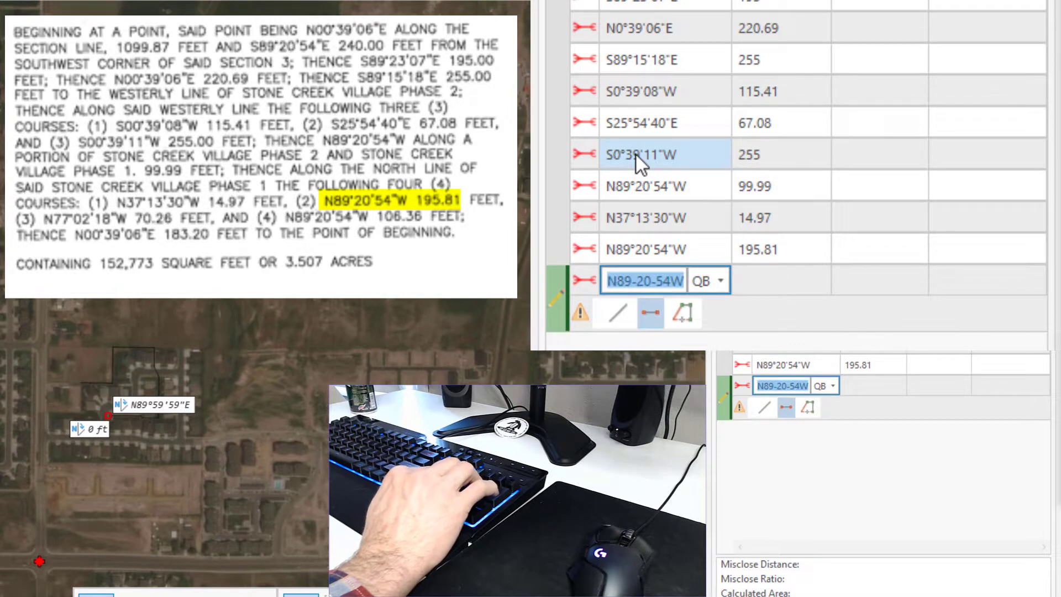
Add the remaining Phase 1 north line courses: N77°02'18"W for 70.26 ft, and N89°20'54"W for 106.36 ft
text(77)
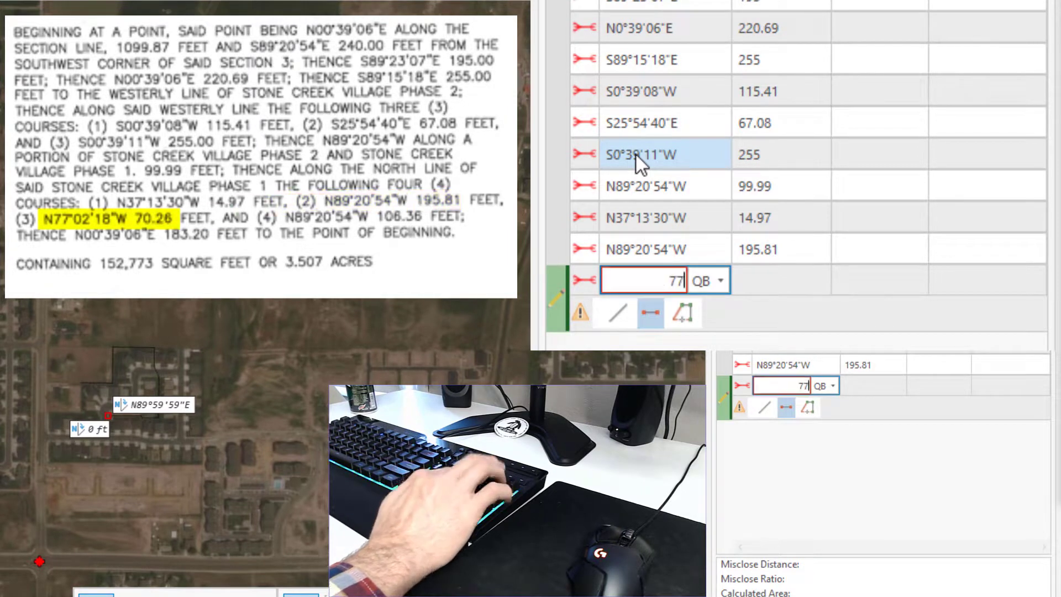
text(.0218-4)
key(Tab)
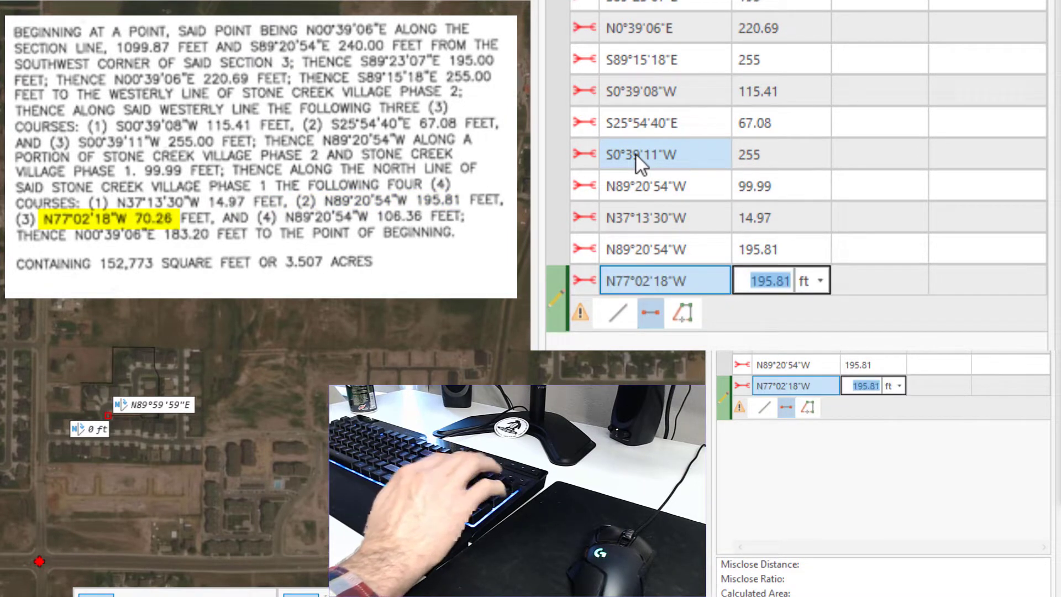
text(70.26)
key(Return)
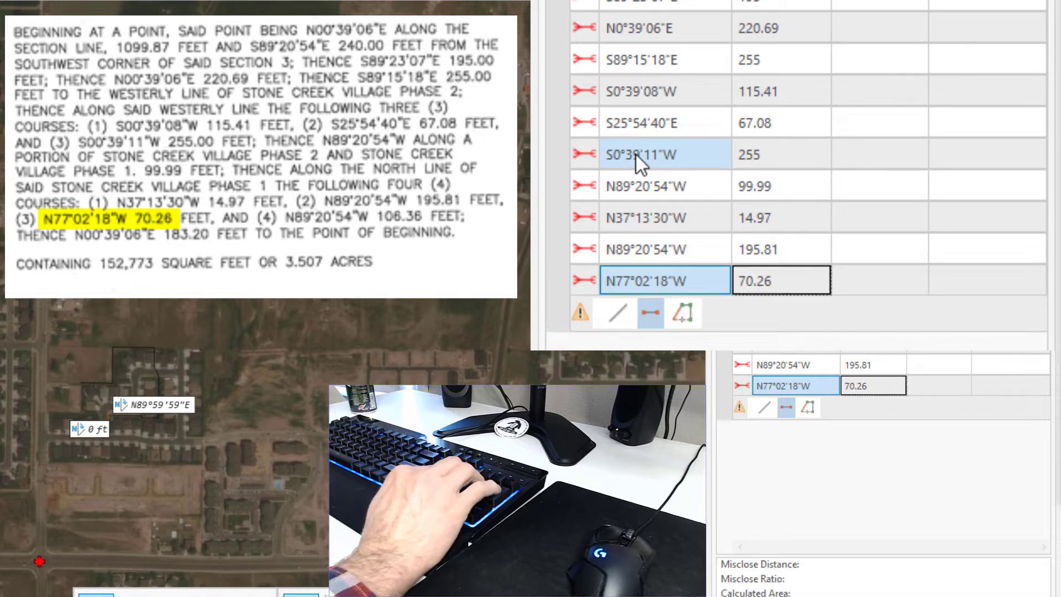
text(89)
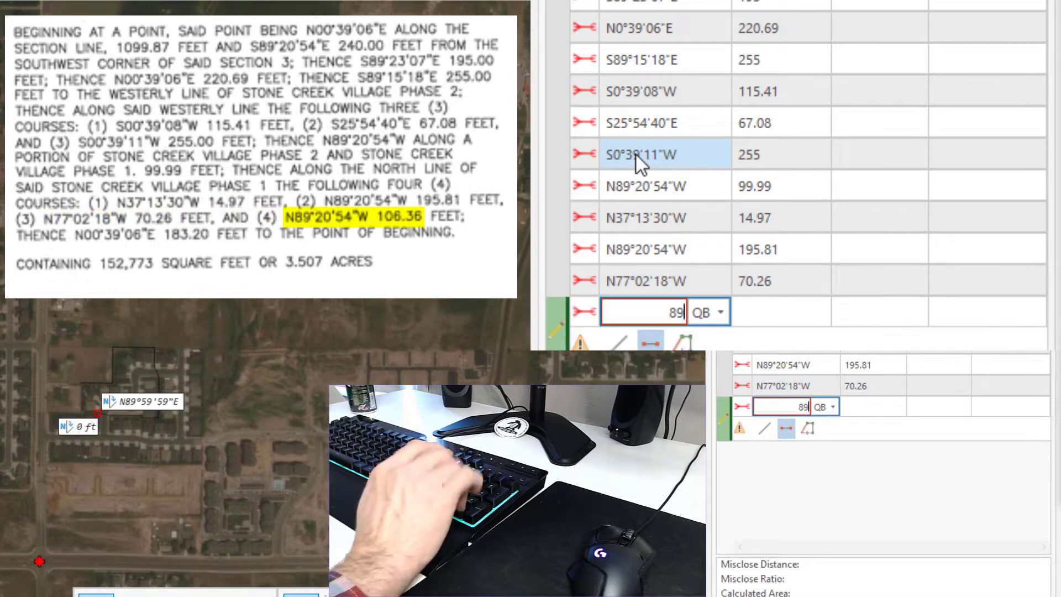
text(.2054-4"W)
key(Tab)
text(106)
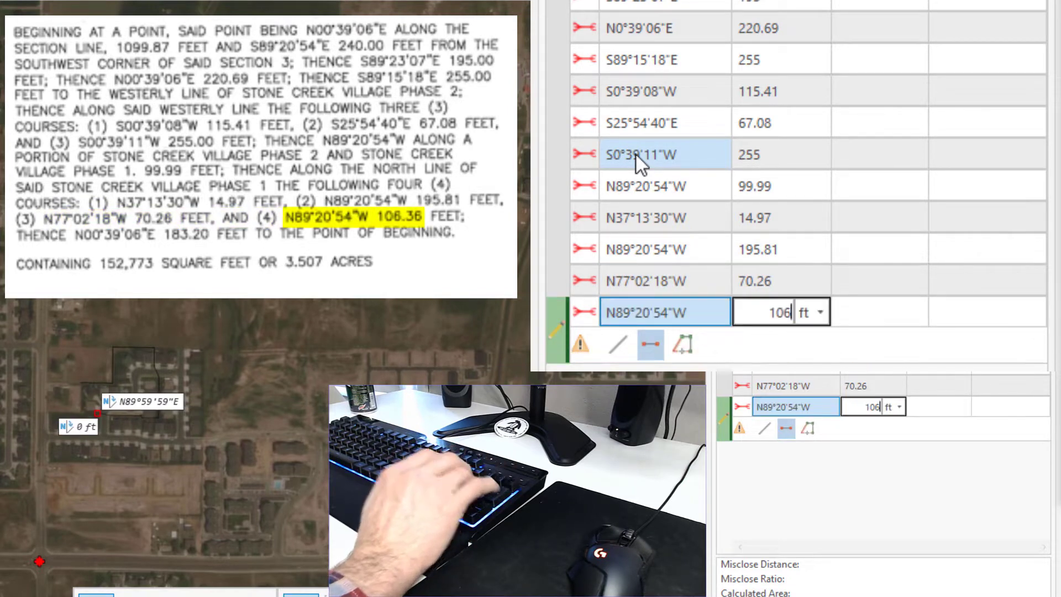
text(.36)
key(Return)
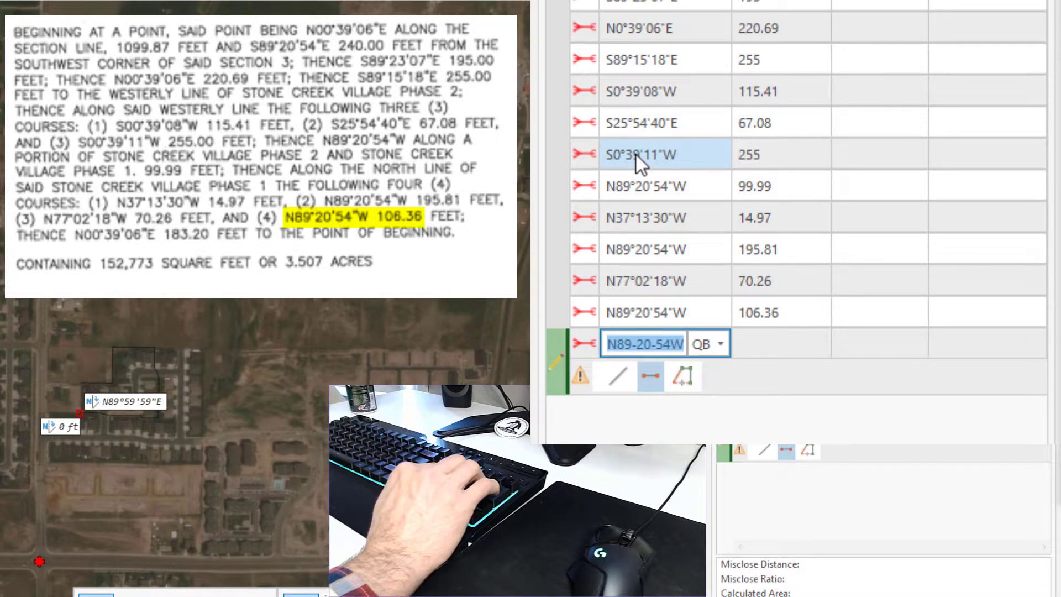
Close the boundary back to the point of beginning with course N0°39'06"E and distance 183.2 ft
text(.3906-)
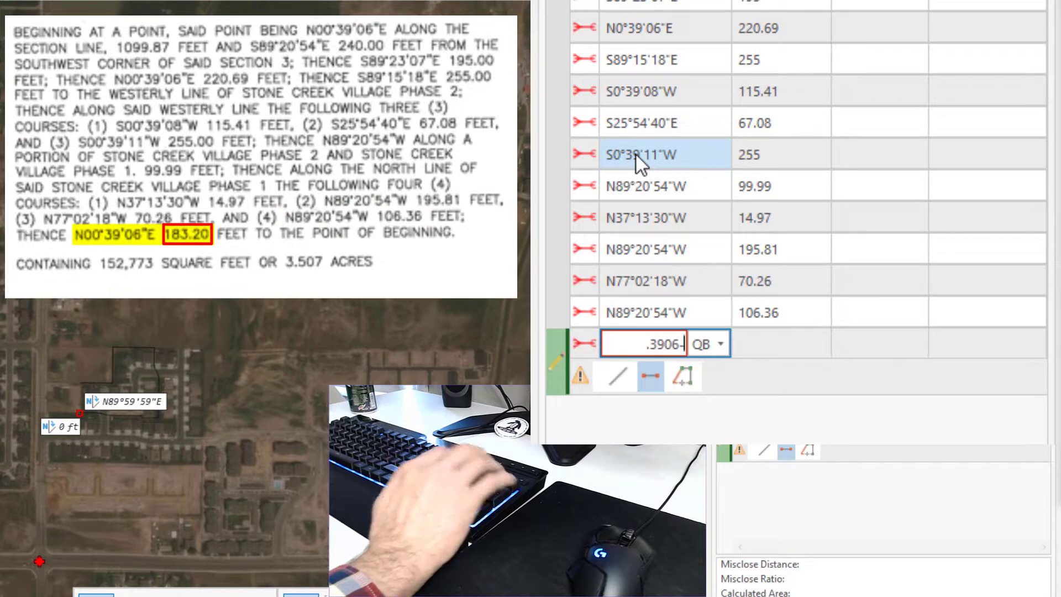
key(Tab)
text(183)
key(Return)
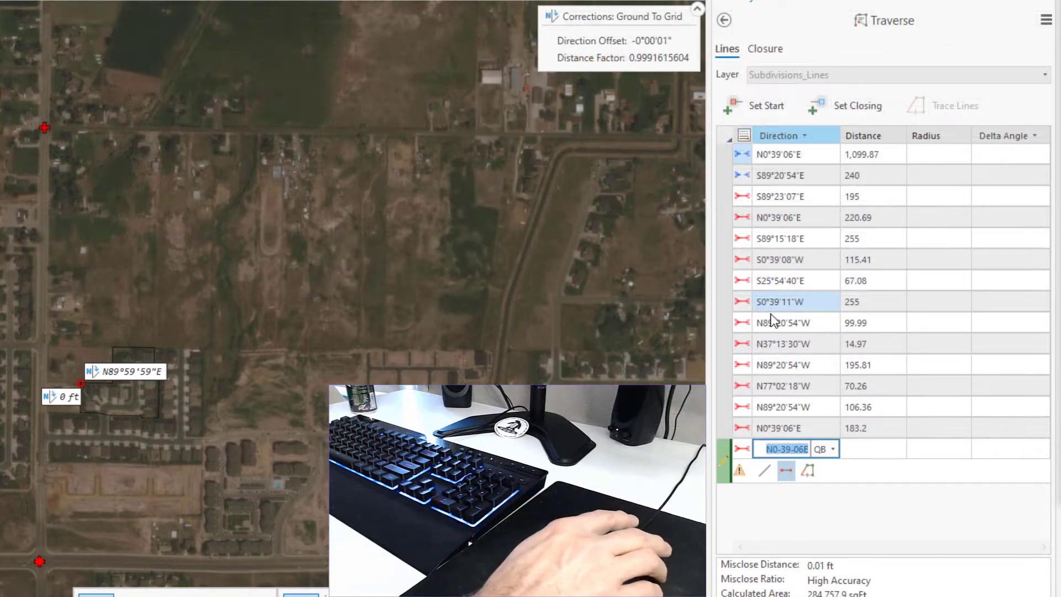
Build the subdivision parcel polygon from the traversed boundary lines in the Stone Creek Village Phase 3 record
scroll(144, 388, up, 2)
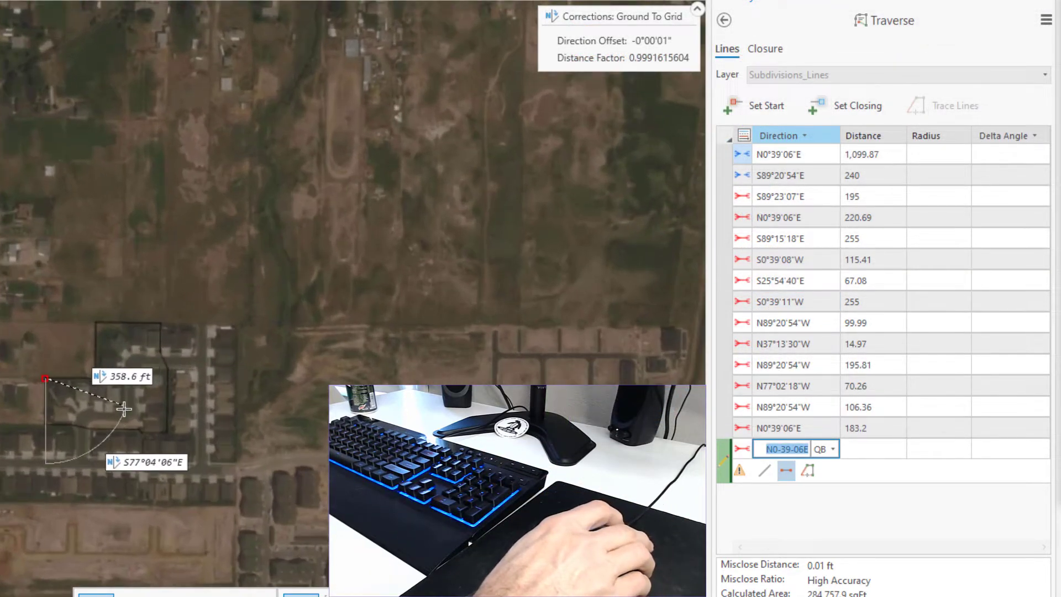
scroll(118, 416, up, 3)
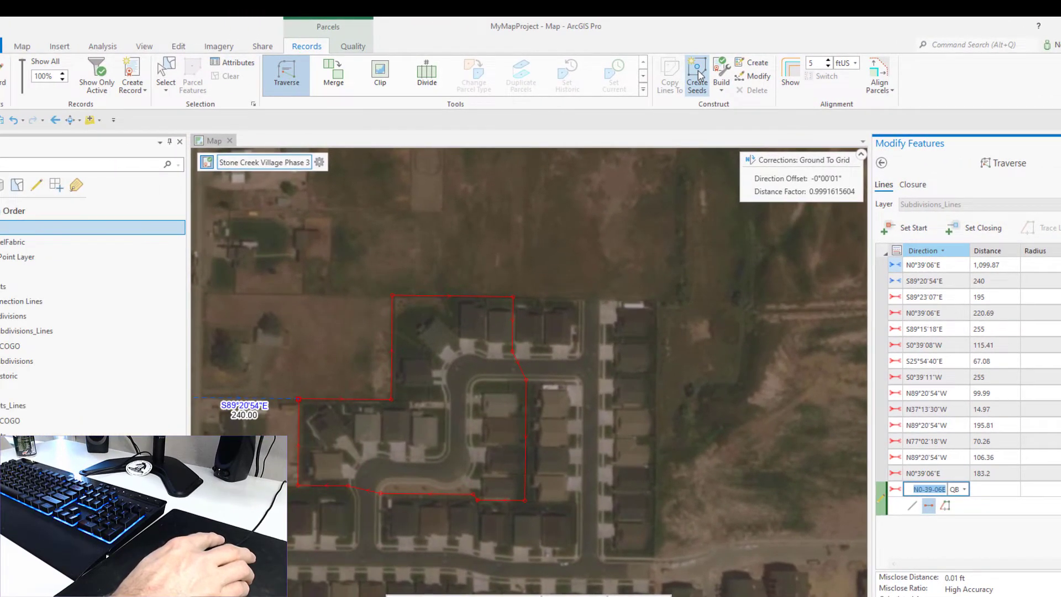
click(726, 71)
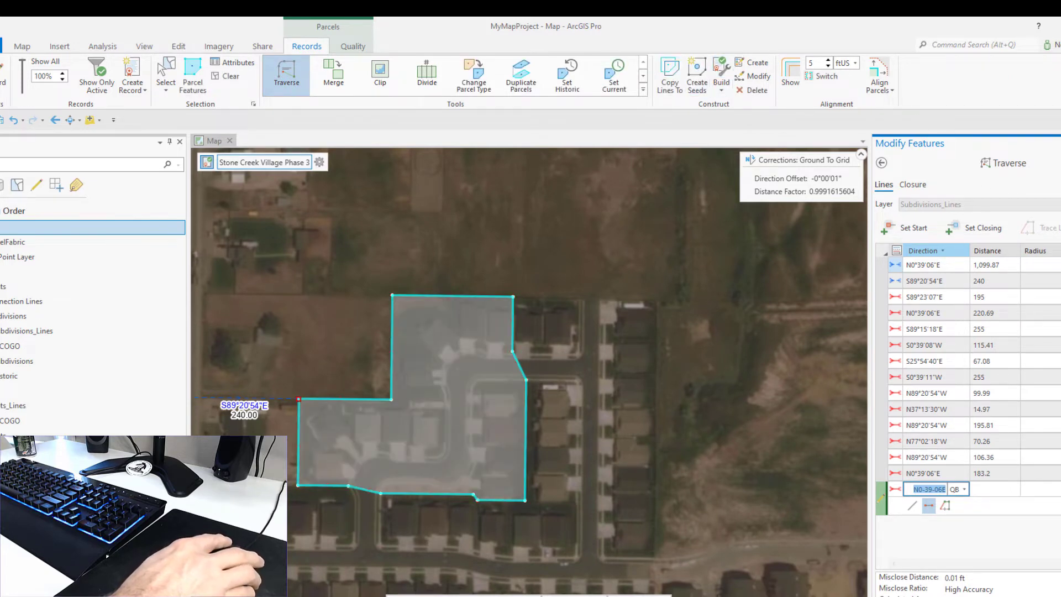
Name the new subdivision parcel Stone Creek Village Phase 3 in its attributes
drag(1060, 277, 653, 136)
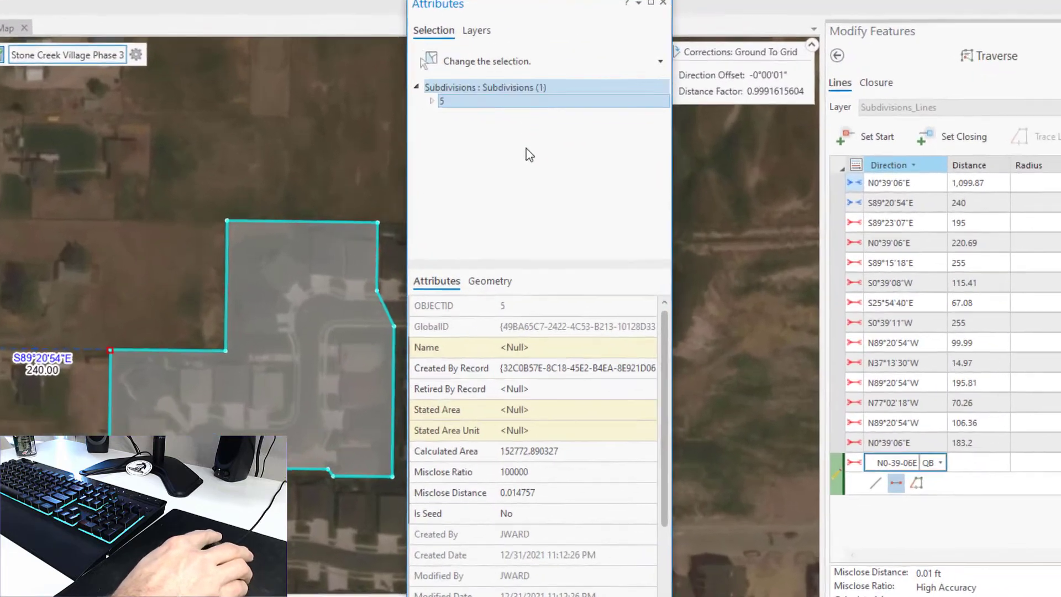
click(629, 397)
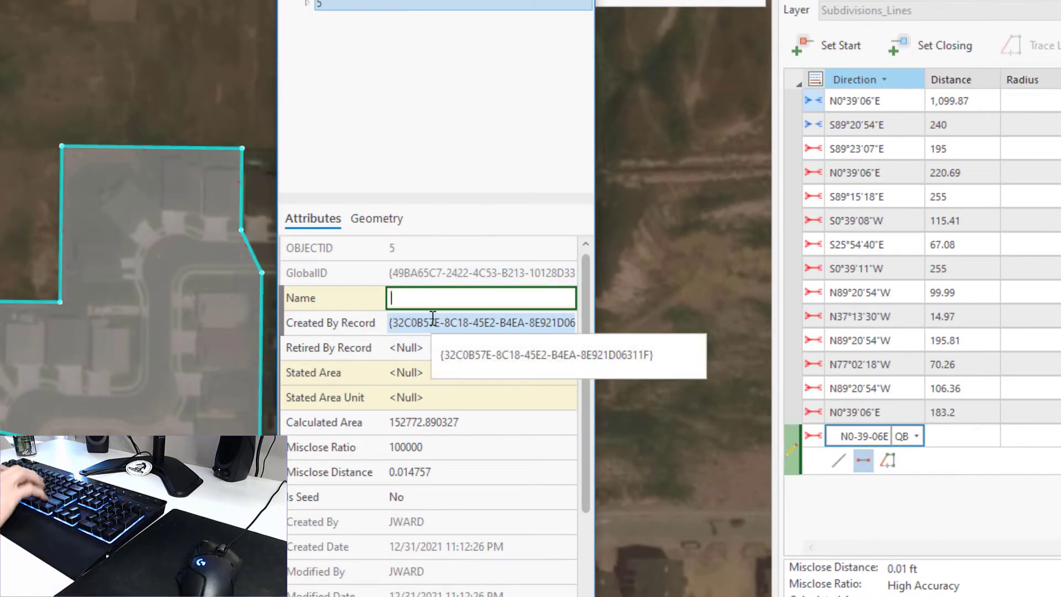
text(Stone Creek V)
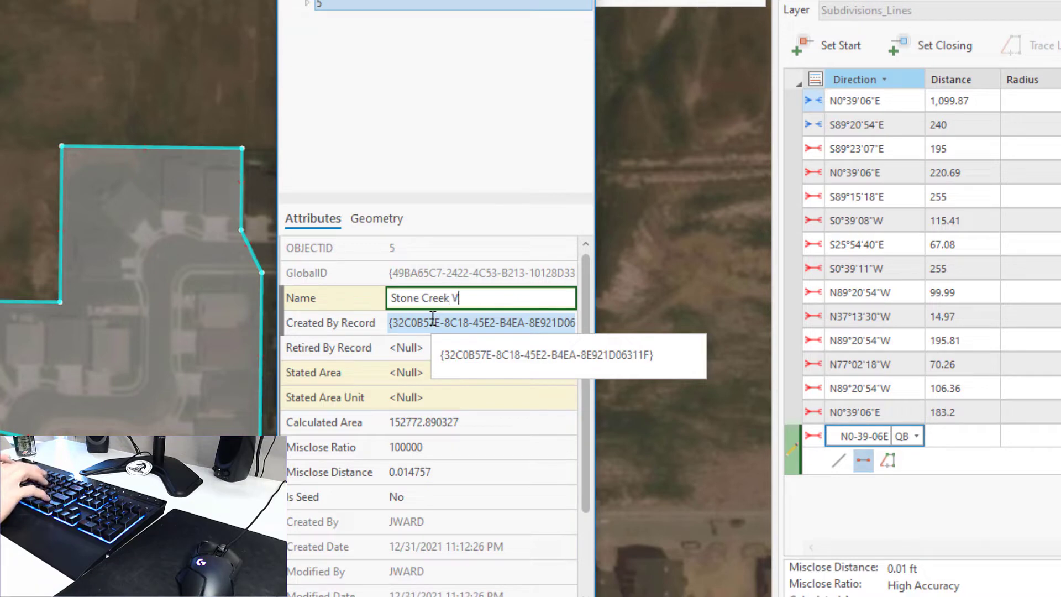
text(illage Phase 3)
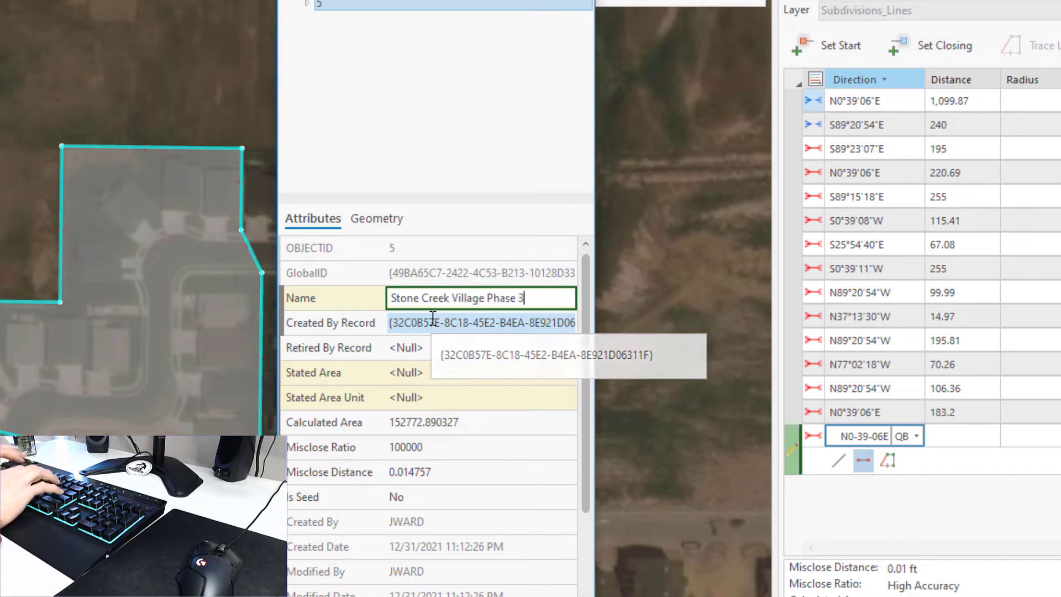
key(Tab)
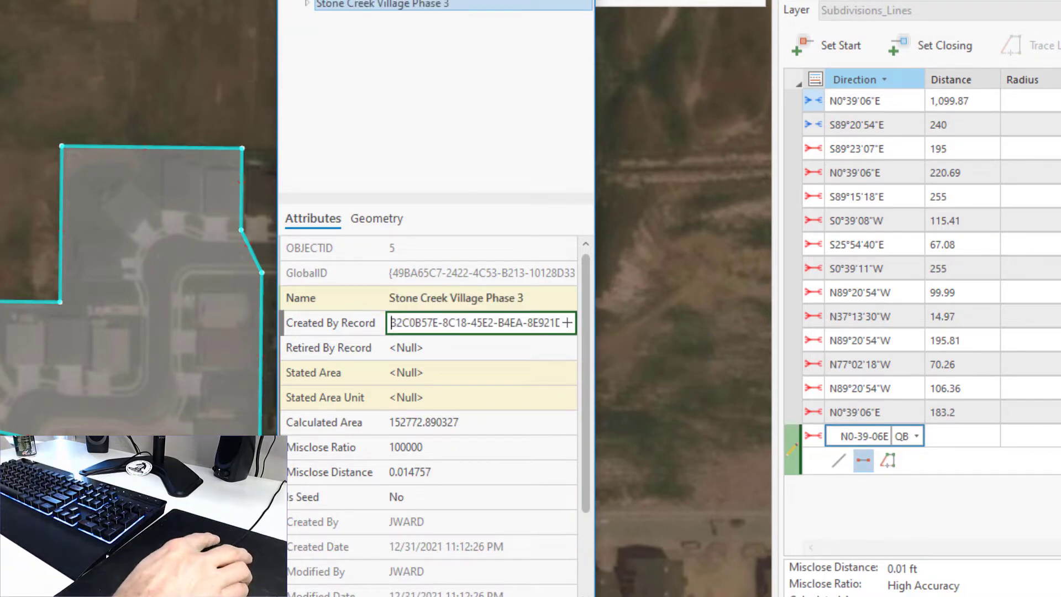
drag(387, 1, 1060, 0)
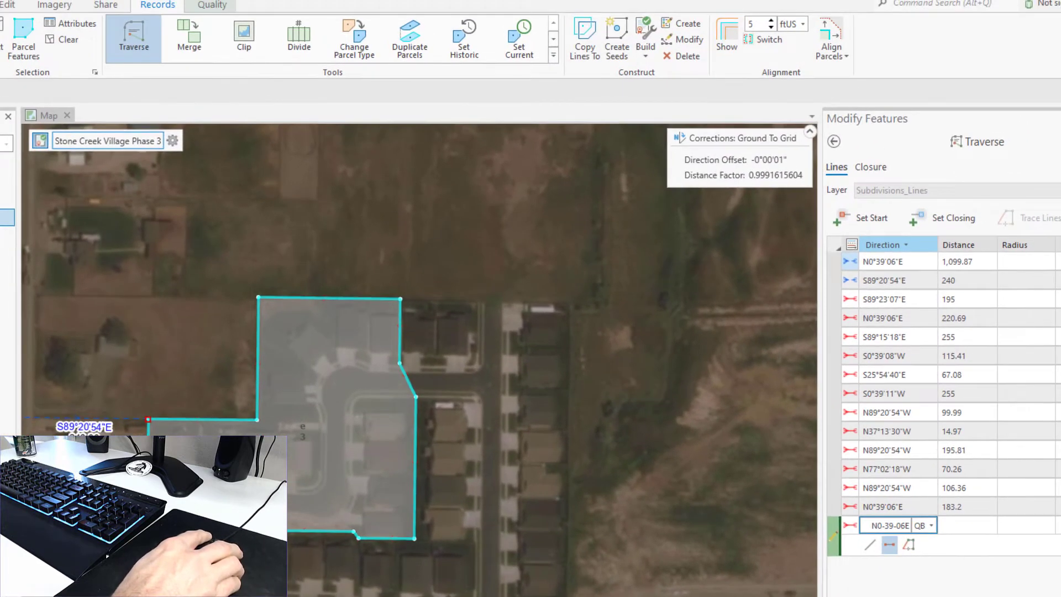
click(5, 4)
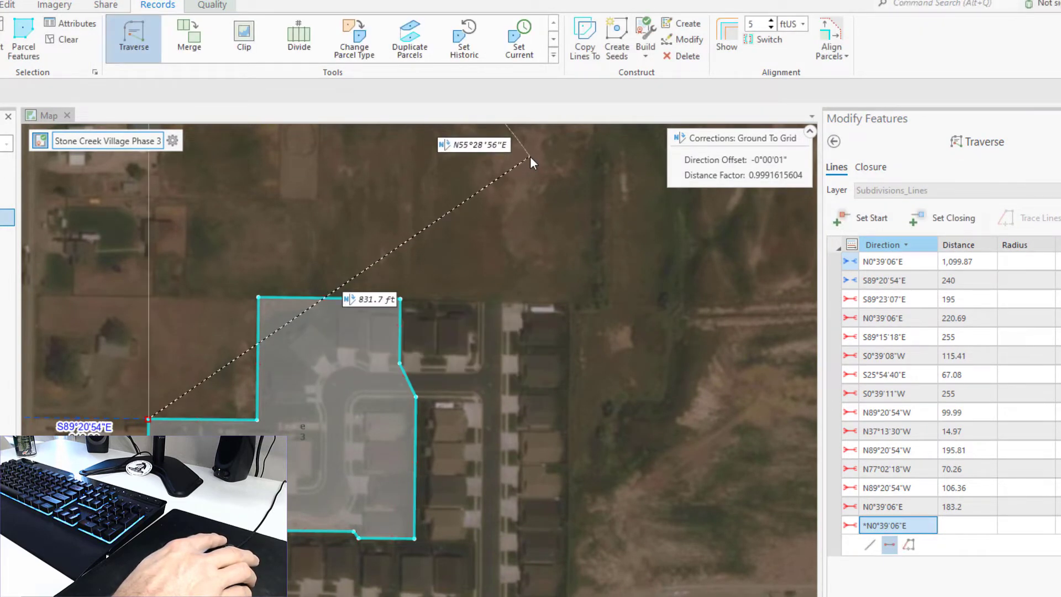
Copy the selected boundary lines to the Lots parcel type in the Stone Creek Village Phase 3 record, preserving their attributes
click(585, 39)
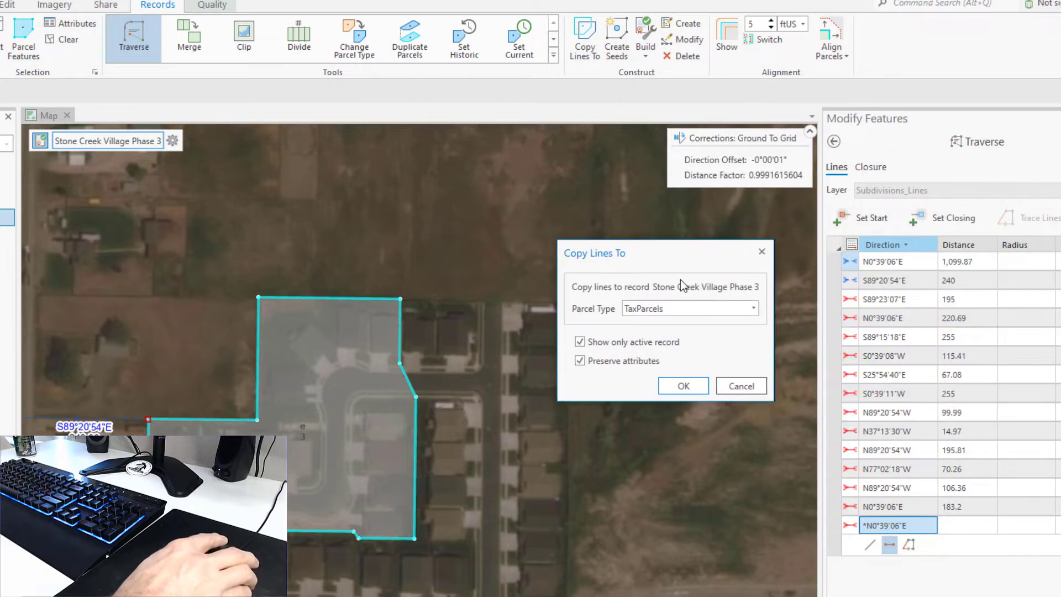
click(754, 309)
click(636, 338)
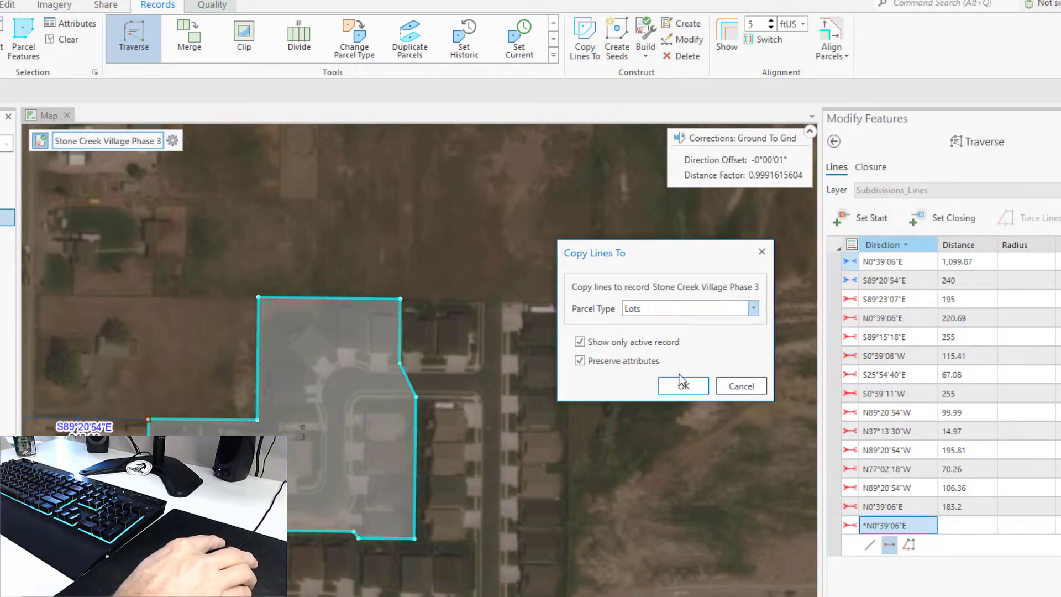
click(684, 387)
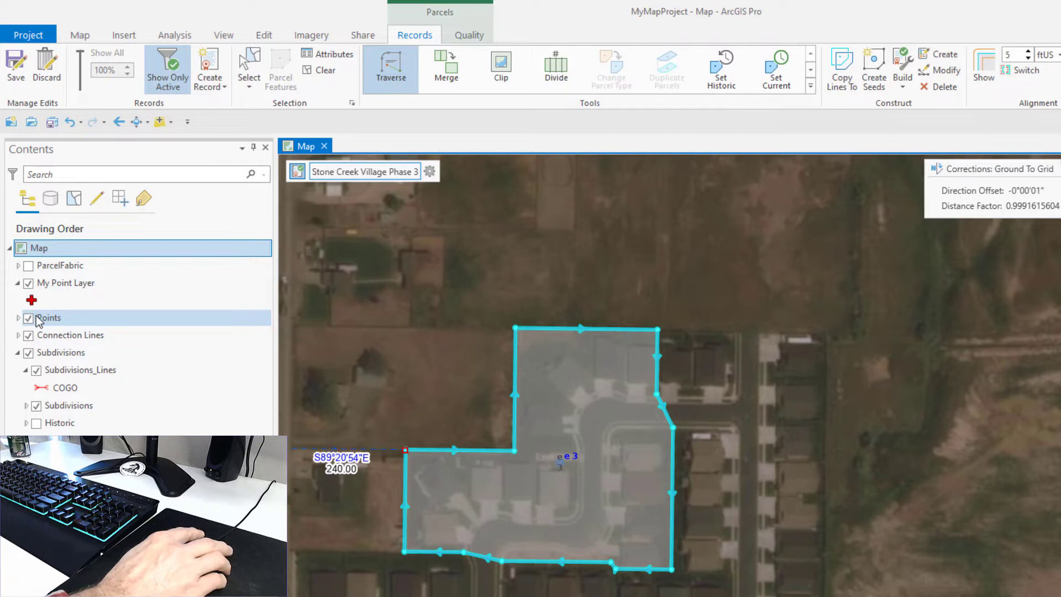
Hide the Subdivisions layer group on the map
click(28, 352)
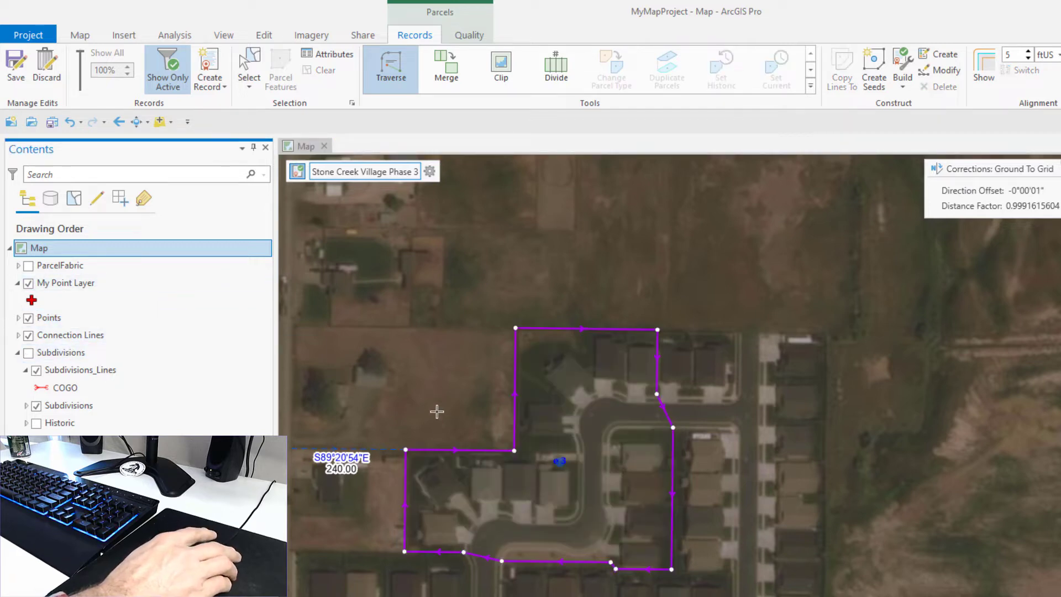
scroll(443, 469, up, 3)
scroll(445, 498, down, 3)
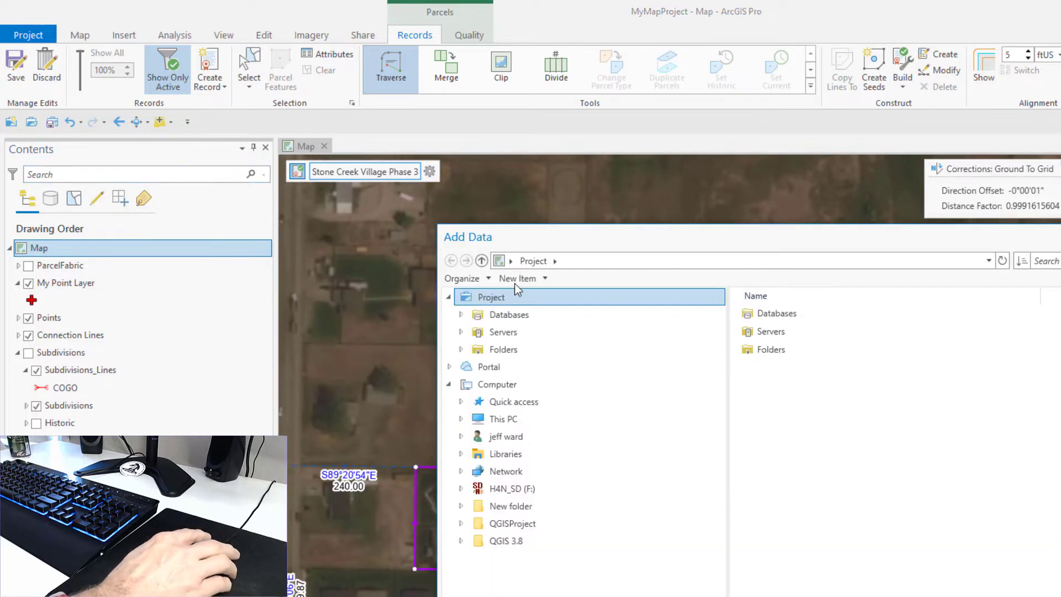
Add the raster StoneCreekVillagePh3Georef.tif to the map from the MyMapProject folder without building pyramids
scroll(835, 487, down, 2)
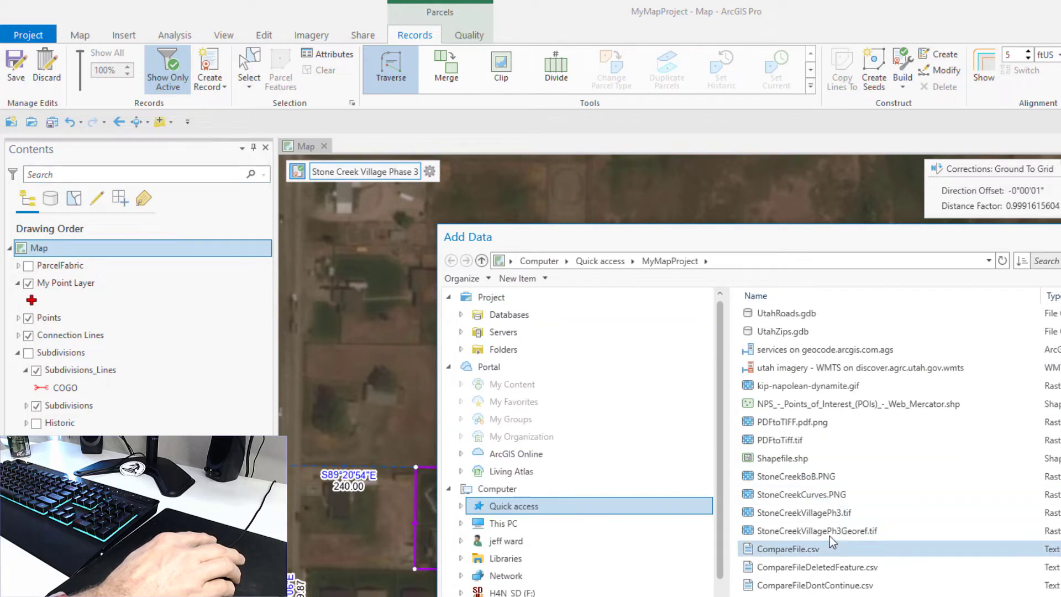
click(831, 533)
key(Return)
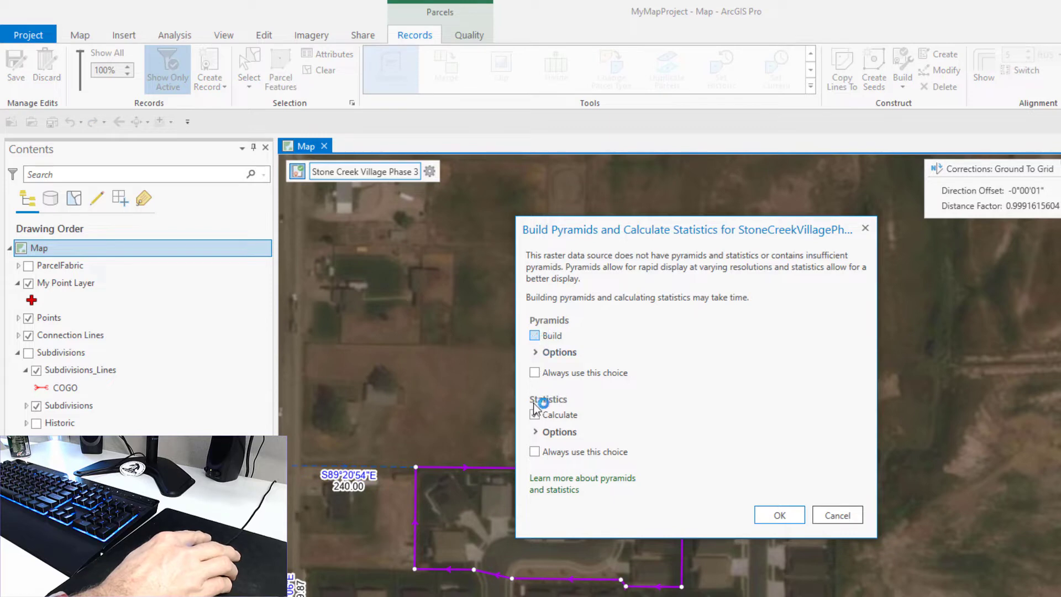
click(768, 509)
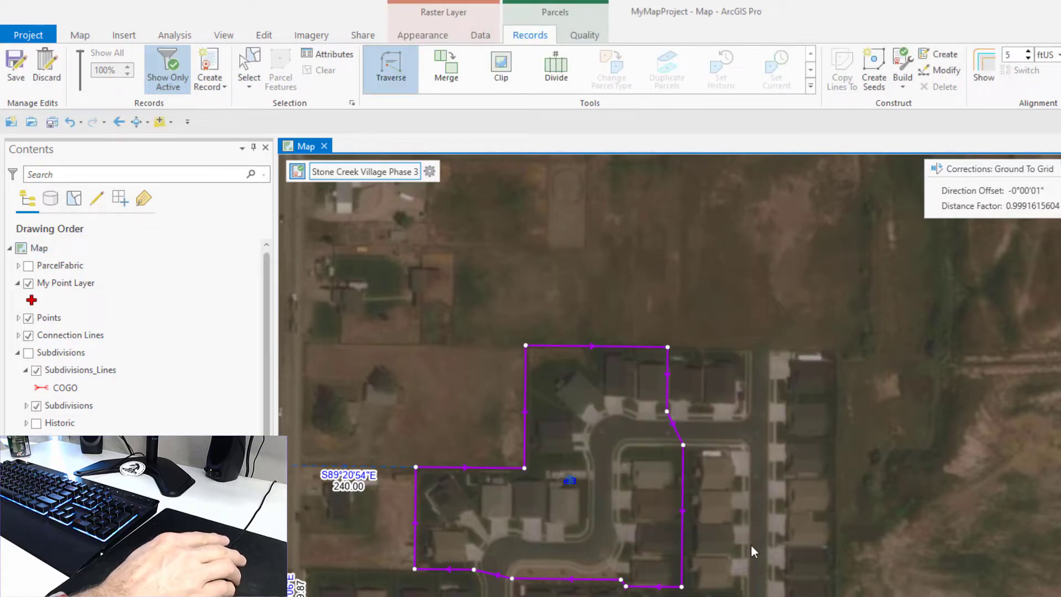
Start georeferencing the added plat raster and fit it to the current display extent
click(309, 37)
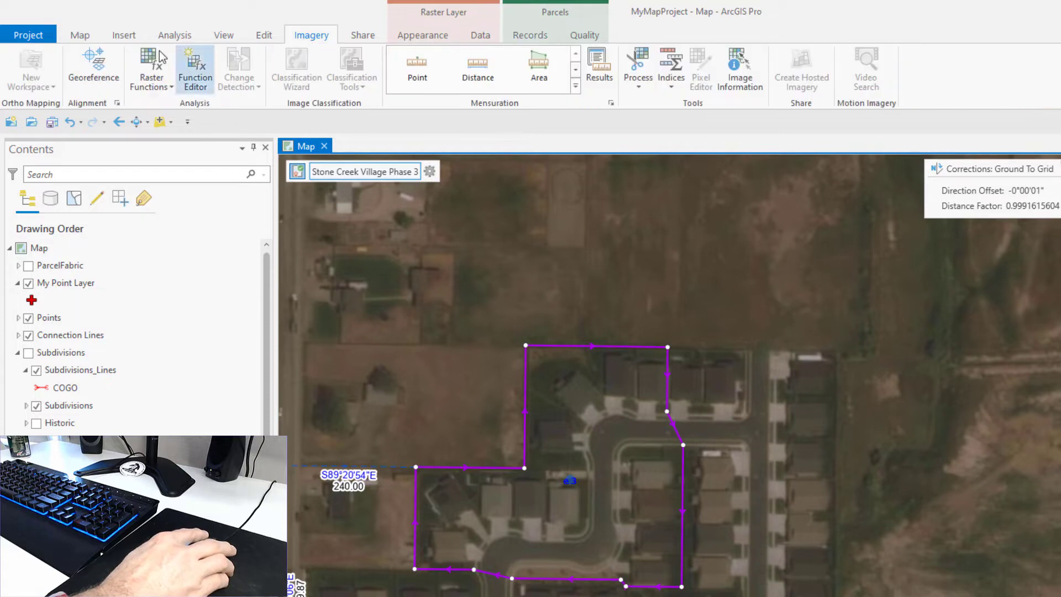
click(81, 65)
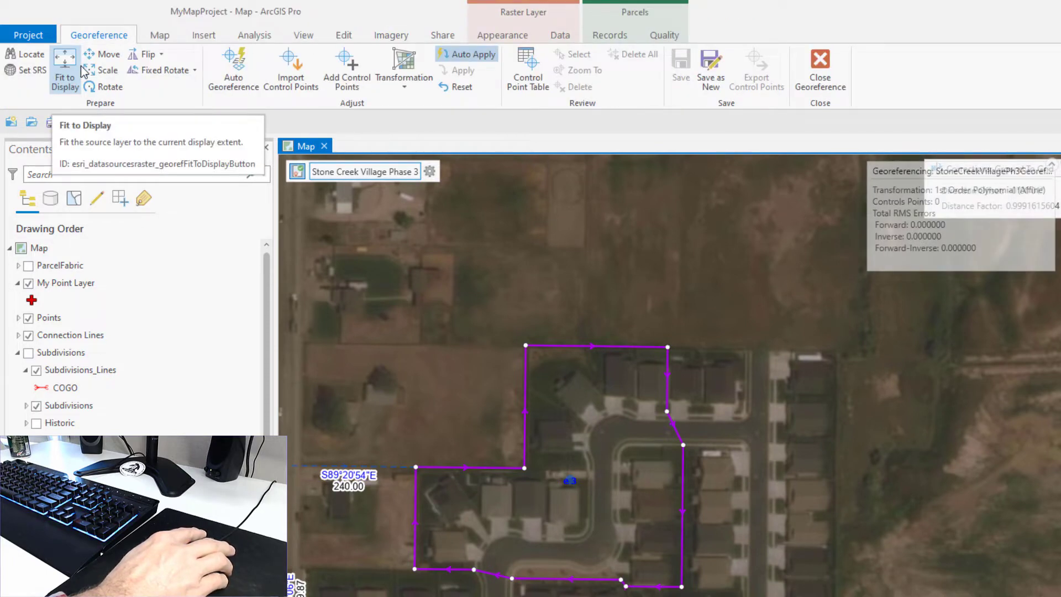
click(63, 62)
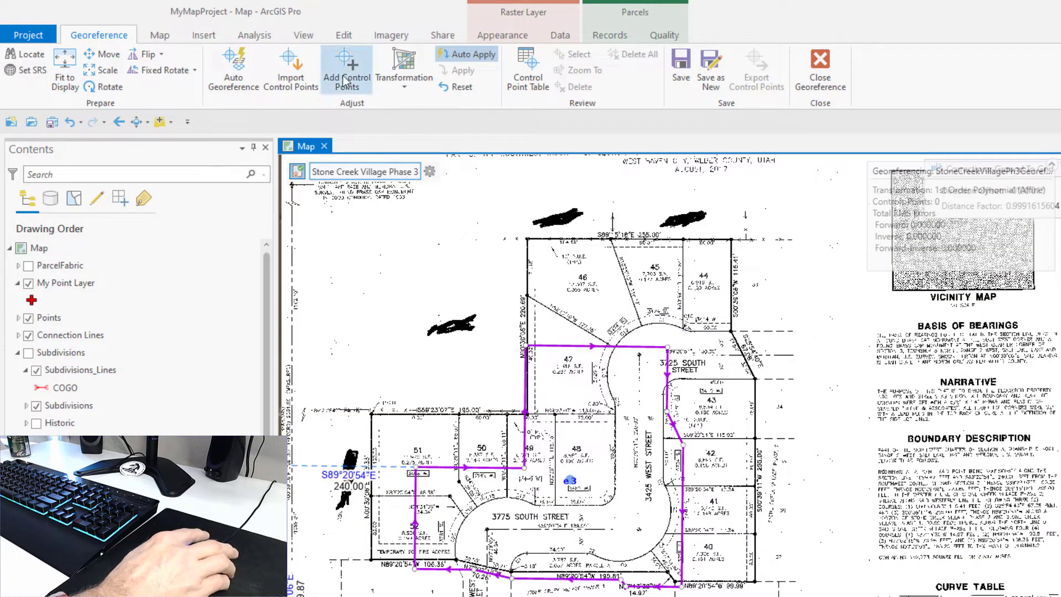
Add a control point linking the P.O.B. on the plat image to the parcel boundary's point of beginning
scroll(374, 413, up, 5)
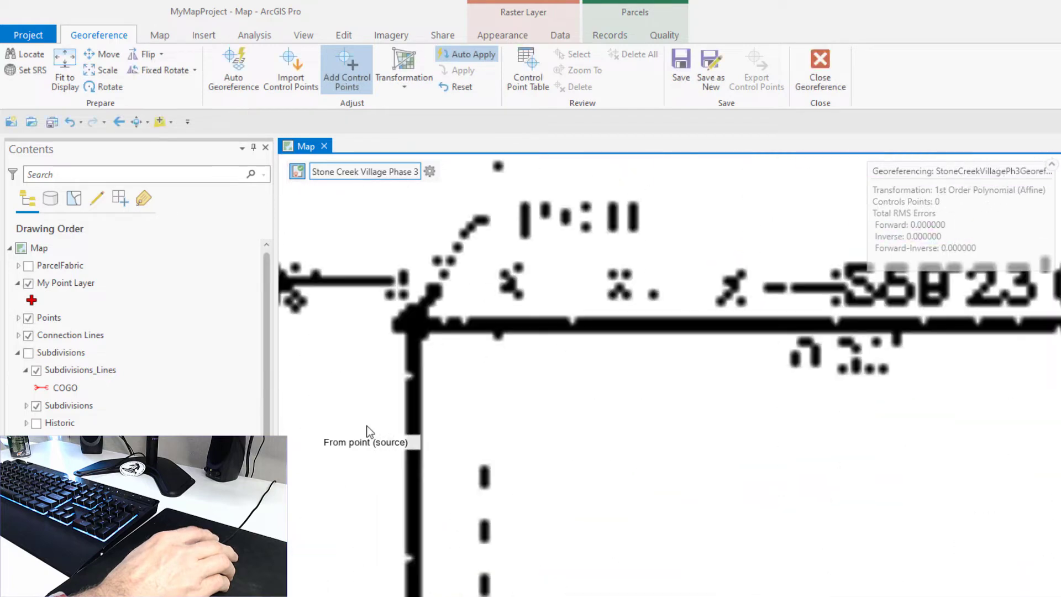
click(412, 324)
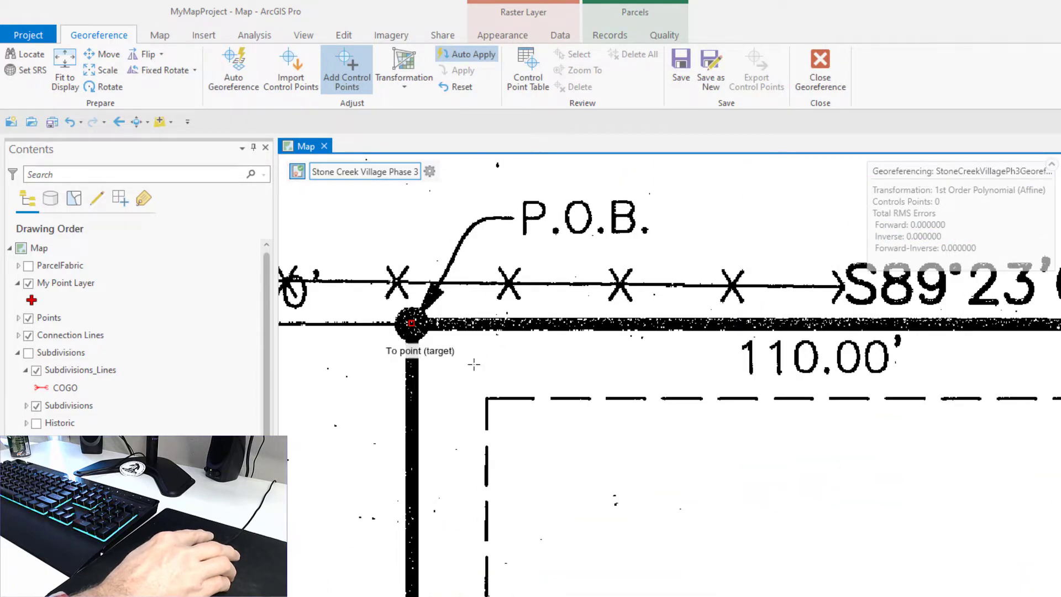
scroll(486, 398, down, 5)
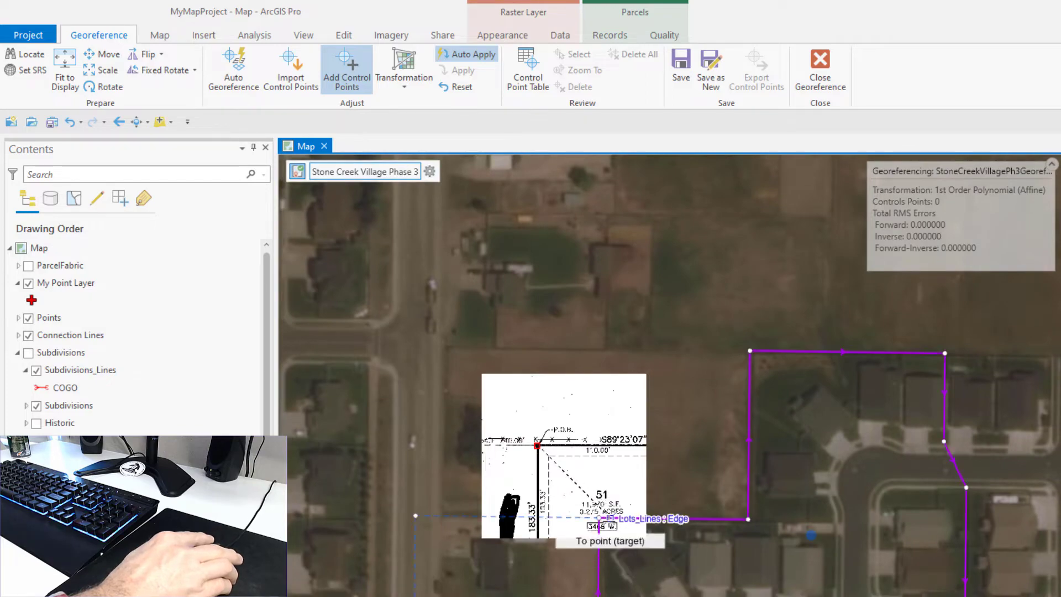
click(599, 518)
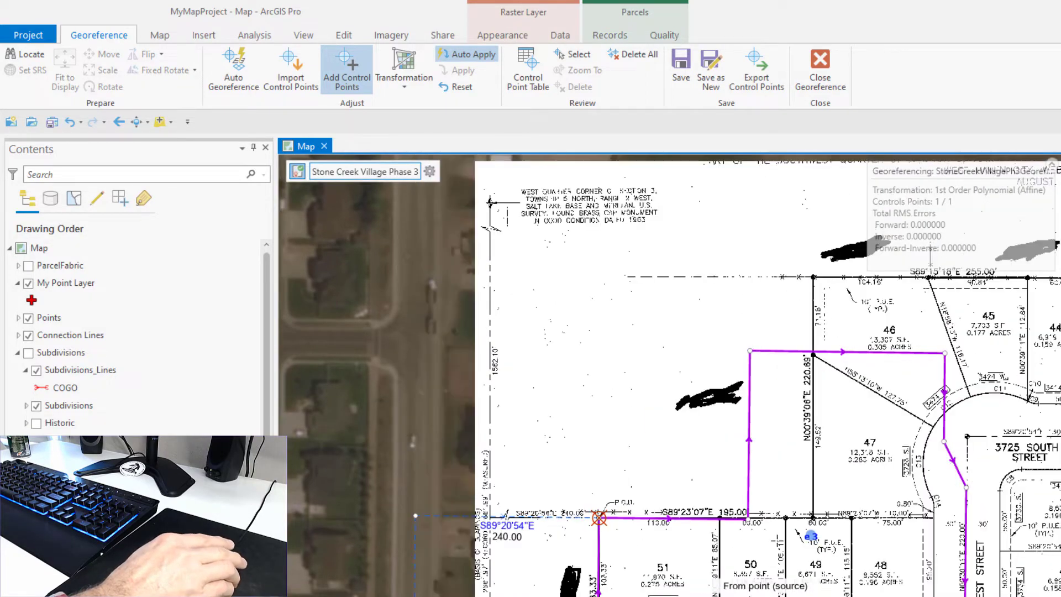
Add a control point linking the northeast corner of lot 44 on the plat to the matching parcel boundary corner
drag(938, 375, 572, 440)
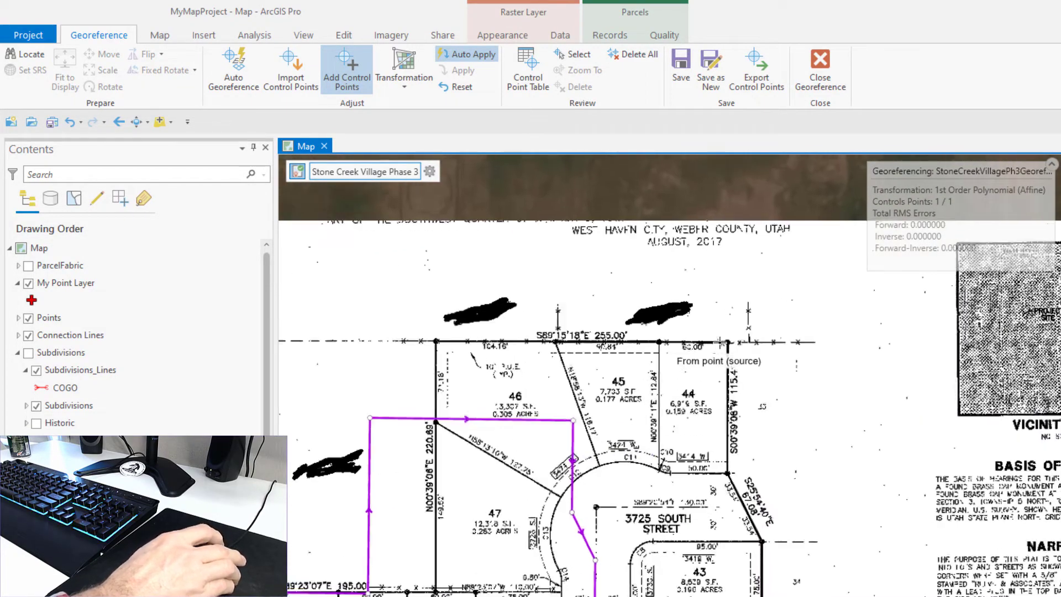
scroll(722, 343, up, 5)
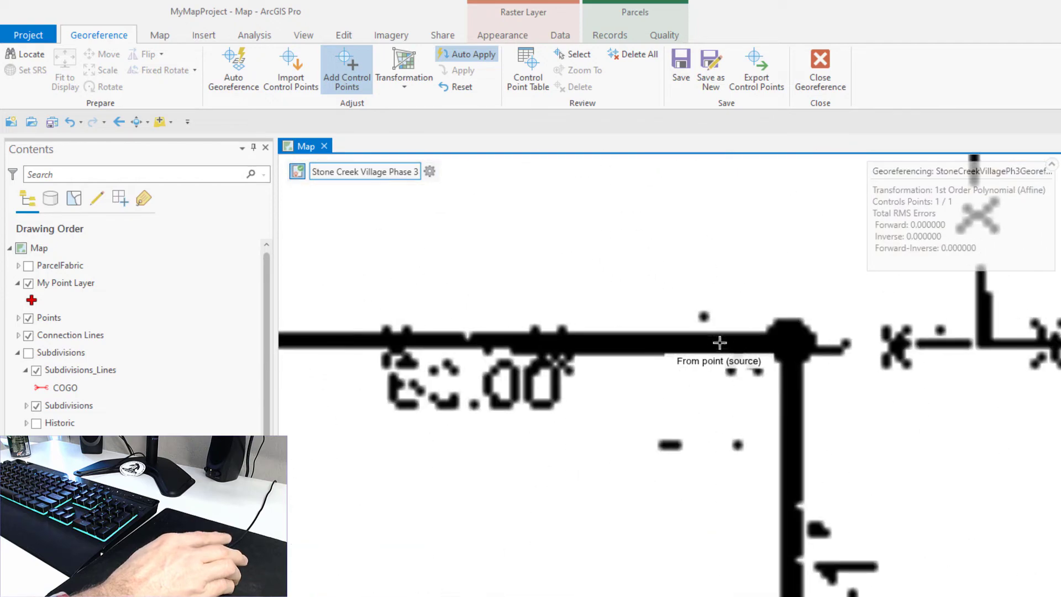
click(789, 343)
scroll(674, 437, down, 5)
scroll(563, 504, down, 1)
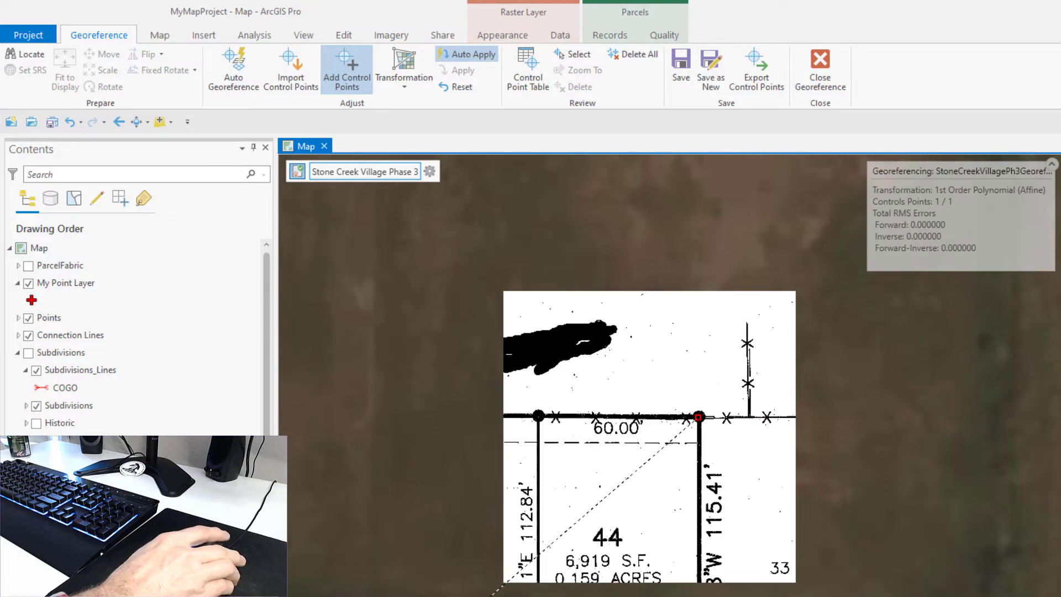
click(332, 593)
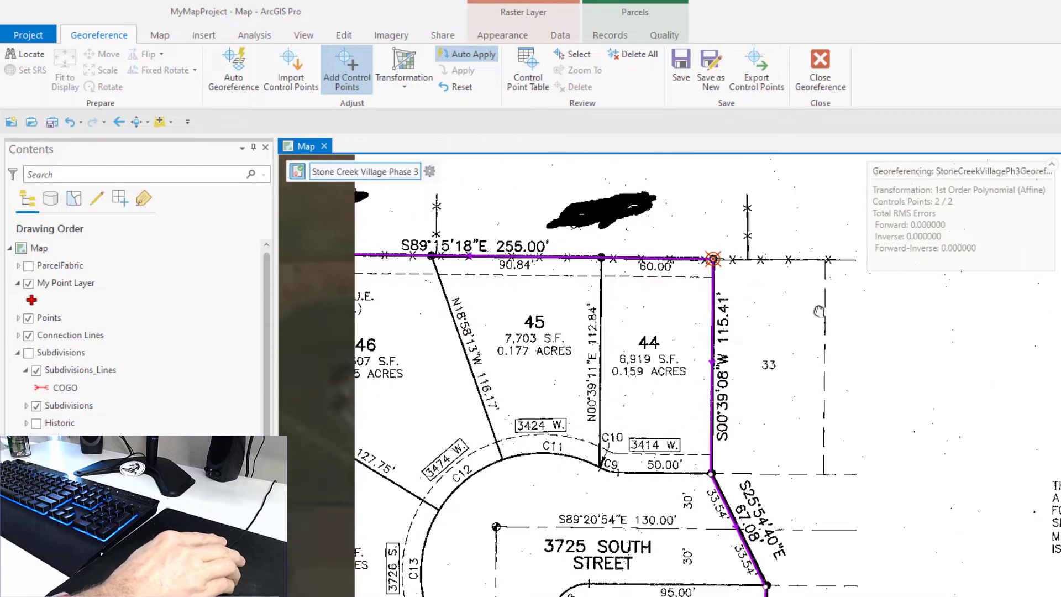
Add a control point linking the southeast corner of lot 40 on the plat to the matching parcel fabric point
drag(668, 531, 656, 211)
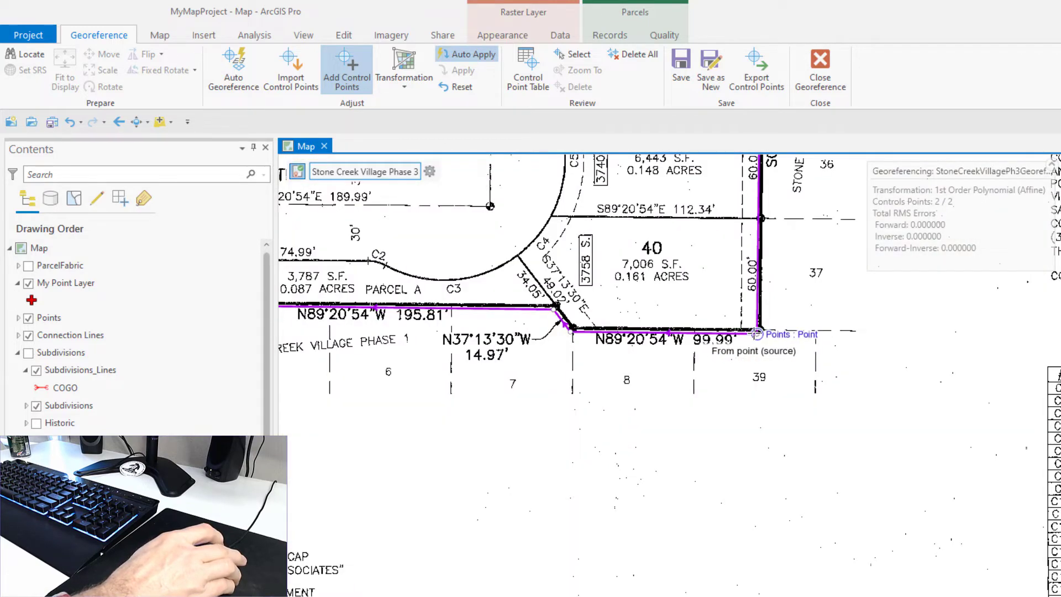
scroll(746, 334, up, 5)
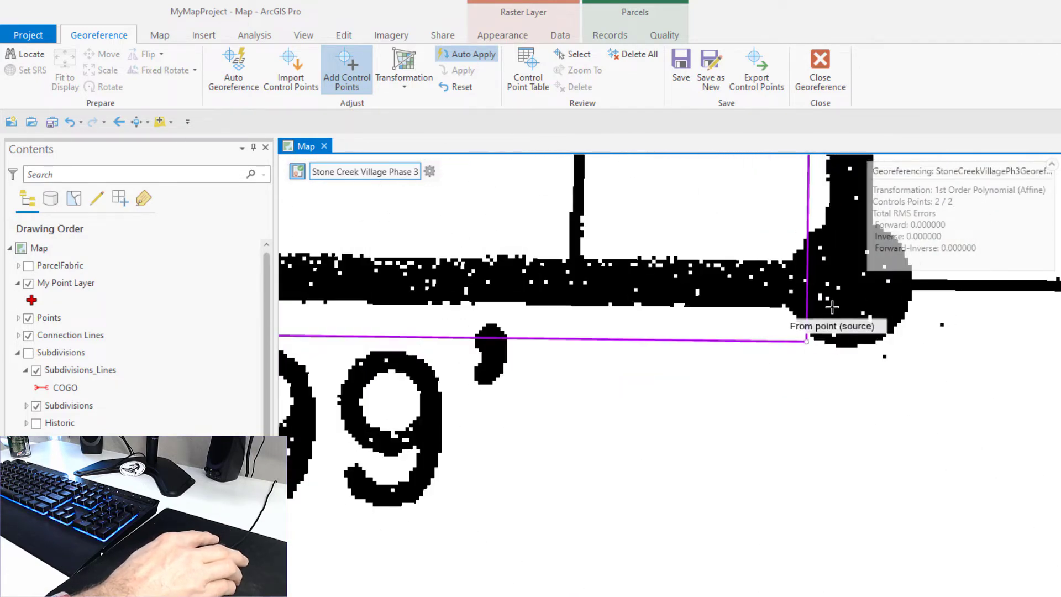
click(850, 281)
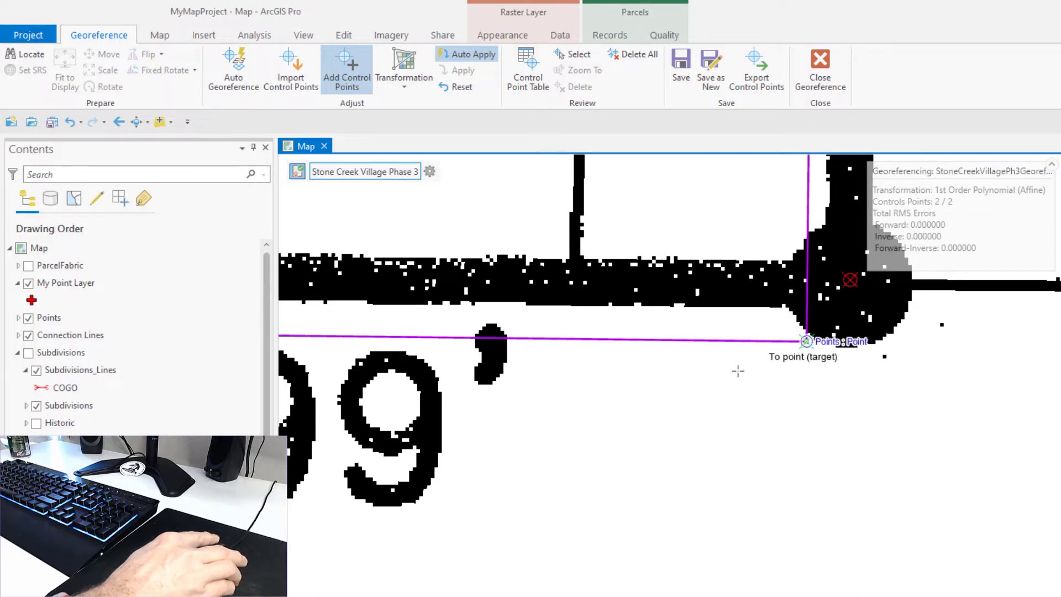
click(807, 341)
scroll(381, 450, down, 3)
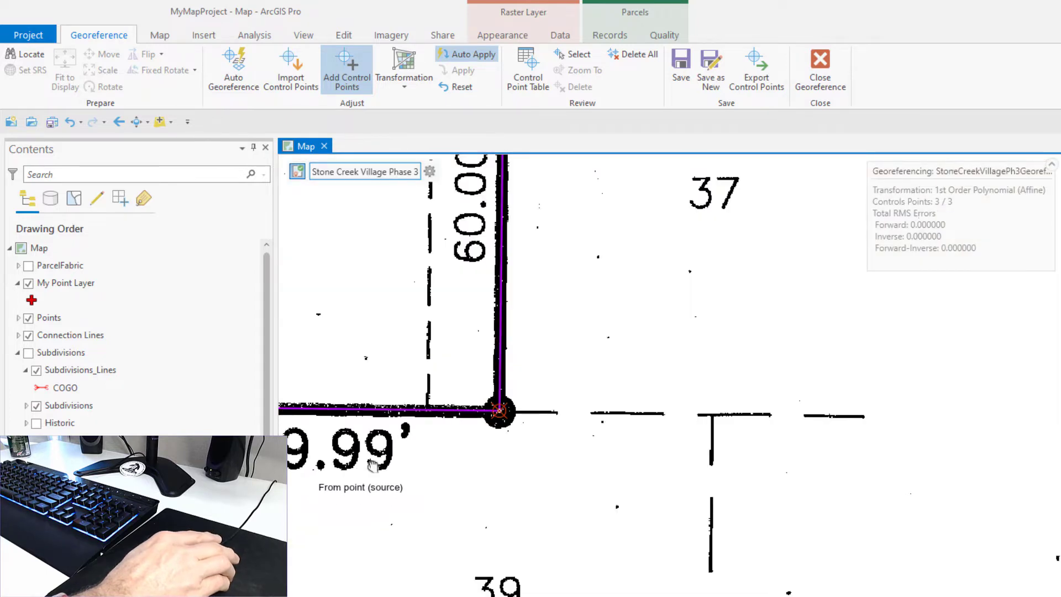
Add a fourth control point linking the southwest corner of lot 52 on the plat to the matching boundary corner, then close the georeferencing session
drag(372, 464, 950, 423)
scroll(939, 425, down, 3)
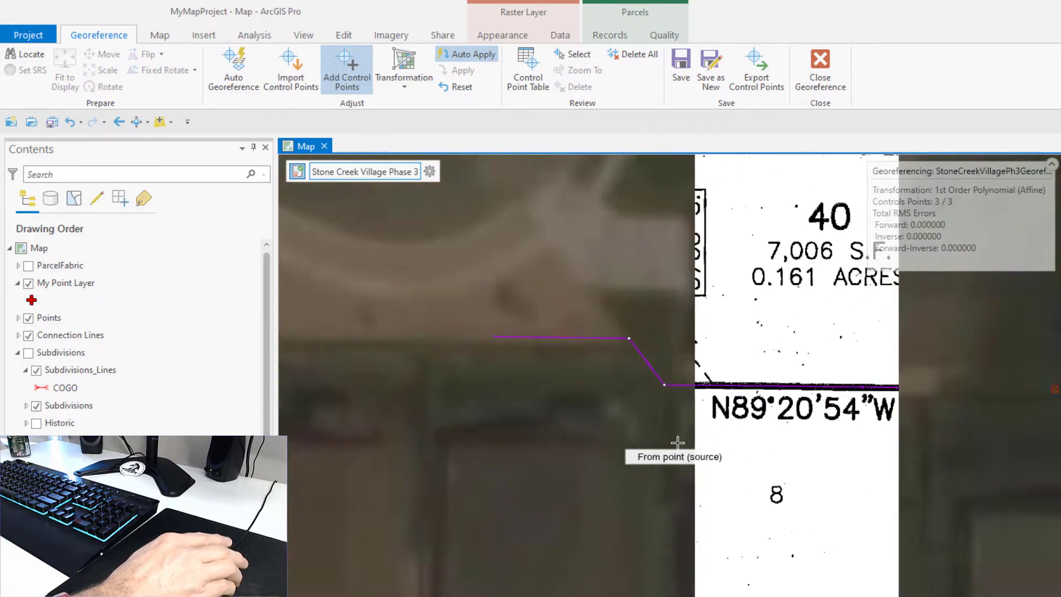
scroll(678, 443, down, 2)
scroll(428, 436, up, 3)
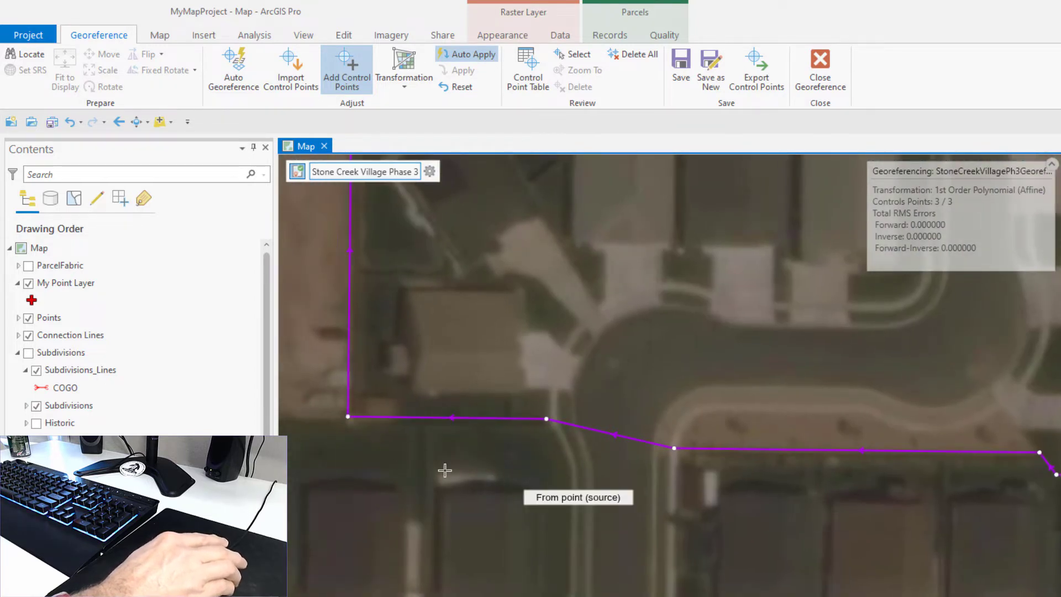
scroll(348, 418, up, 3)
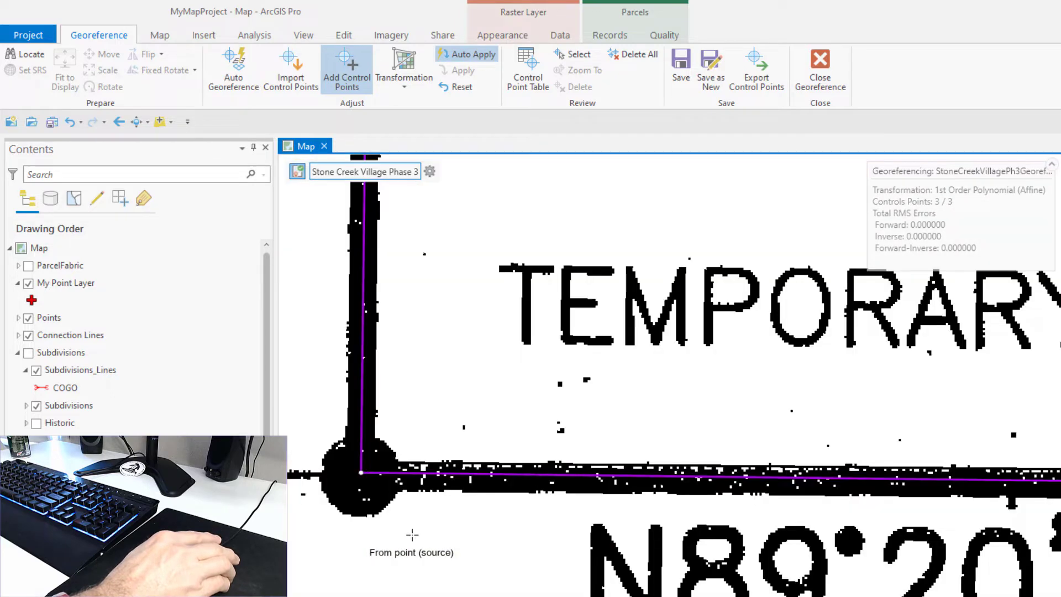
drag(411, 535, 573, 505)
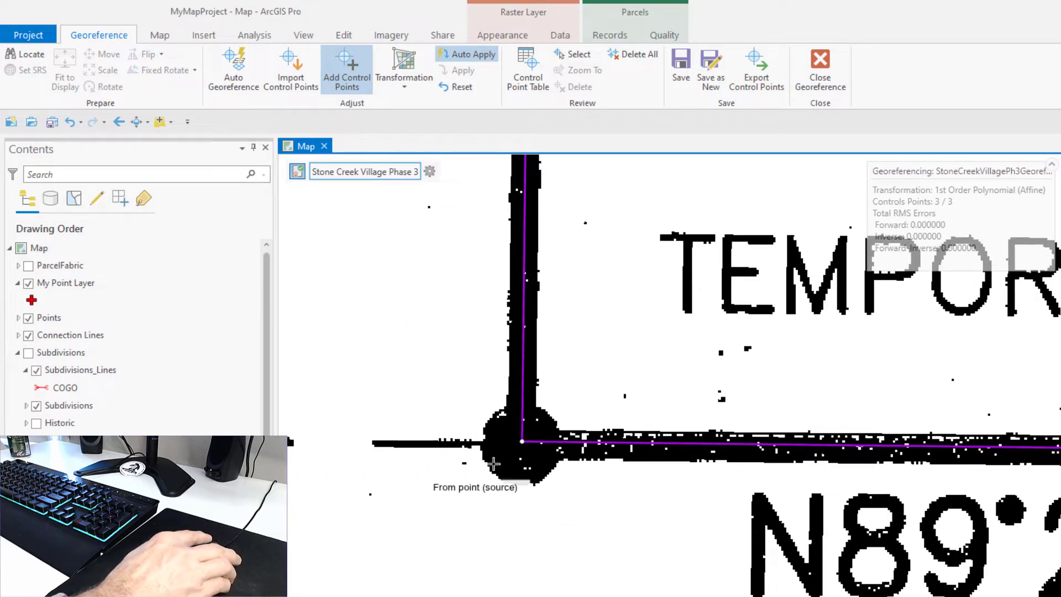
click(520, 442)
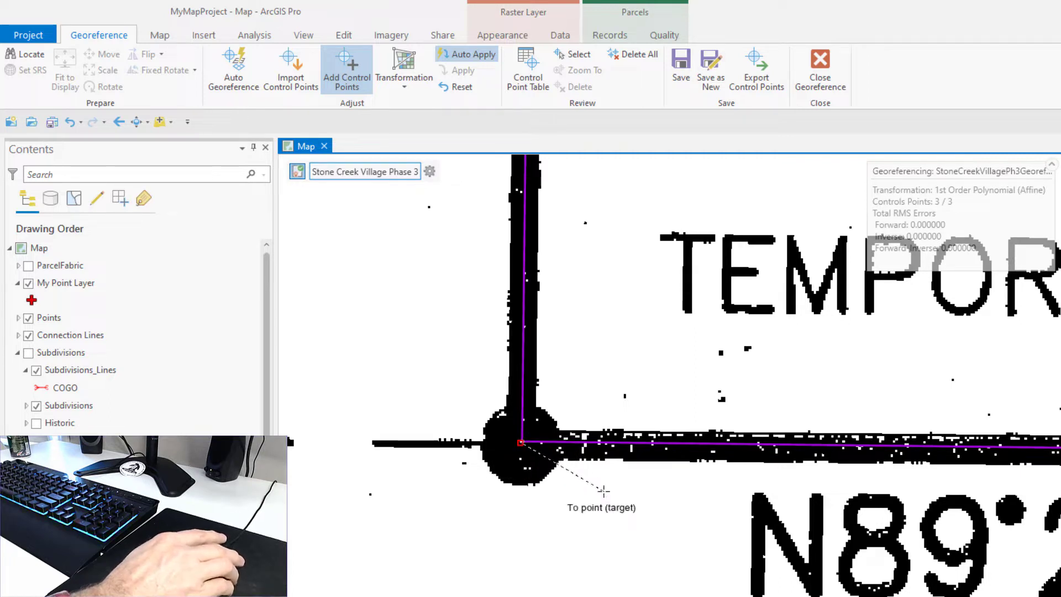
click(597, 547)
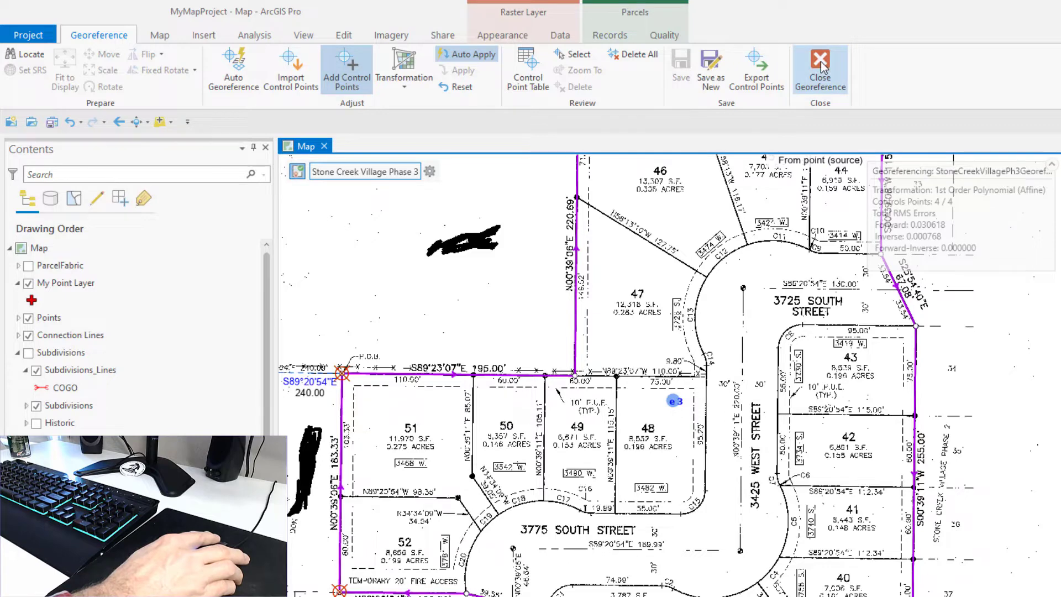
click(821, 66)
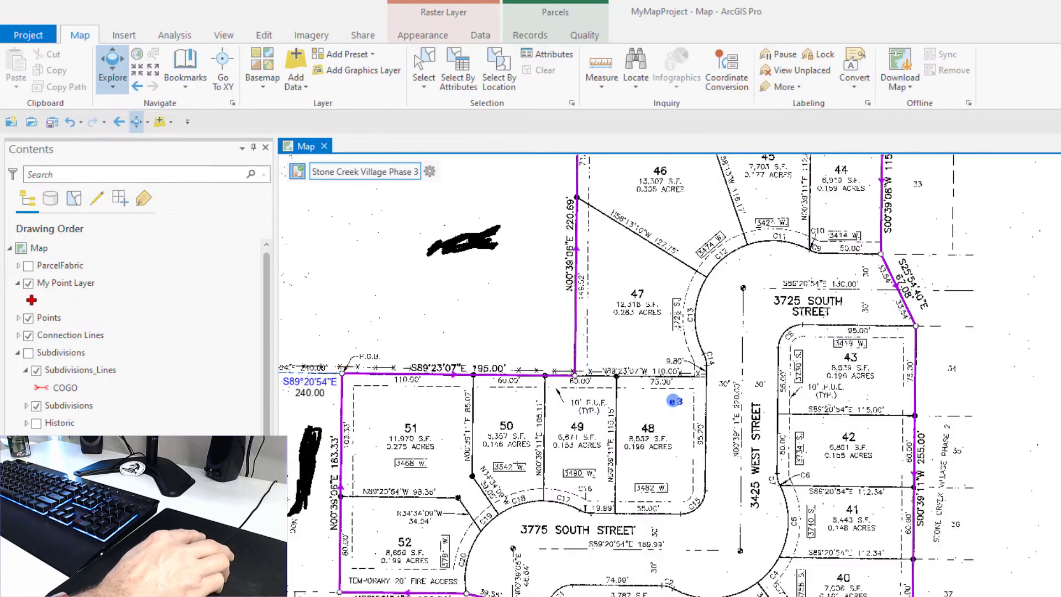
Change the primary symbology of the StoneCreekVillagePh3Georef.tif raster to Stretch
click(66, 497)
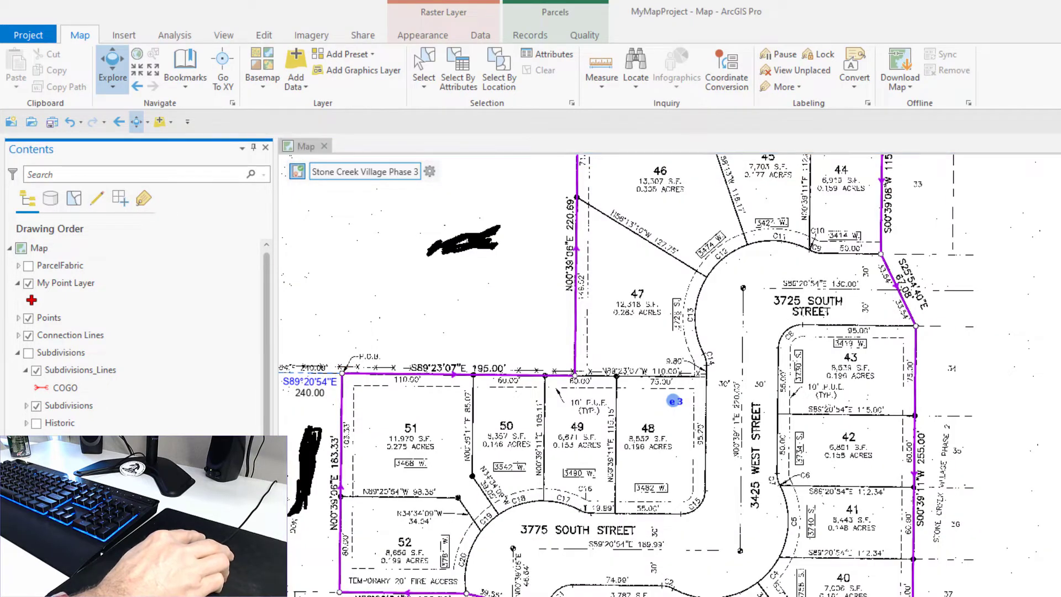
click(436, 37)
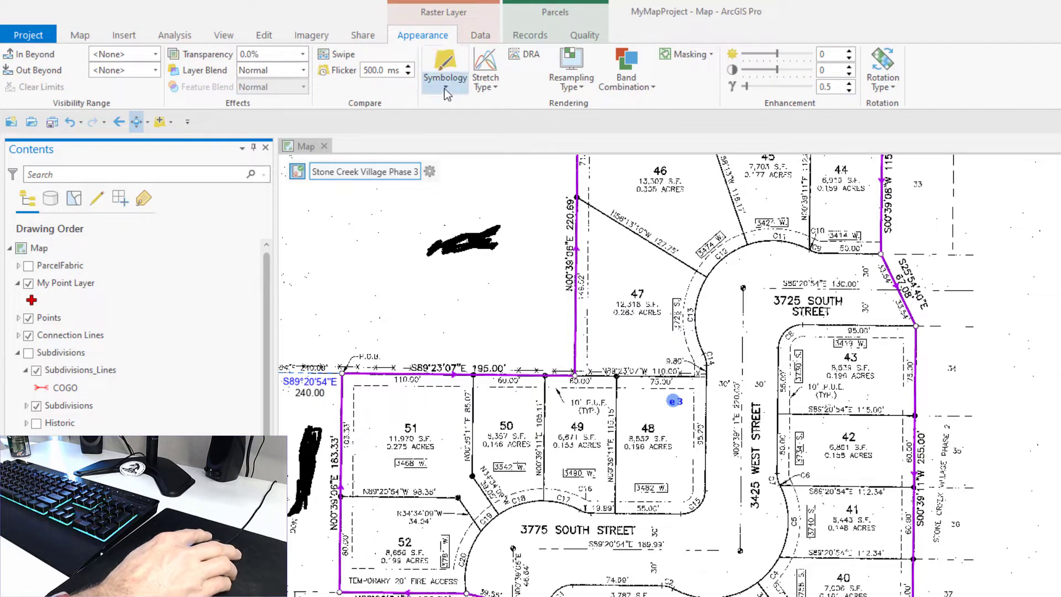
click(445, 66)
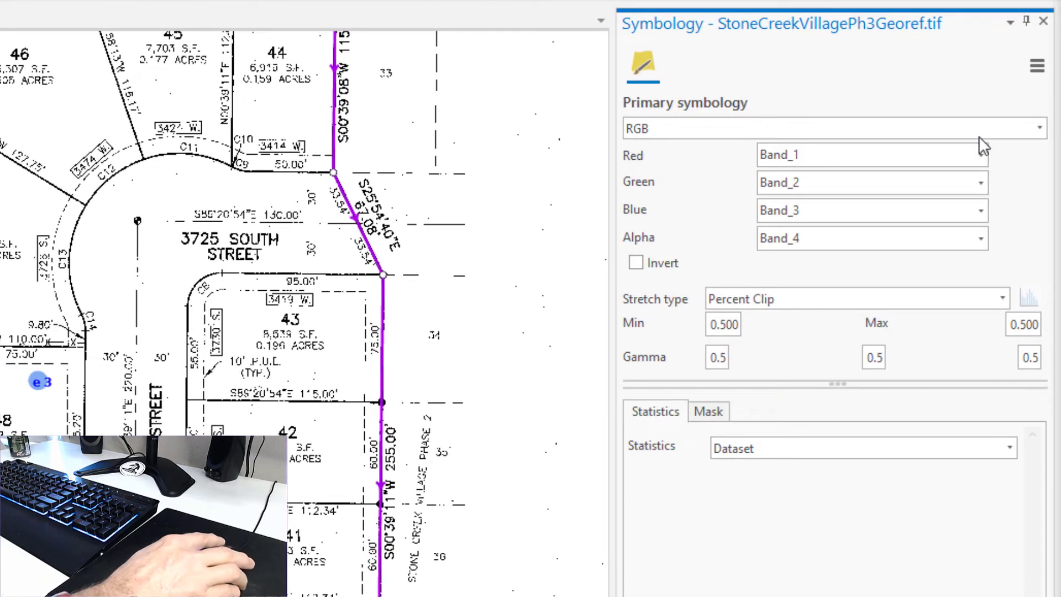
click(1041, 129)
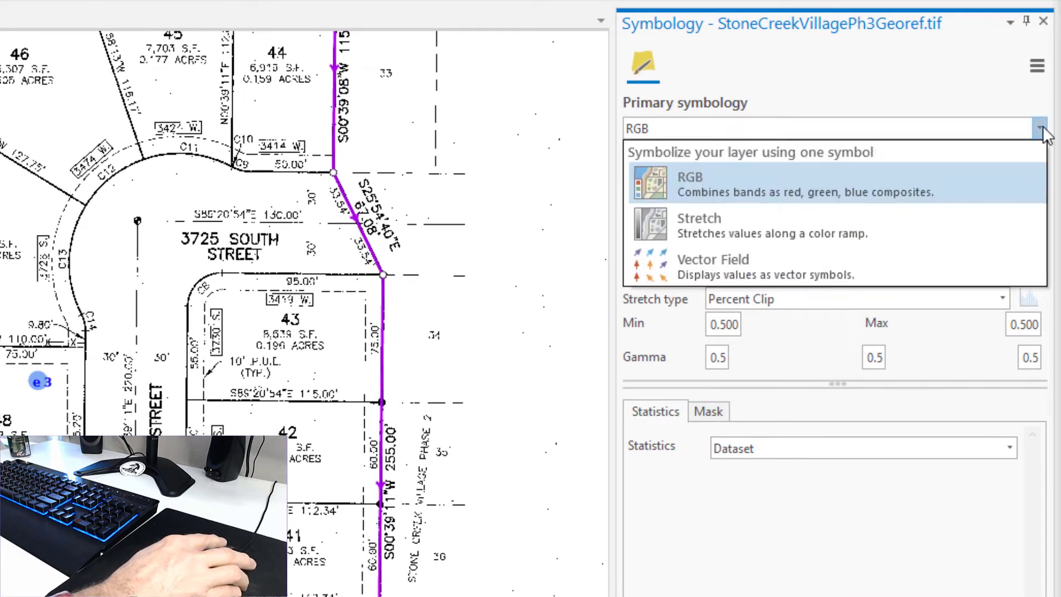
click(686, 234)
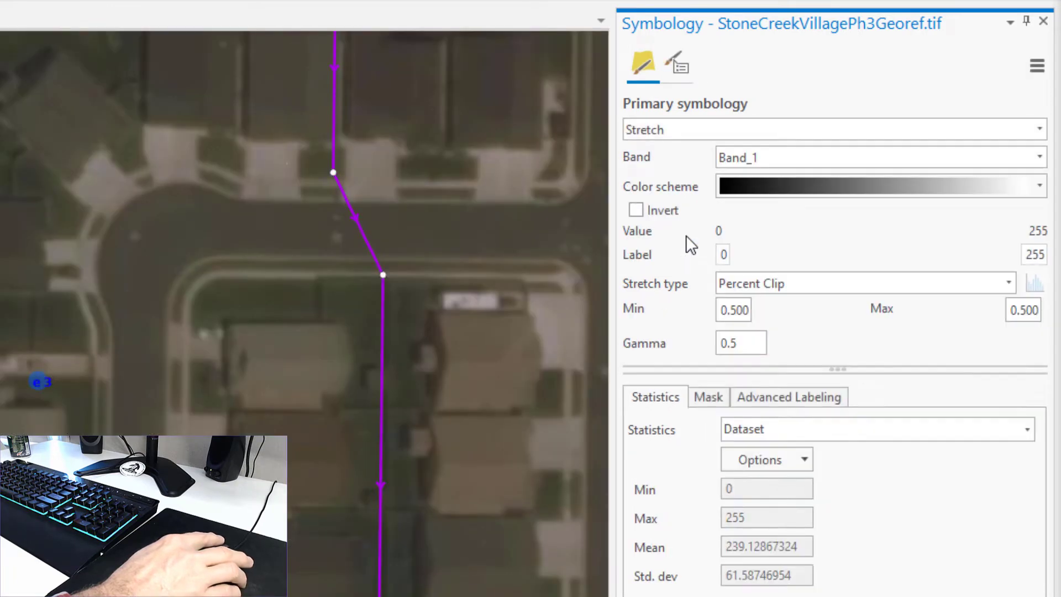
Apply a dark-to-light blue color scheme to the plat raster and invert it
click(1040, 187)
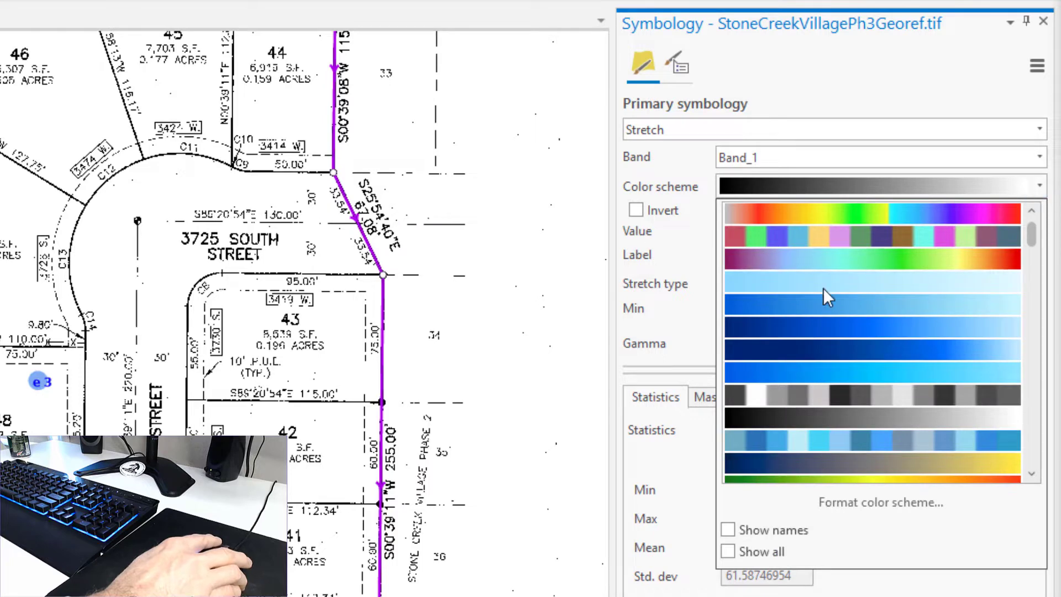
click(811, 301)
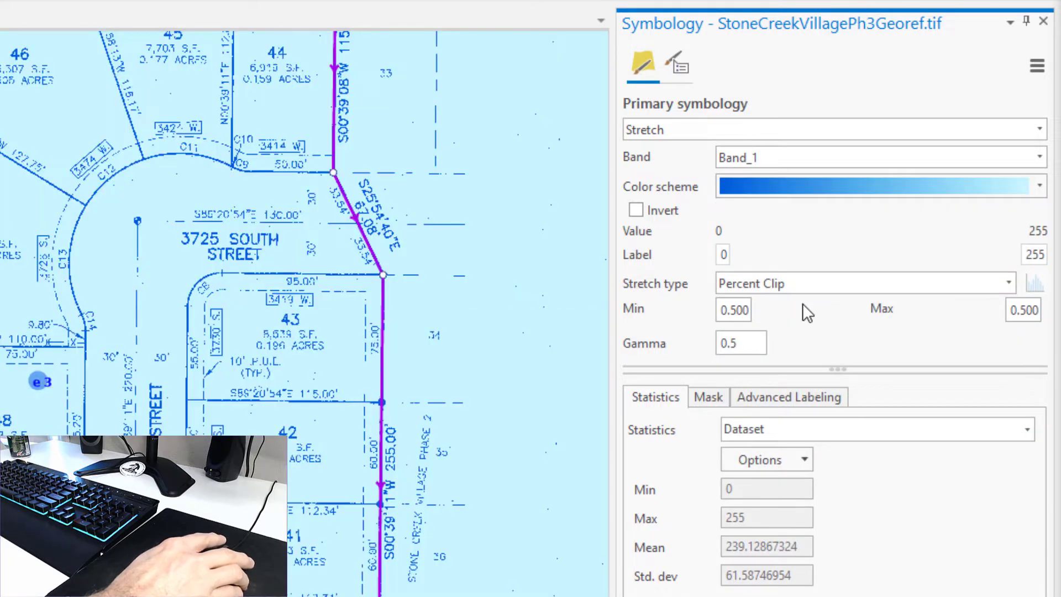
click(636, 209)
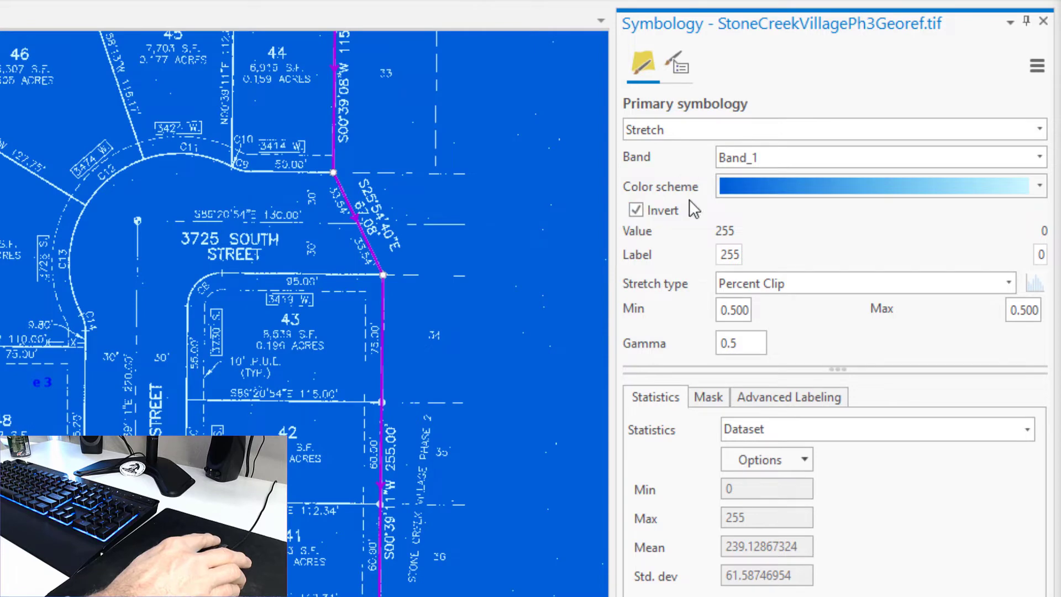
Identify the pixel value of the plat's background and mask it by displaying background value 255 with no color
click(710, 396)
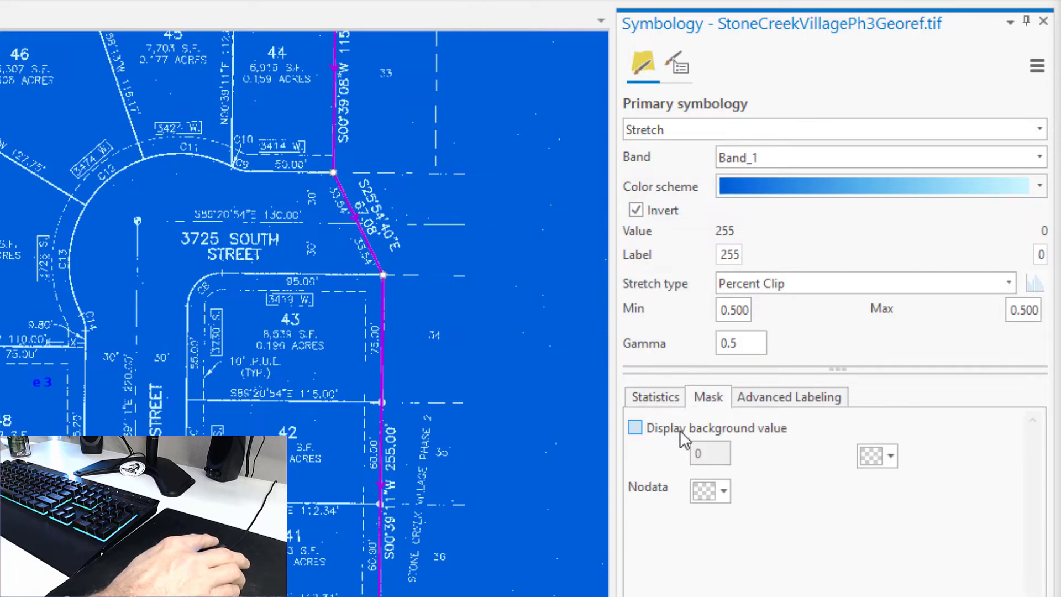
click(635, 428)
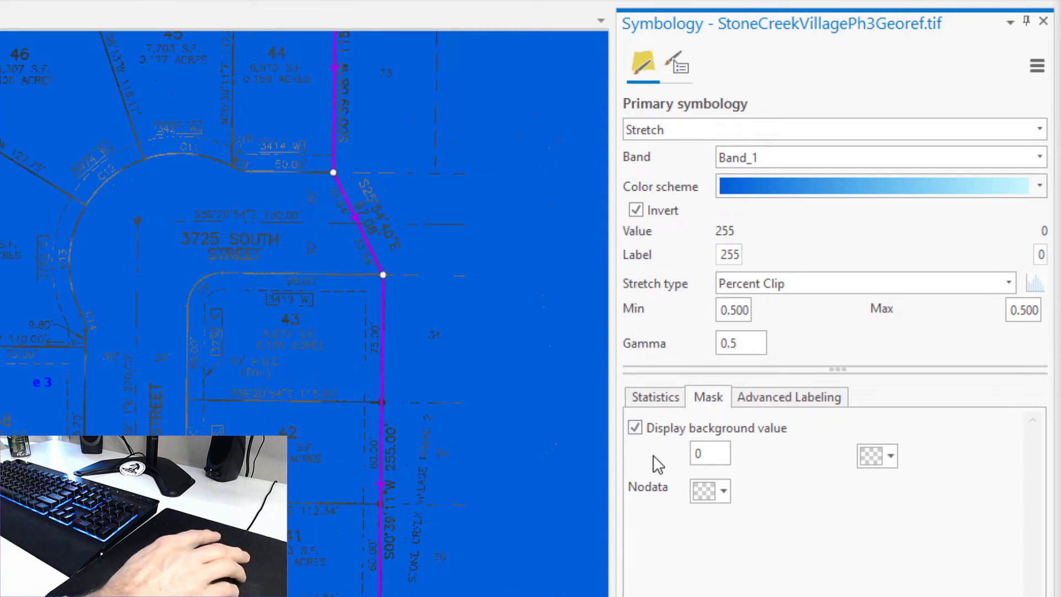
click(528, 575)
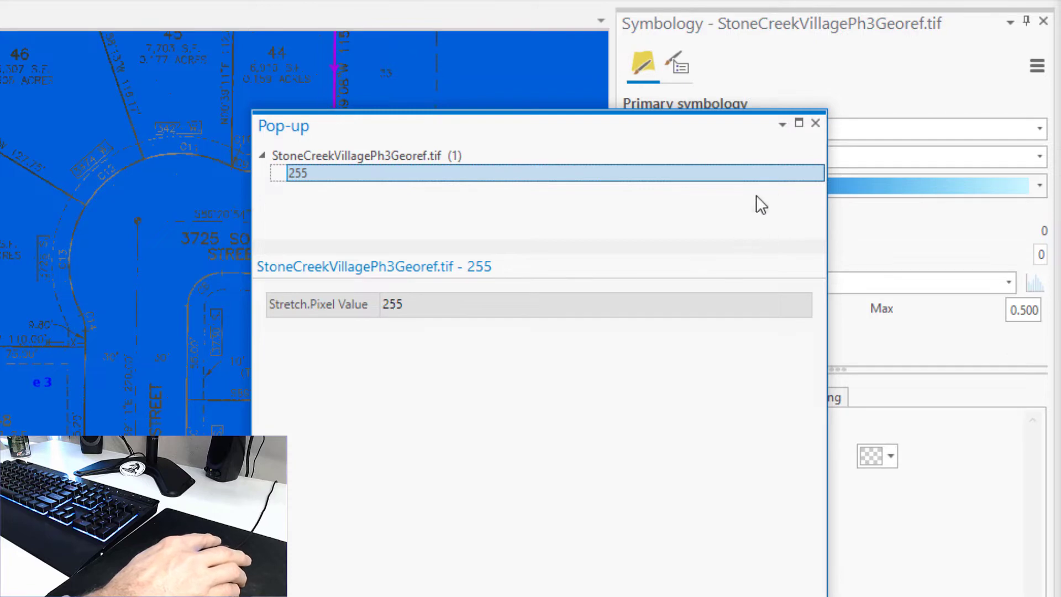
click(815, 122)
click(710, 454)
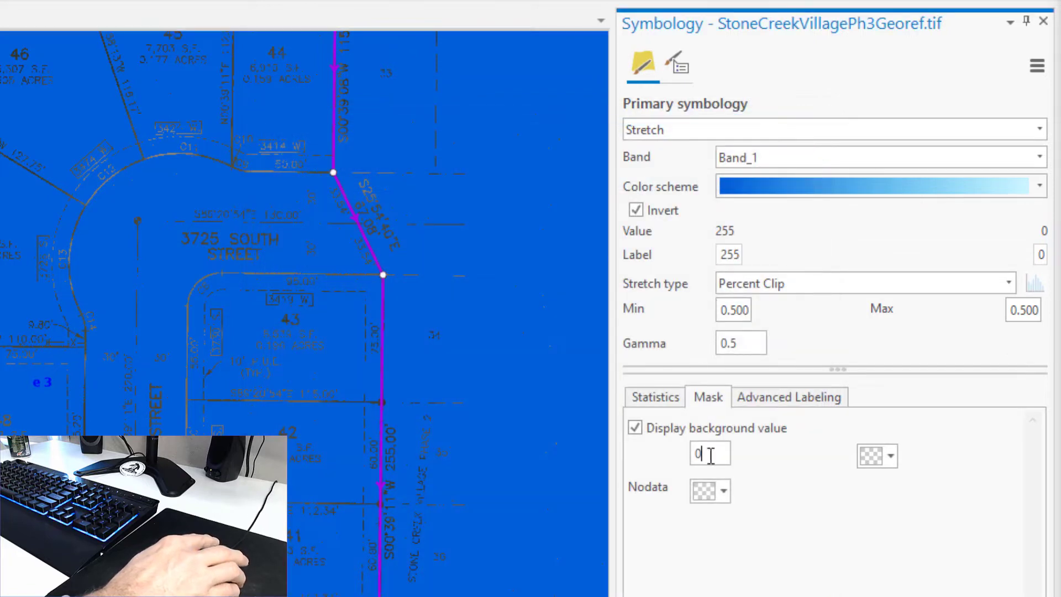
text(255)
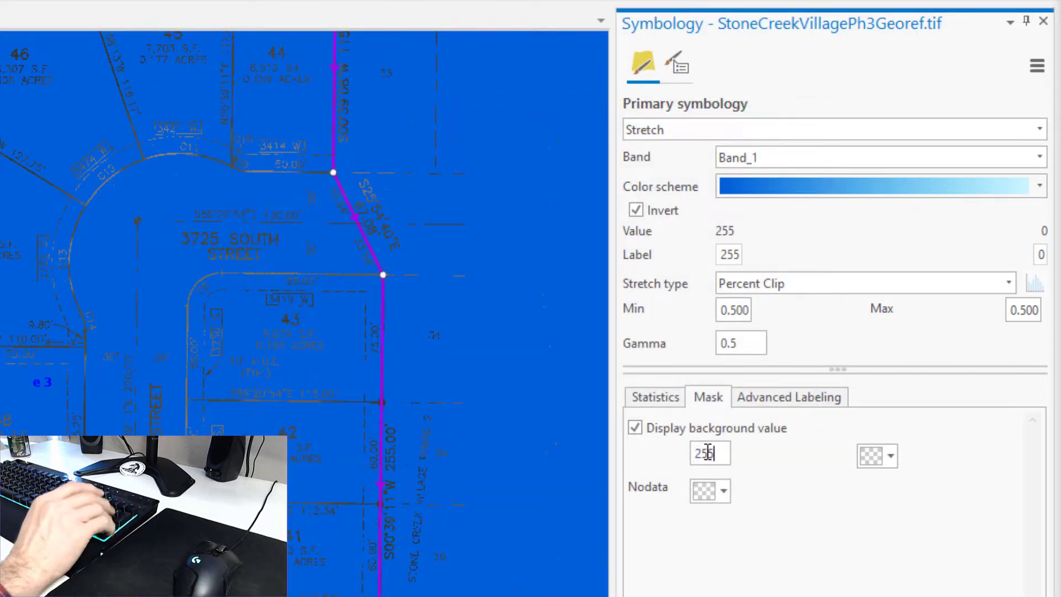
key(Return)
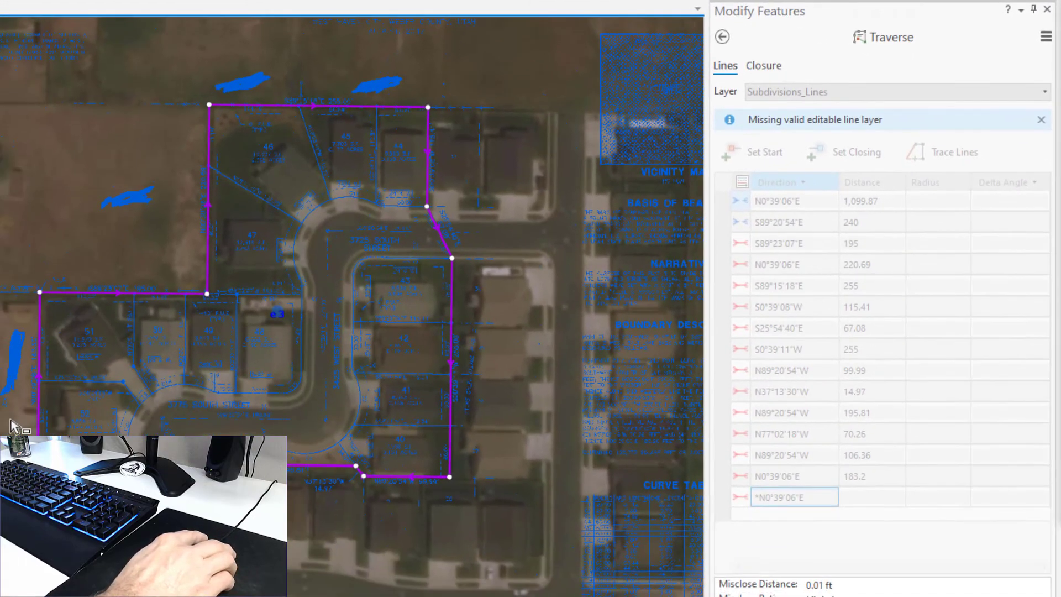
Select the lot line along the west side of lots 51 and 52 and set Divide to multiple distances with the remaining length distributed proportionally
drag(55, 428, 56, 425)
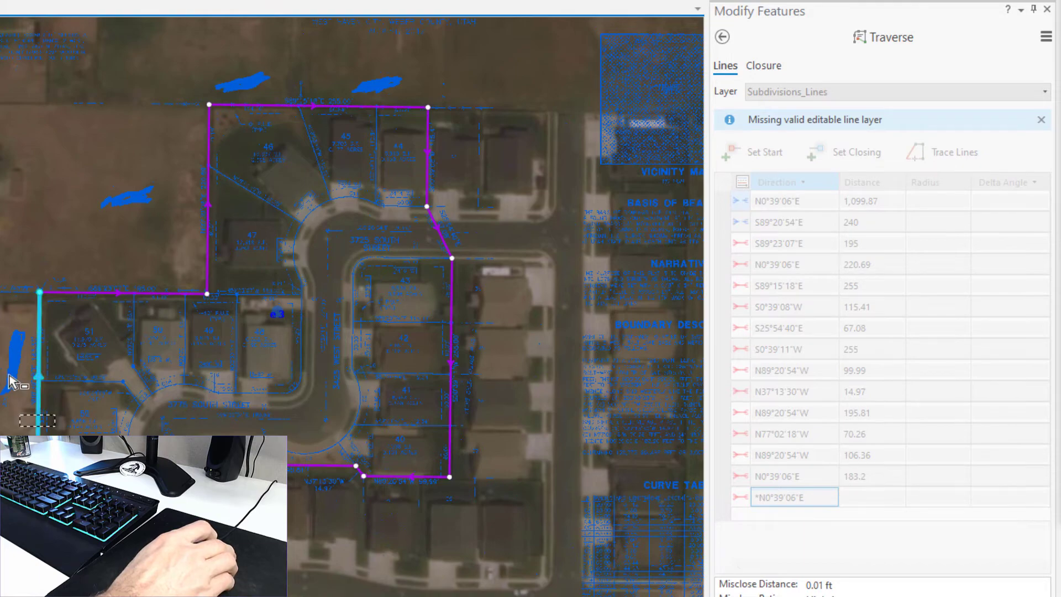
scroll(11, 381, up, 5)
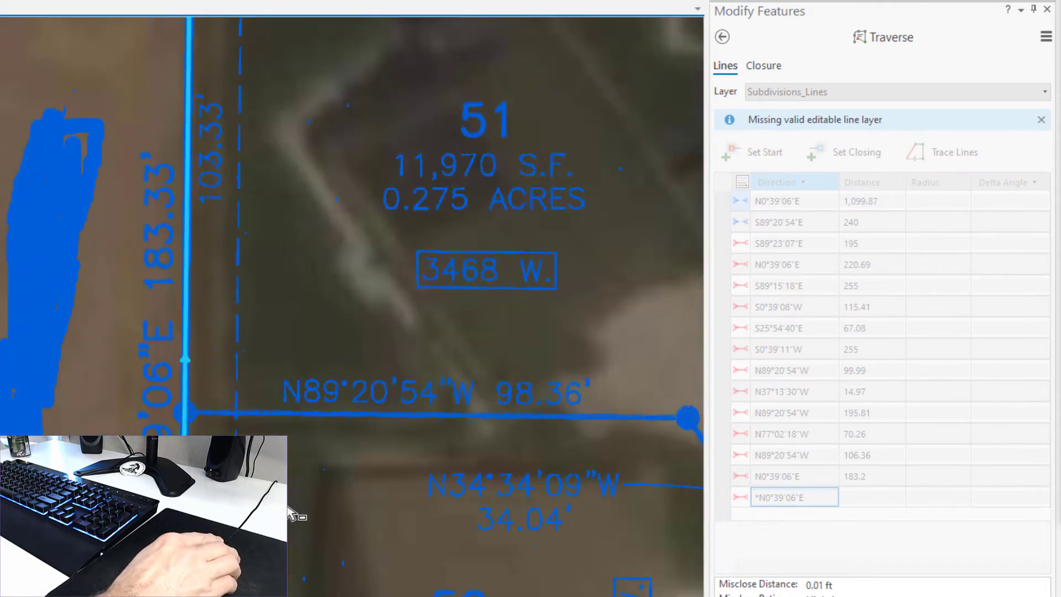
drag(284, 497, 258, 406)
scroll(258, 405, down, 2)
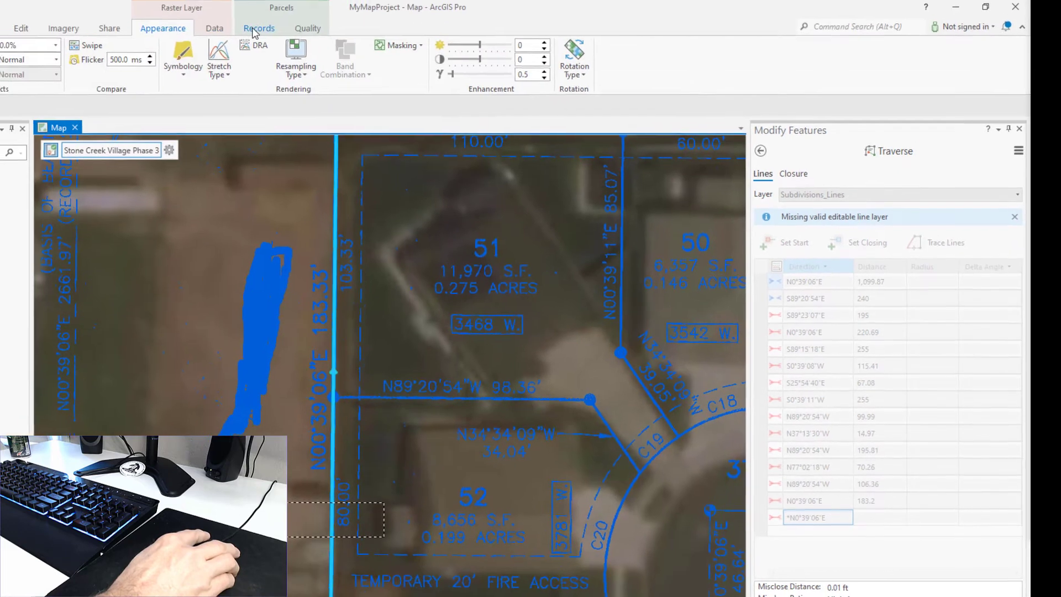
click(262, 31)
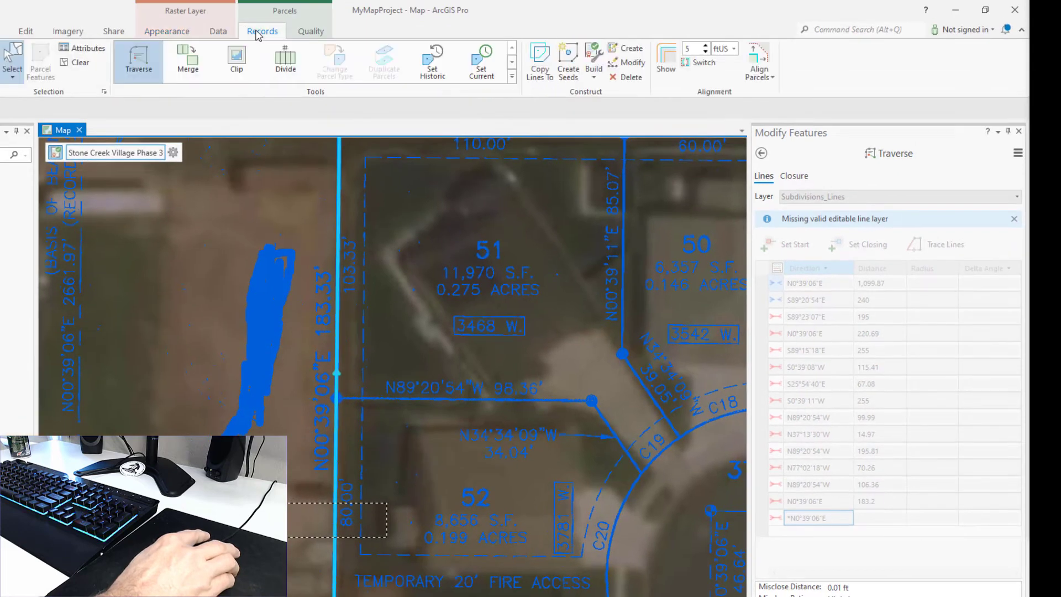
click(287, 58)
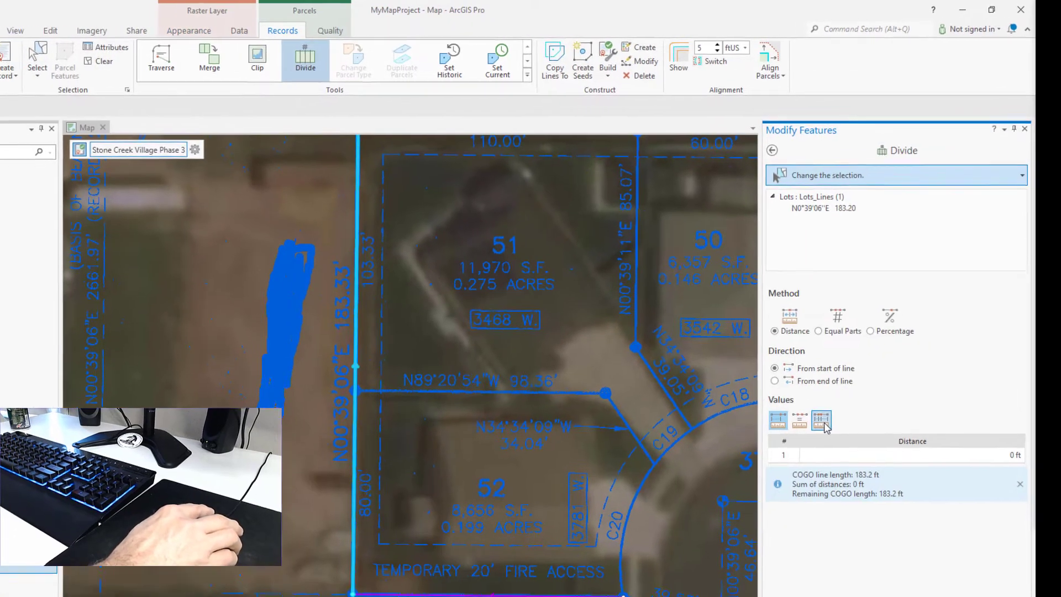
click(822, 421)
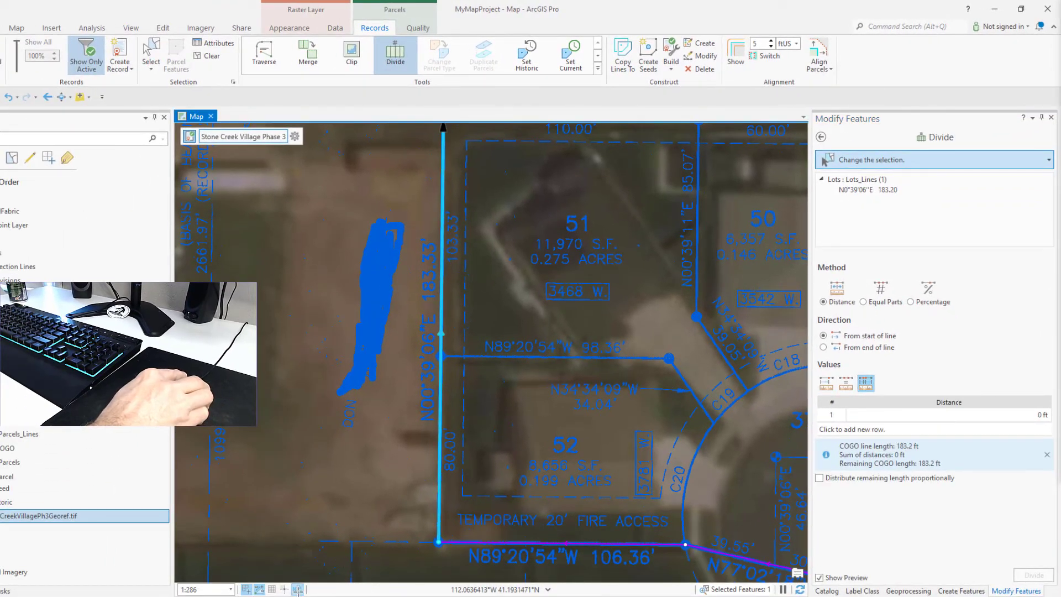
click(832, 480)
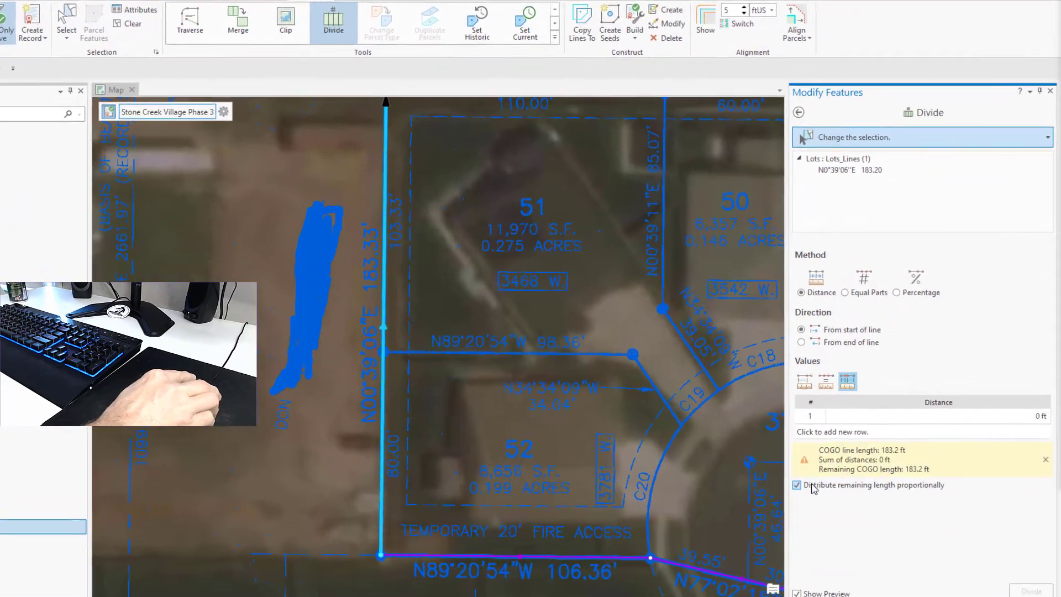
Divide the selected west lot line from its start into distances of 80 ft and 103.33 ft
click(1030, 418)
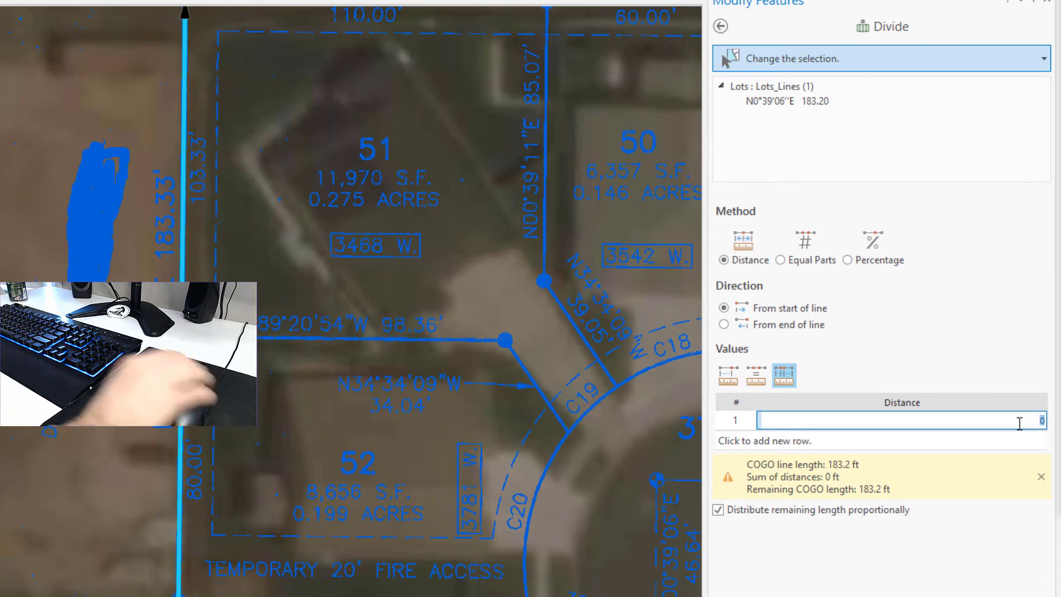
text(80)
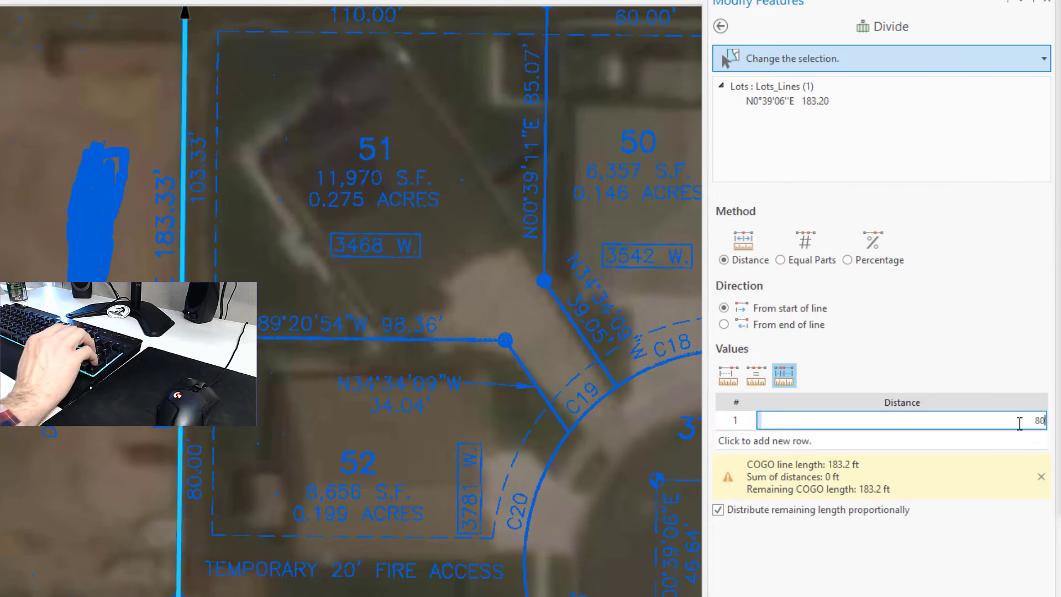
key(Return)
text(1)
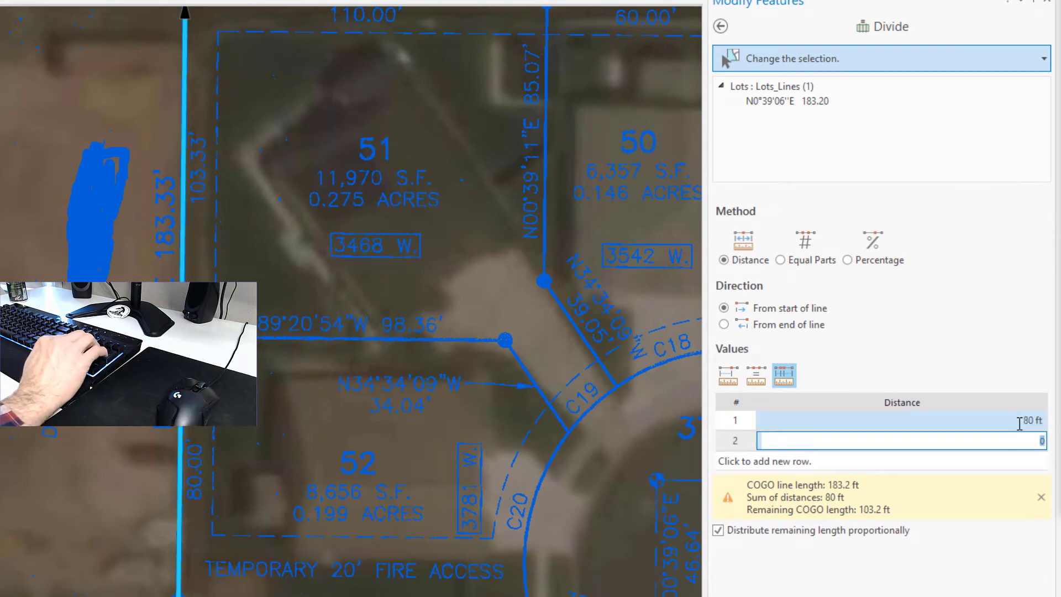
text(00)
key(BackSpace)
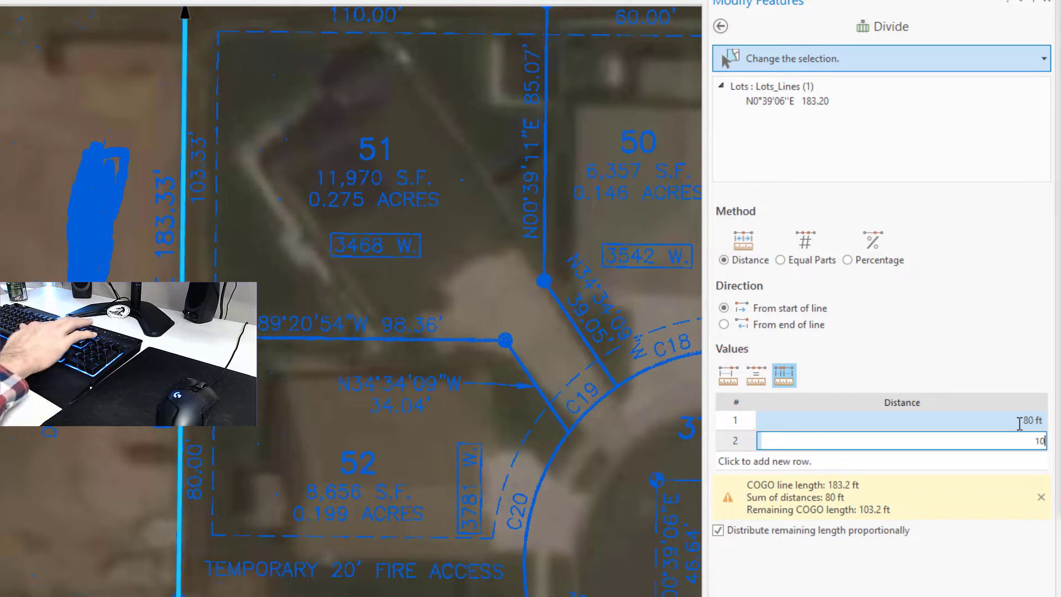
text(3.33)
key(Return)
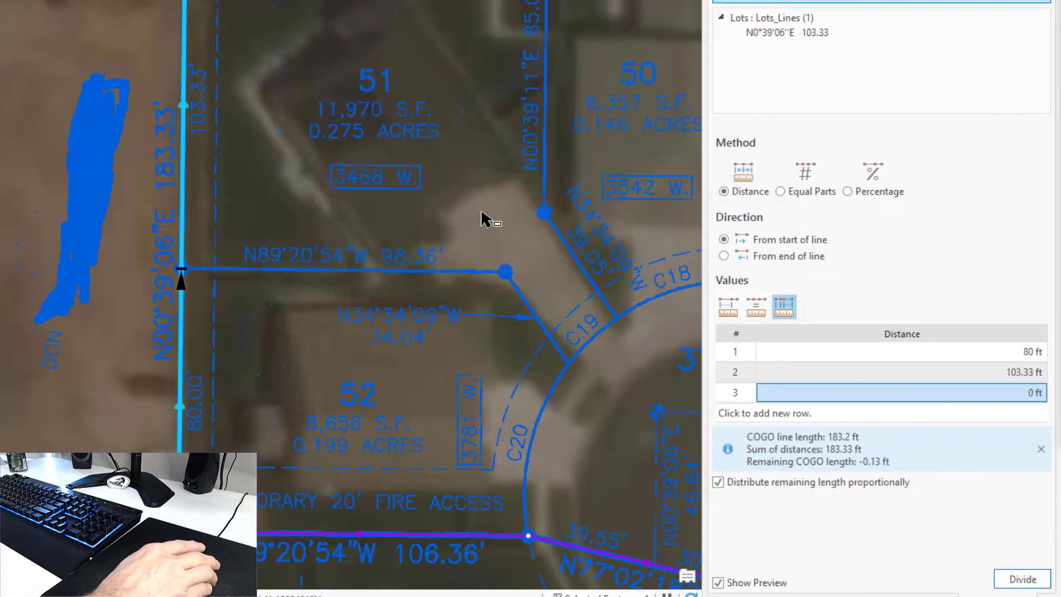
Clear the previous division distances and divide the north boundary line of lots 49 to 51 into 110 ft, 60 ft and 25 ft
scroll(480, 210, down, 2)
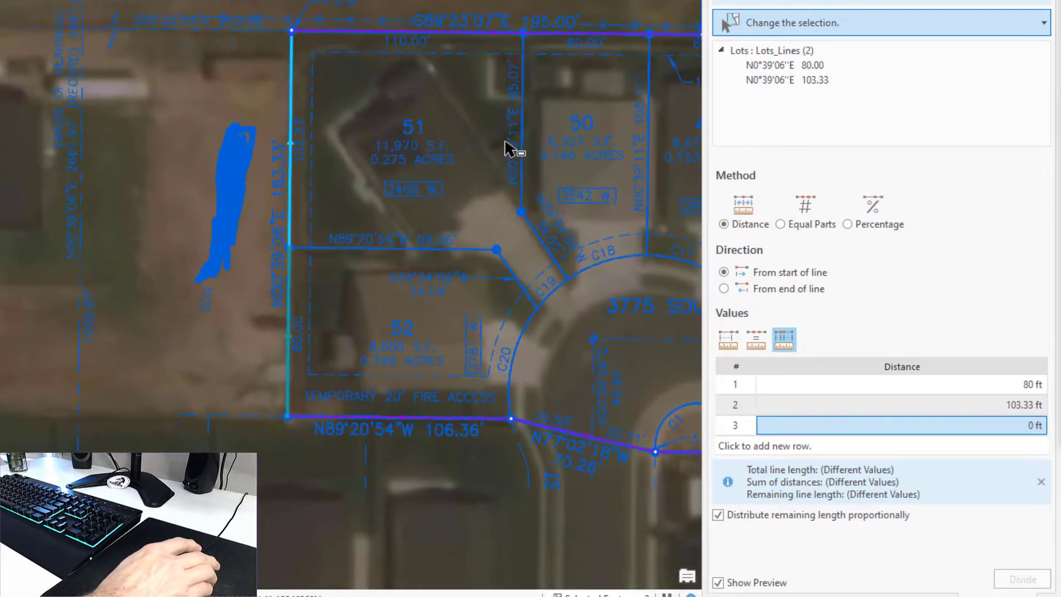
drag(572, 86, 254, 160)
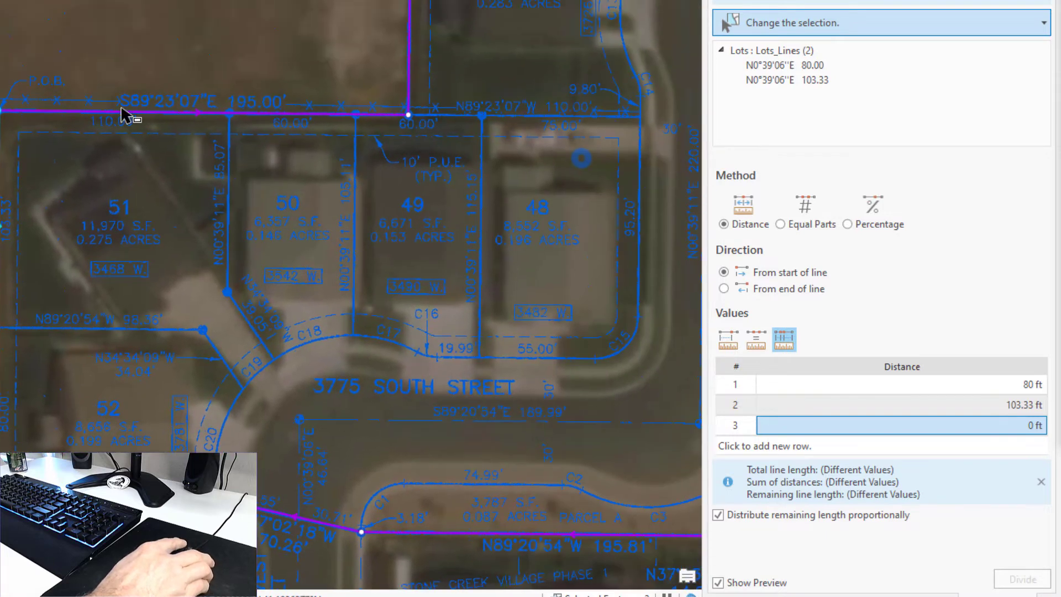
click(191, 113)
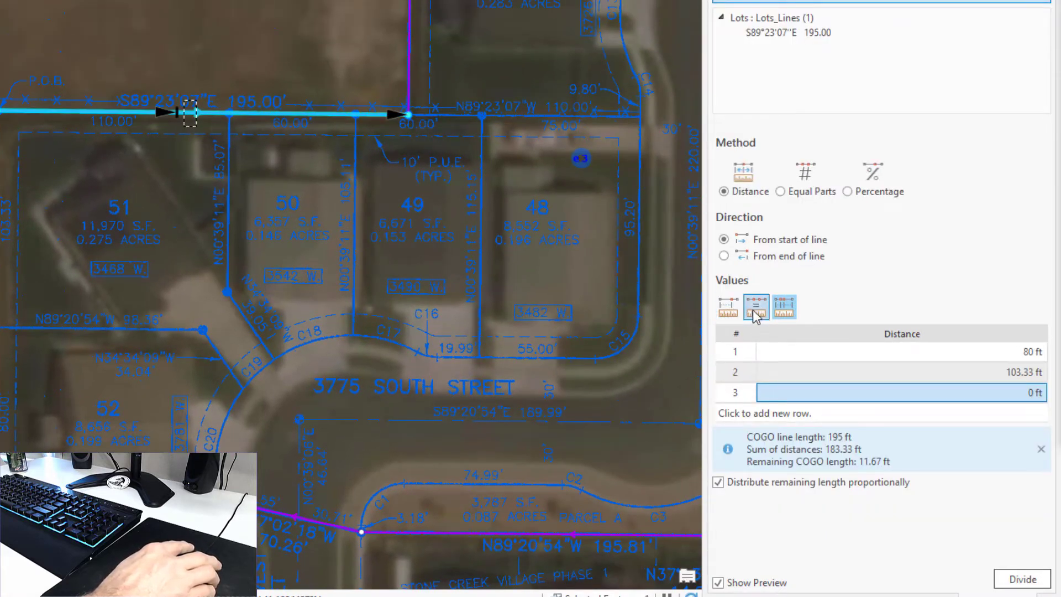
click(756, 314)
click(784, 307)
click(1023, 353)
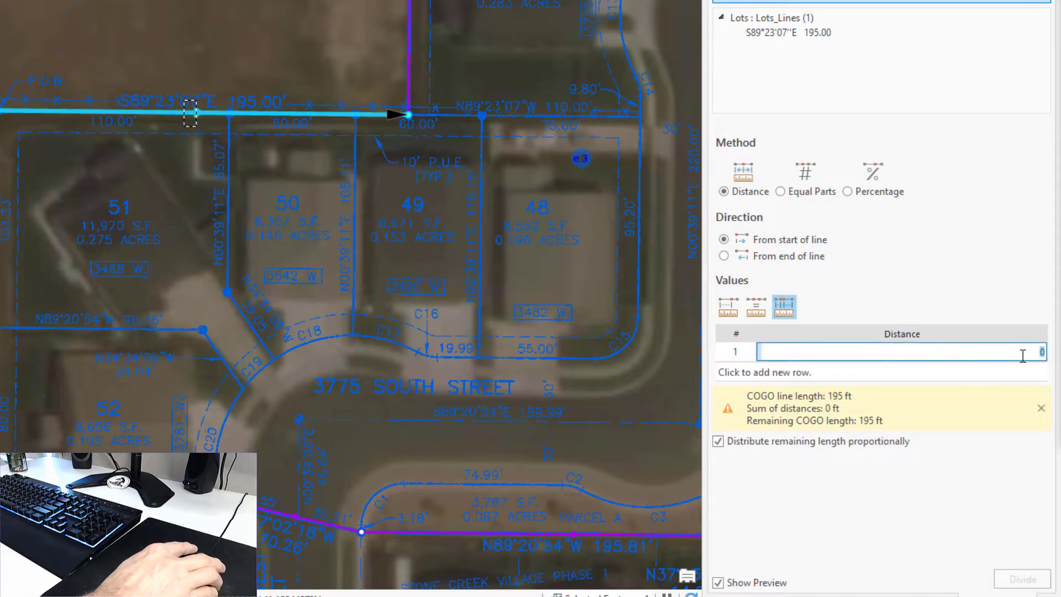
text(110)
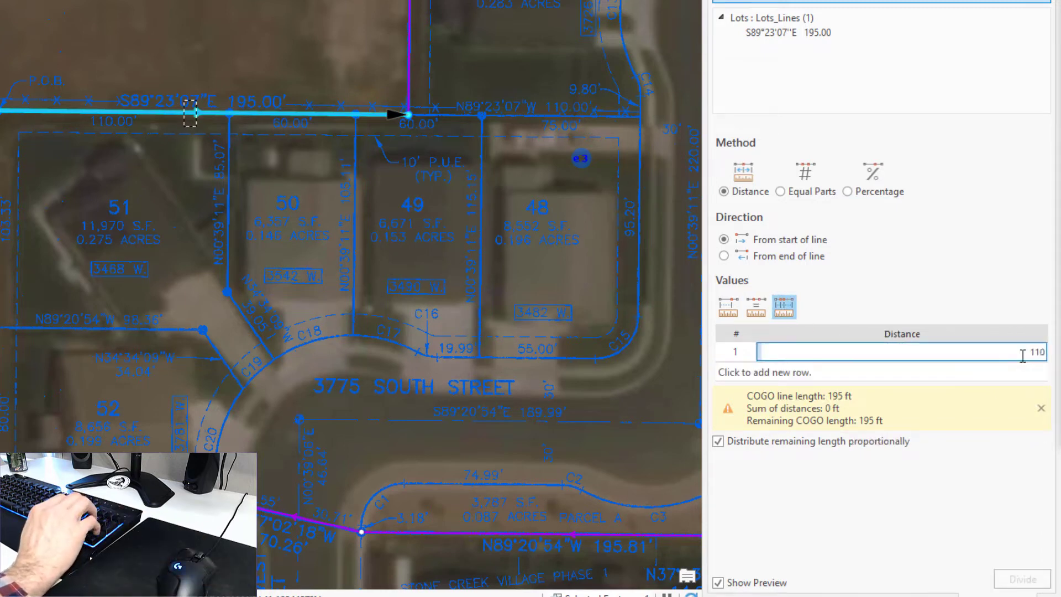
key(Return)
text(60)
key(Return)
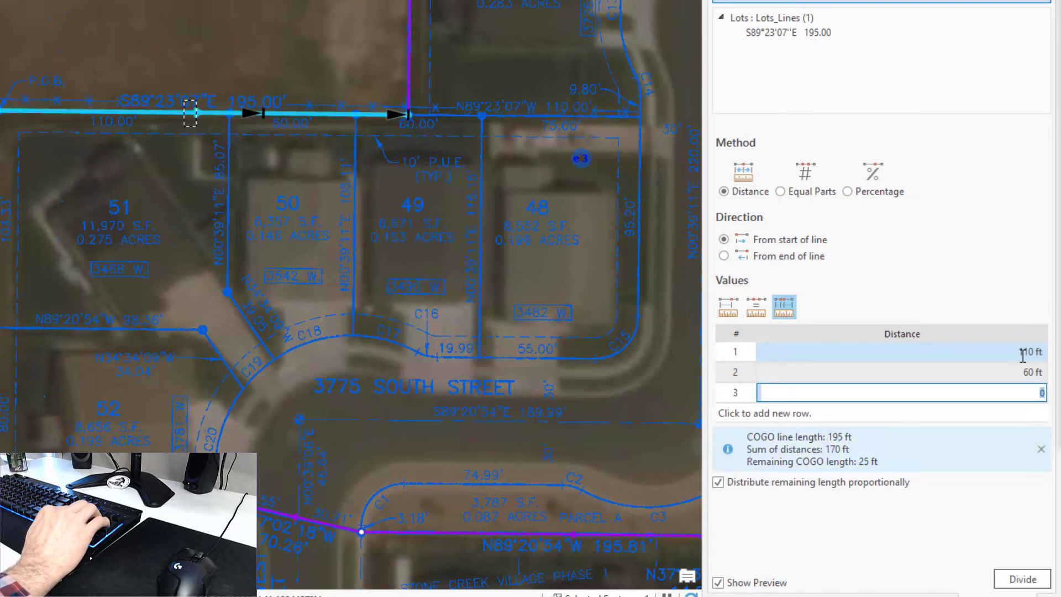
text(25)
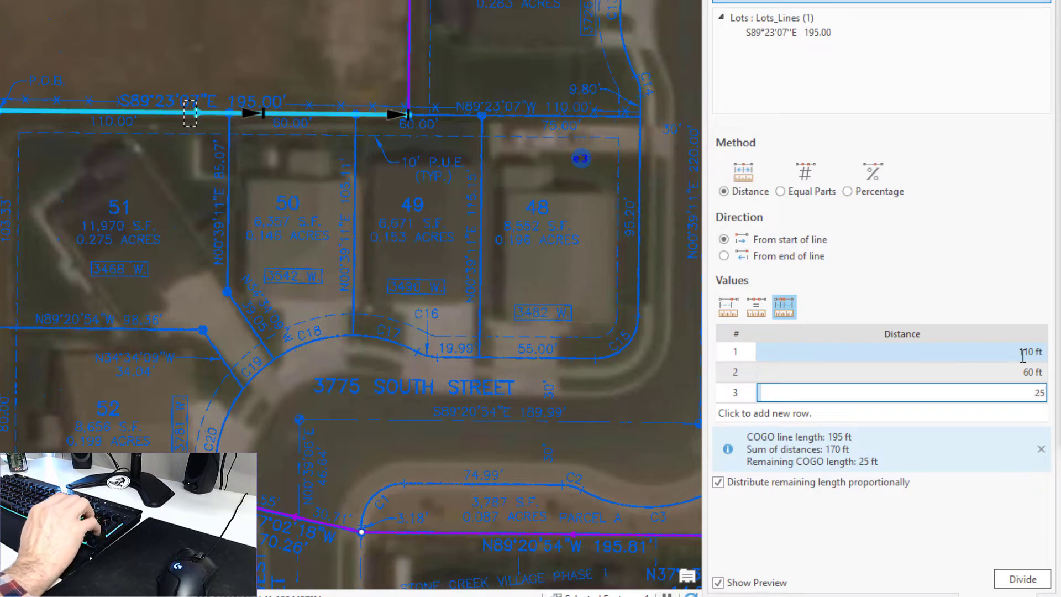
key(Return)
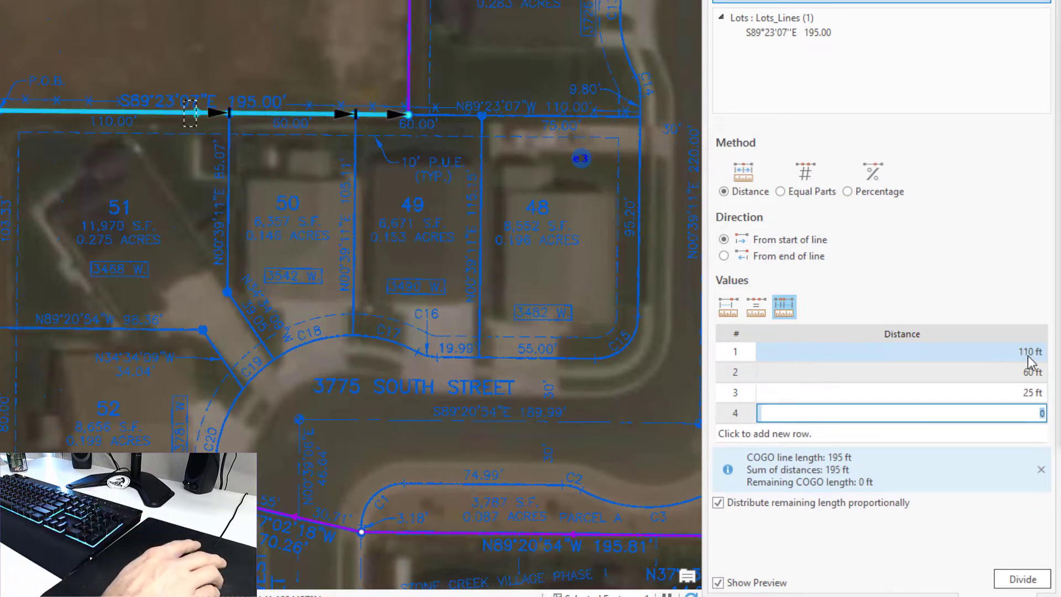
click(1023, 579)
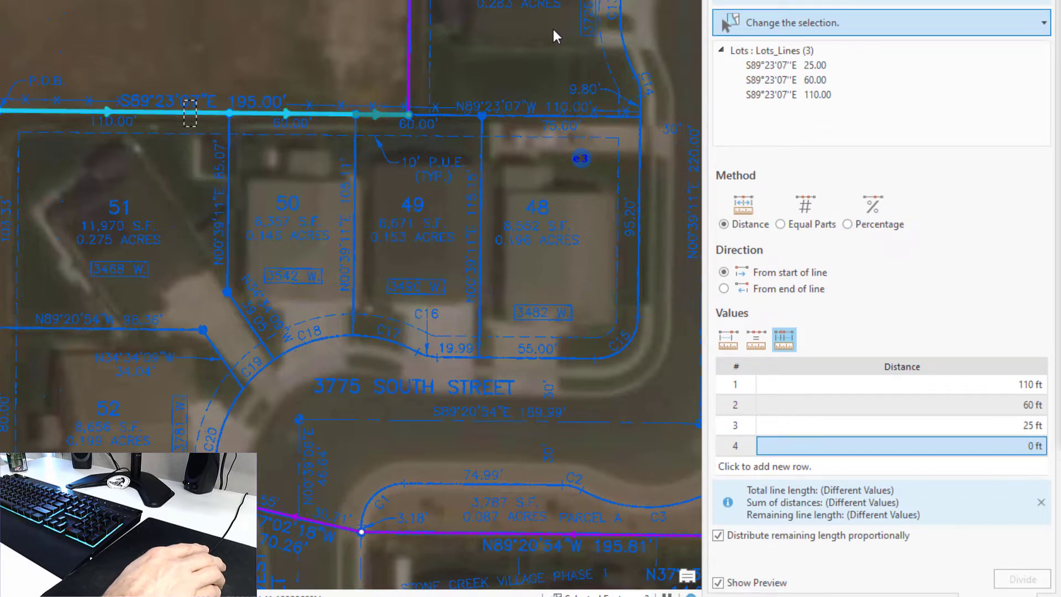
Divide the west boundary line of lots 46 and 47 from its start into distances of 149.52 ft and 71.18 ft
drag(555, 33, 217, 298)
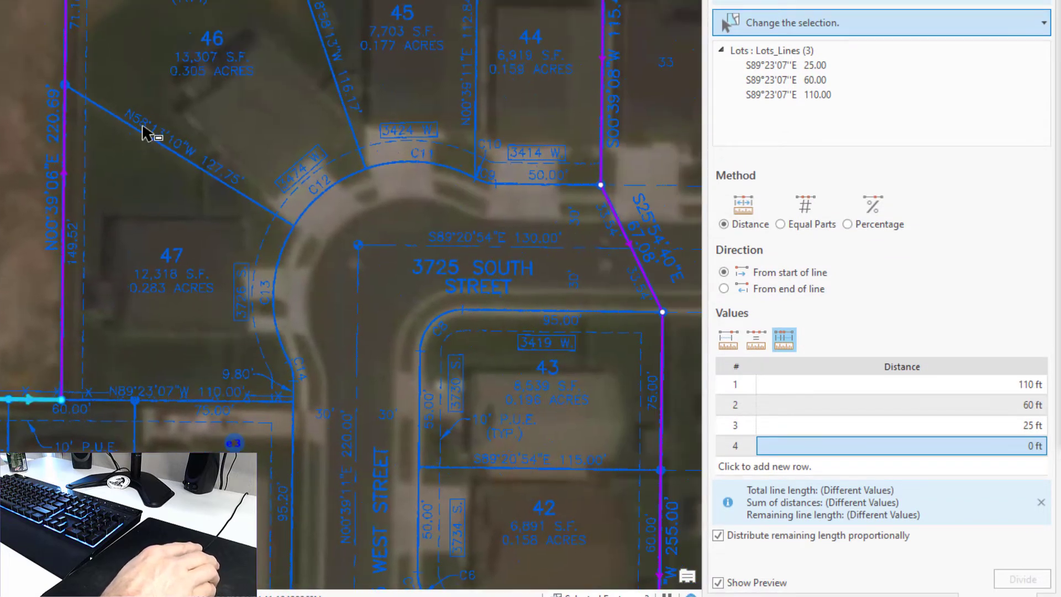
drag(149, 139, 97, 211)
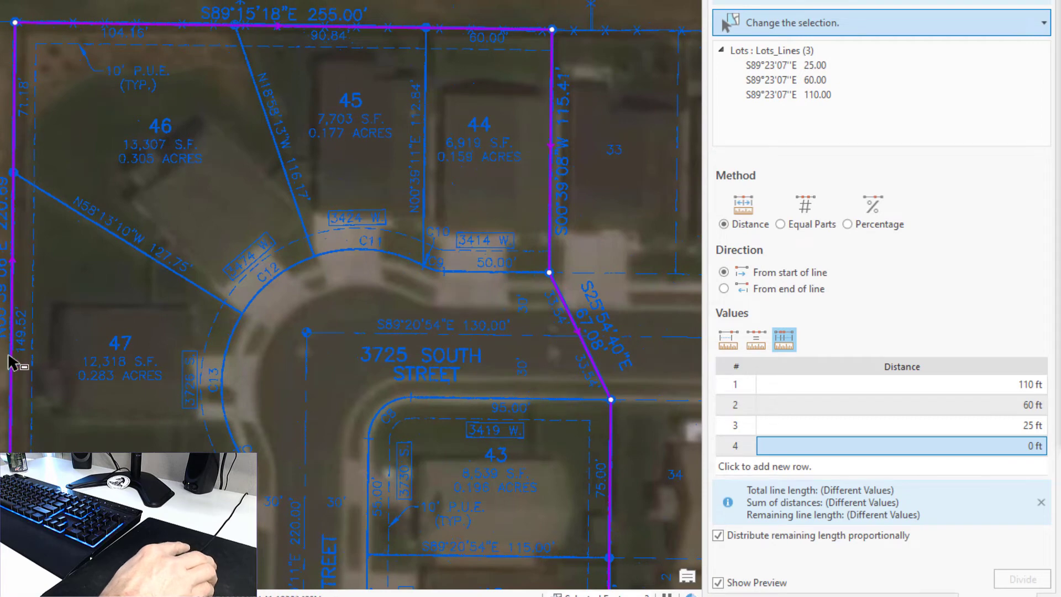
drag(32, 414, 33, 414)
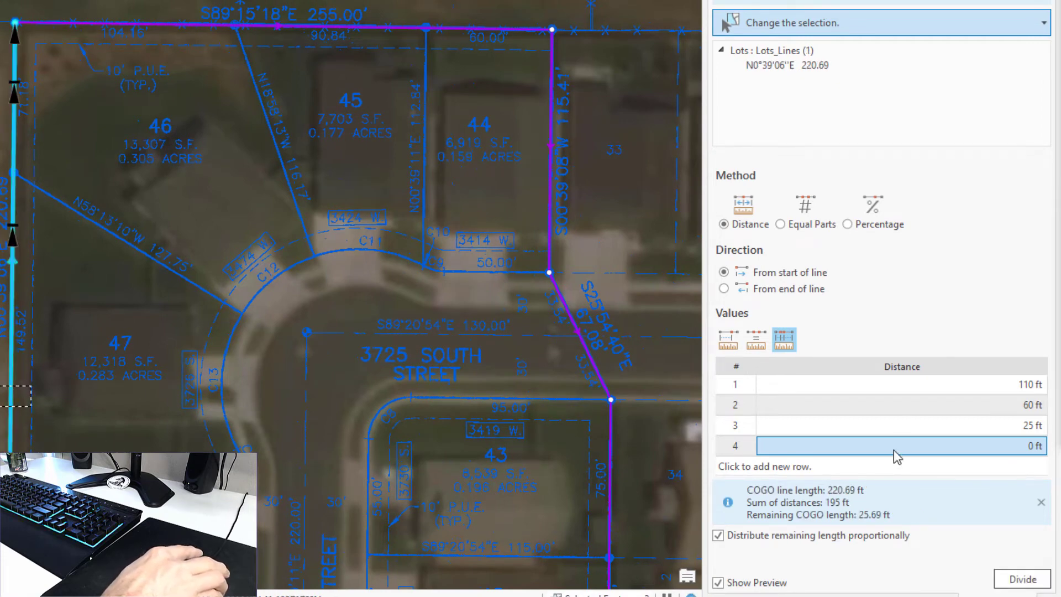
scroll(884, 431, down, 1)
click(748, 328)
click(832, 313)
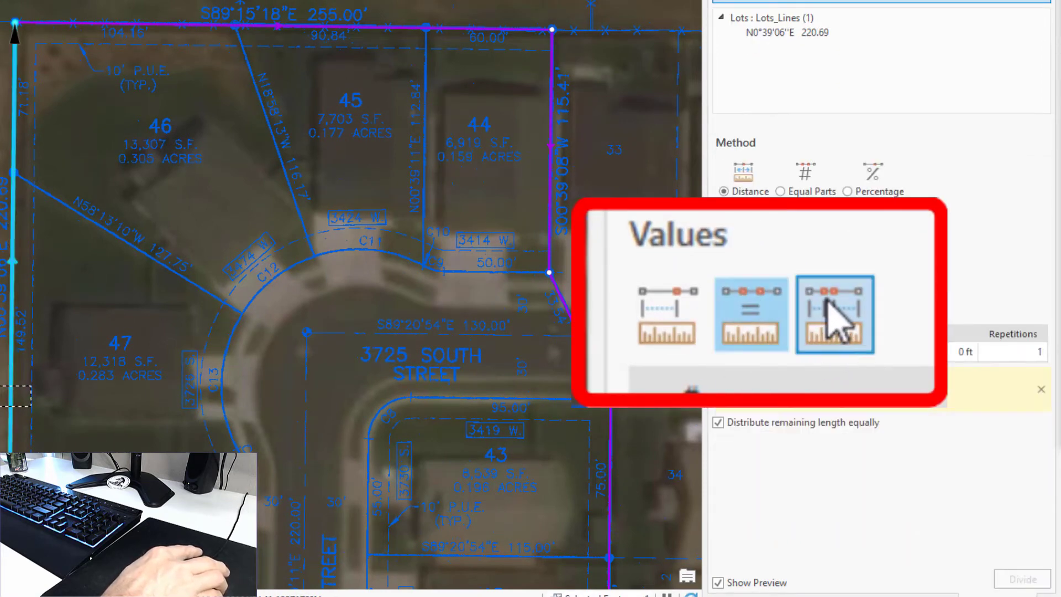
click(1032, 355)
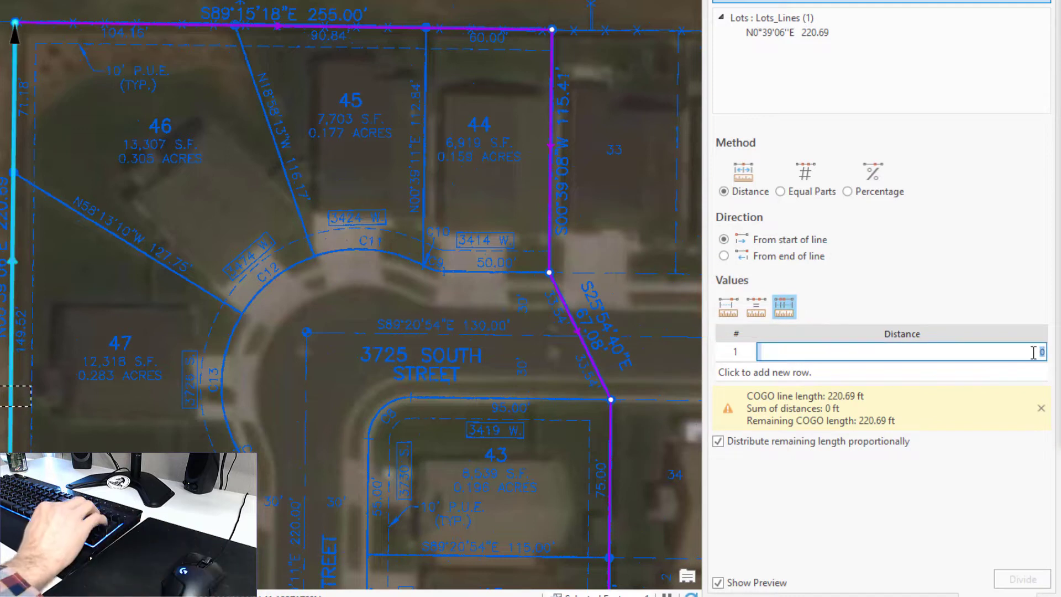
text(149.52)
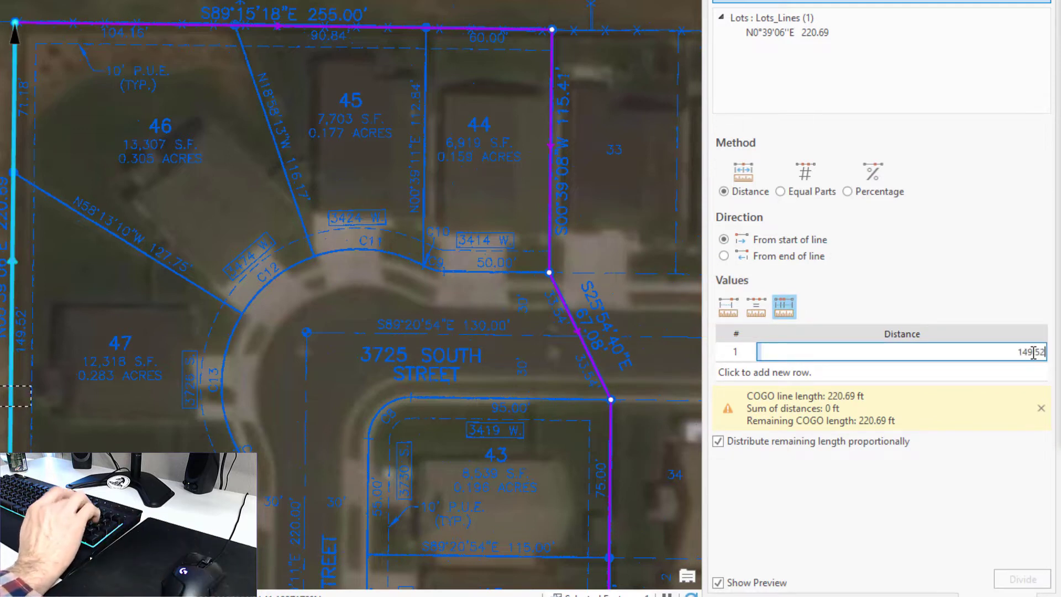
key(Return)
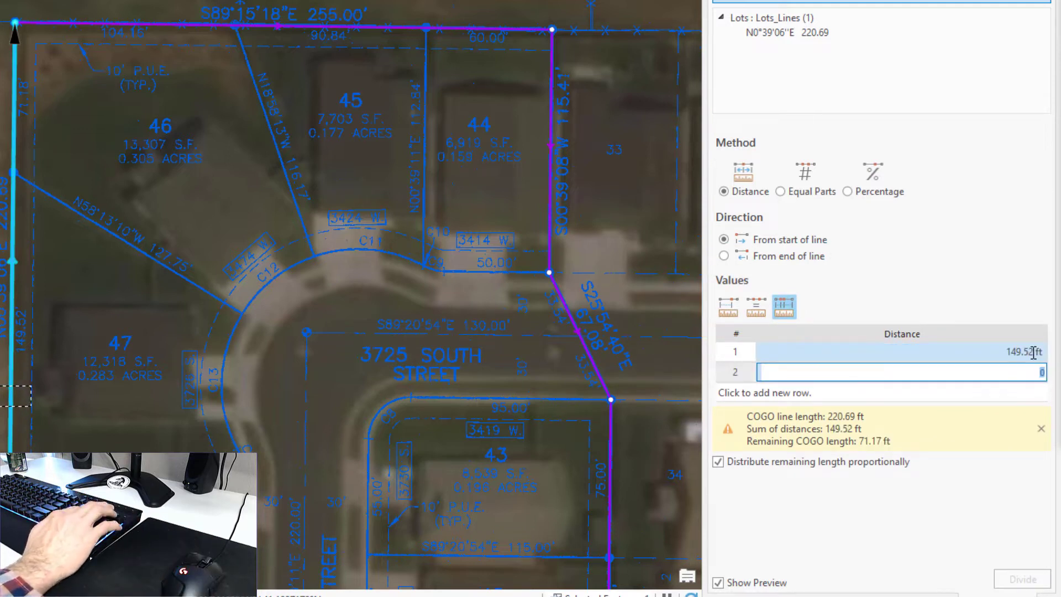
text(71.18)
key(Return)
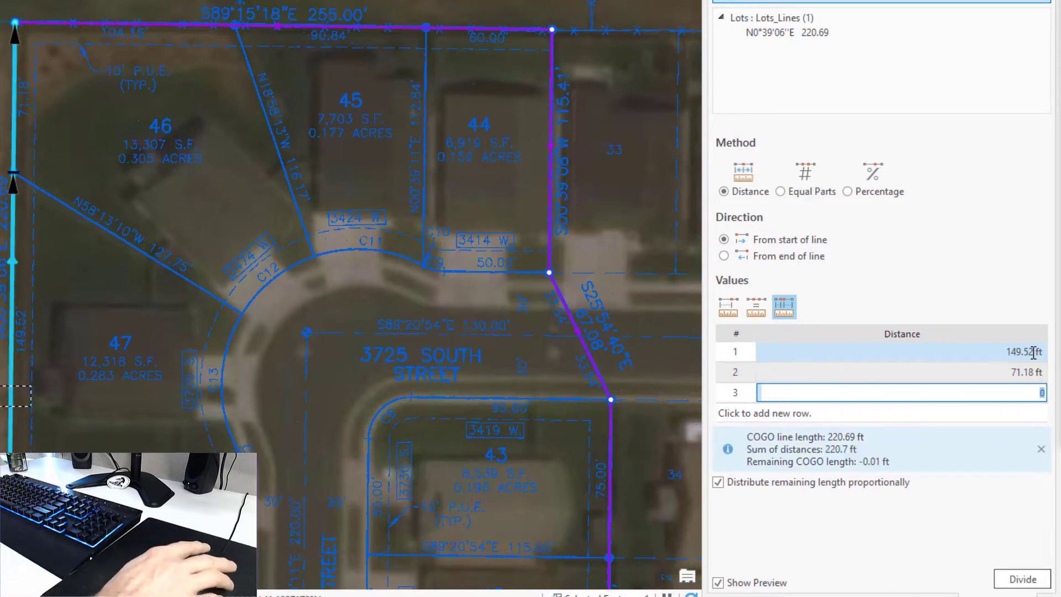
click(1022, 579)
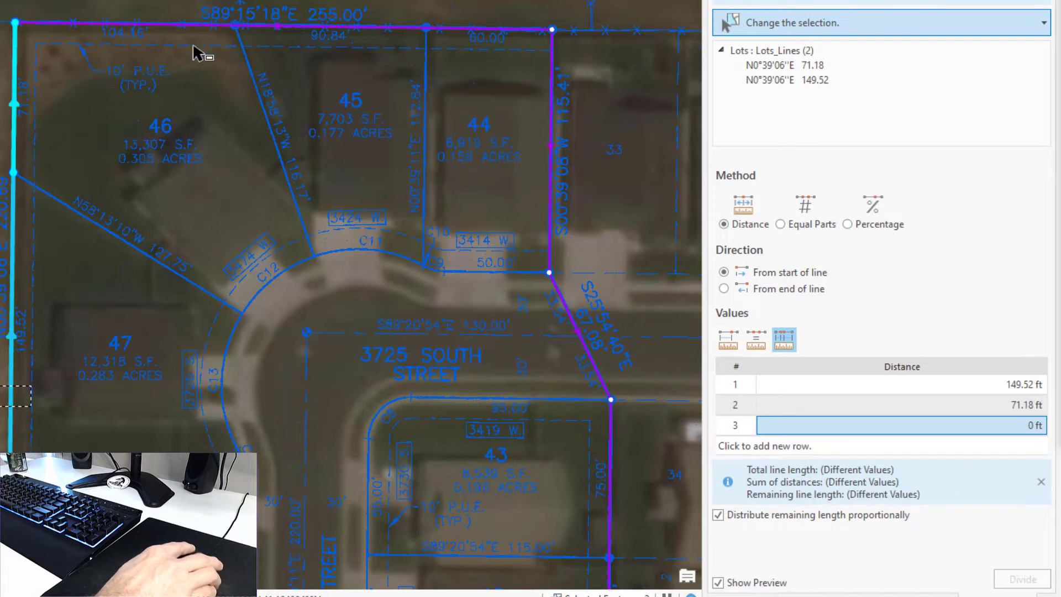
Divide the north boundary line of lots 44 to 46 from its start into distances of 104.16 ft, 90.84 ft and 60 ft
click(210, 30)
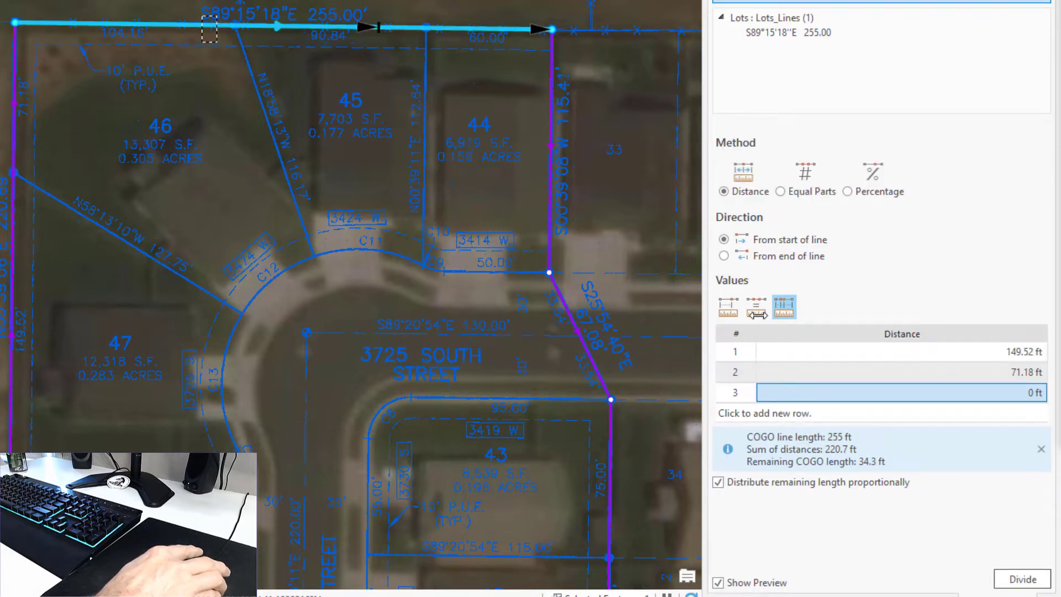
click(784, 313)
click(982, 356)
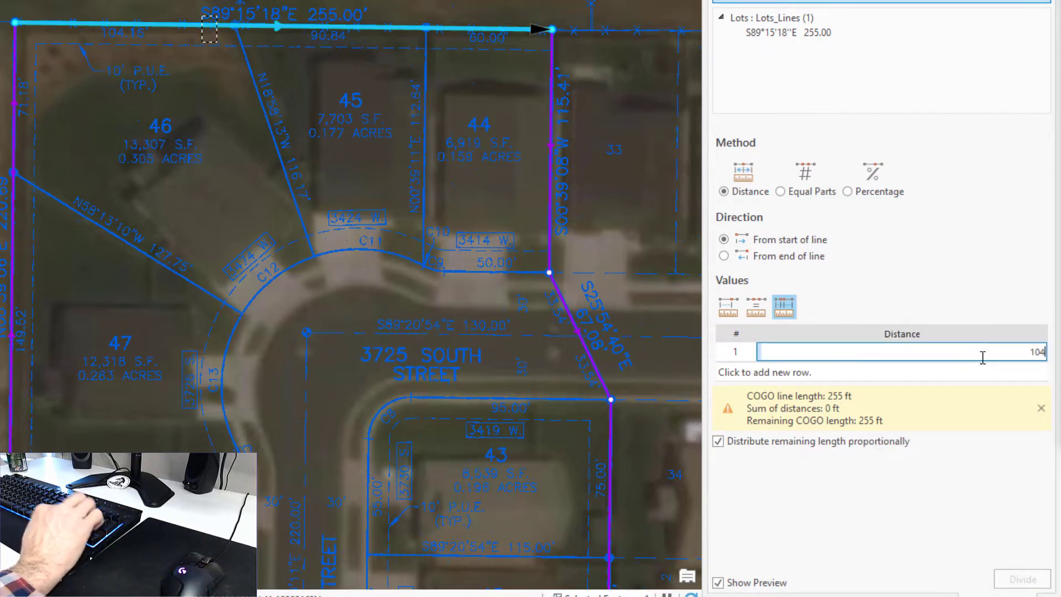
text(104.16)
key(Return)
text(90.84)
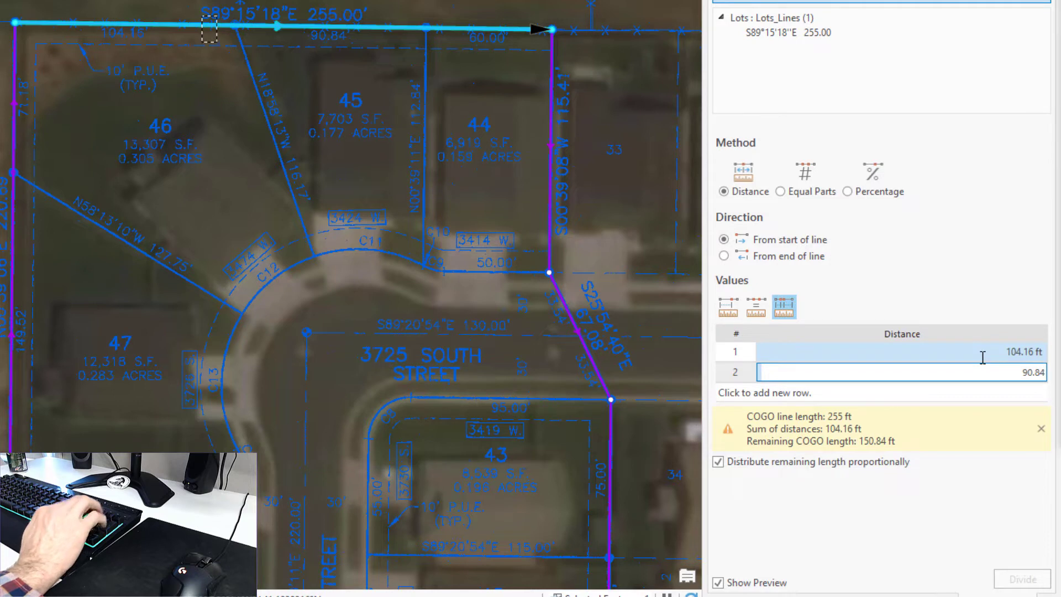
key(Return)
text(60)
key(Return)
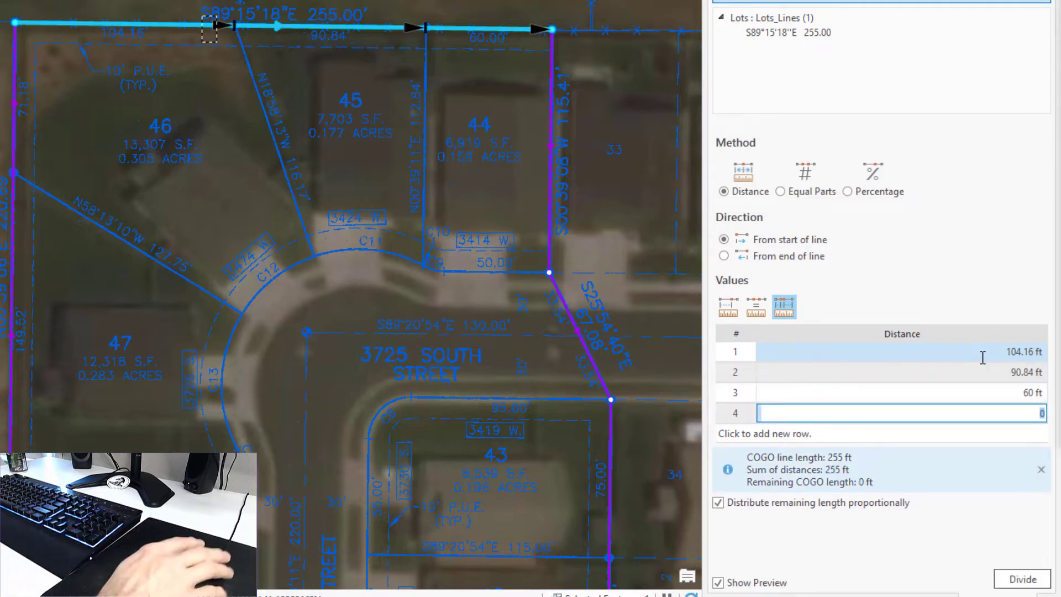
click(1029, 581)
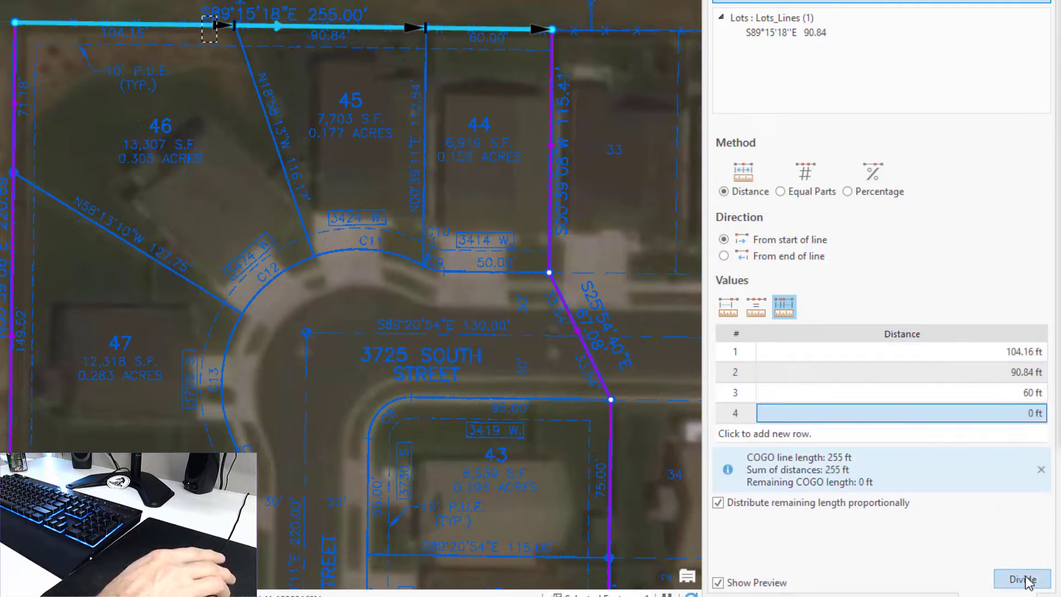
click(1026, 581)
Divide the east boundary line of lots 40 to 43 from its start into distances of 75 ft, 60 ft, 60 ft and 60 ft
drag(489, 447, 356, 49)
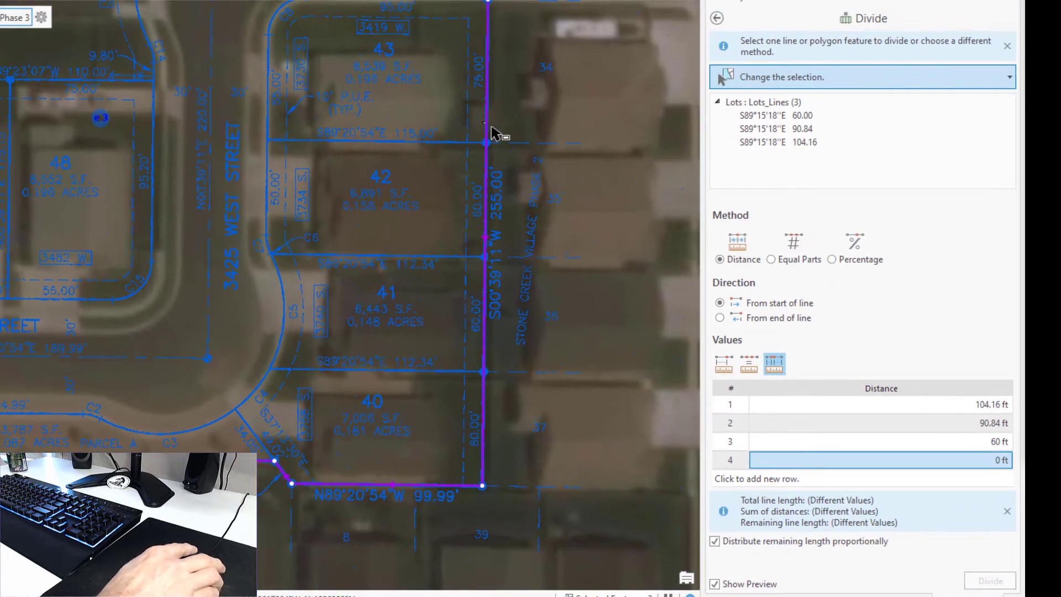
click(487, 125)
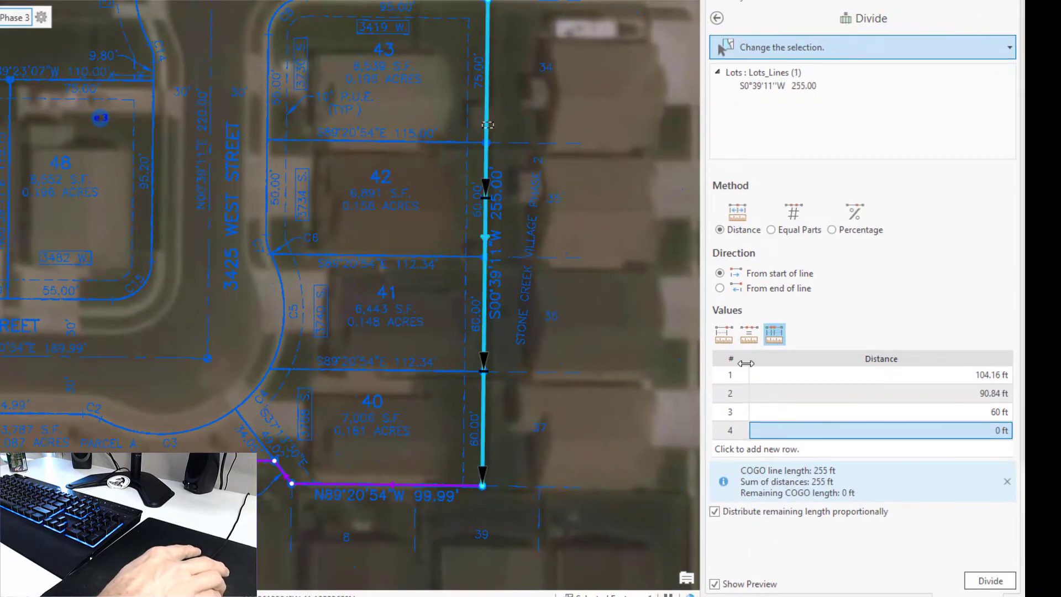
click(774, 335)
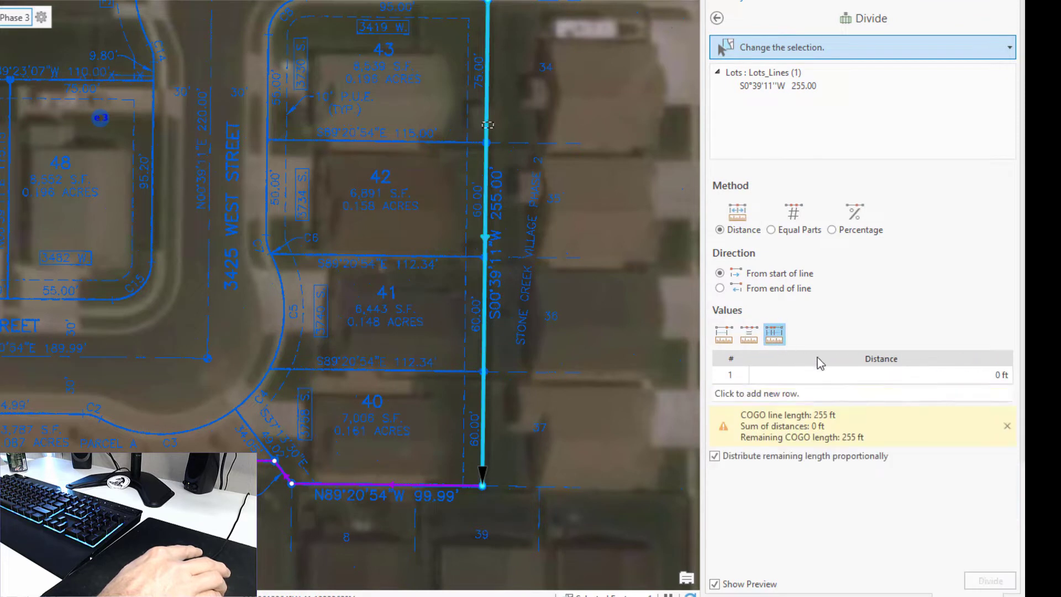
click(905, 379)
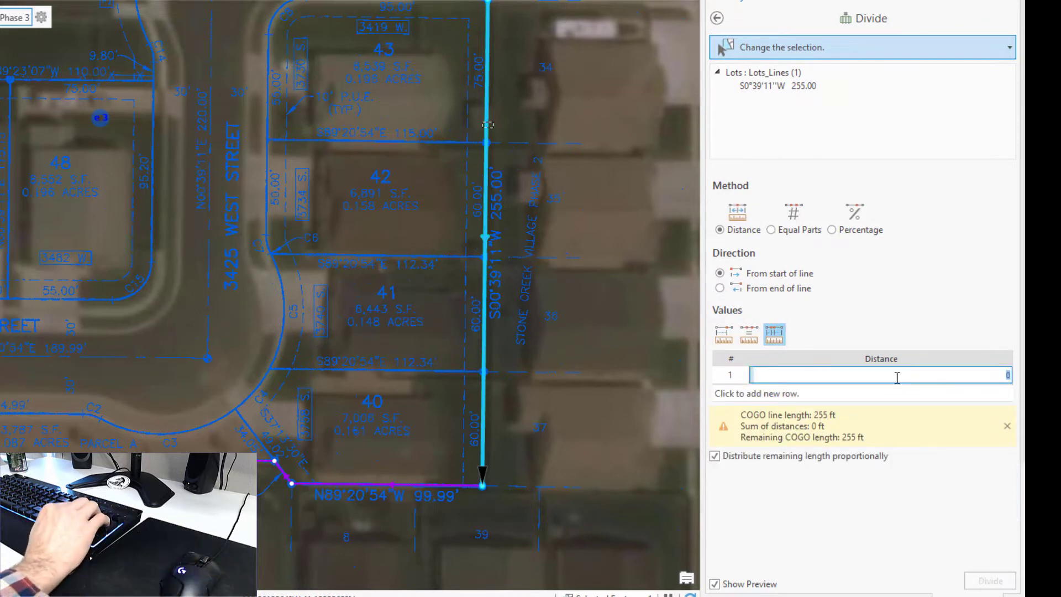
text(75)
key(Return)
text(60)
key(Return)
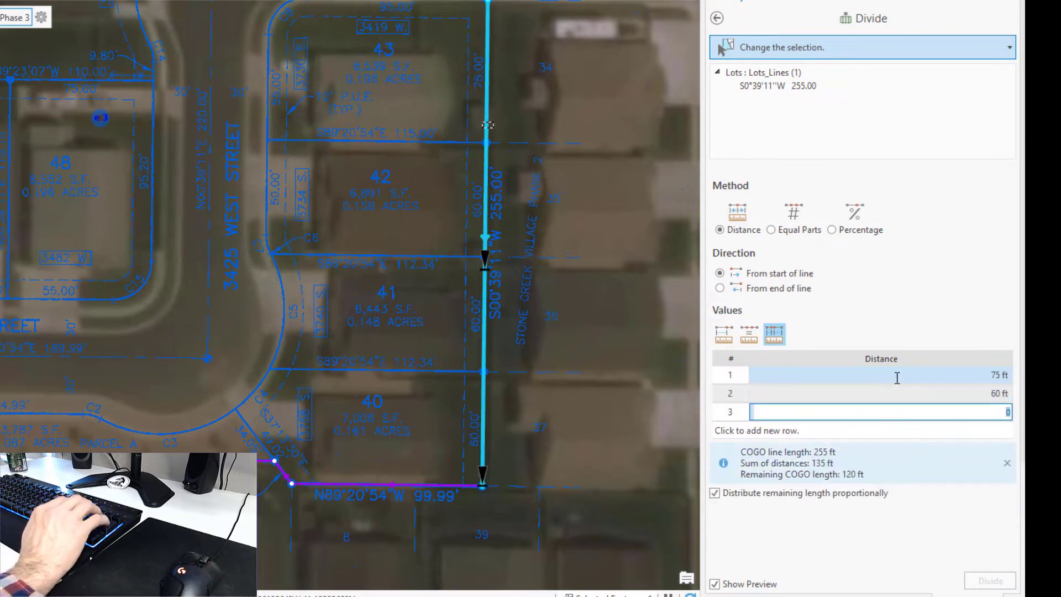
text(60)
key(Return)
text(60)
key(Return)
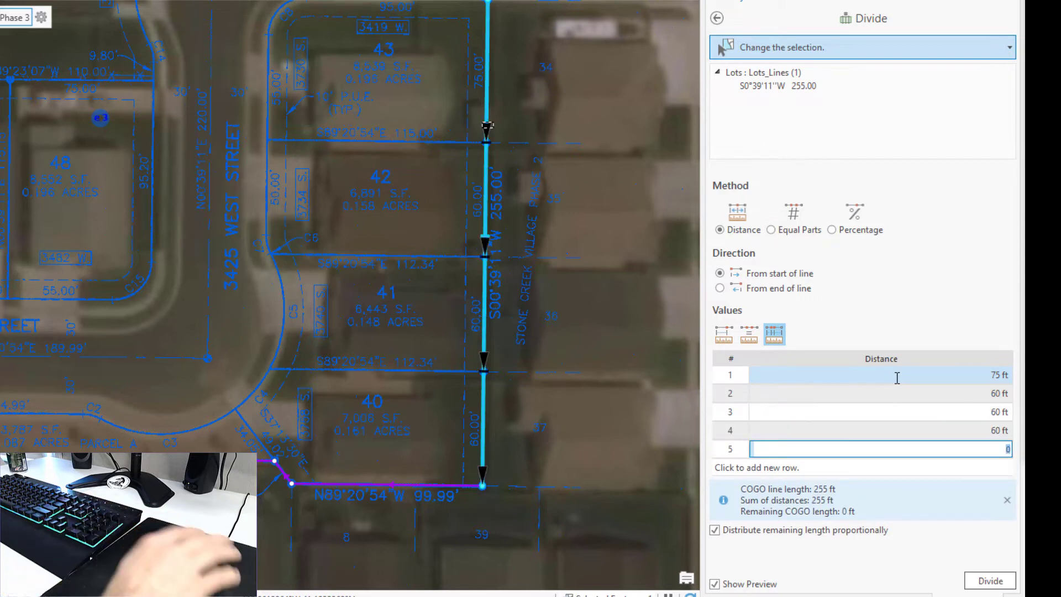
click(990, 581)
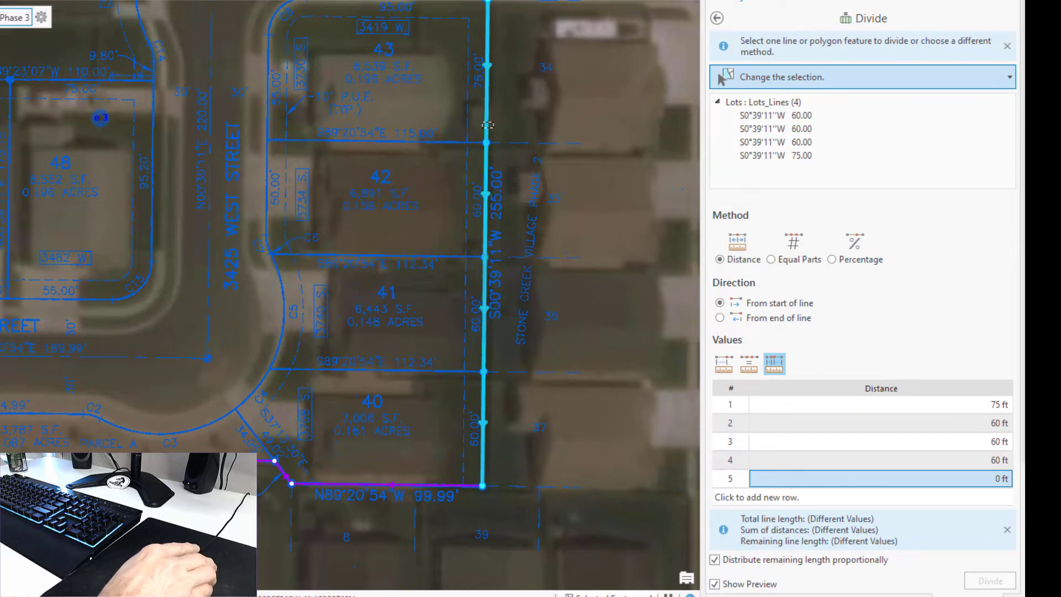
Select the lot line along the west side of lot 52 and save the edits
drag(0, 495, 509, 466)
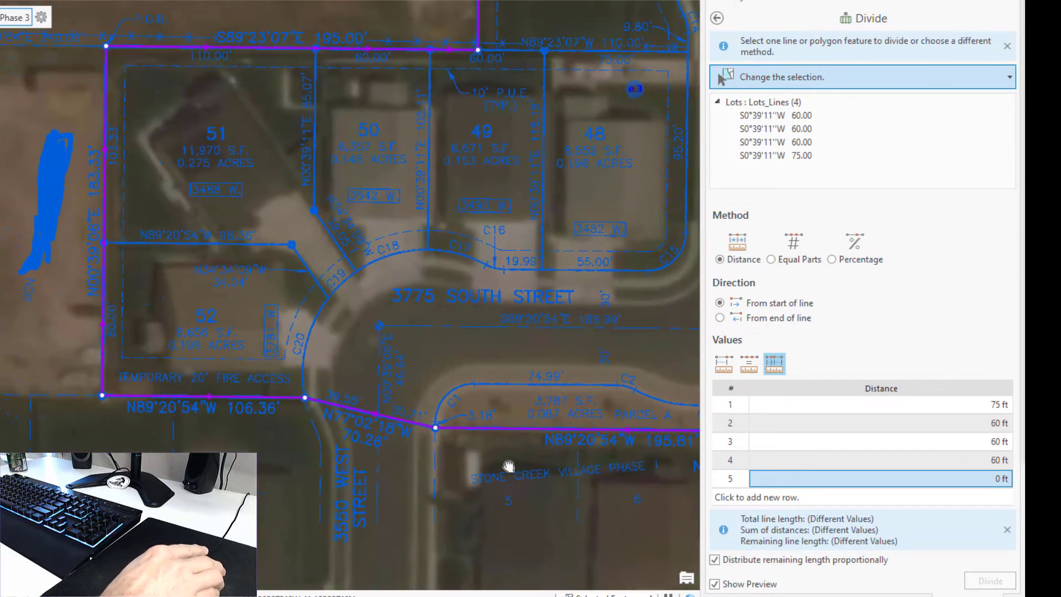
click(95, 327)
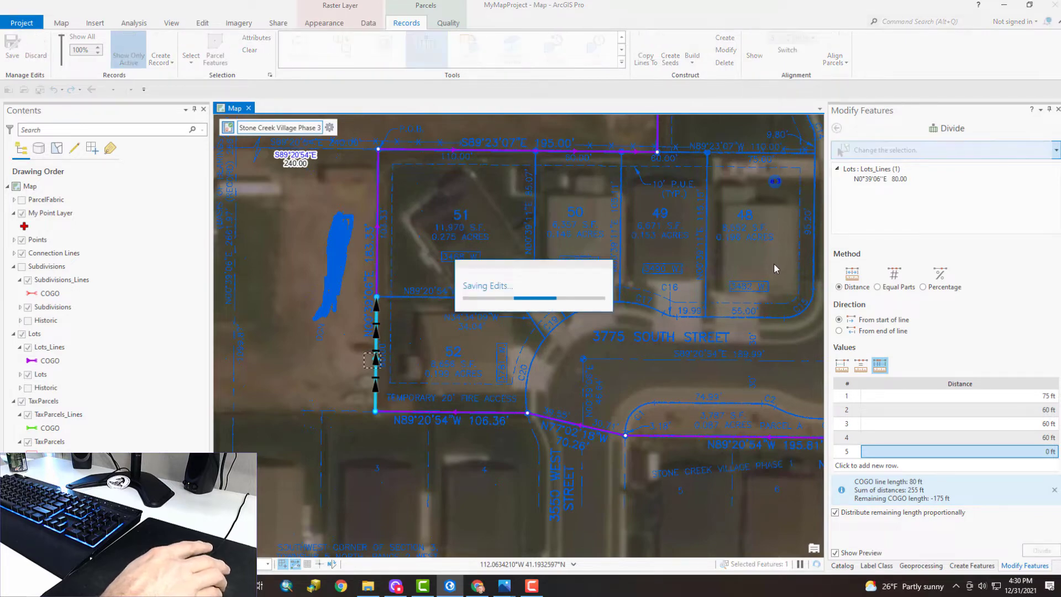
Start the Traverse tool and set its target layer to Lots_Lines
drag(772, 265, 534, 312)
mouse_move(448, 308)
mouse_down()
mouse_move(595, 302)
mouse_move(505, 372)
mouse_up()
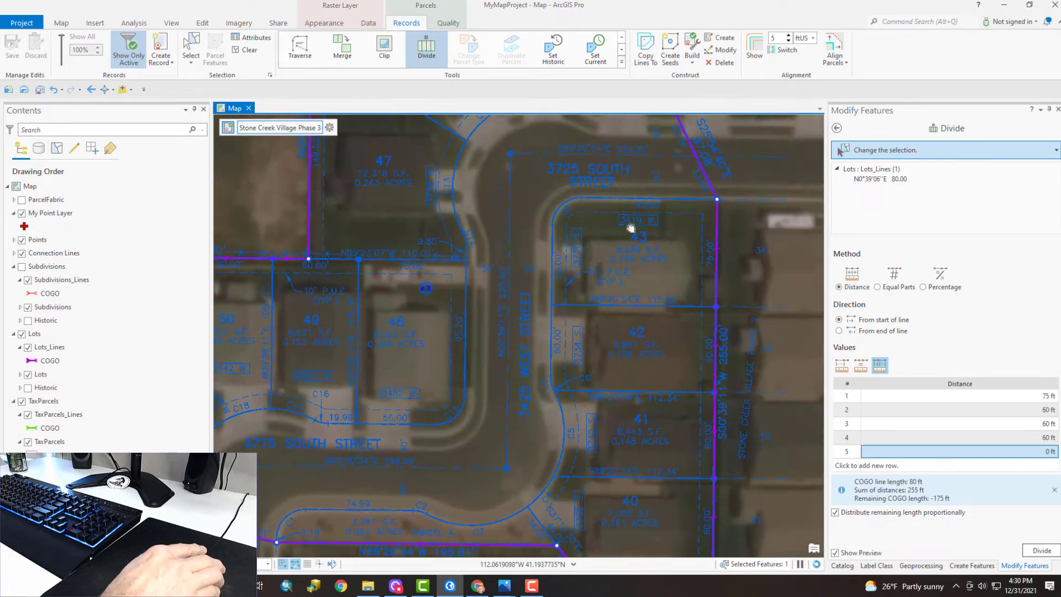
mouse_move(632, 223)
mouse_down()
mouse_move(591, 300)
mouse_move(597, 330)
mouse_up()
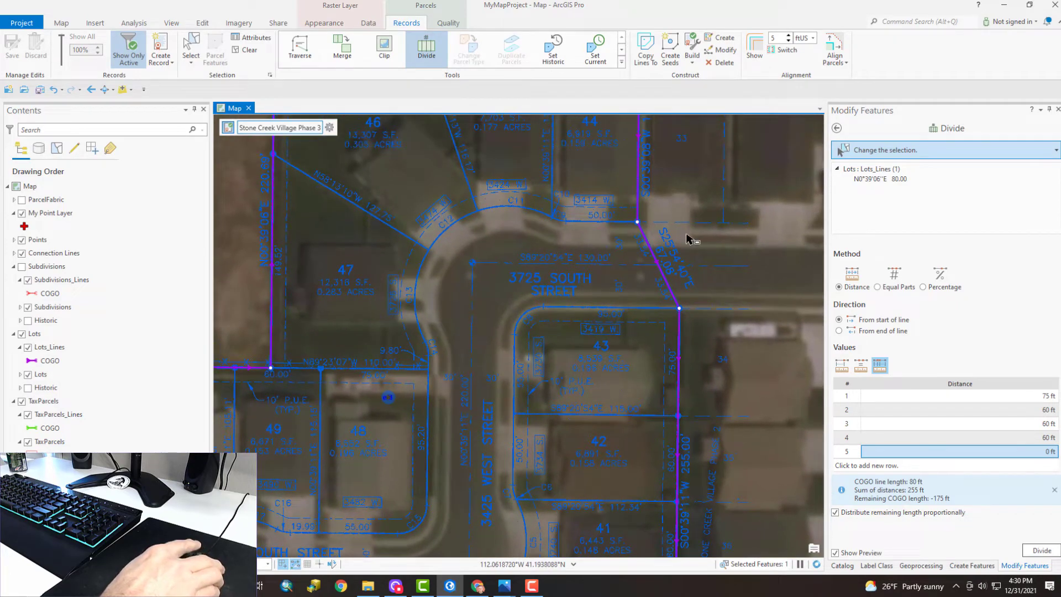
click(838, 128)
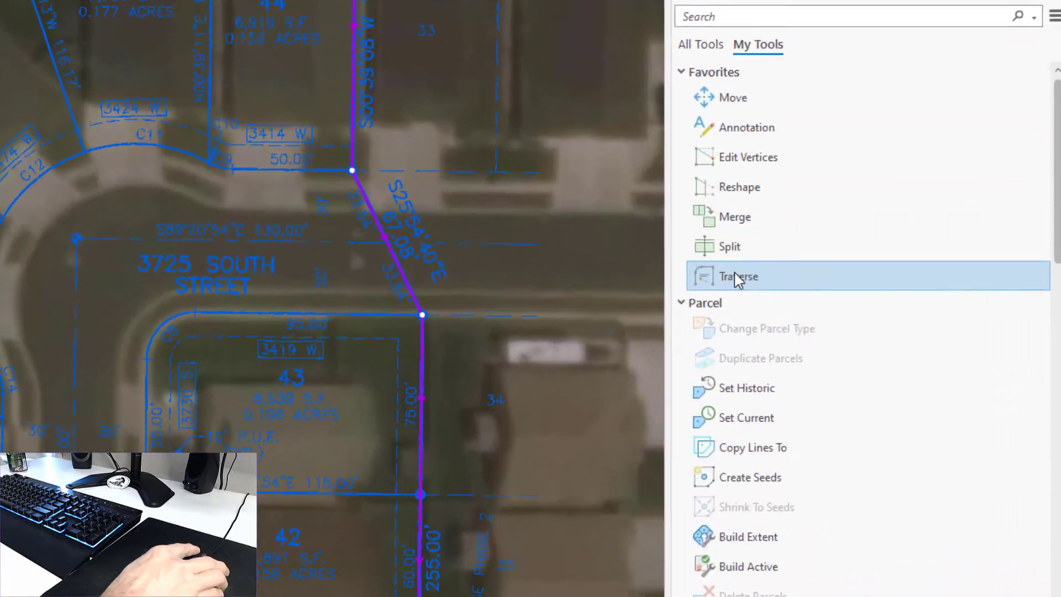
click(734, 277)
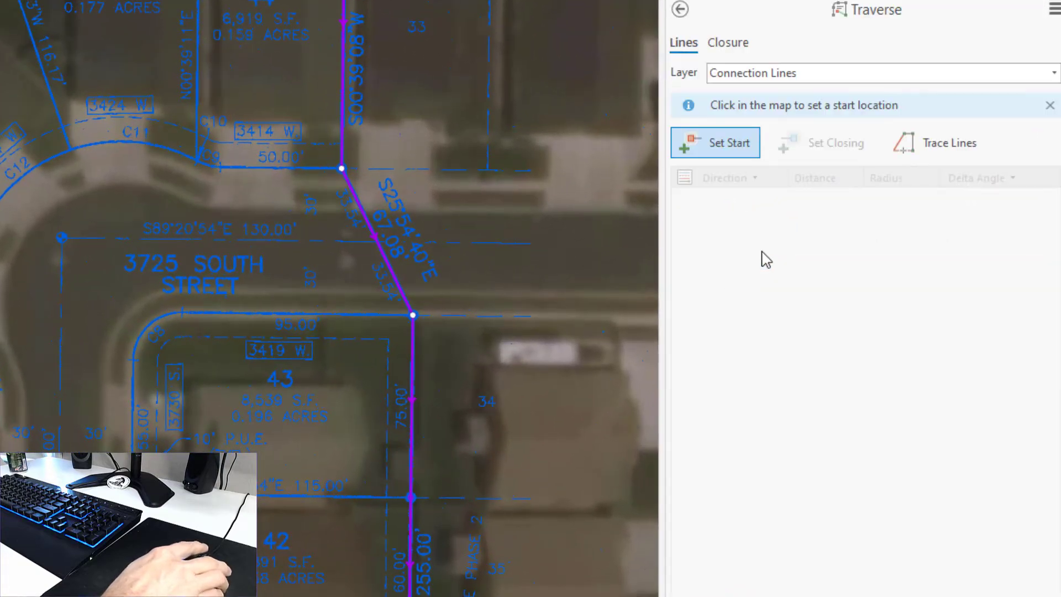
click(1054, 74)
click(753, 147)
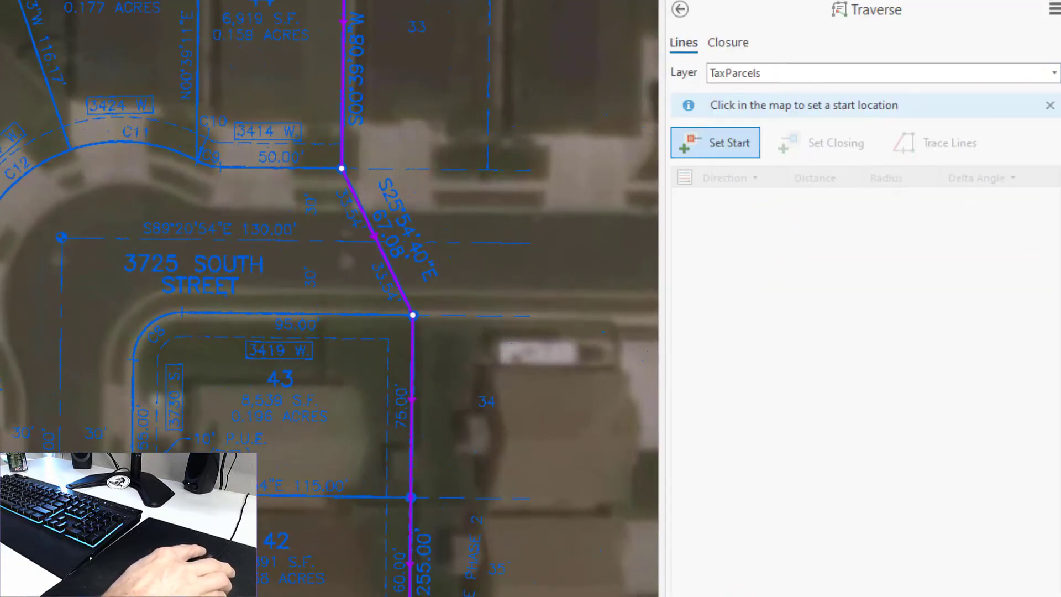
click(1054, 73)
click(791, 132)
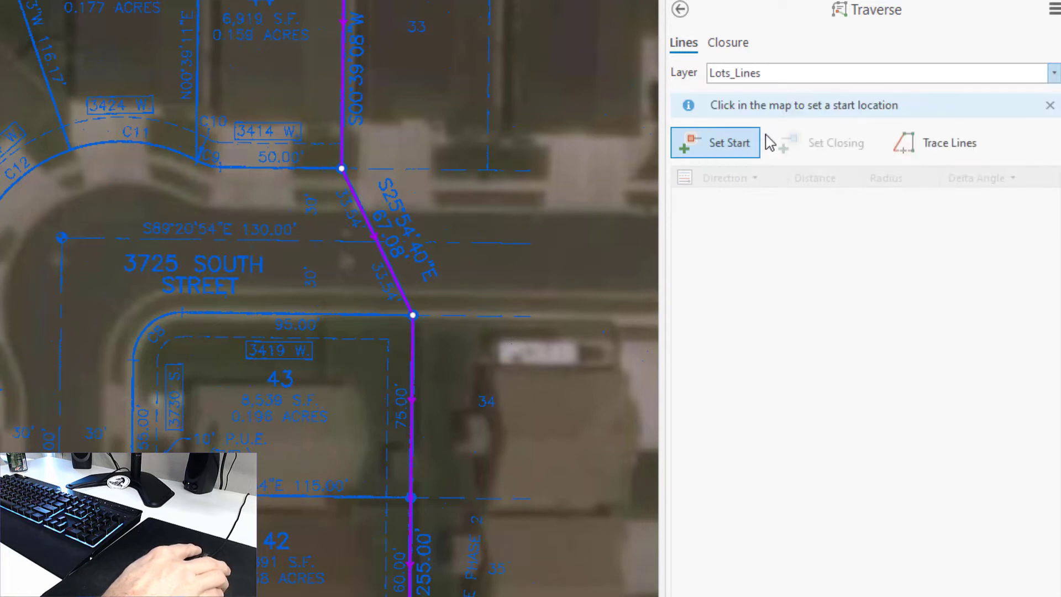
Set the traverse start at the southeast corner of lot 44 and its closing point at the southeast corner of lot 52
click(338, 171)
click(847, 114)
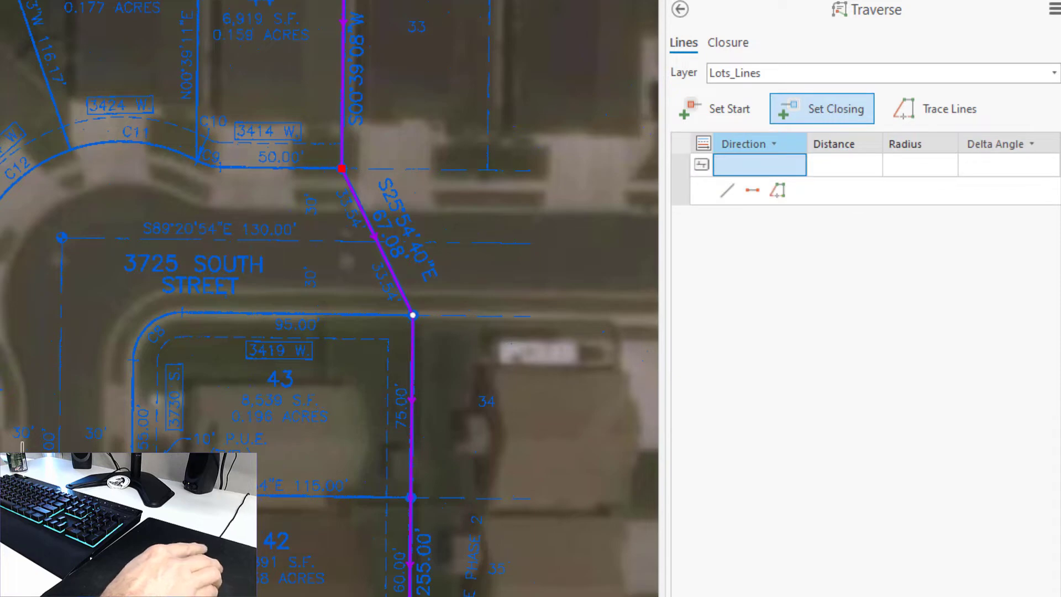
drag(231, 326, 442, 162)
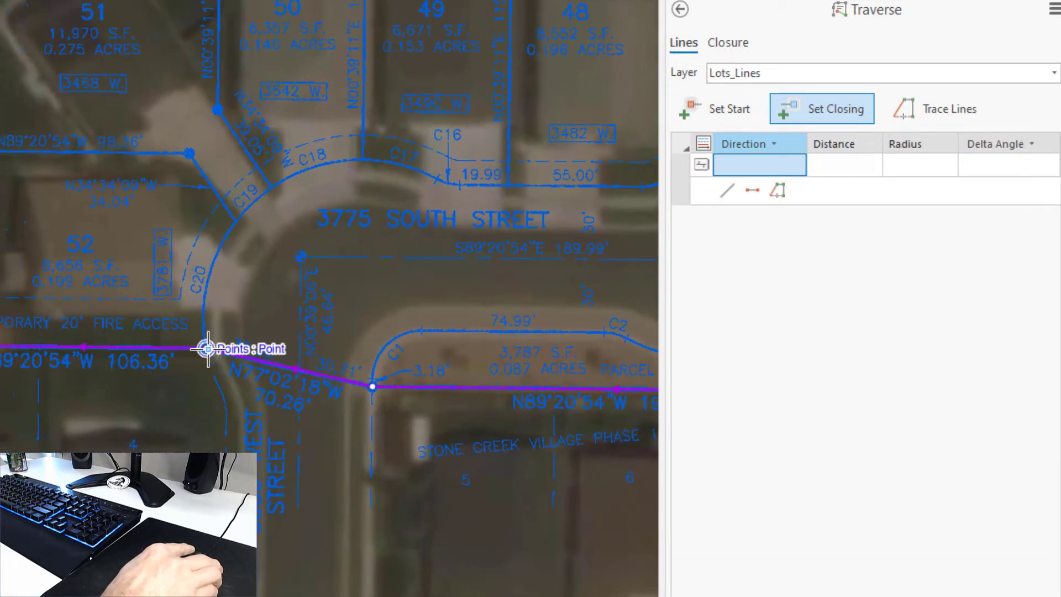
click(208, 349)
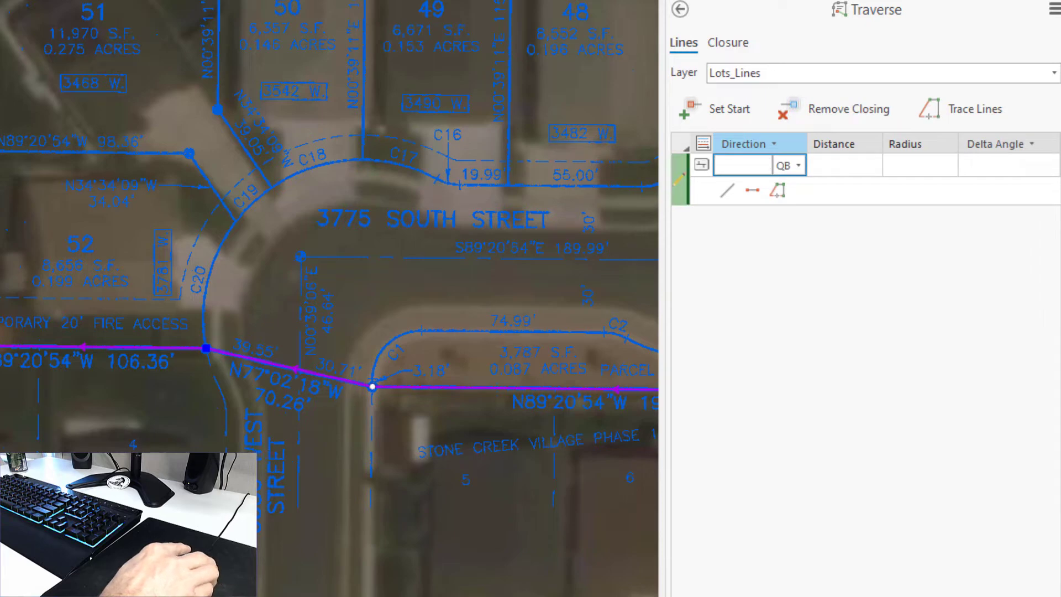
key(Escape)
Add the first traverse course along the south side of lot 44 with direction N89°20'54"W and distance 50 ft
drag(516, 154, 3, 595)
drag(289, 241, 279, 373)
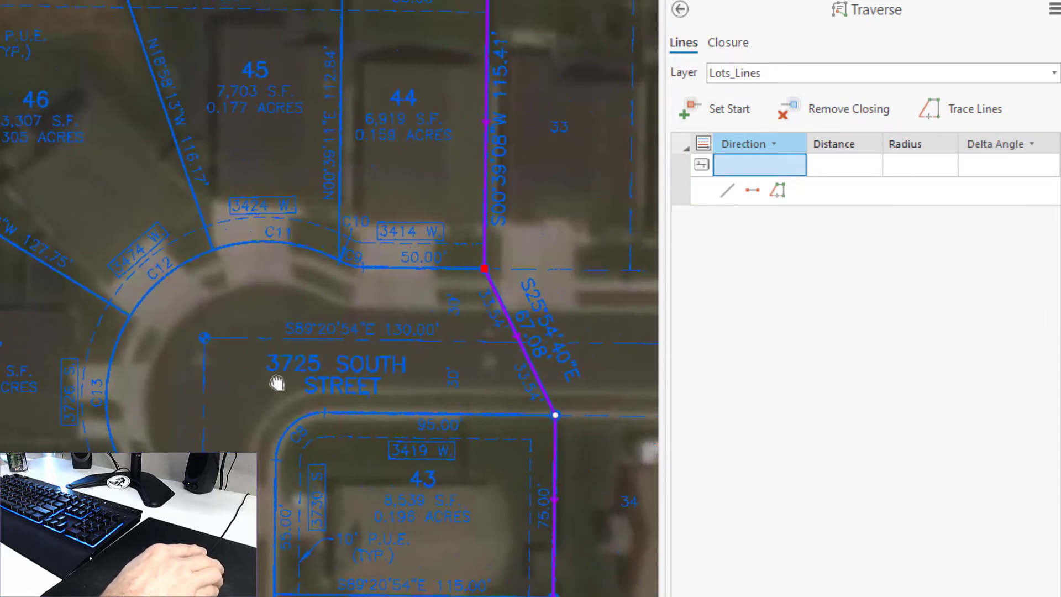
scroll(274, 379, up, 3)
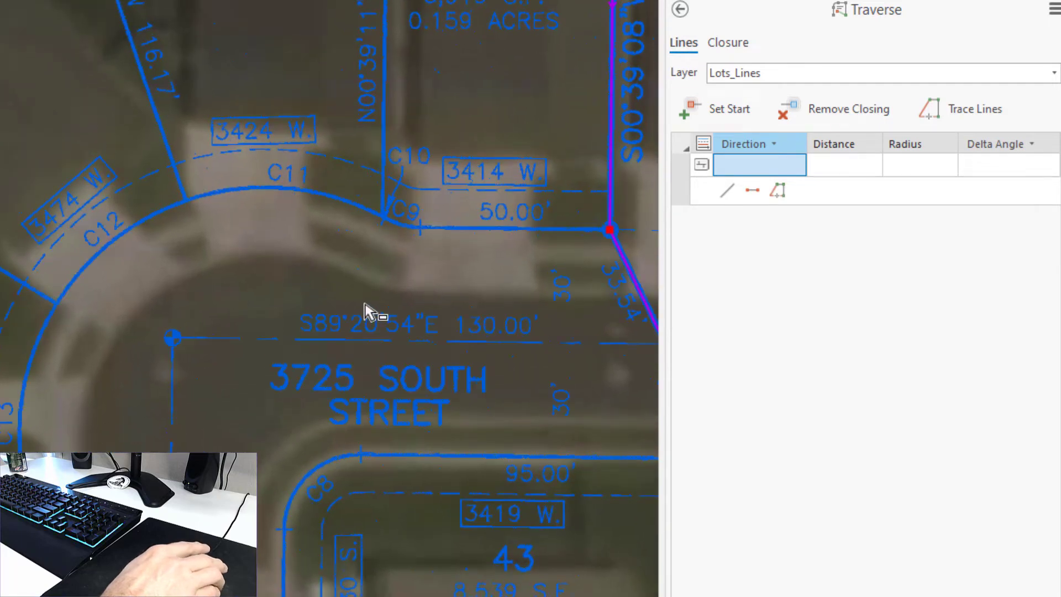
click(763, 165)
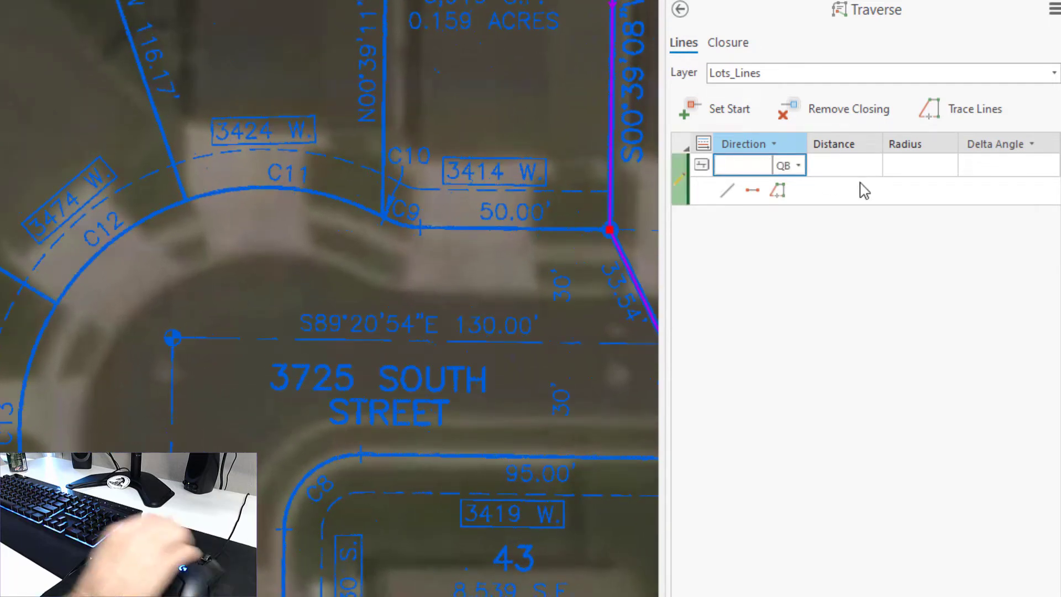
text(89.2054-4)
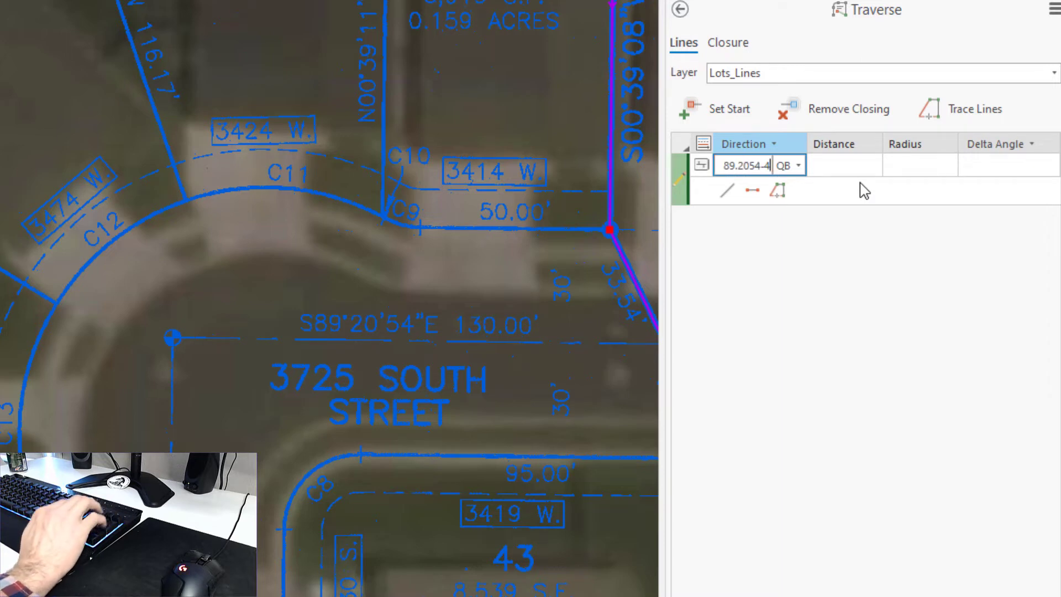
key(Tab)
text(50)
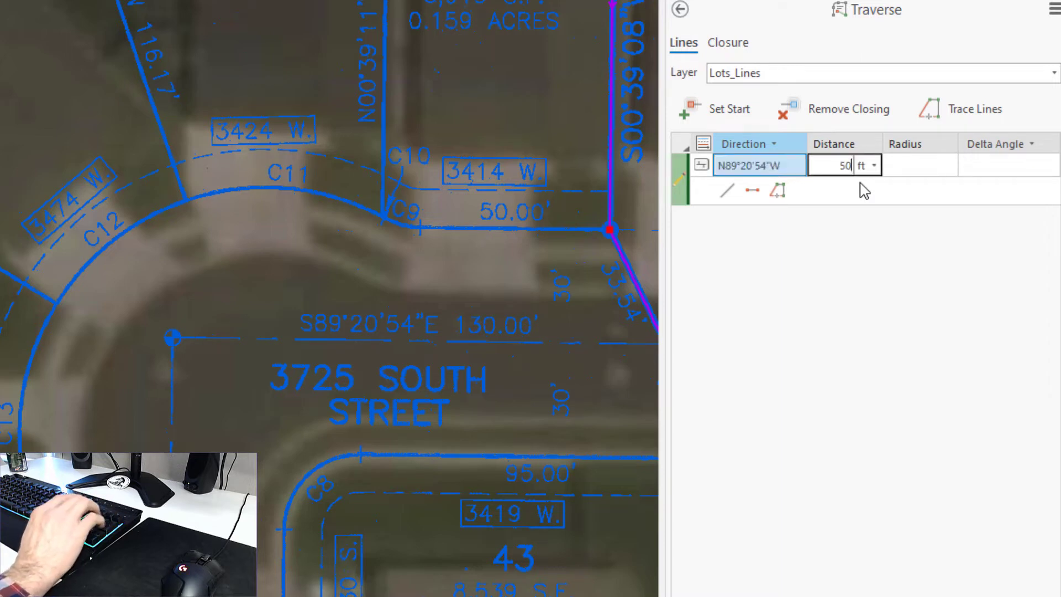
key(Return)
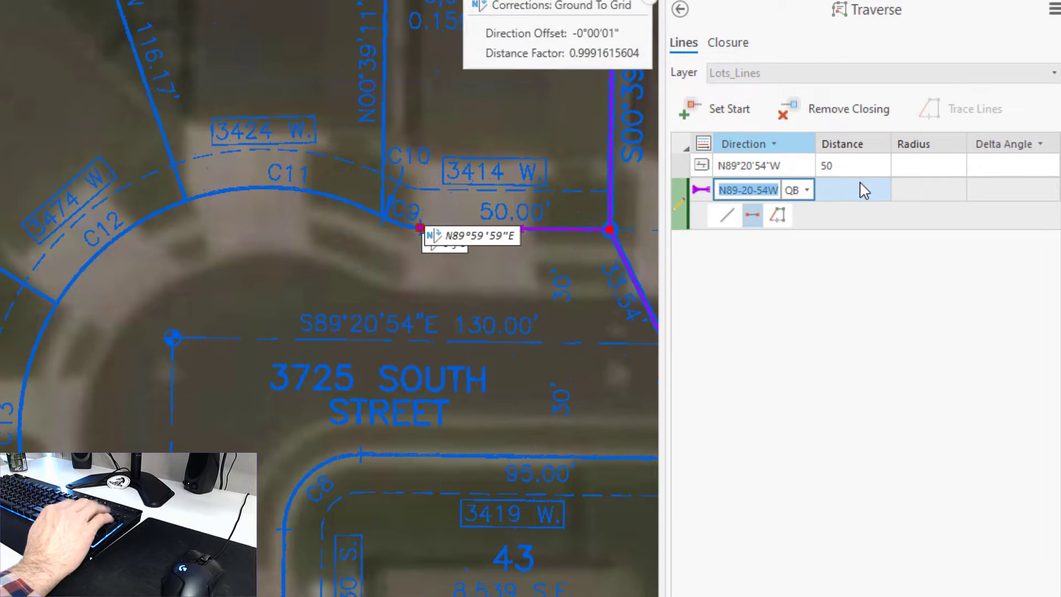
Add curve C9 as a tangent curve with radius 20 ft and delta angle 28°04'21"
text(*)
key(Tab)
key(BackSpace)
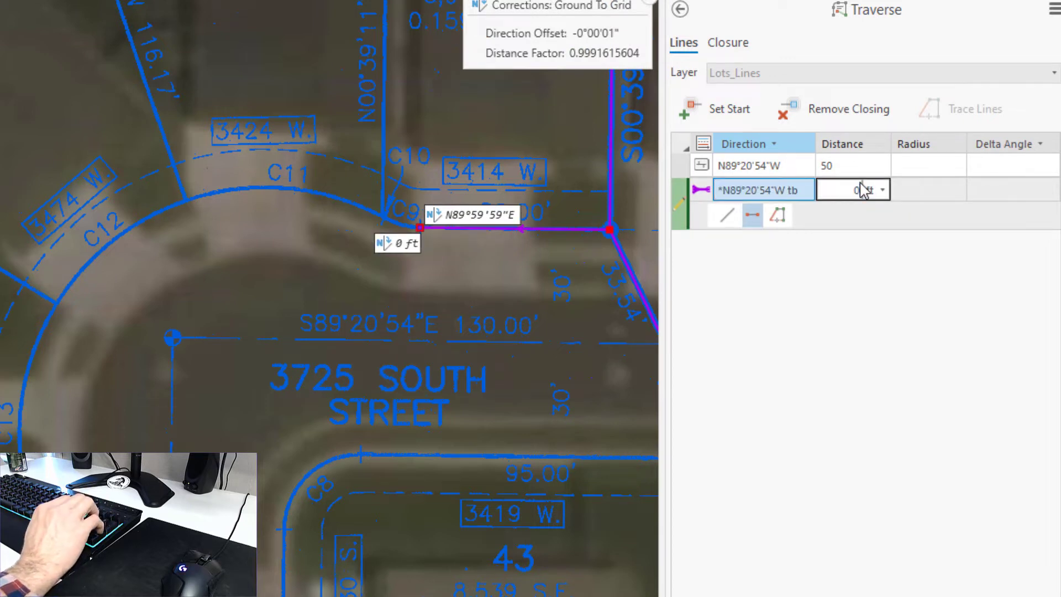
key(Tab)
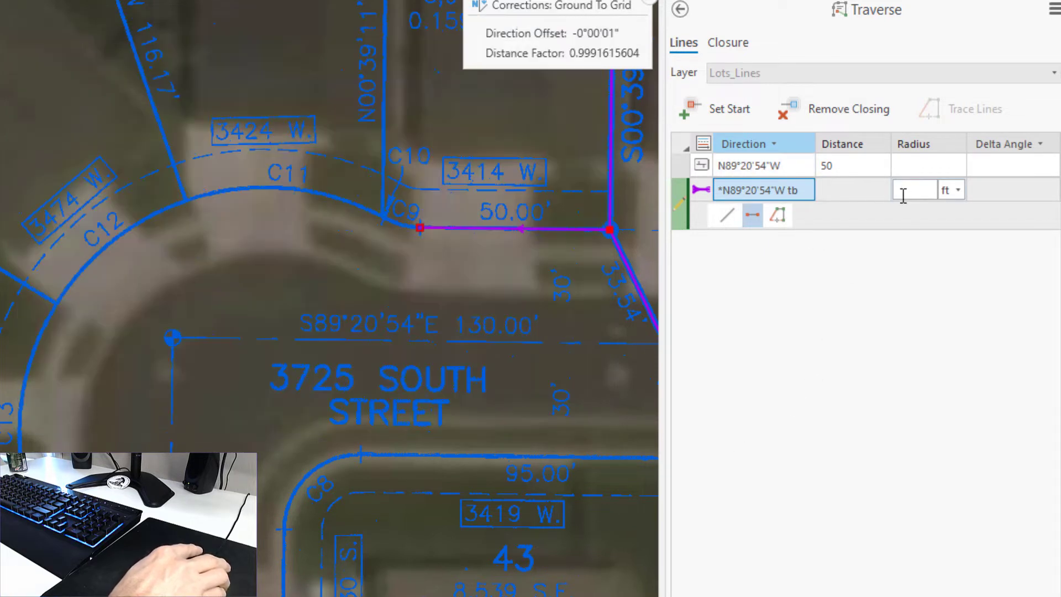
click(915, 191)
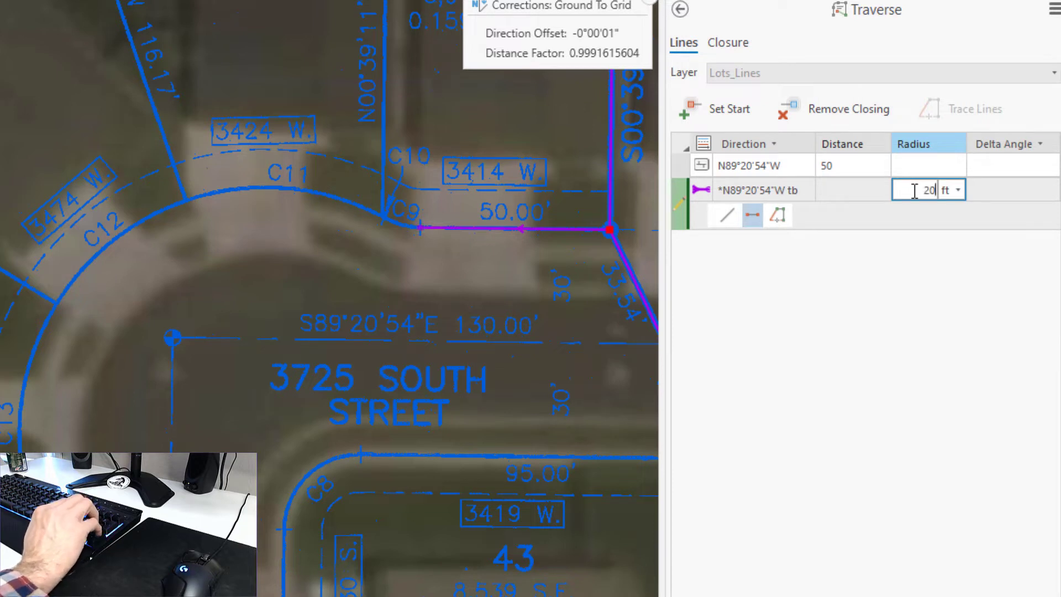
key(Tab)
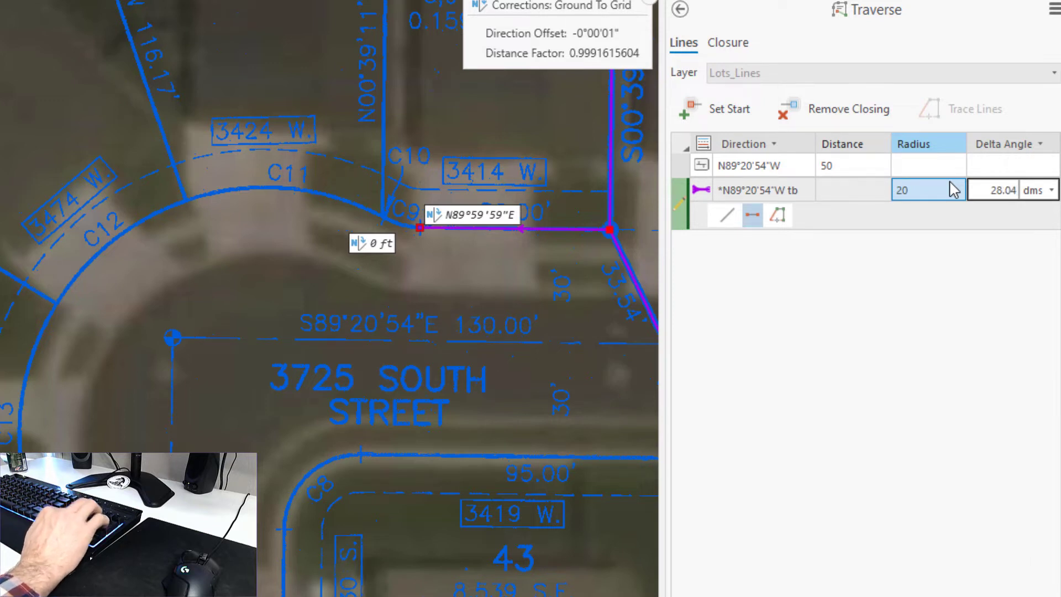
key(Return)
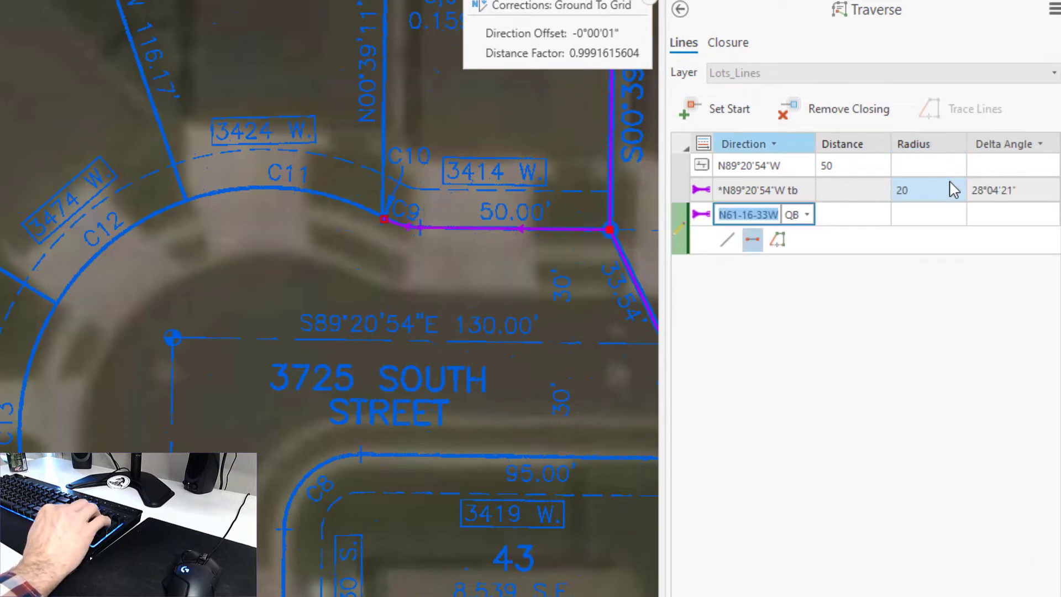
Add curve C10 as a tangent curve with radius -65 ft and delta angle 0°35'05"
key(Tab)
key(Tab)
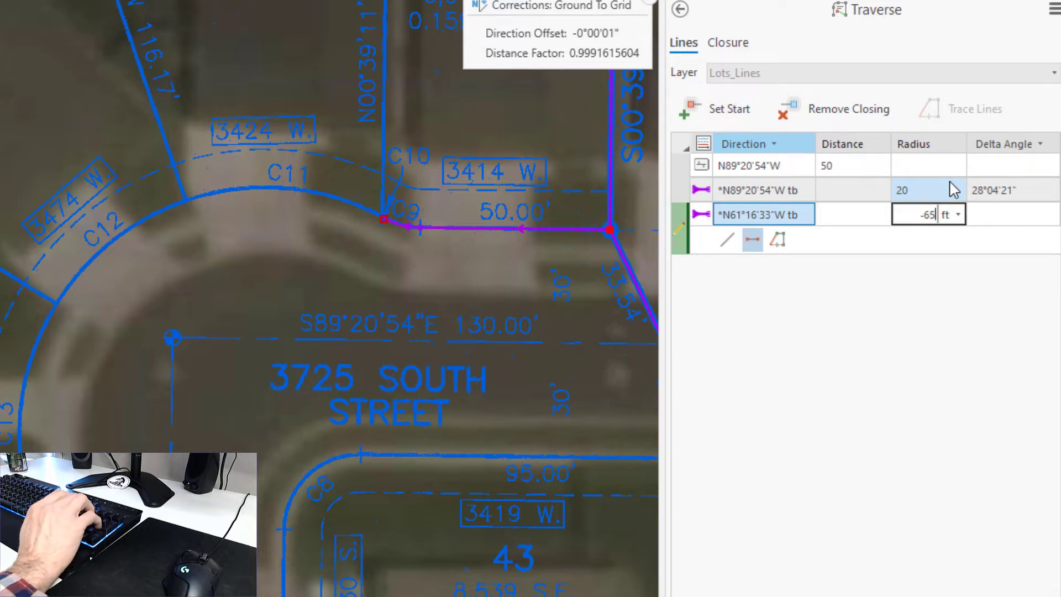
key(Tab)
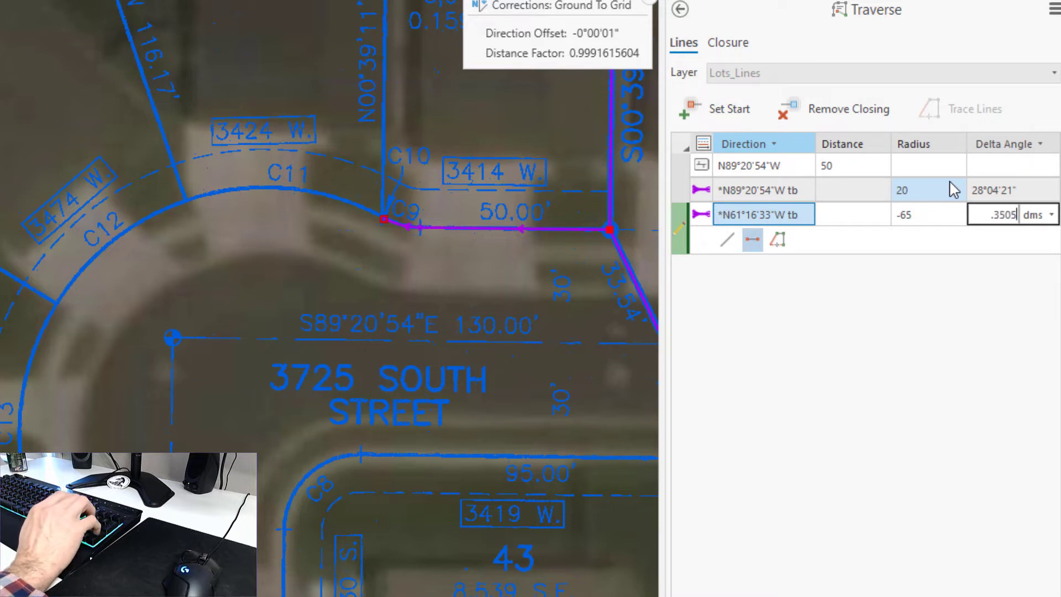
key(Return)
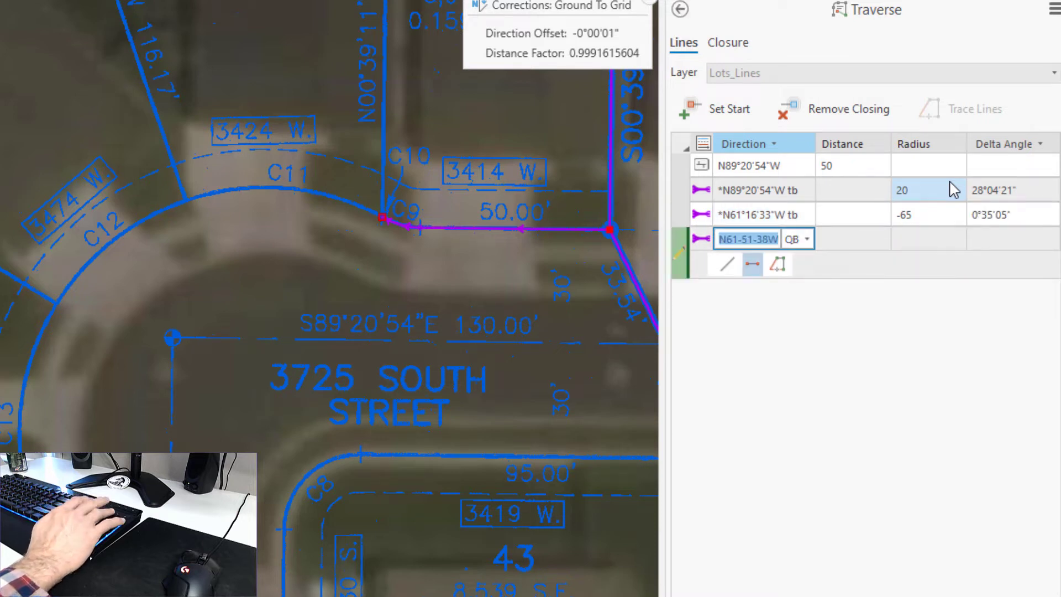
Add curve C11 along the front of lot 45 as a tangent curve with radius -65 ft and delta angle 47°06'35"
key(Tab)
key(Tab)
key(Tab)
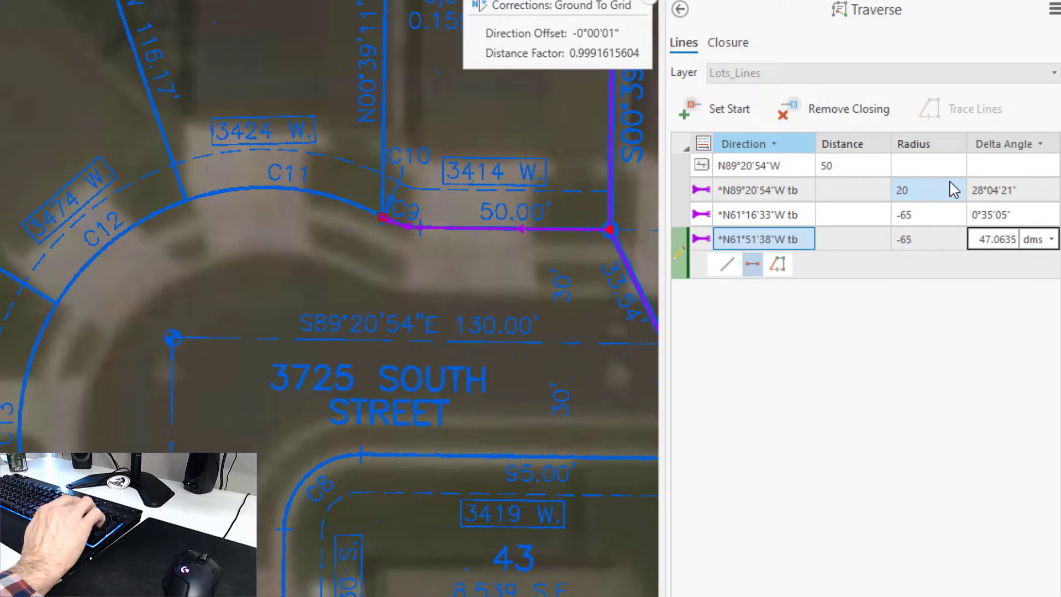
text(47.0635)
key(Return)
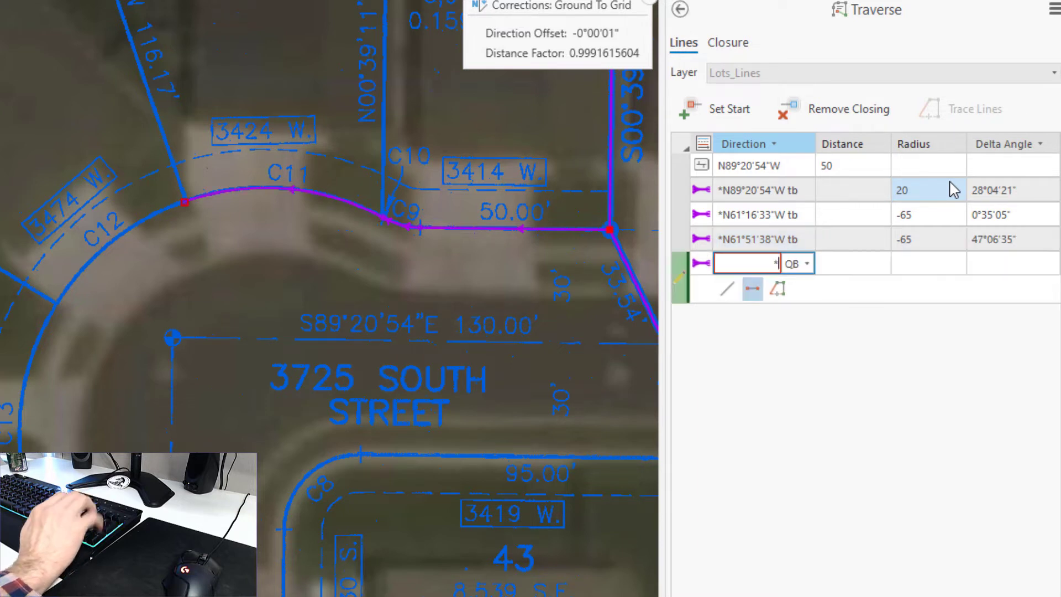
Add curve C12 along the front of lot 46 as a tangent curve with radius -65 ft and delta angle 39°14'57"
key(Tab)
key(Tab)
key(Tab)
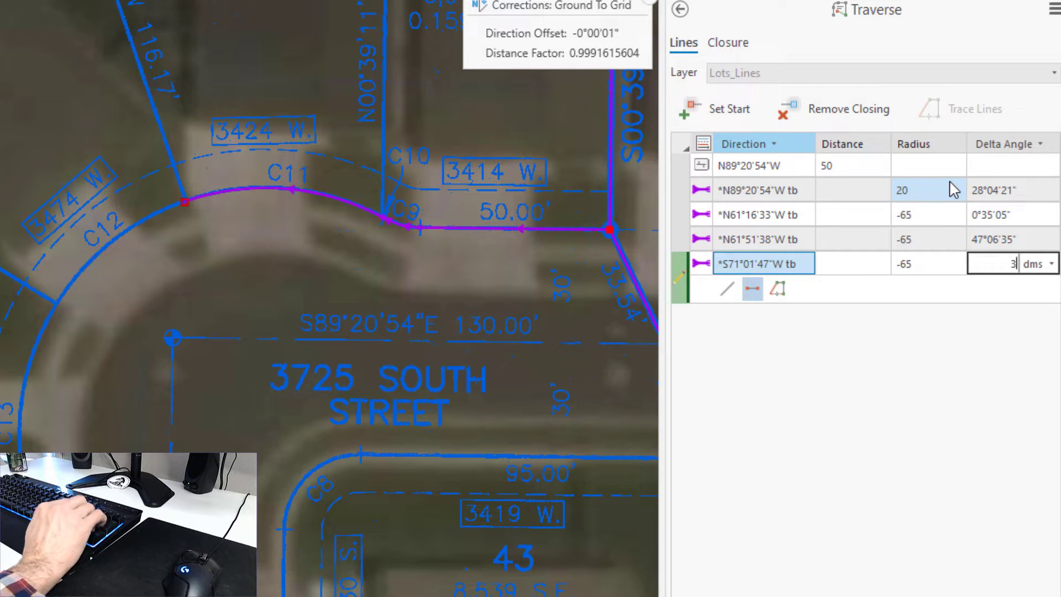
text(39.1457)
key(Return)
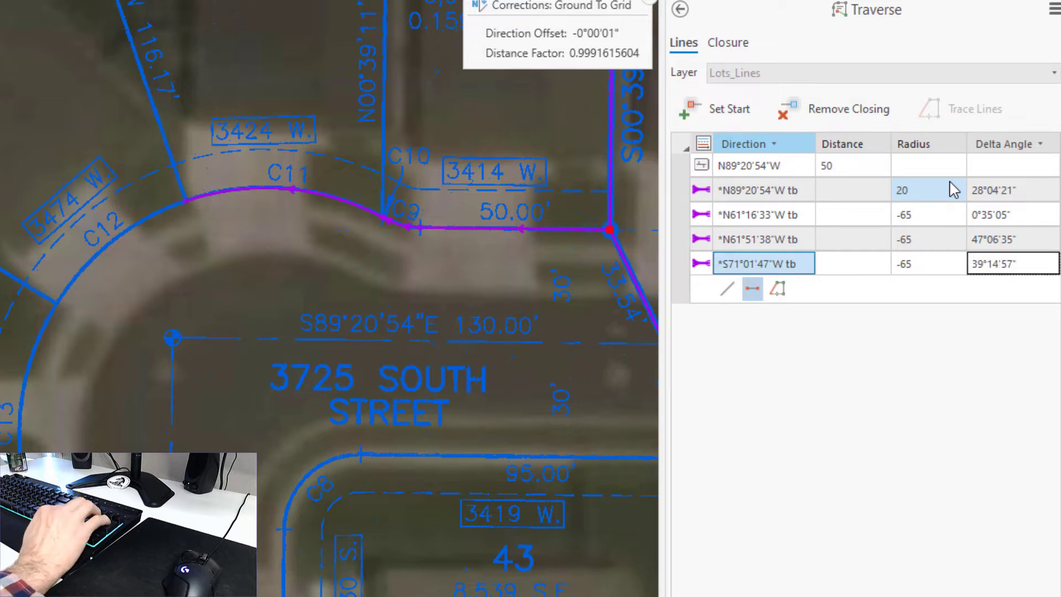
Add curve C13 along the front of lot 47 as a tangent curve with radius -65 ft and delta angle 59°12'00"
key(Tab)
key(Tab)
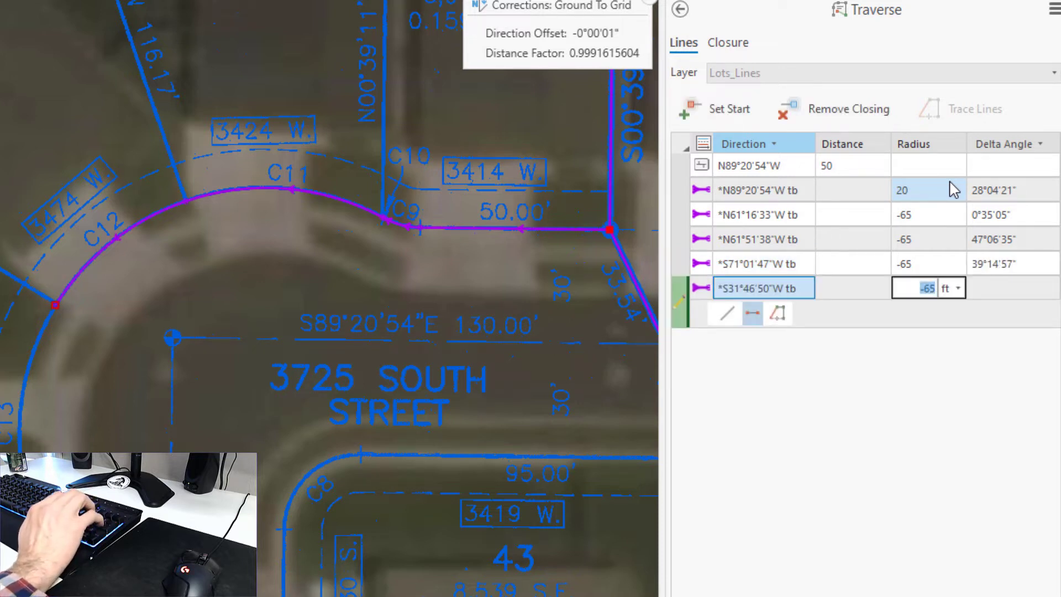
key(Tab)
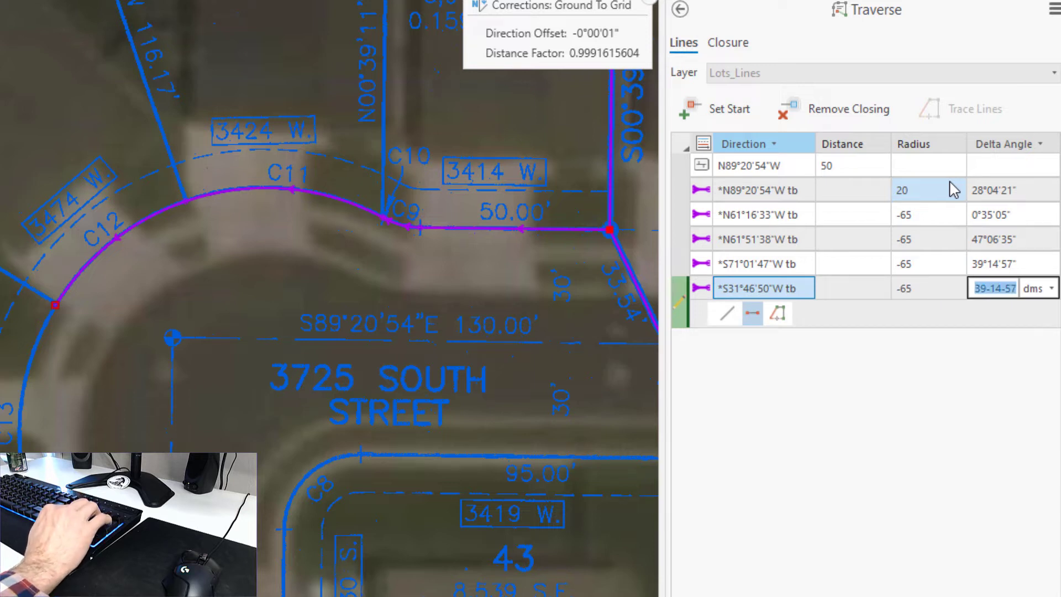
text(59.12)
key(Return)
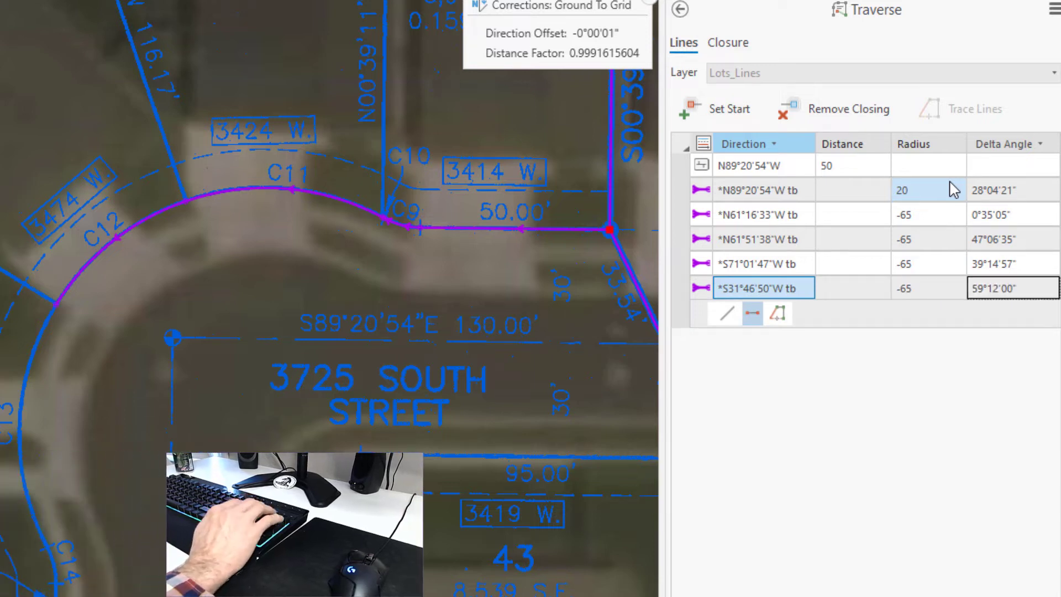
Add curve C14 as a tangent curve with radius 20 ft and delta angle 28°04'21"
key(Tab)
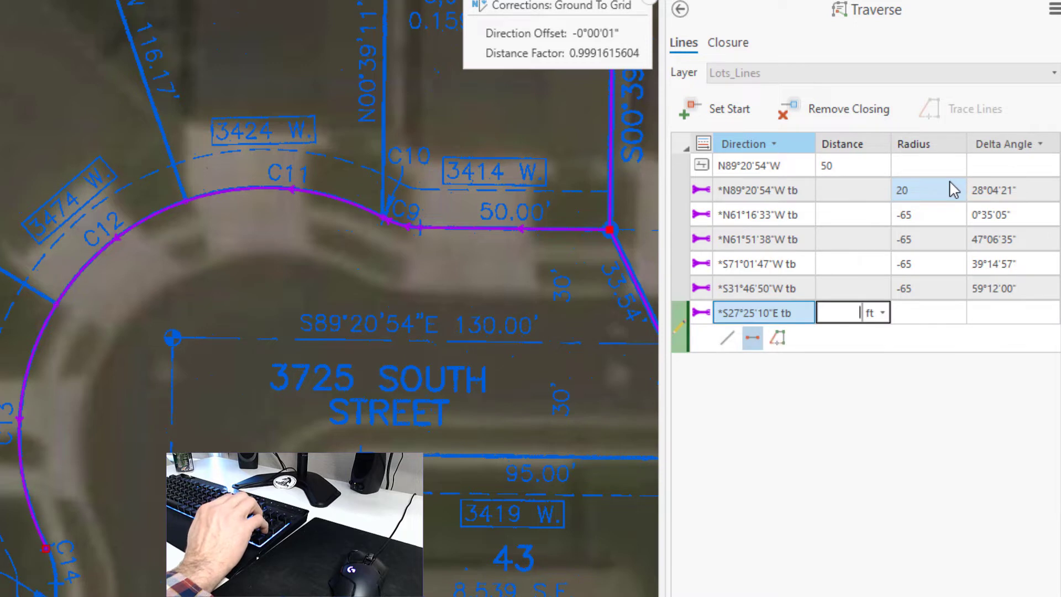
key(Tab)
text(20)
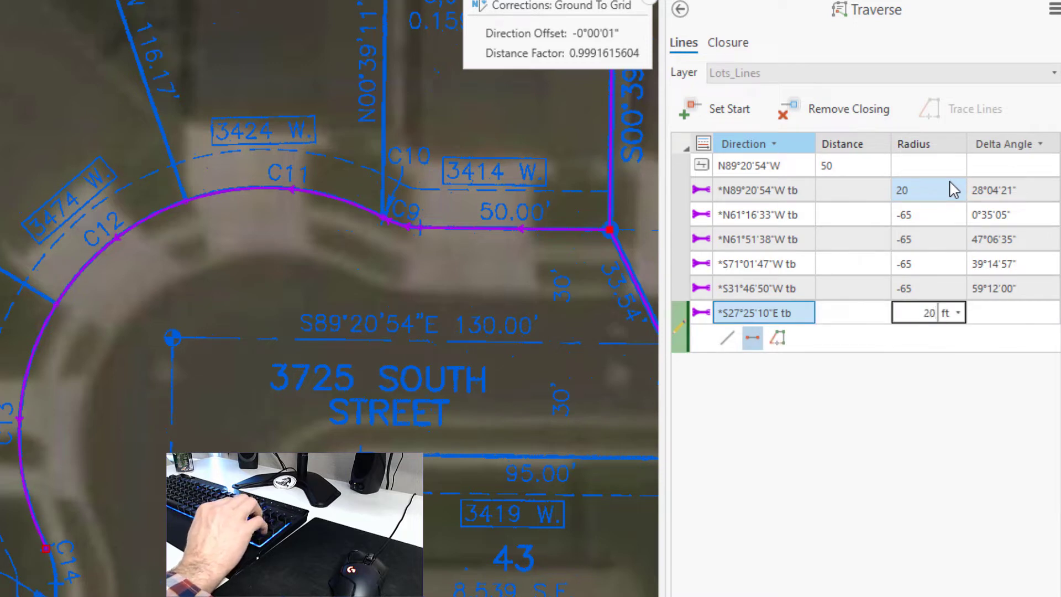
key(Tab)
text(28.042)
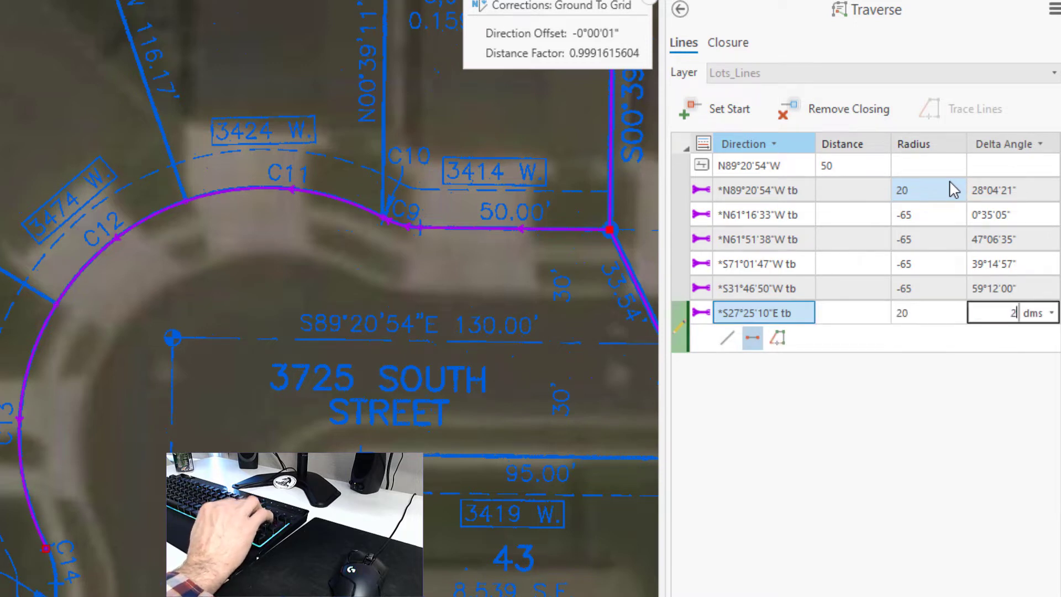
key(Return)
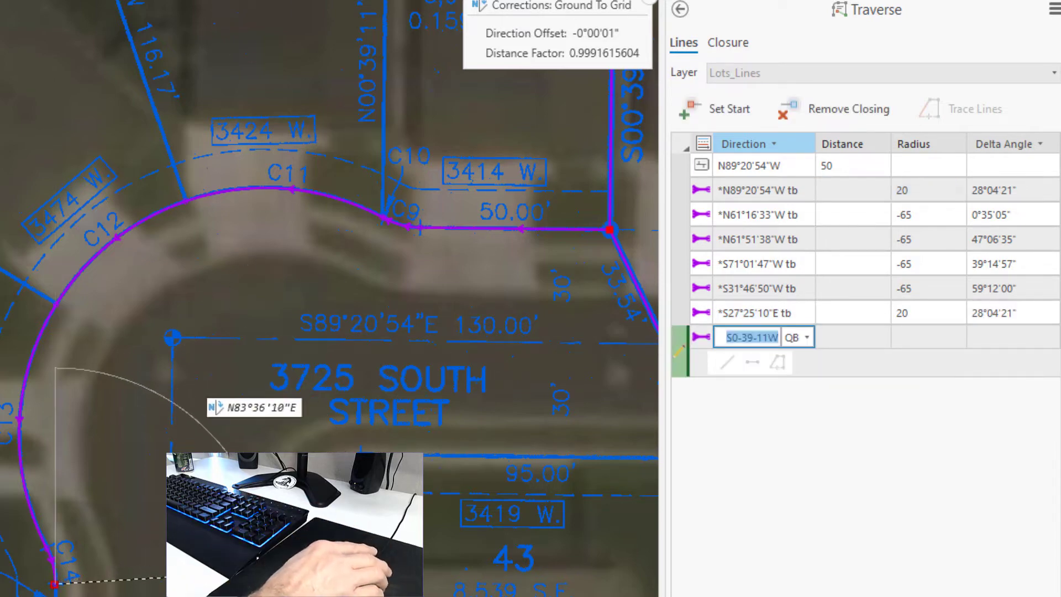
drag(269, 573, 450, 8)
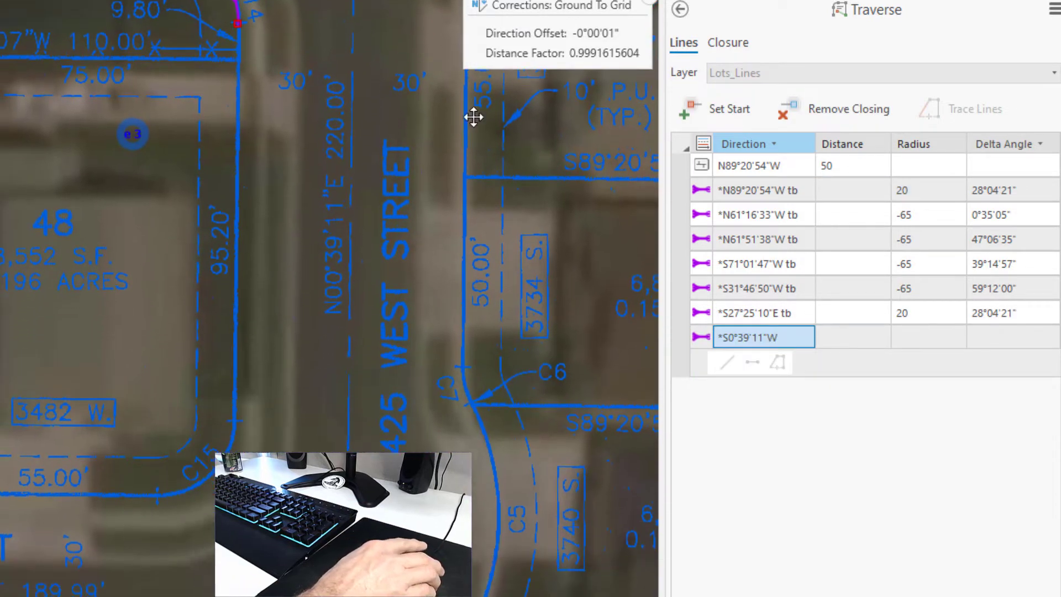
Add two straight frontage lines of 9.8 ft and 95.2 ft along 3425 West Street, keeping the S0°39'11"W direction
drag(398, 183, 396, 248)
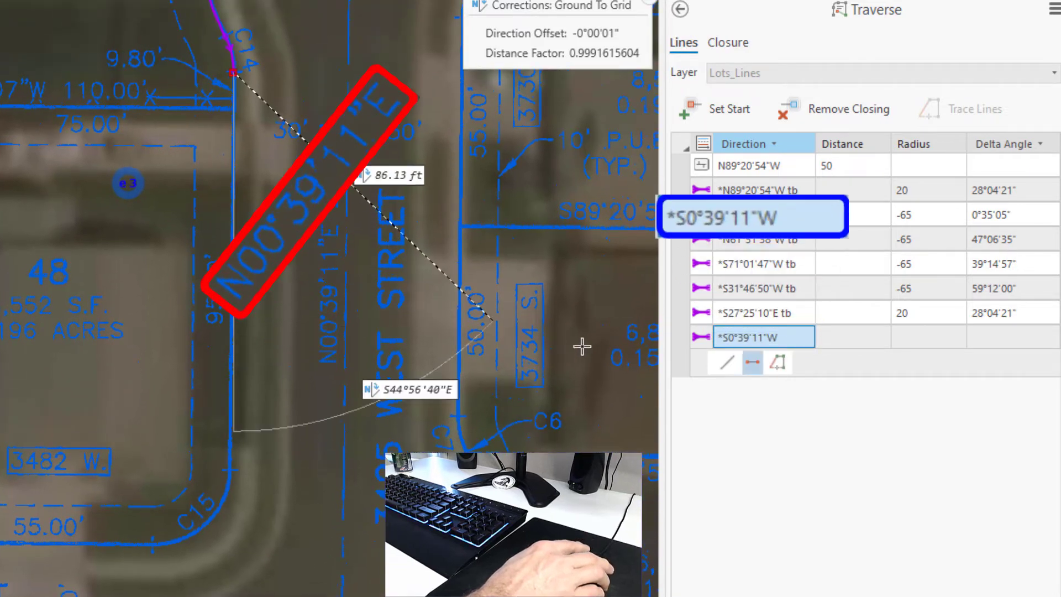
click(753, 338)
key(Tab)
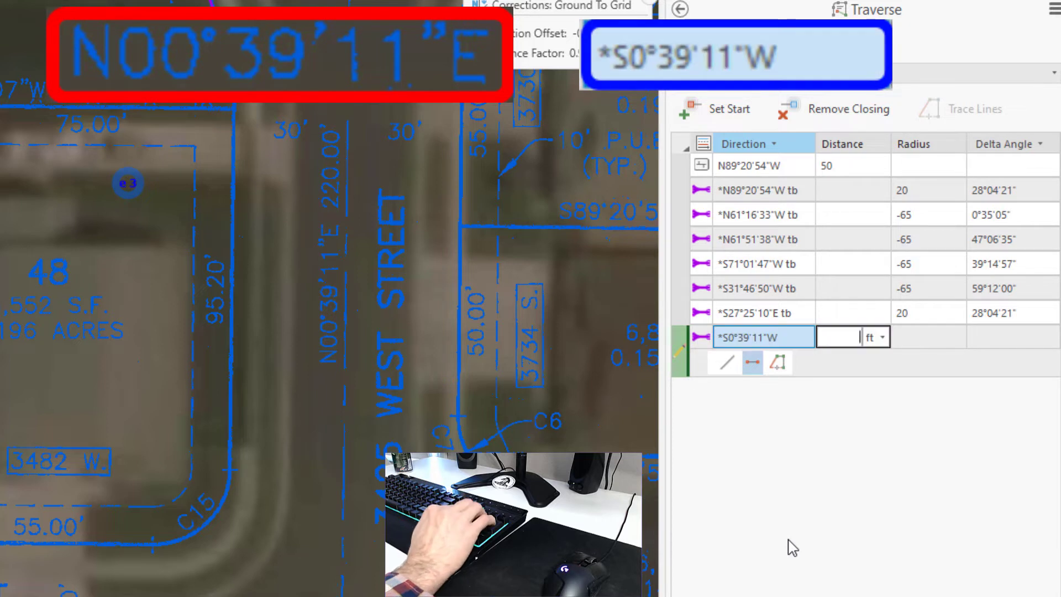
text(9.8)
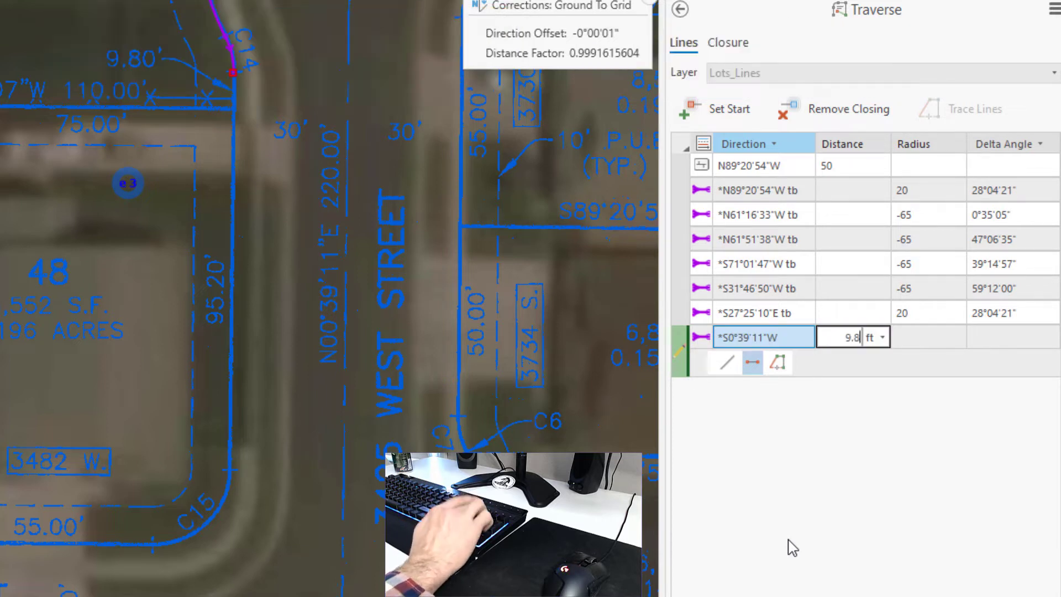
key(Return)
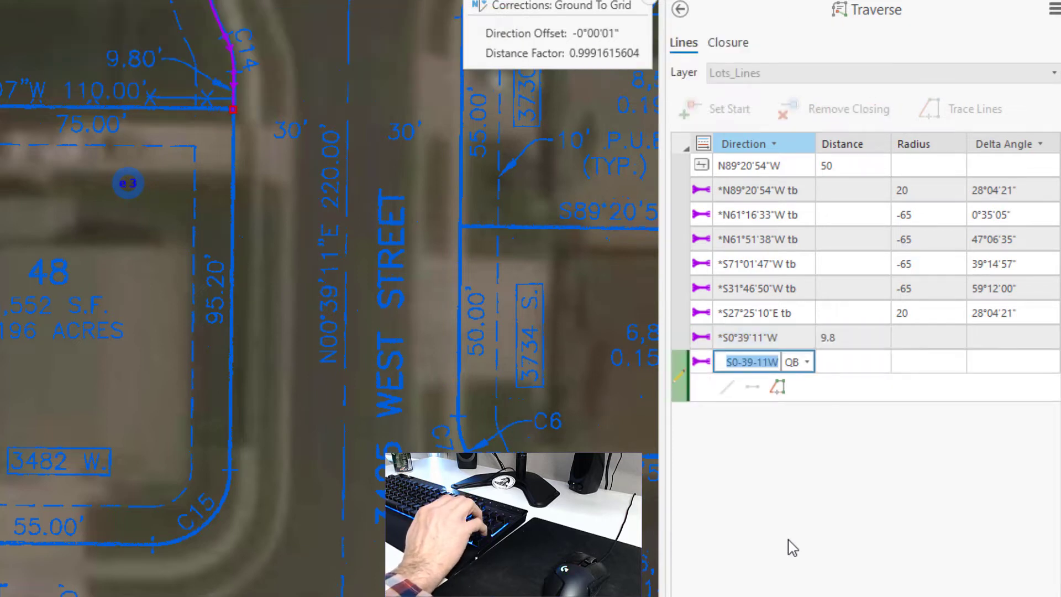
key(Tab)
text(95.2)
key(Return)
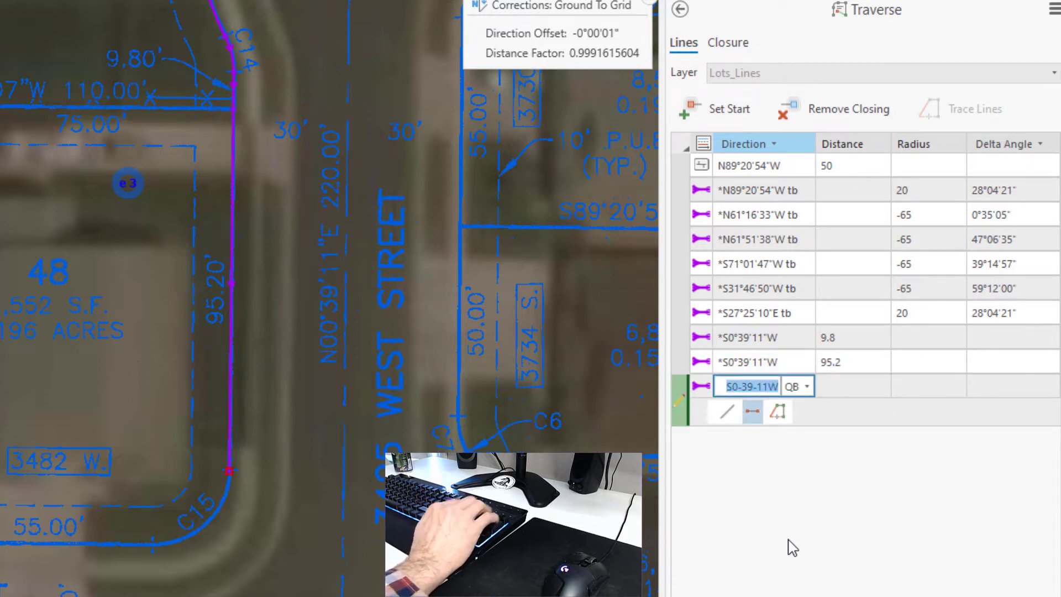
Add curve C15 at the corner of lot 48 as a tangent curve with radius 20 ft and delta angle 89°59'55"
text(*)
key(Tab)
text(0)
key(Tab)
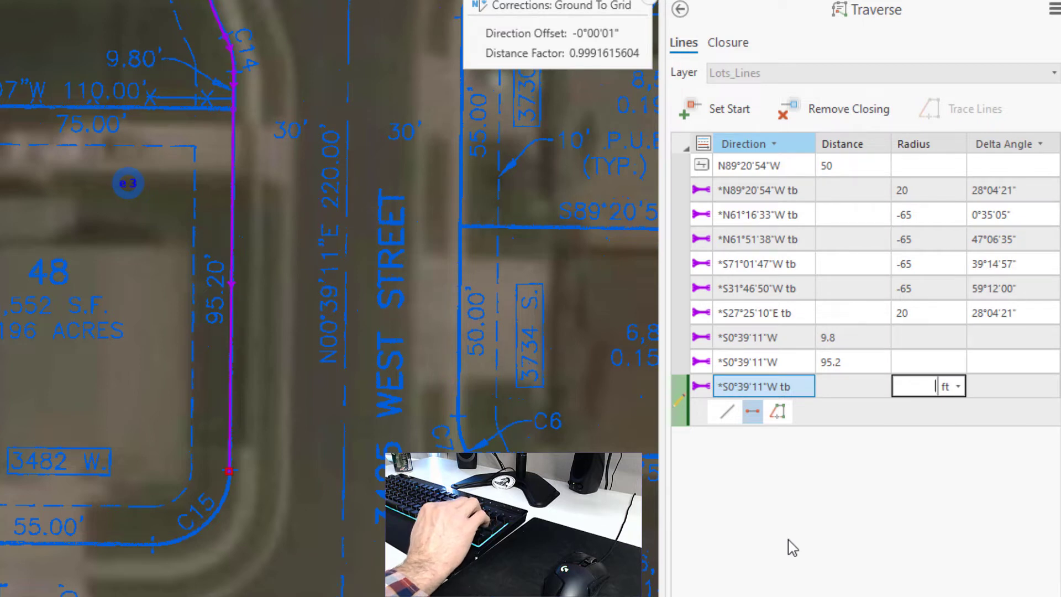
key(Tab)
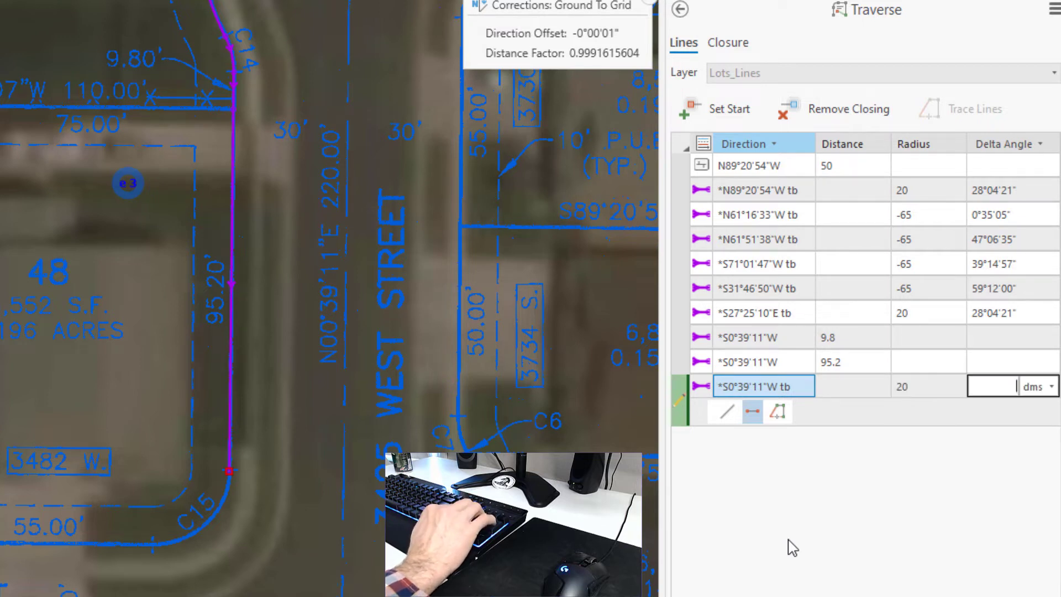
text(89.5955)
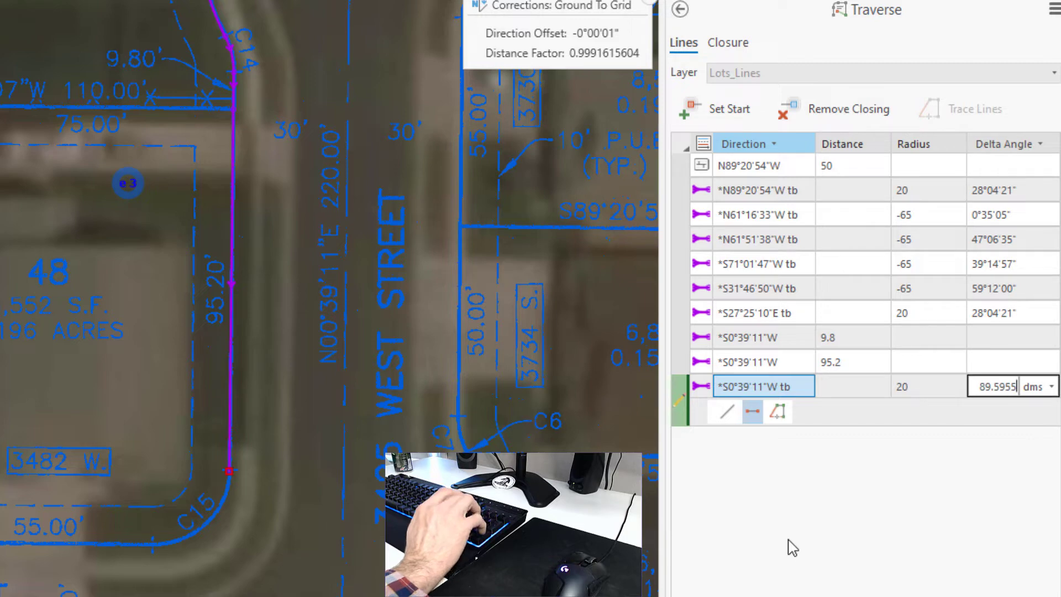
key(Return)
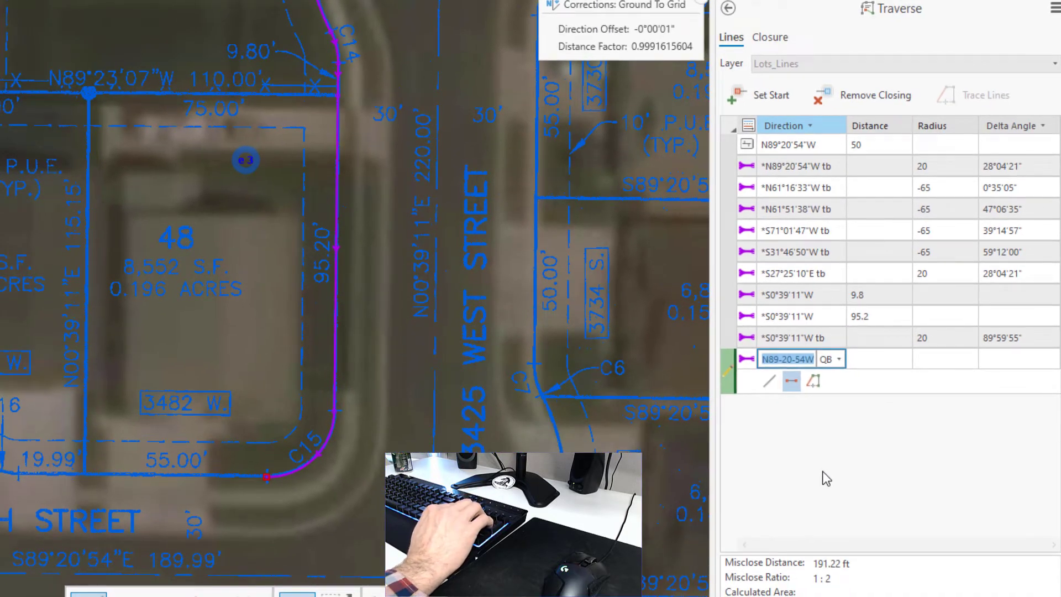
Add two straight frontage lines of 55 ft and 19.99 ft along 3775 South Street in direction N89°20'54"W
key(Tab)
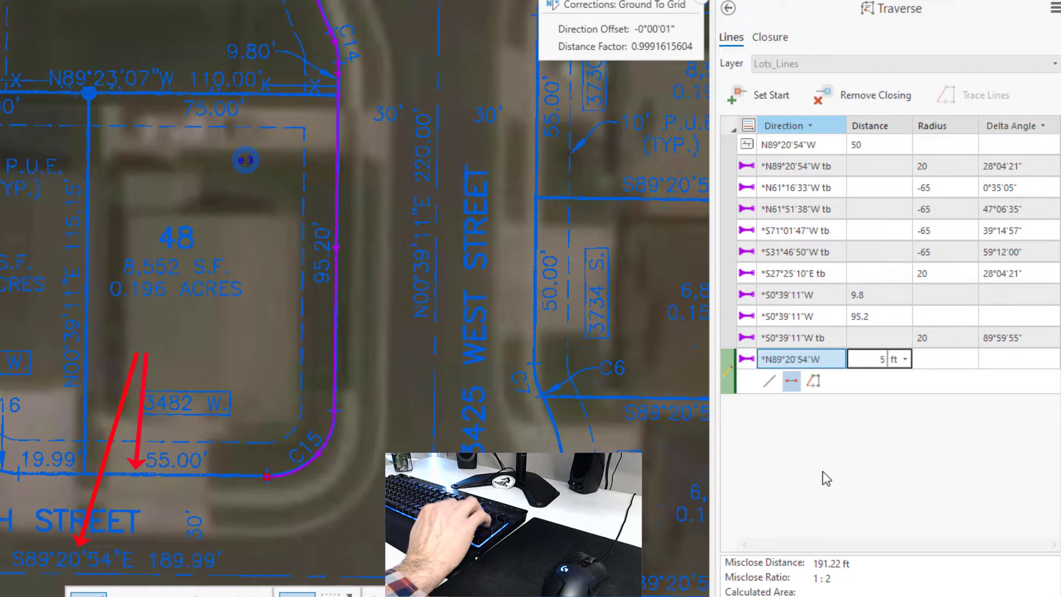
key(Return)
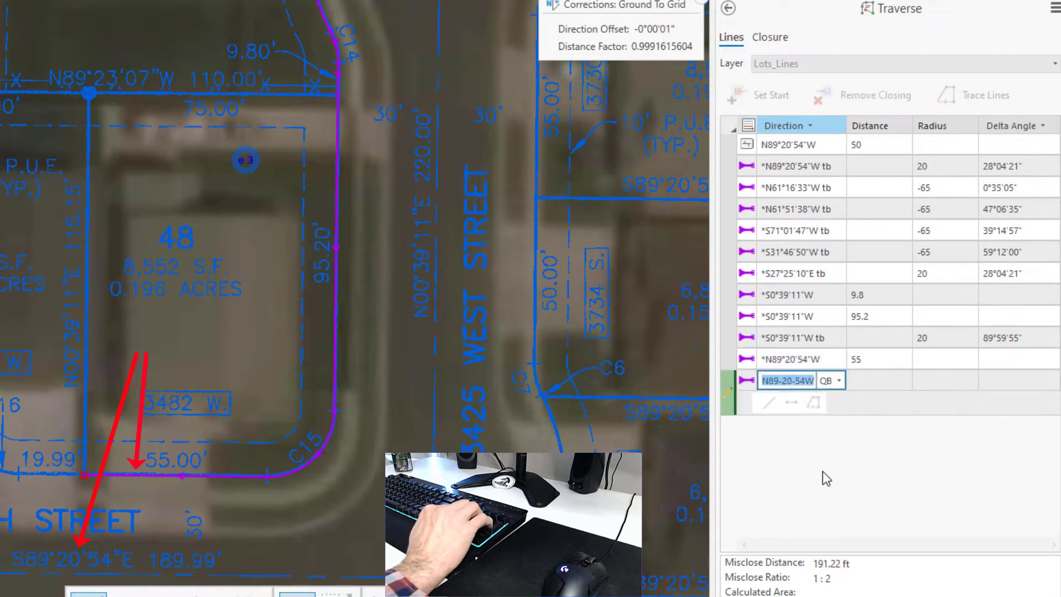
key(Tab)
text(19.99)
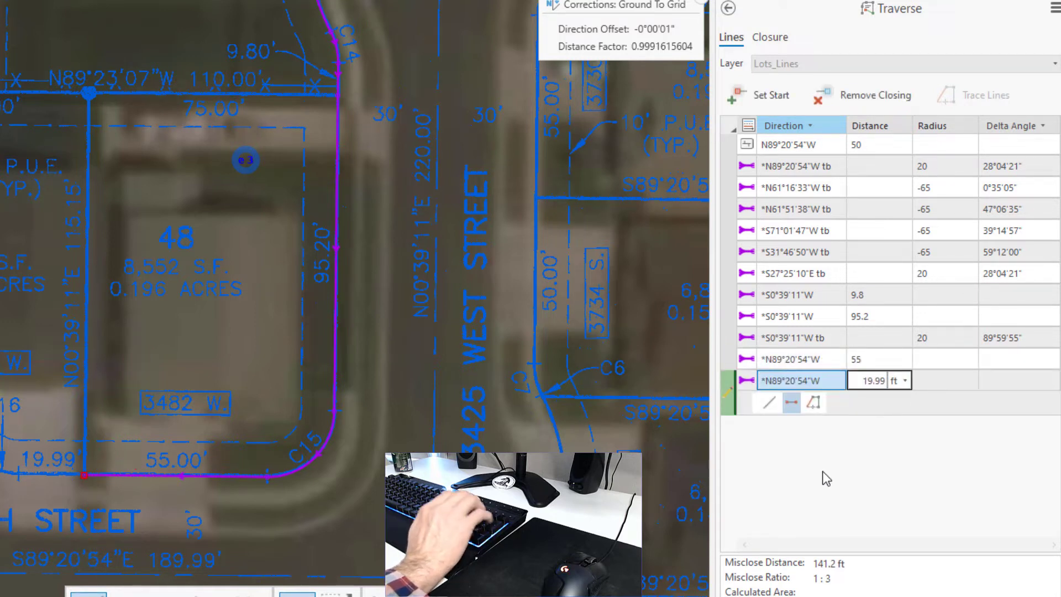
key(Return)
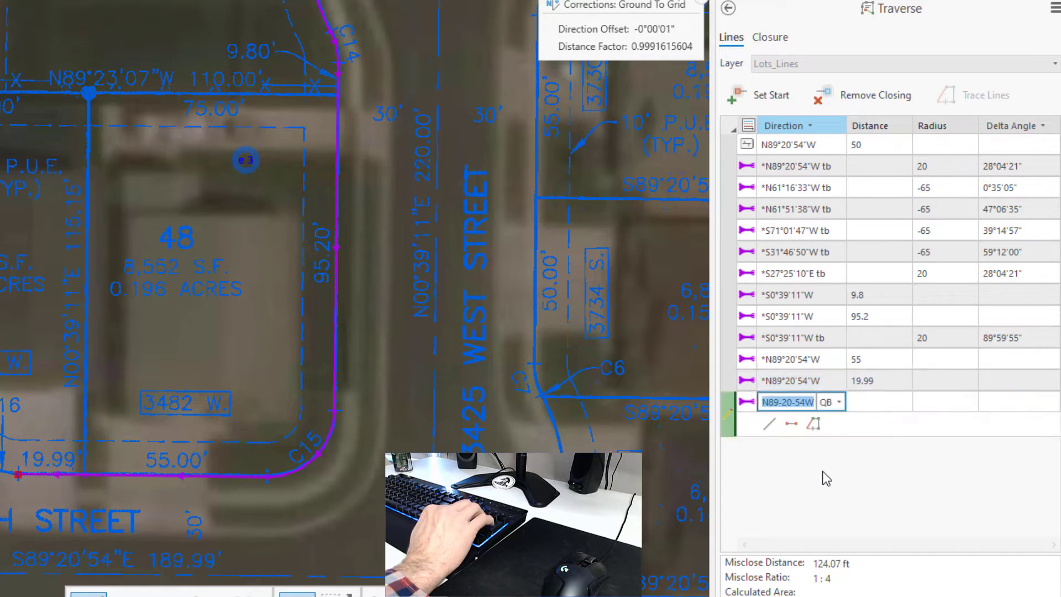
Add curve C16 as a tangent curve with radius 20 ft and delta angle 28°04'21"
text(*)
key(Return)
text(0)
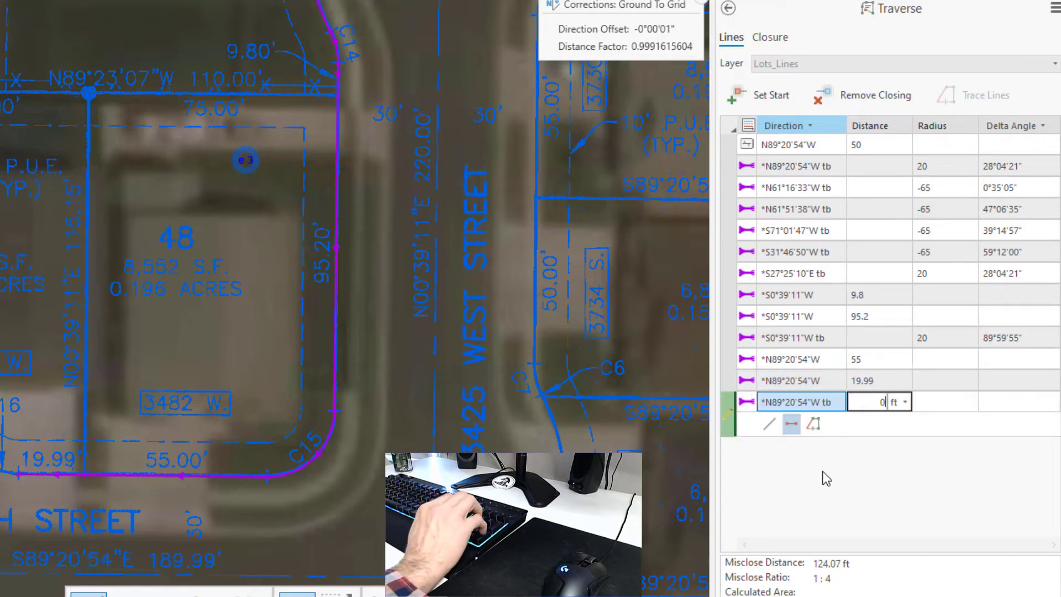
key(Return)
text(20)
key(Return)
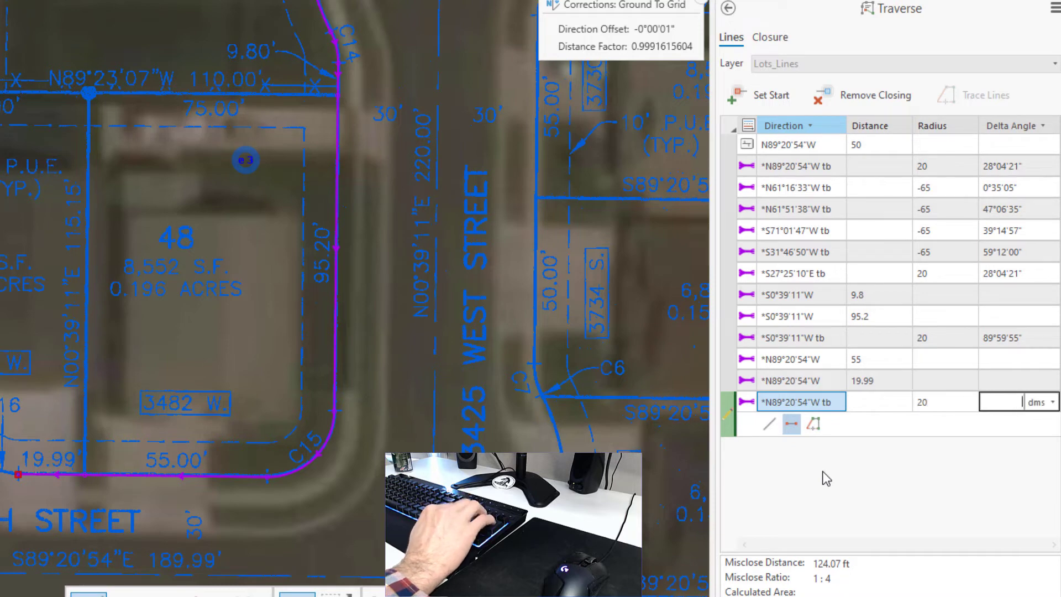
text(28.0)
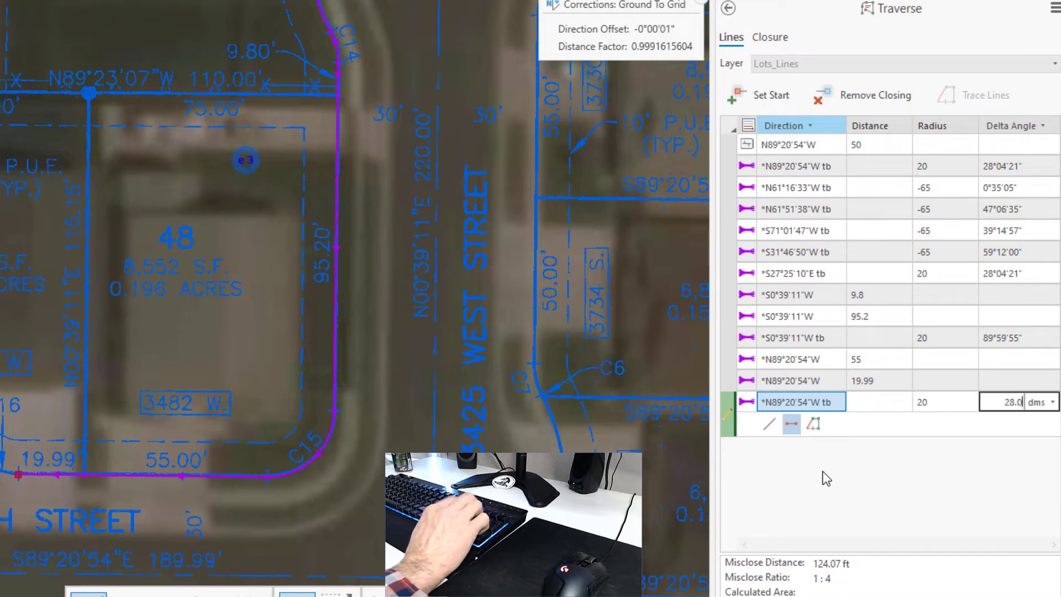
text(421)
key(Return)
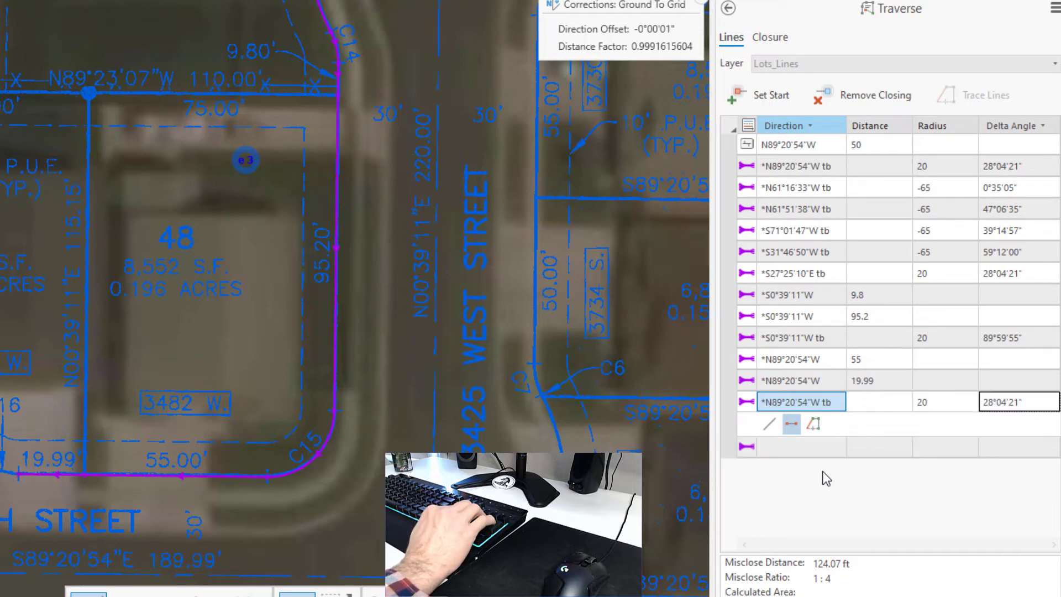
Add curve C17 along the front of lot 49 as a tangent curve with radius -65 ft and delta angle 28°04'46"
text(*)
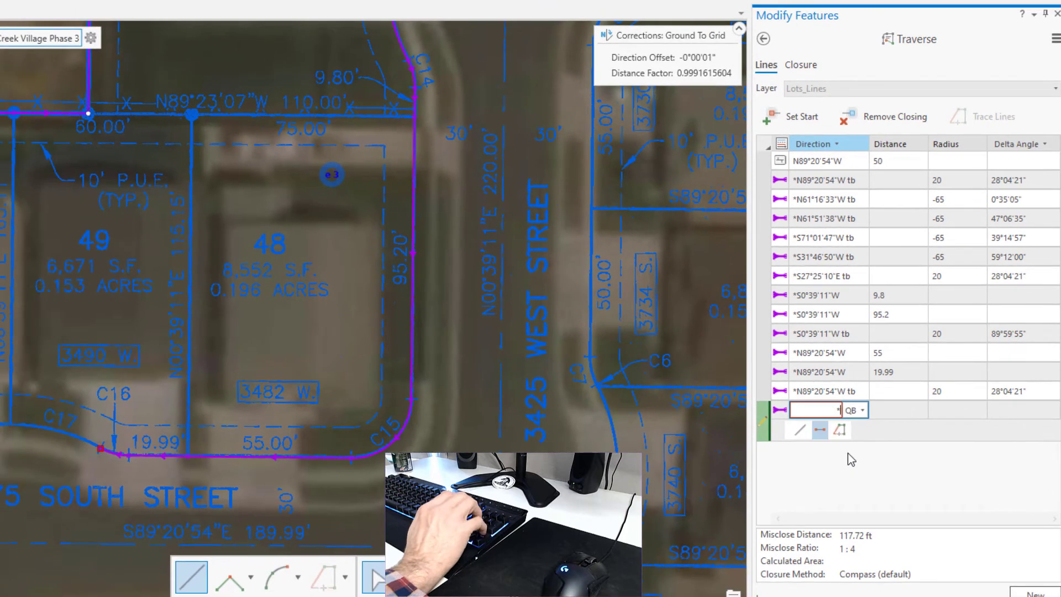
key(Return)
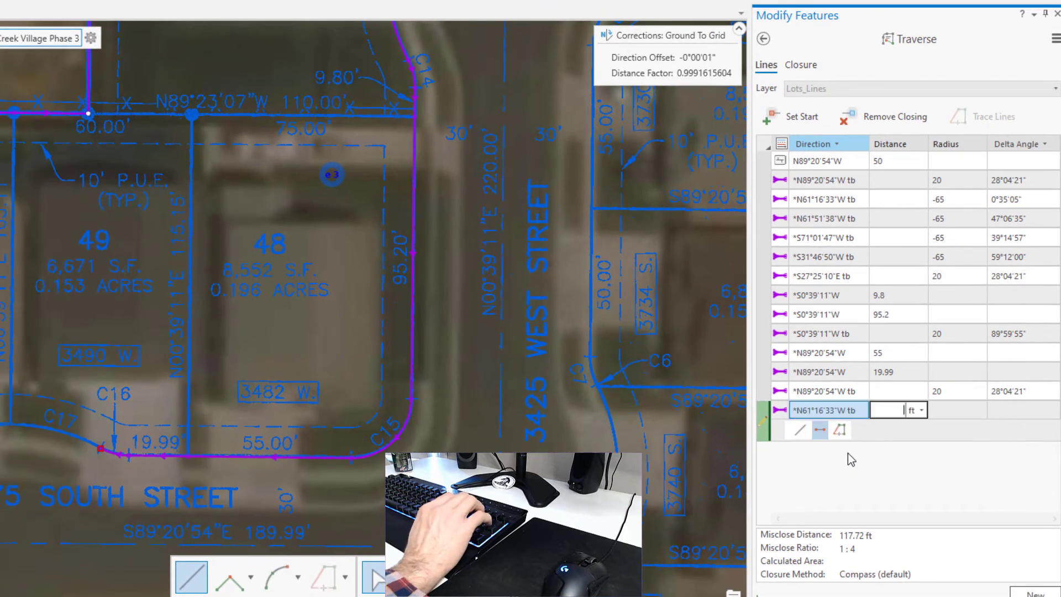
text(-)
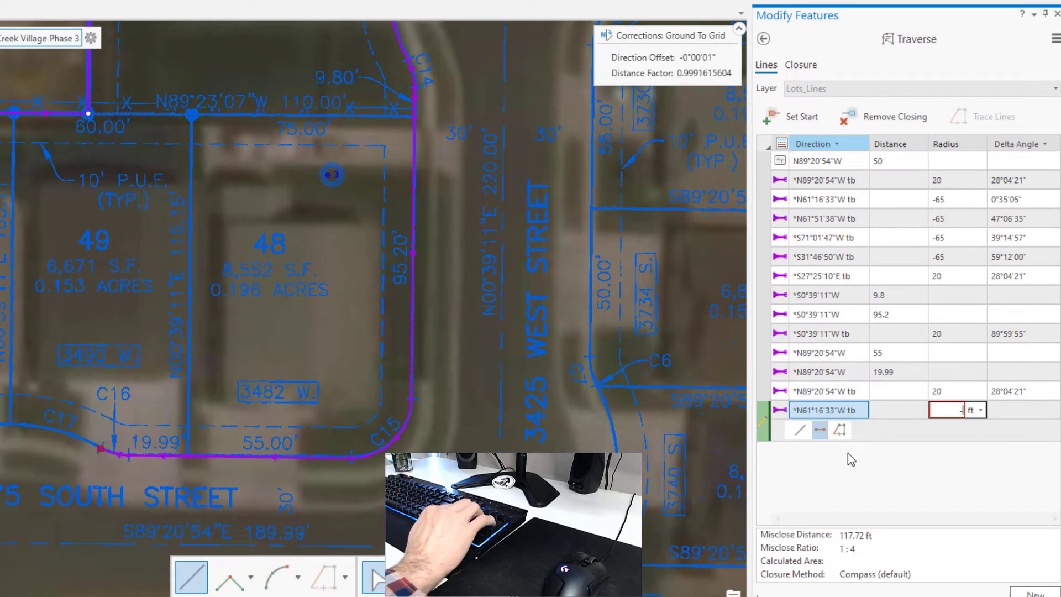
text(65)
key(Return)
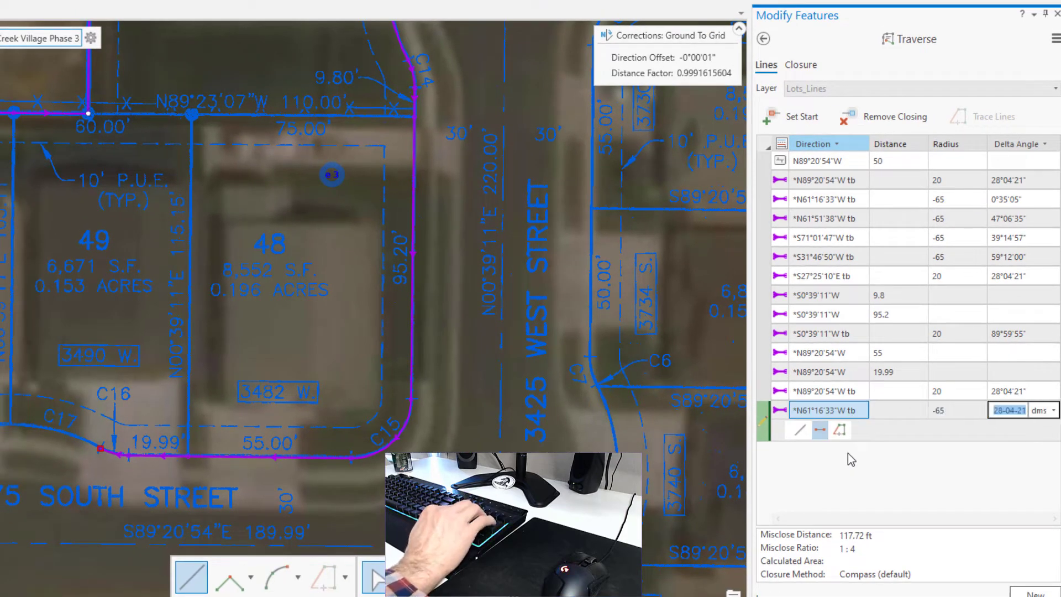
text(28.0446)
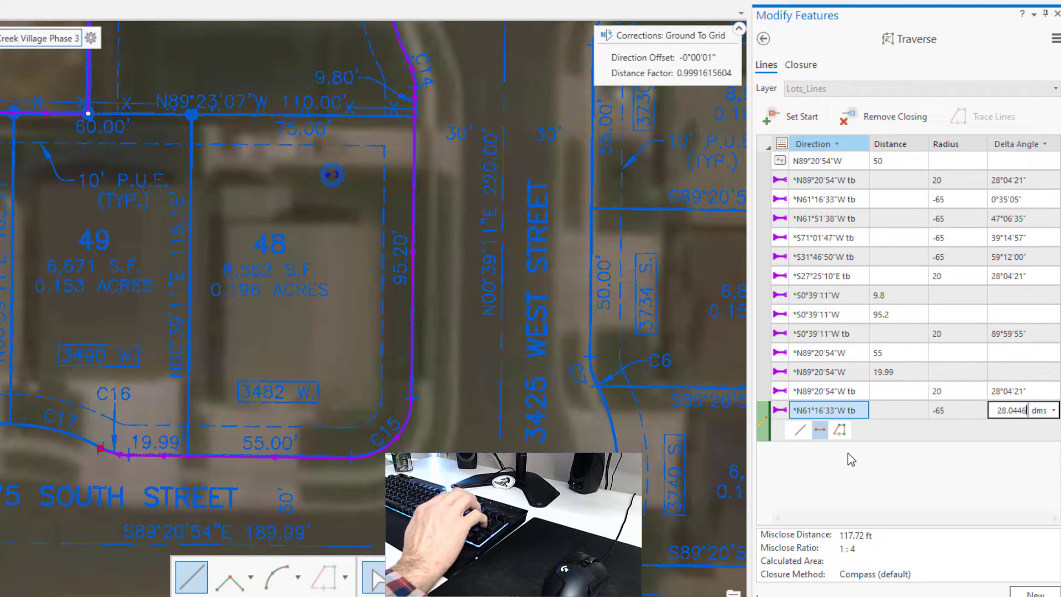
key(Return)
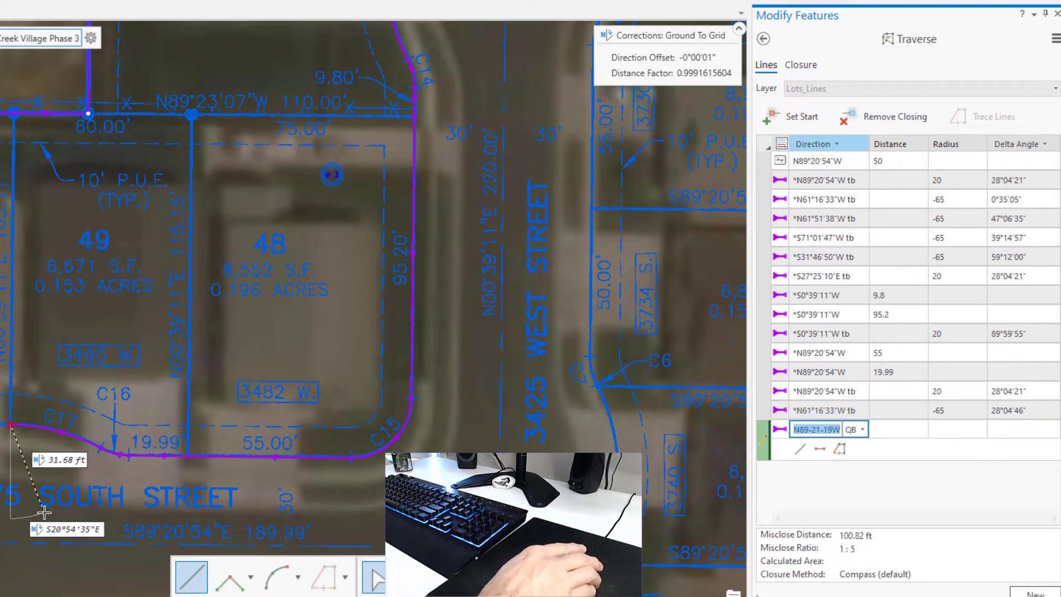
Add curve C18 as a tangent curve with radius -65 ft and delta angle 35°12'50"
drag(42, 511, 528, 222)
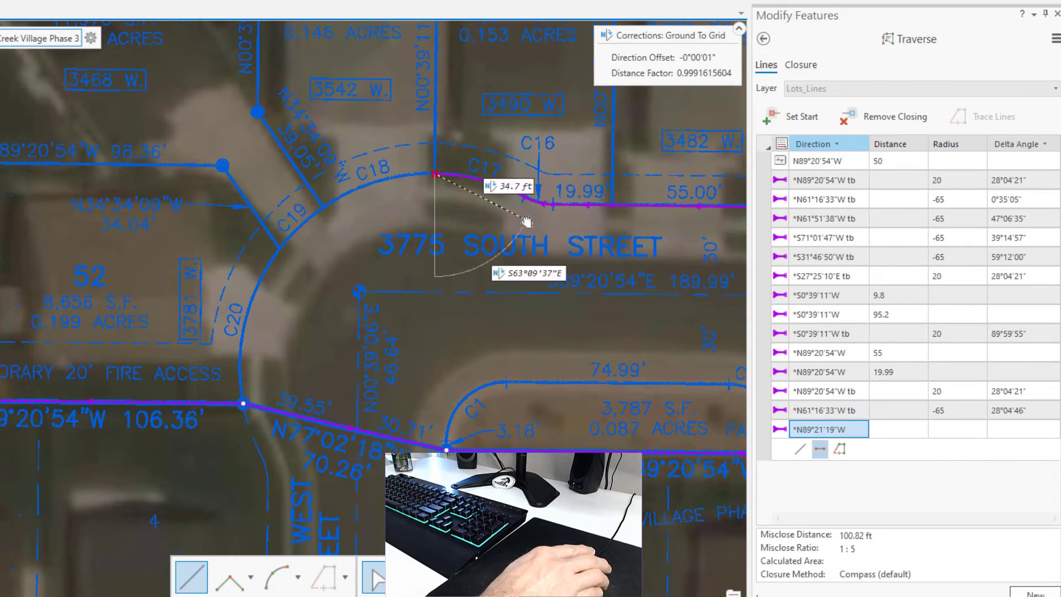
click(821, 450)
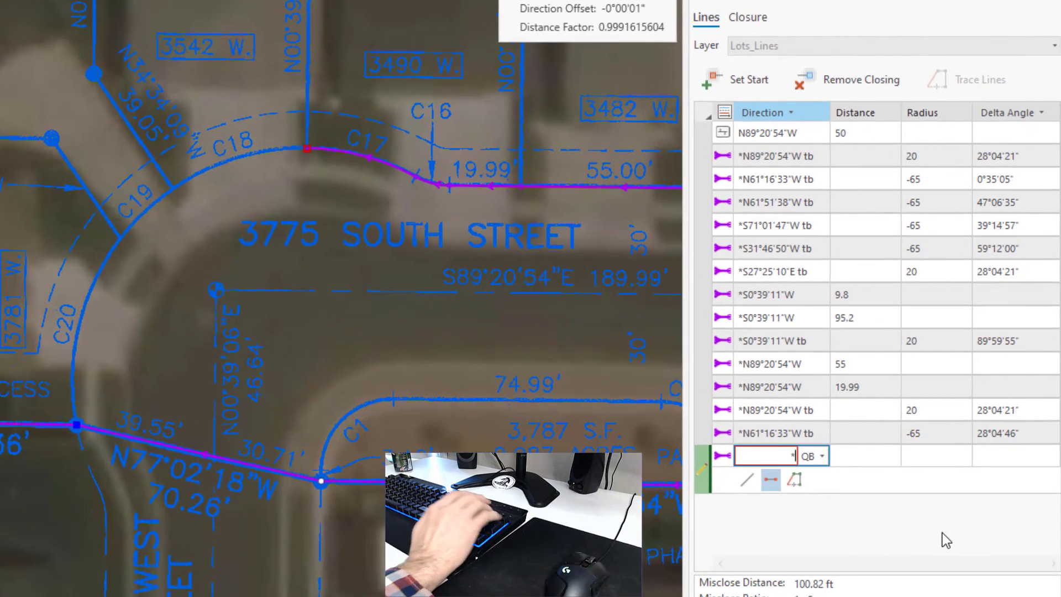
text(tb)
key(Tab)
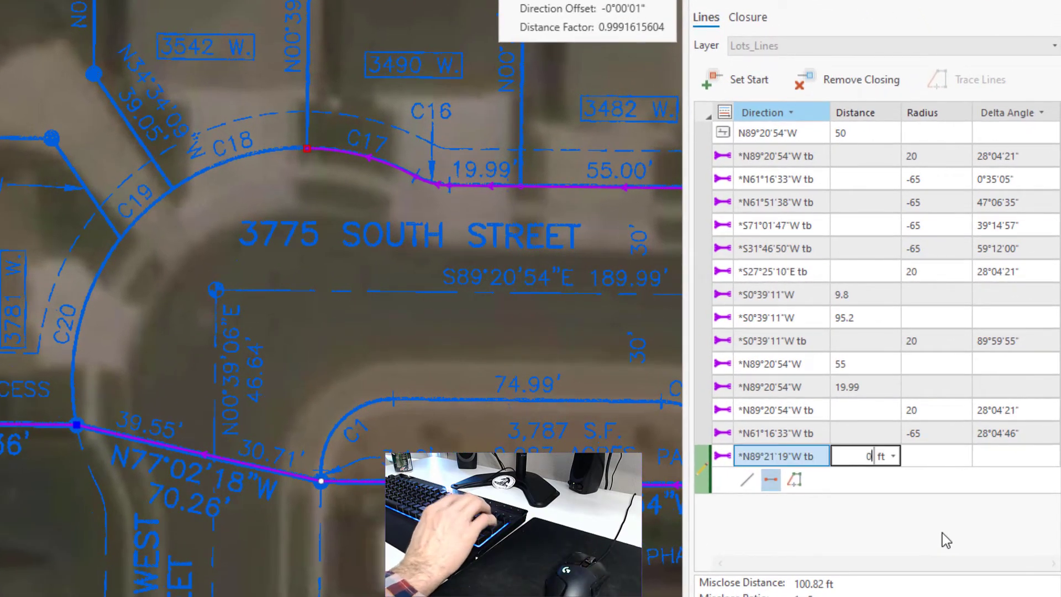
key(Tab)
key(Tab)
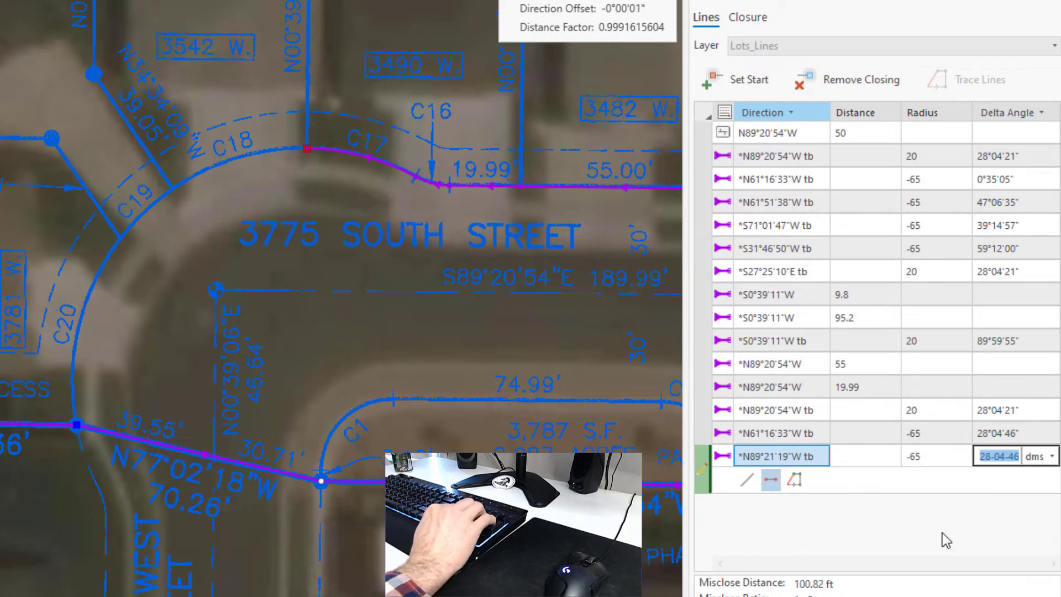
text(35.1250)
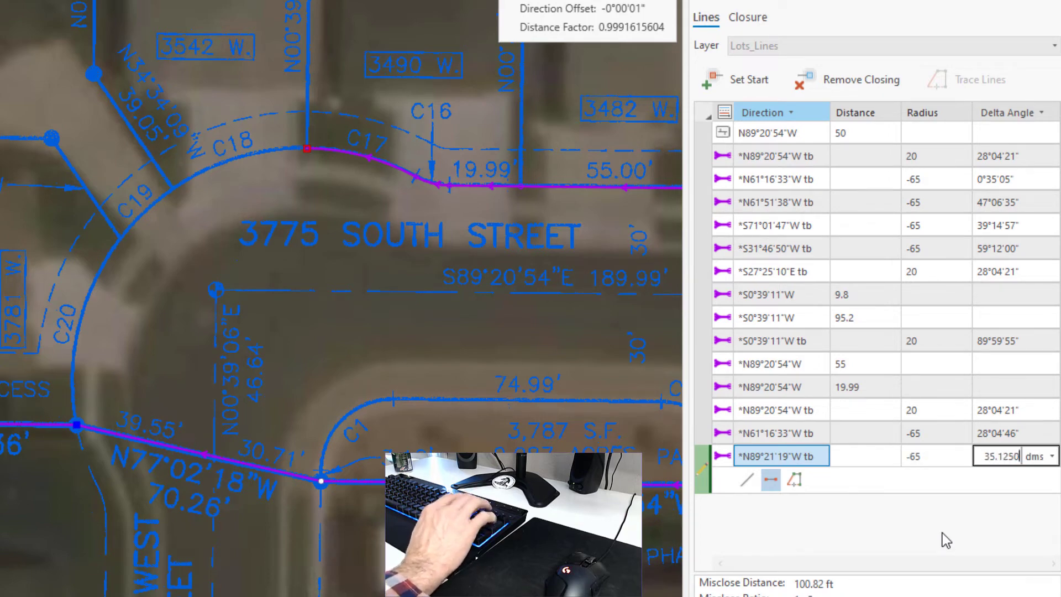
key(Return)
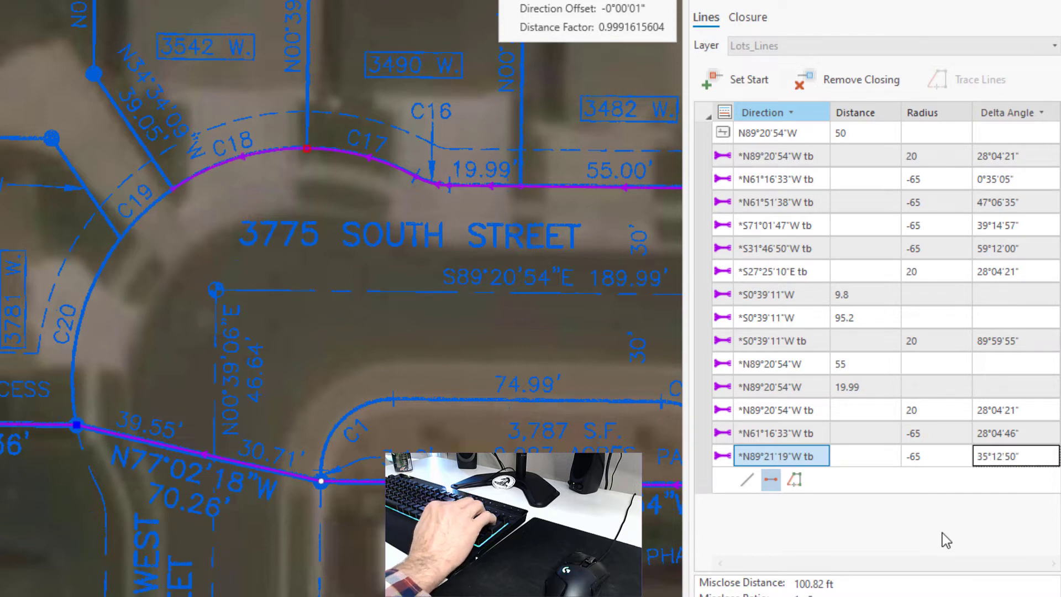
Add curve C19 as a tangent curve with radius -65 ft and delta angle 17°55'13"
key(Return)
key(Tab)
key(Tab)
key(Tab)
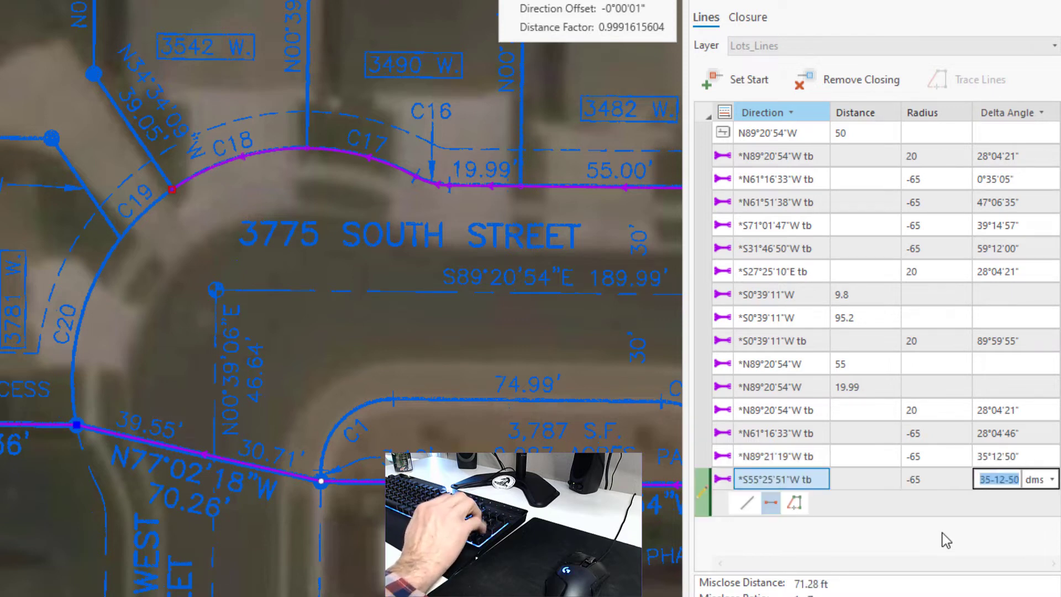
text(17.5513)
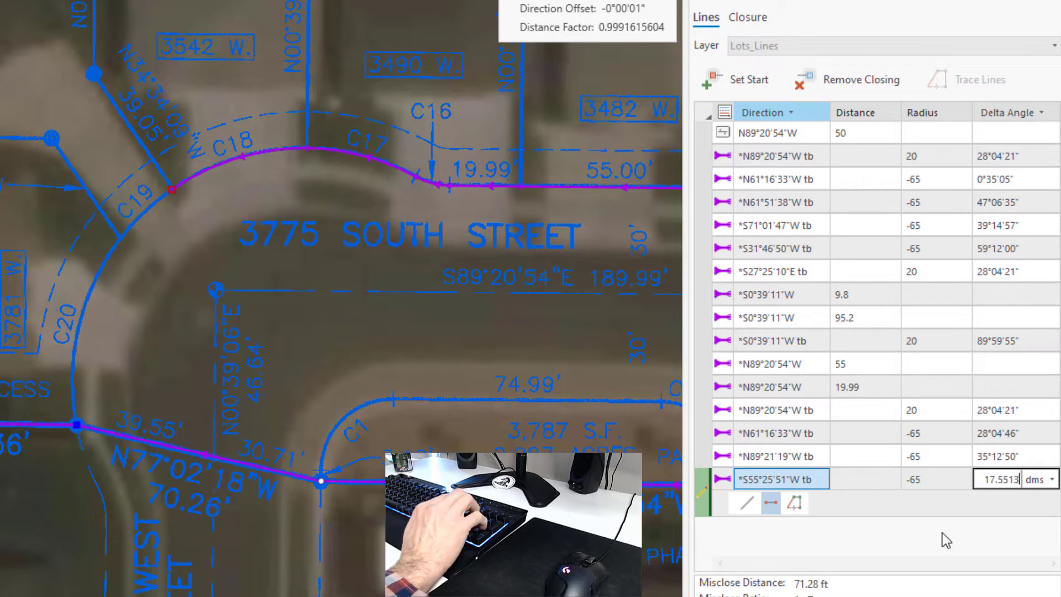
key(Return)
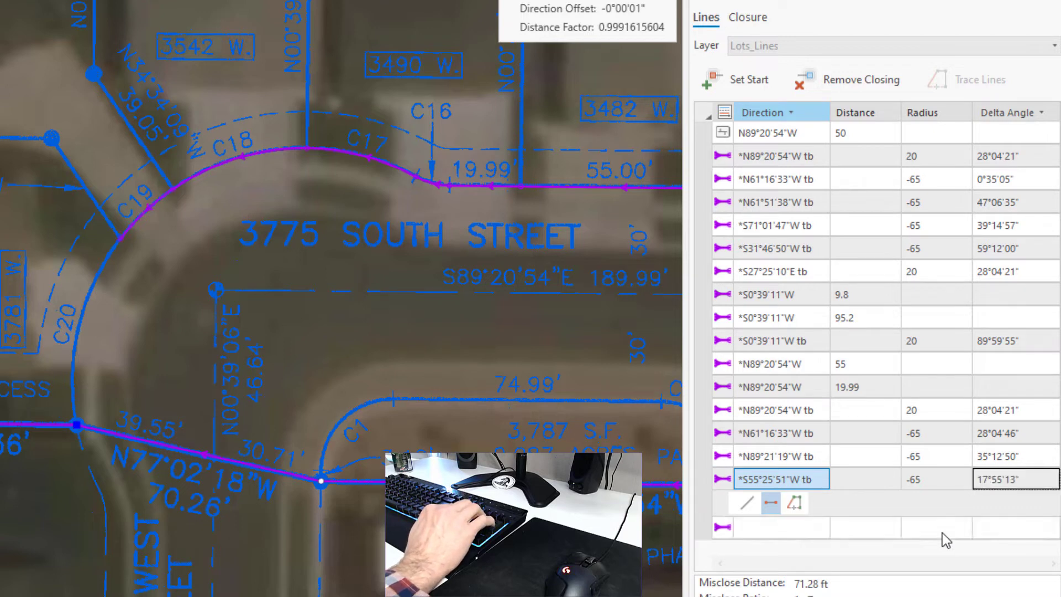
Add curve C20 along the front of lot 52 as a tangent curve with radius -65 ft and its delta angle from the plat
text(*)
key(Tab)
key(Tab)
key(Tab)
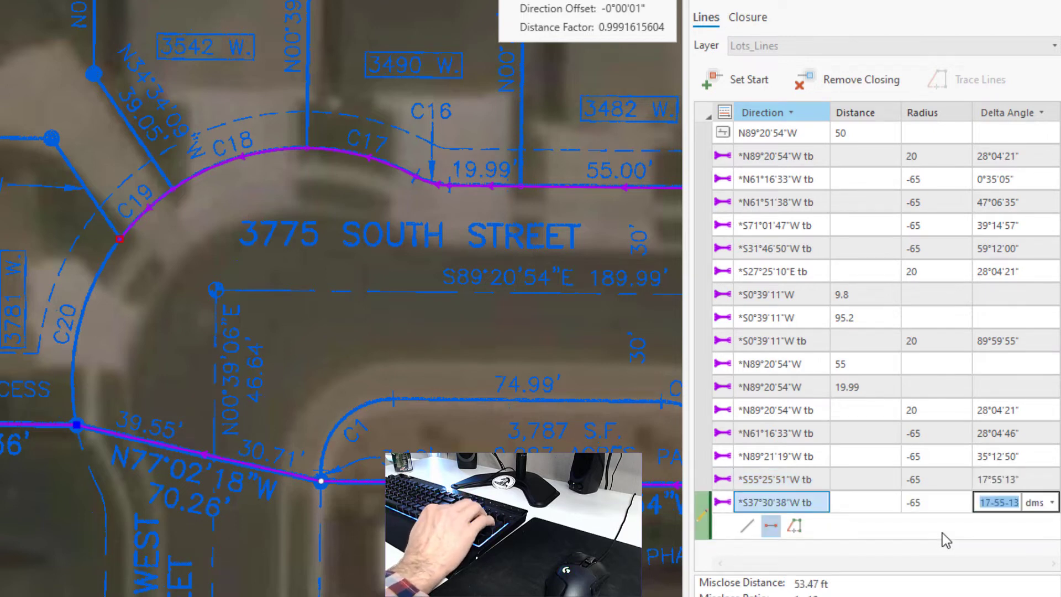
text(48)
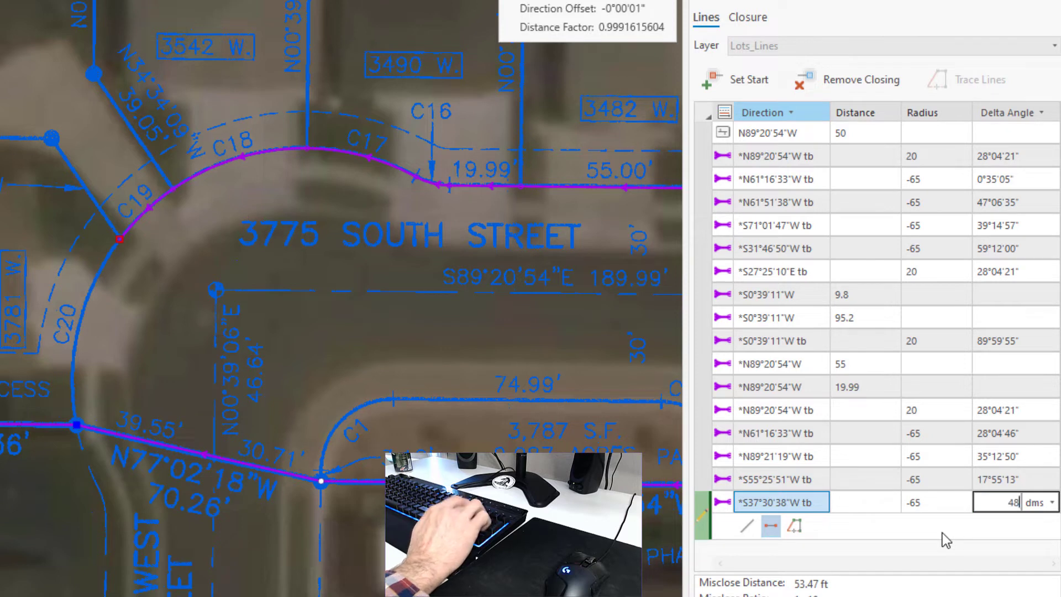
Complete curve C20 with a delta angle of 48°34'47" and start a new traverse
text(.3447)
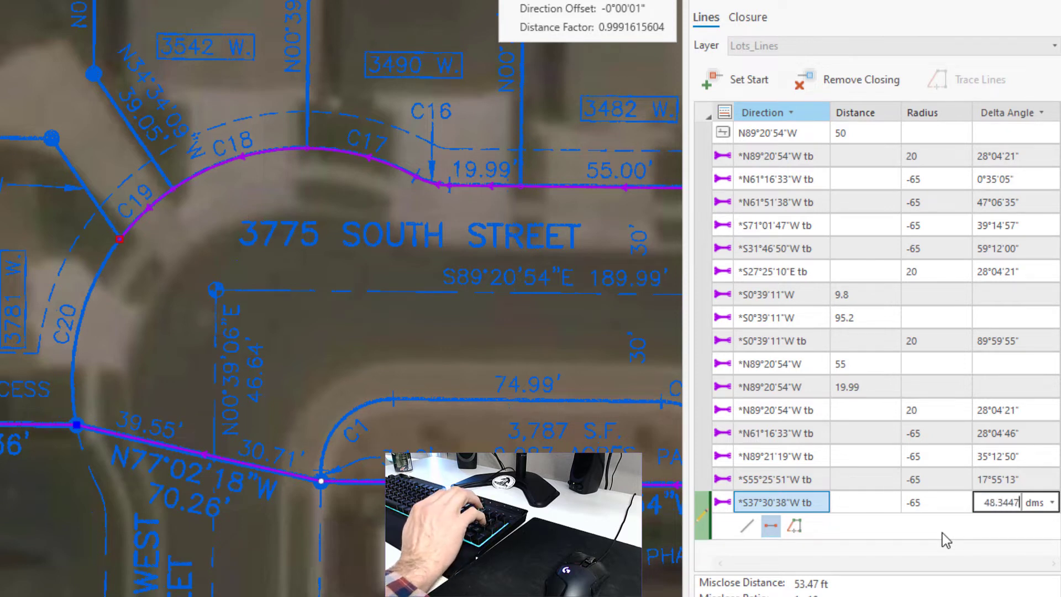
key(Return)
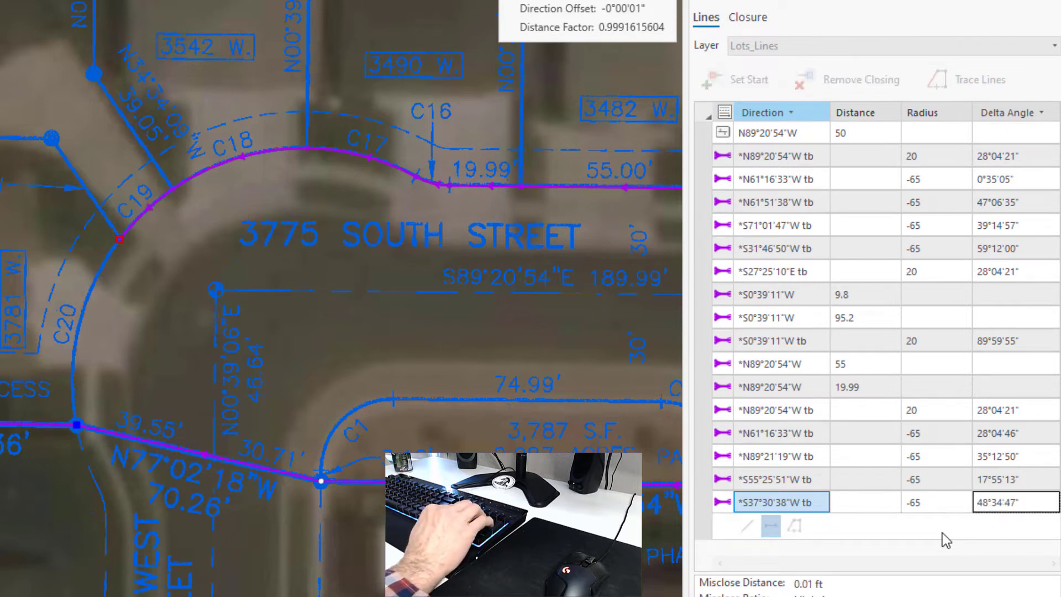
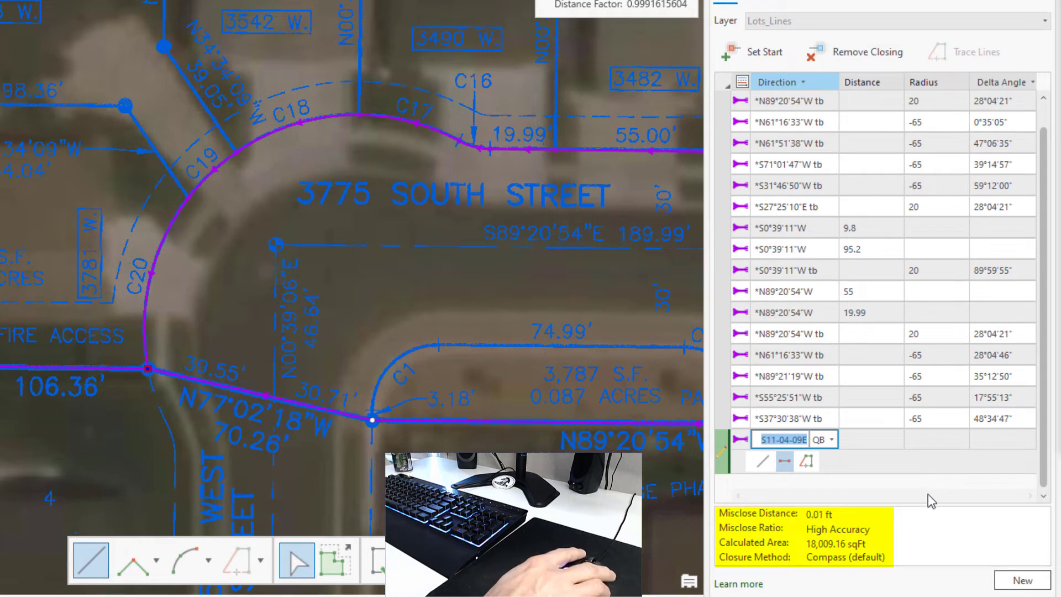
click(1022, 580)
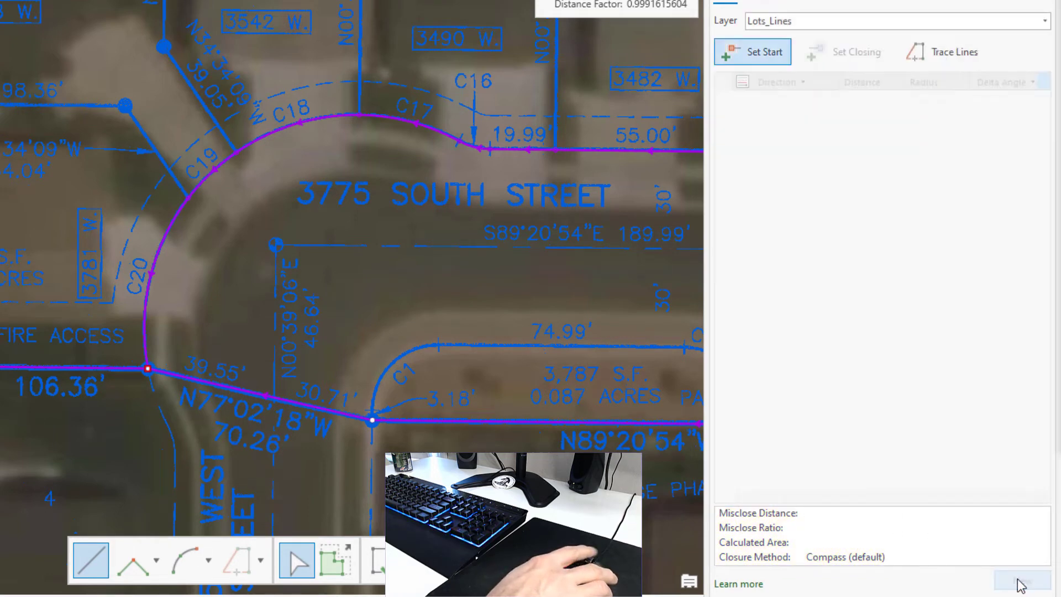
Set the traverse start at the corner beside the 3.18' label and its closing point at the upper vertex of the long eastern boundary line
click(374, 420)
scroll(551, 324, down, 3)
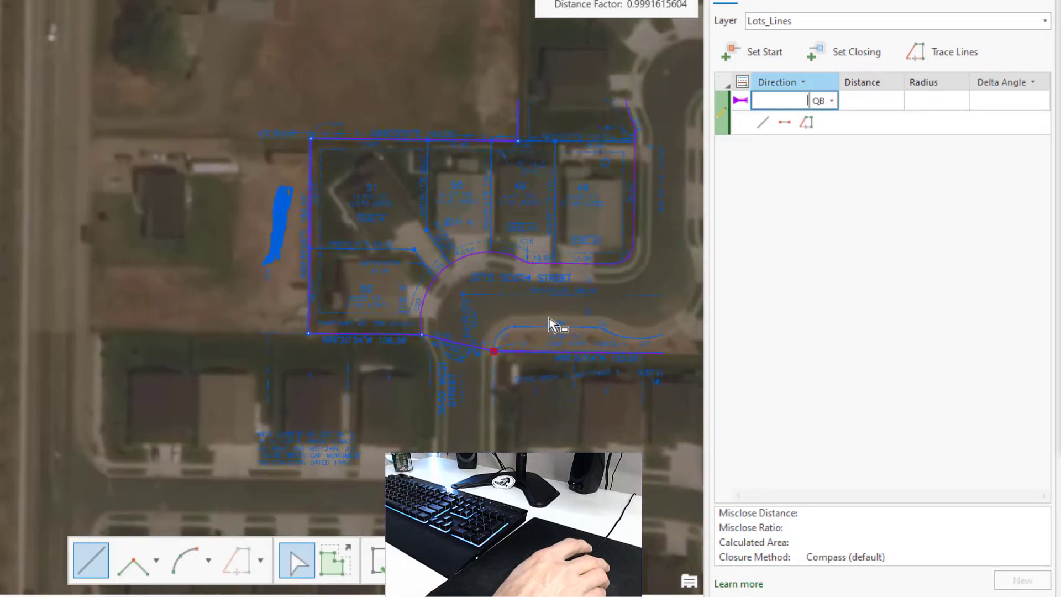
drag(657, 216, 350, 284)
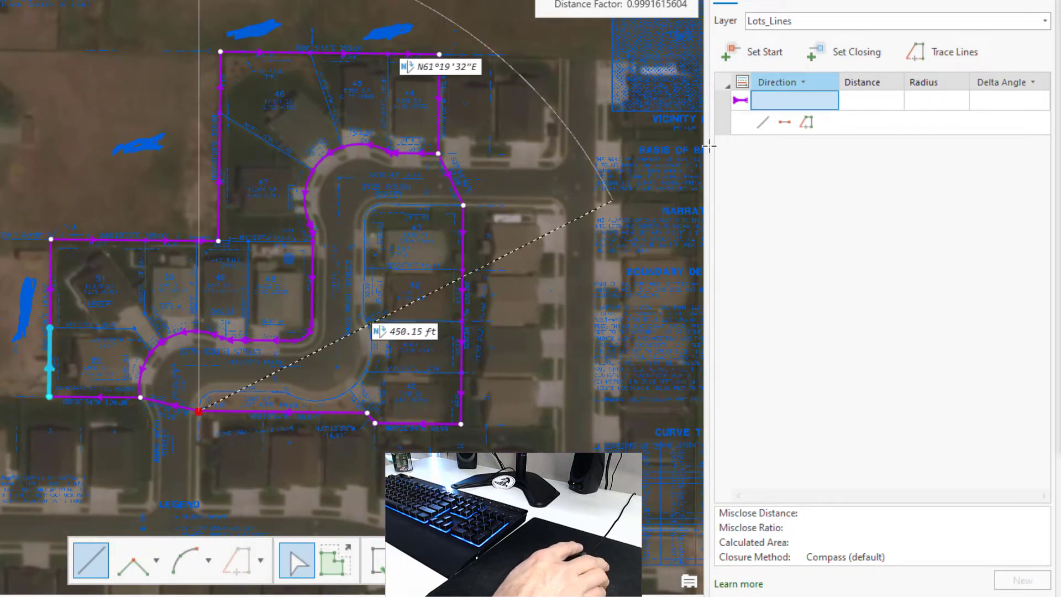
click(858, 54)
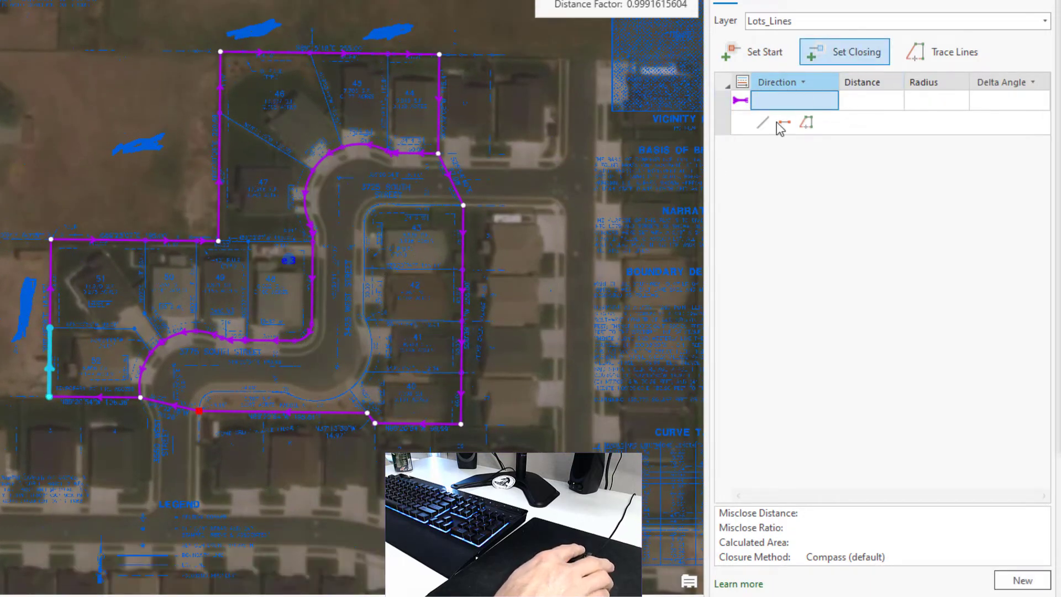
click(465, 205)
scroll(223, 420, up, 5)
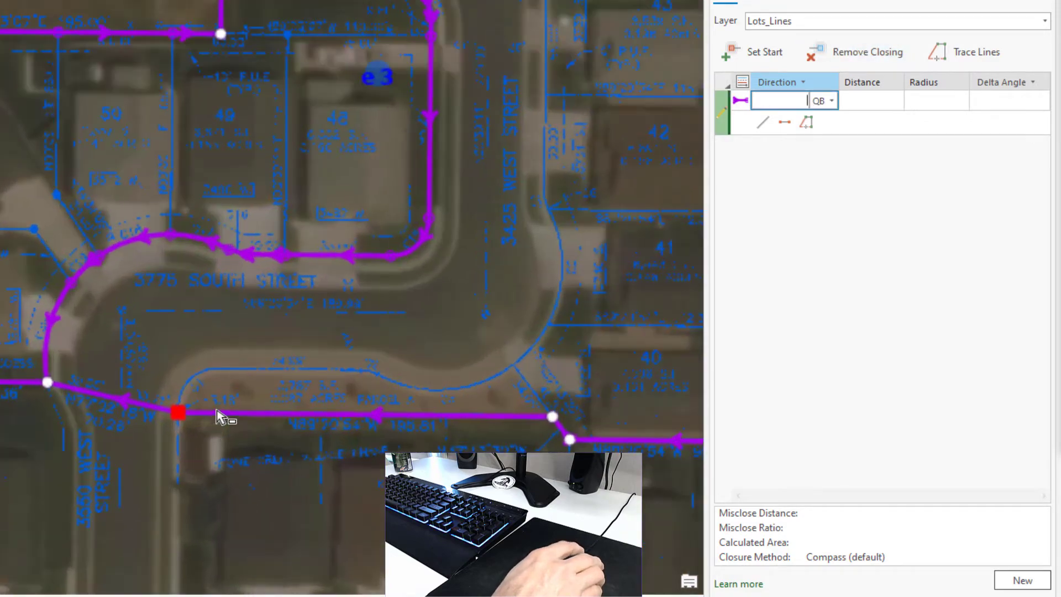
Enter the first course as a straight line bearing N0°39'06"E for 3.18 ft
drag(280, 347, 437, 343)
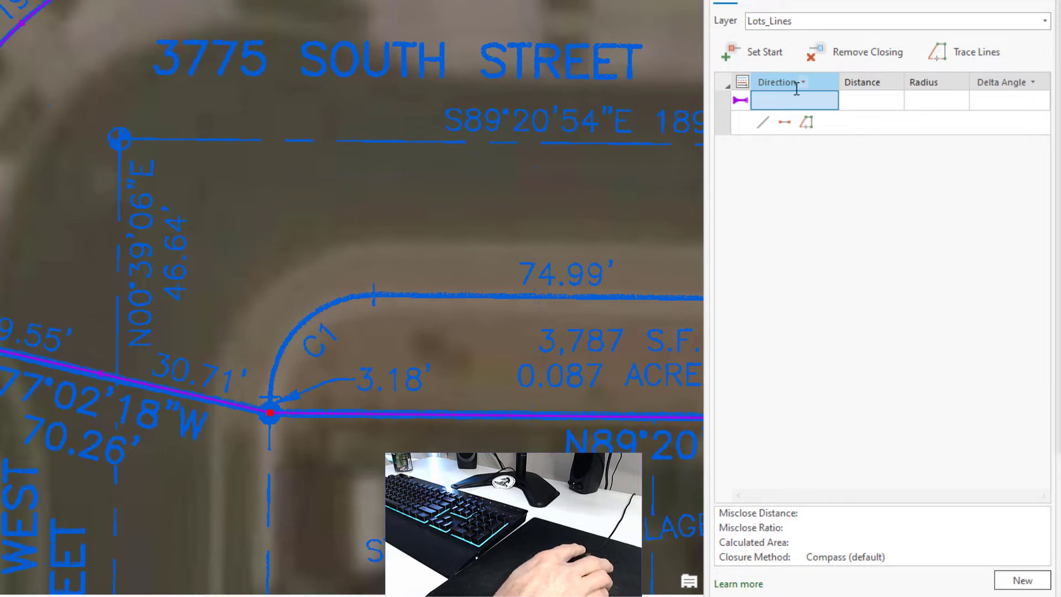
click(796, 100)
text(.3906-)
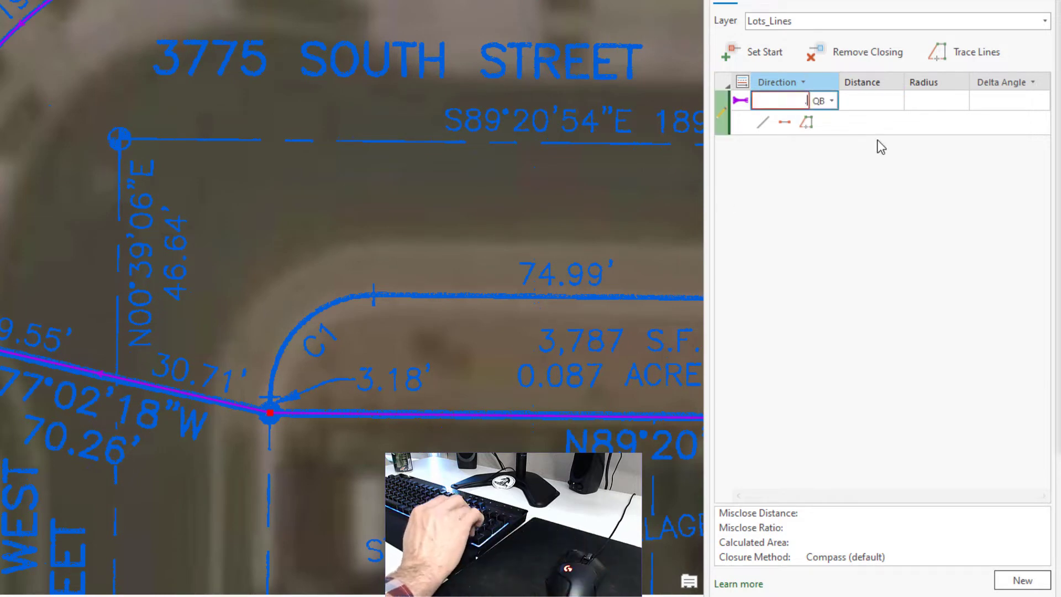
text(1)
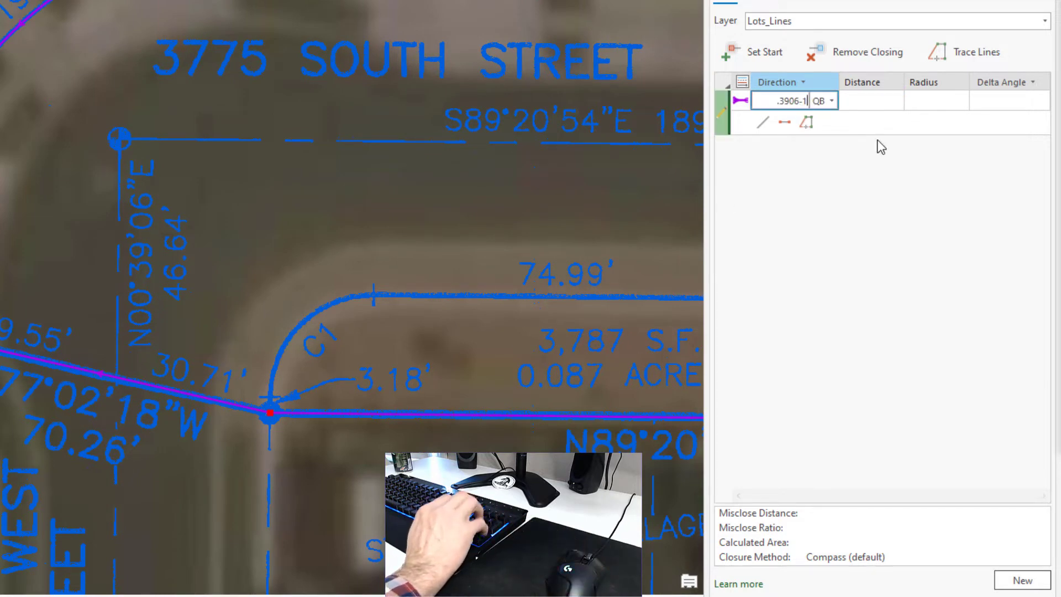
key(Tab)
text(3.18)
key(Return)
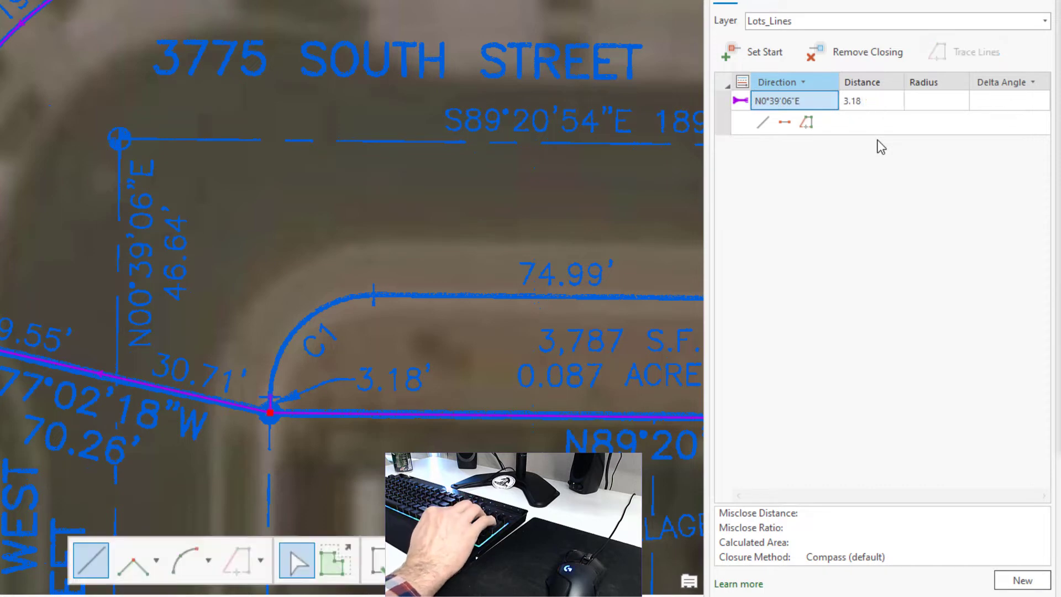
Add curve C1 tangent to the previous course with radius 20 ft and delta angle 90°00'00"
text(*)
key(Tab)
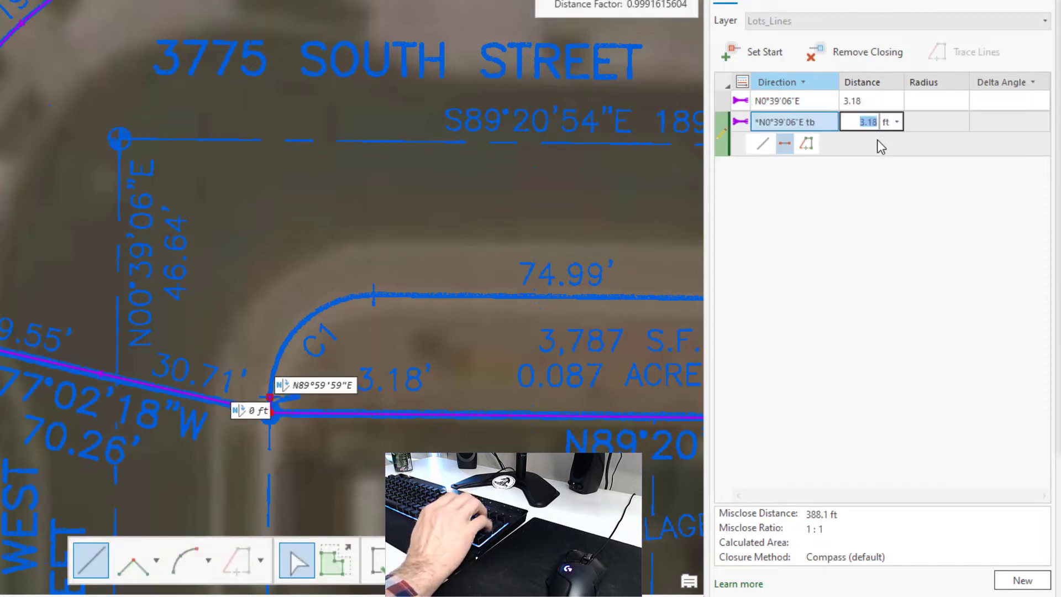
text(0)
key(Tab)
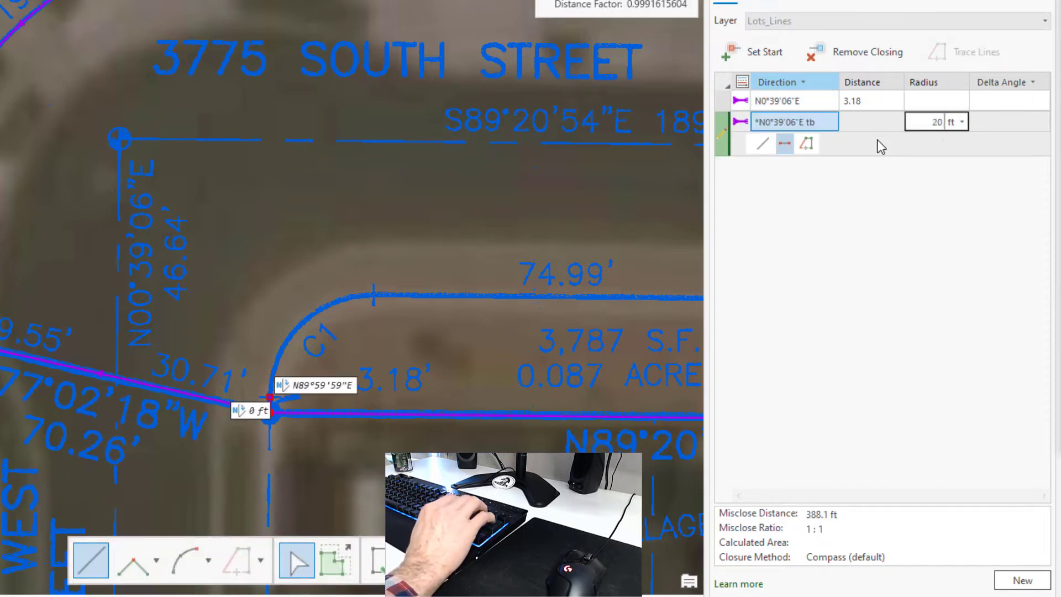
key(Tab)
key(Tab)
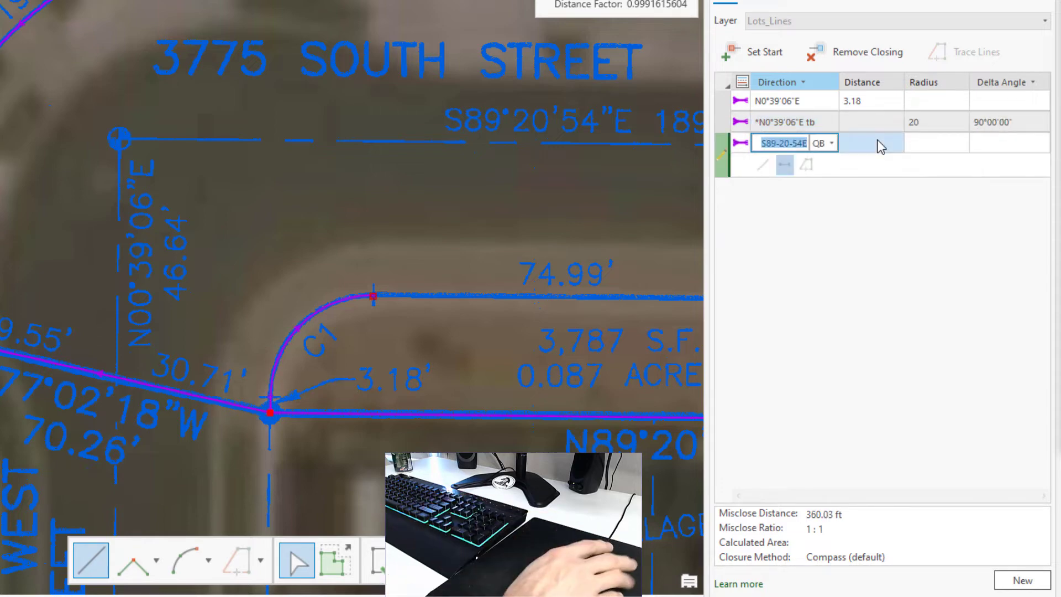
Add the straight course after C1 along the tangent bearing S89°20'54"E for 74.99 ft
drag(497, 268, 199, 244)
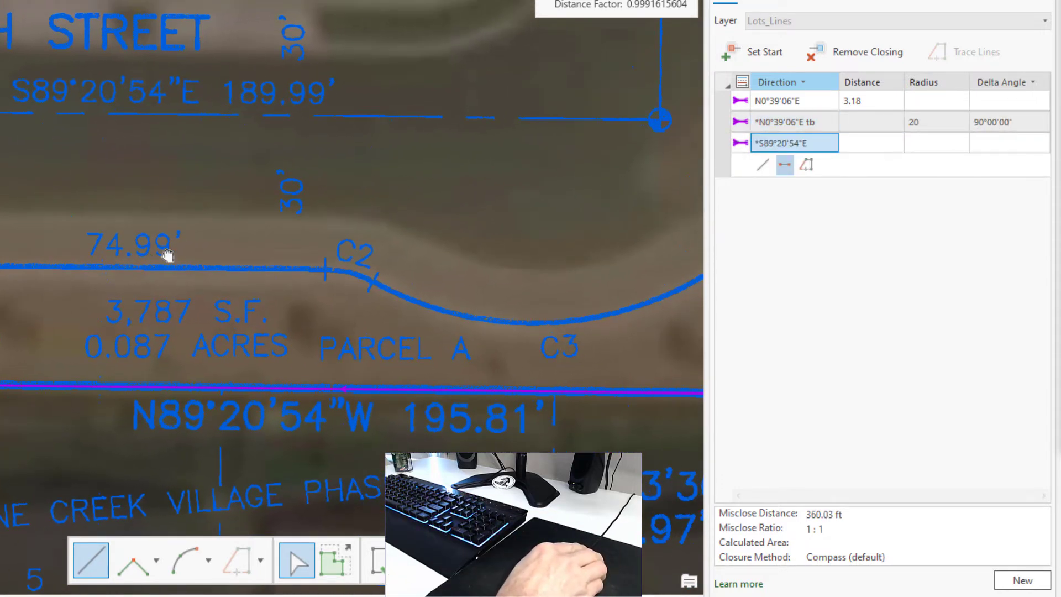
click(788, 144)
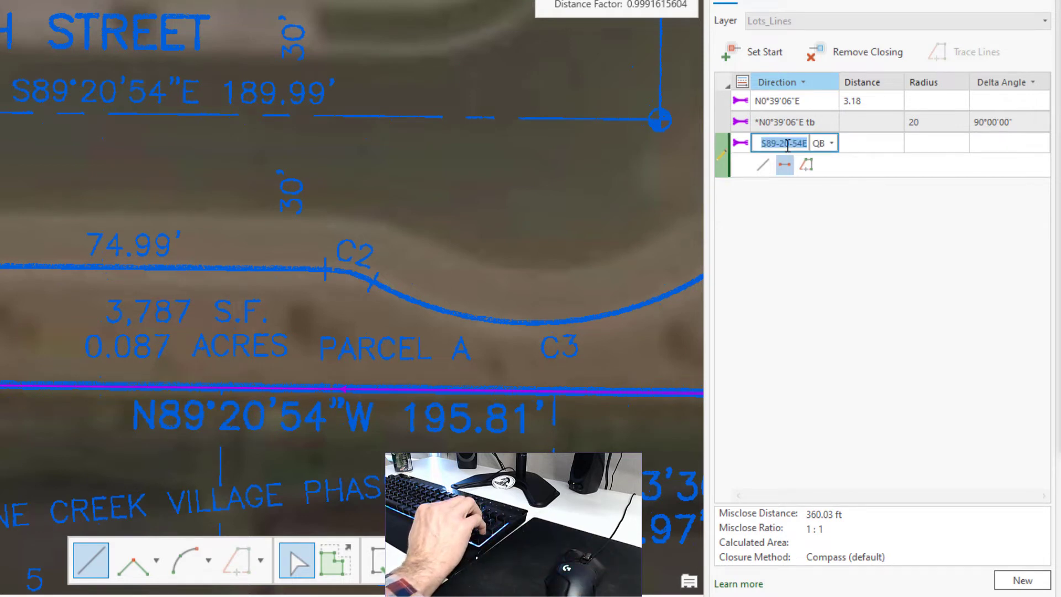
key(Tab)
text(74.99)
key(Return)
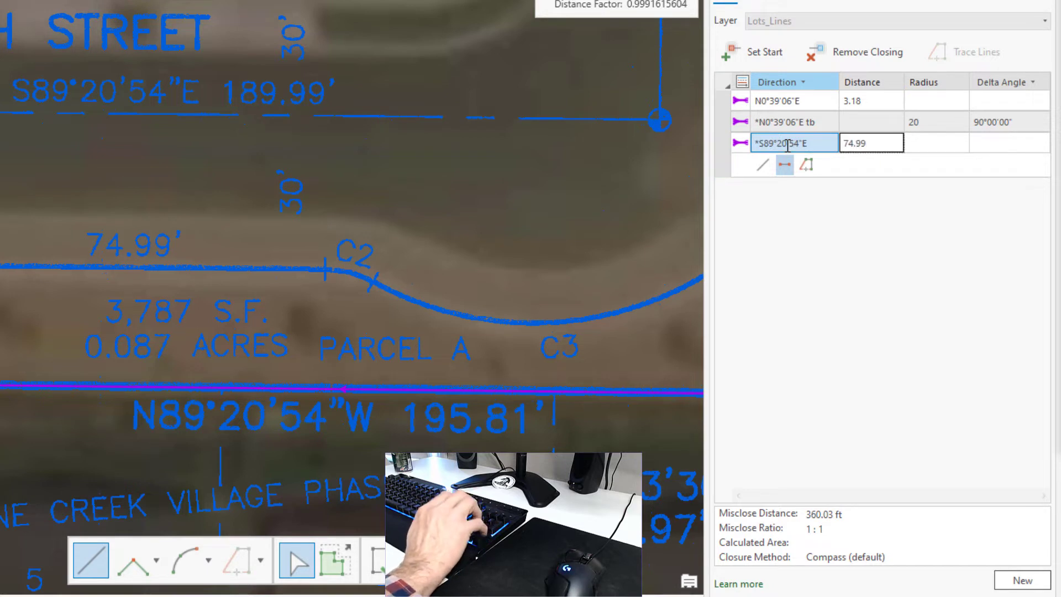
Add curve C2 tangent to the straight course with radius 20 ft and delta angle 28°04'21"
text(*)
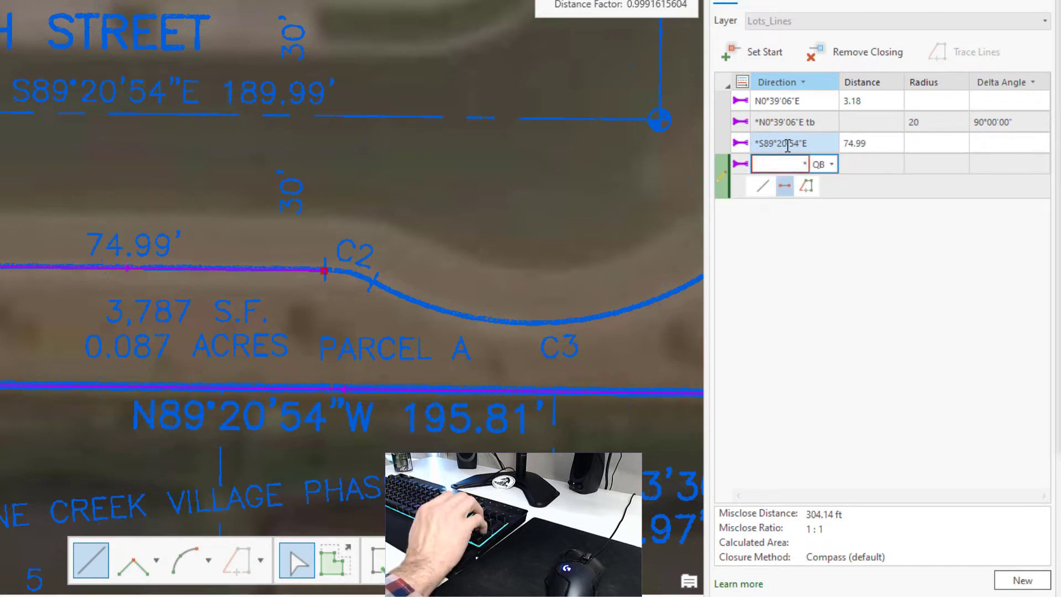
key(Tab)
key(Tab)
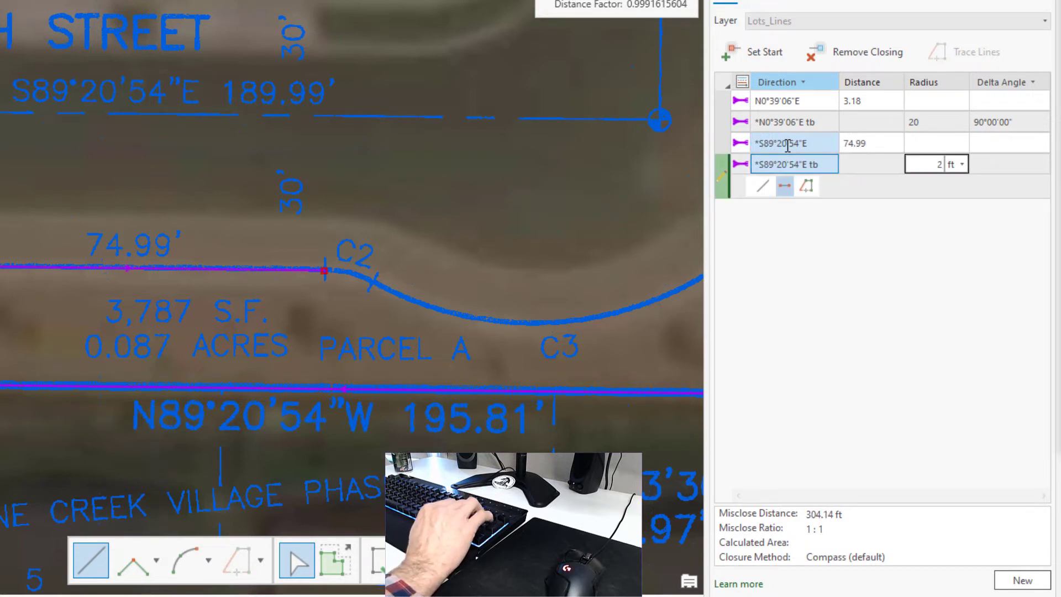
text(20)
key(Tab)
text(28.0421)
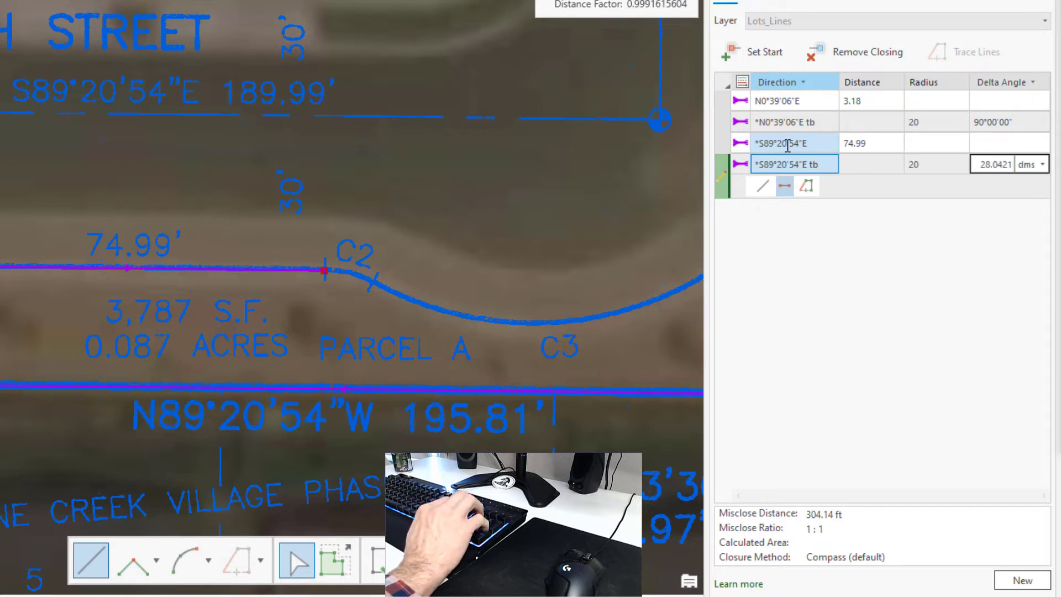
key(Return)
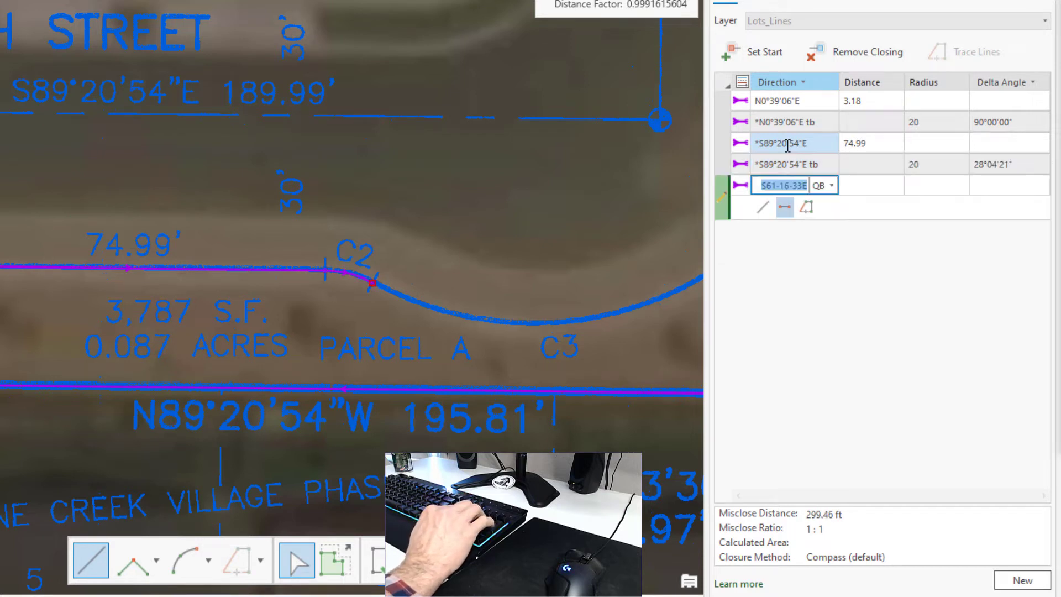
Add curve C3 tangent to C2 with radius -65 ft and delta angle 65°56'57"
key(BackSpace)
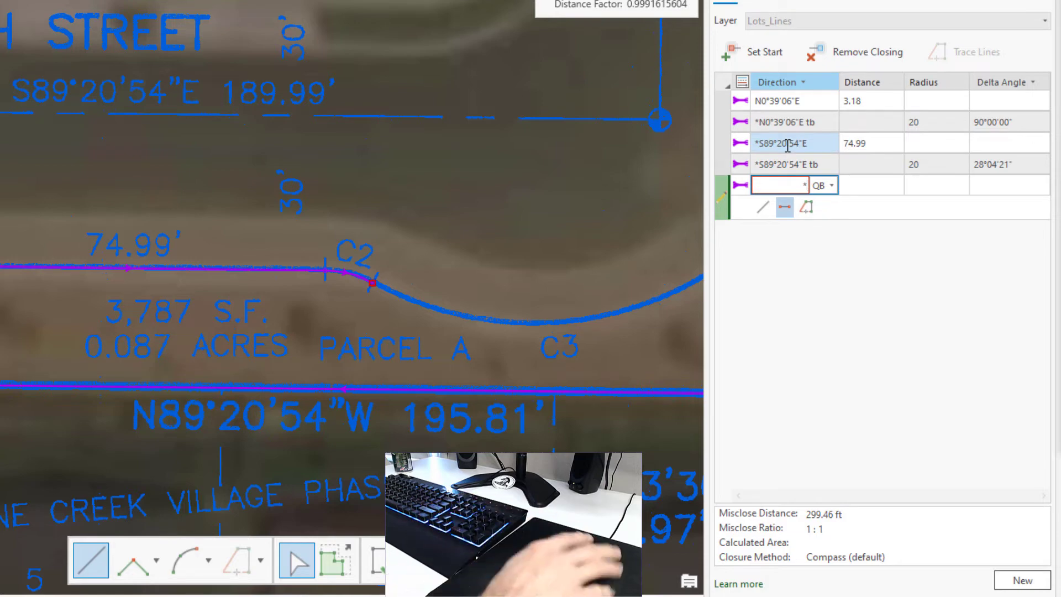
drag(605, 167, 291, 284)
scroll(291, 284, down, 2)
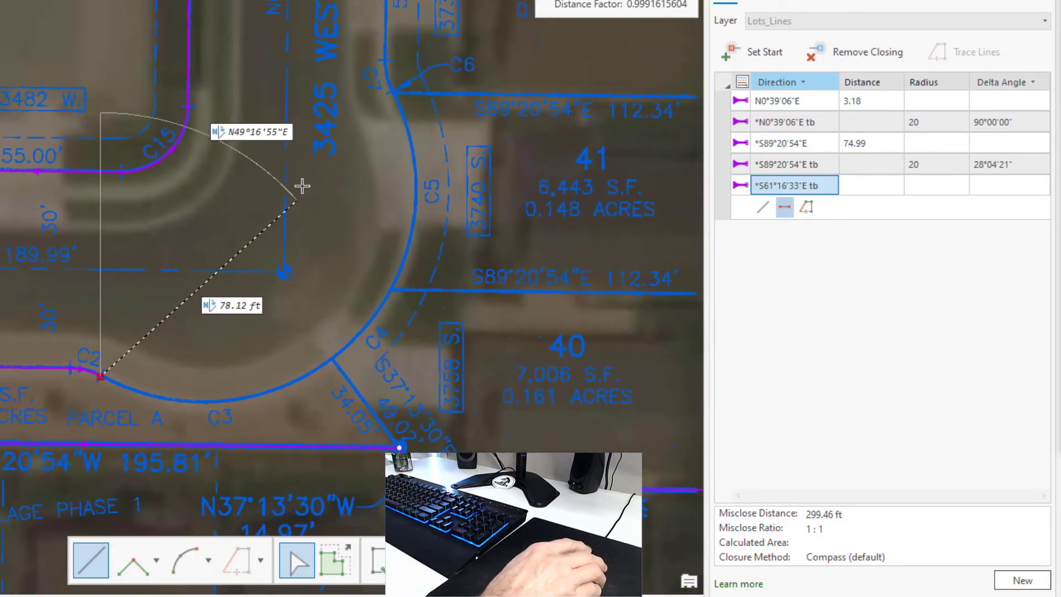
drag(303, 190, 280, 244)
click(785, 207)
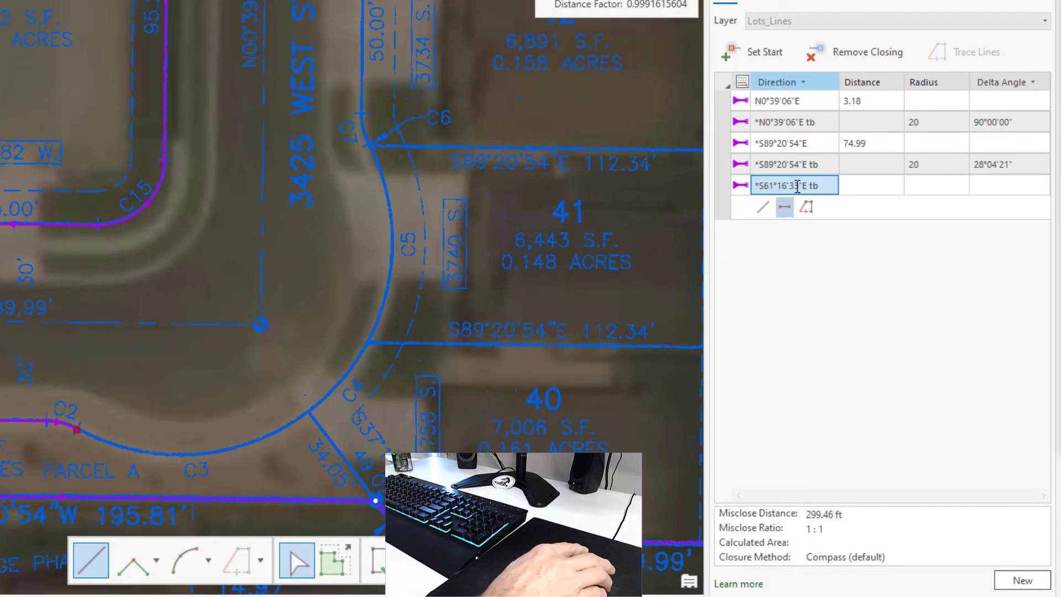
click(921, 187)
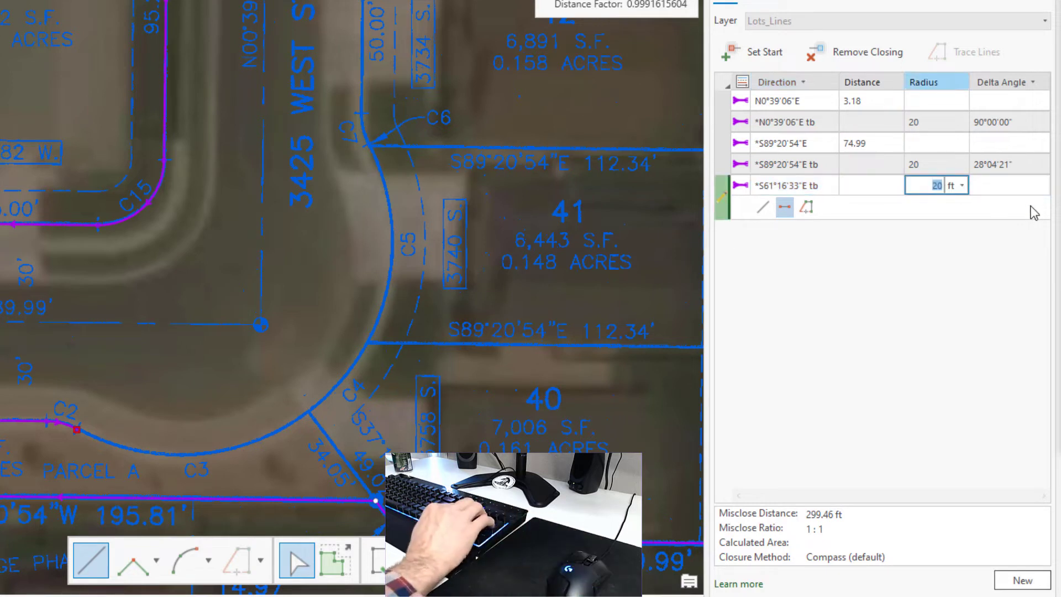
text(-65)
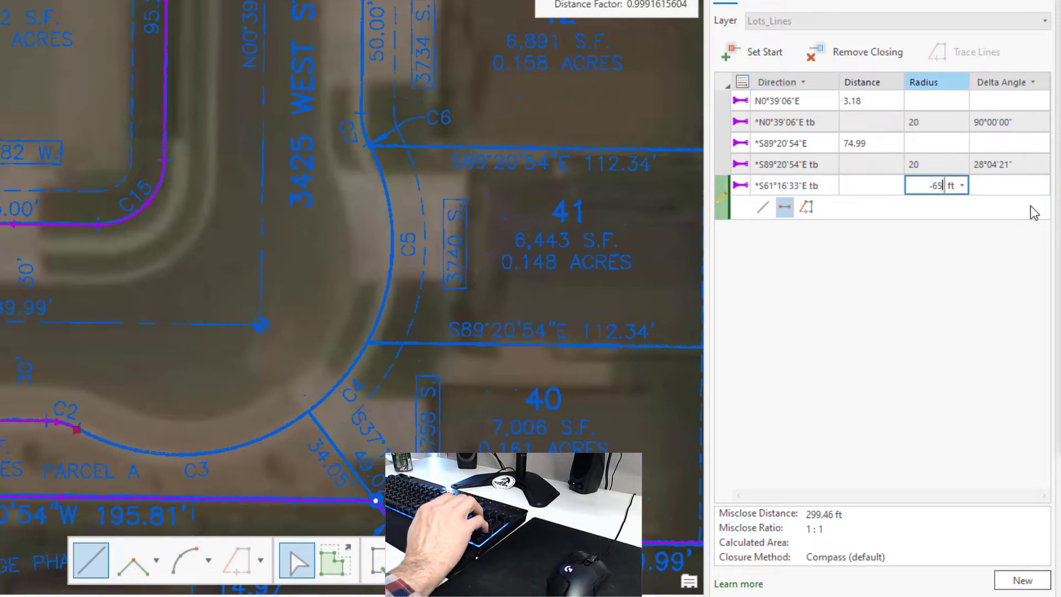
key(Tab)
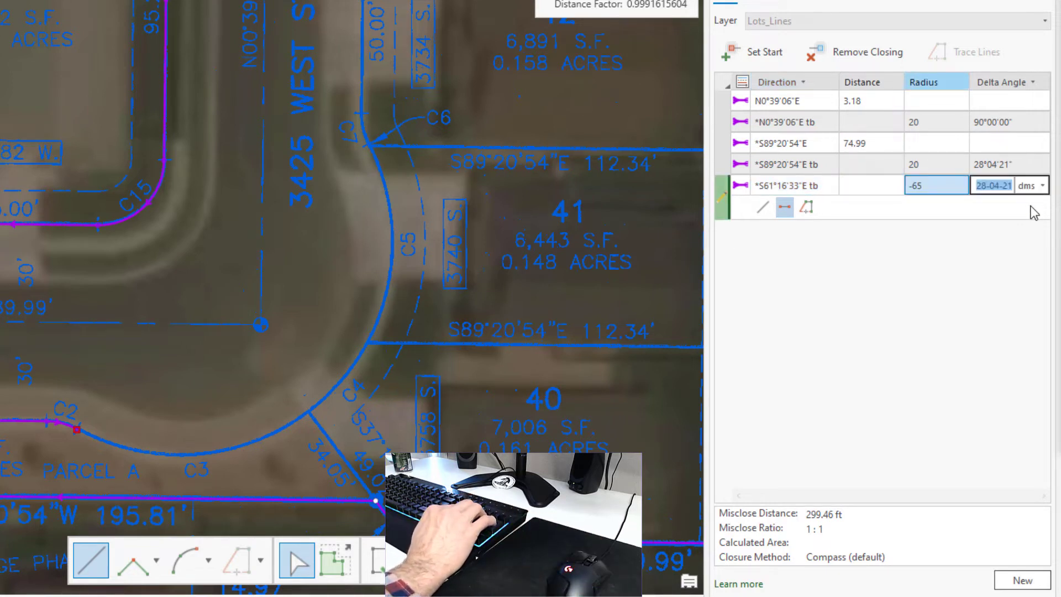
text(65.5657)
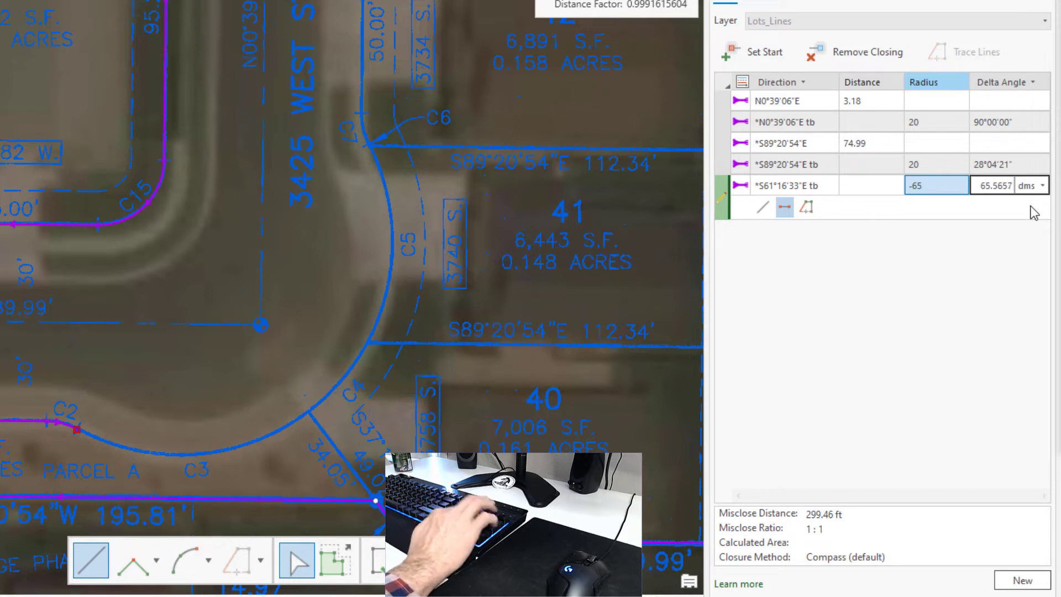
key(Return)
Add curve C4 tangent to C3 with radius -65 ft and delta angle 24°38'19"
key(Tab)
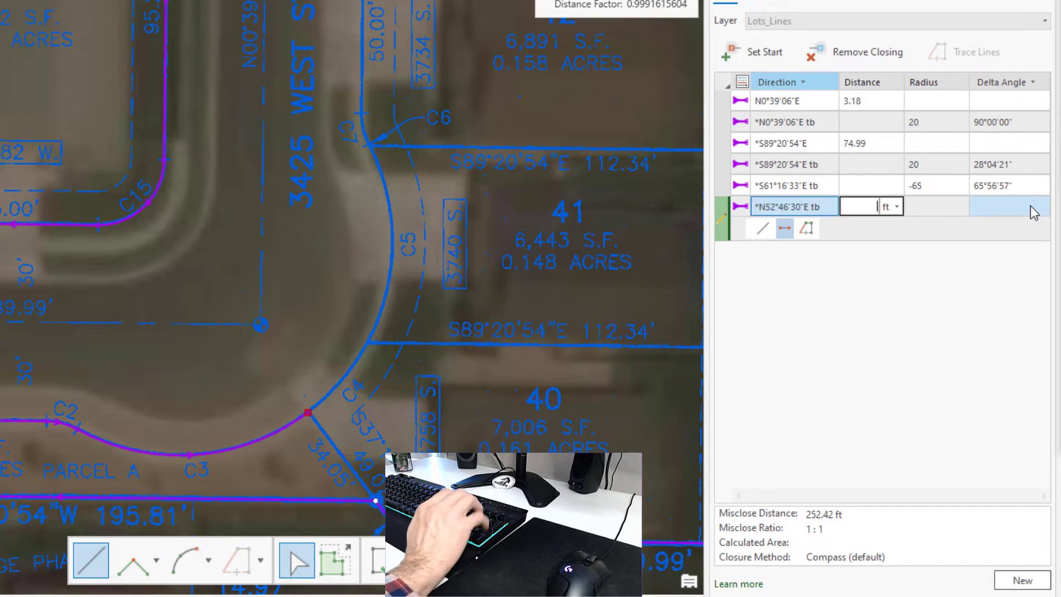
key(Tab)
key(Tab)
text(2)
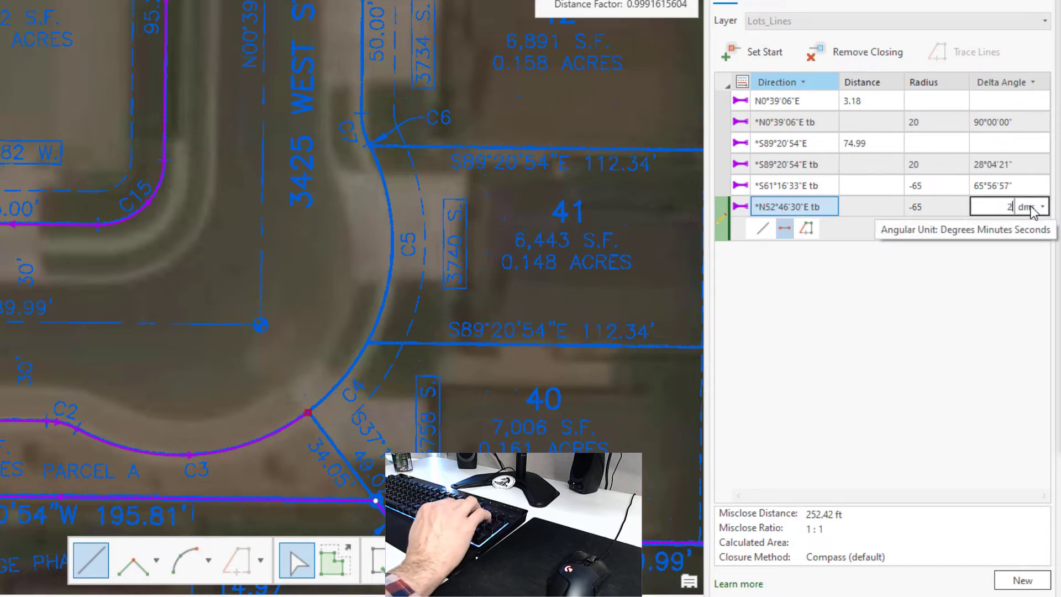
text(4.3819)
key(Return)
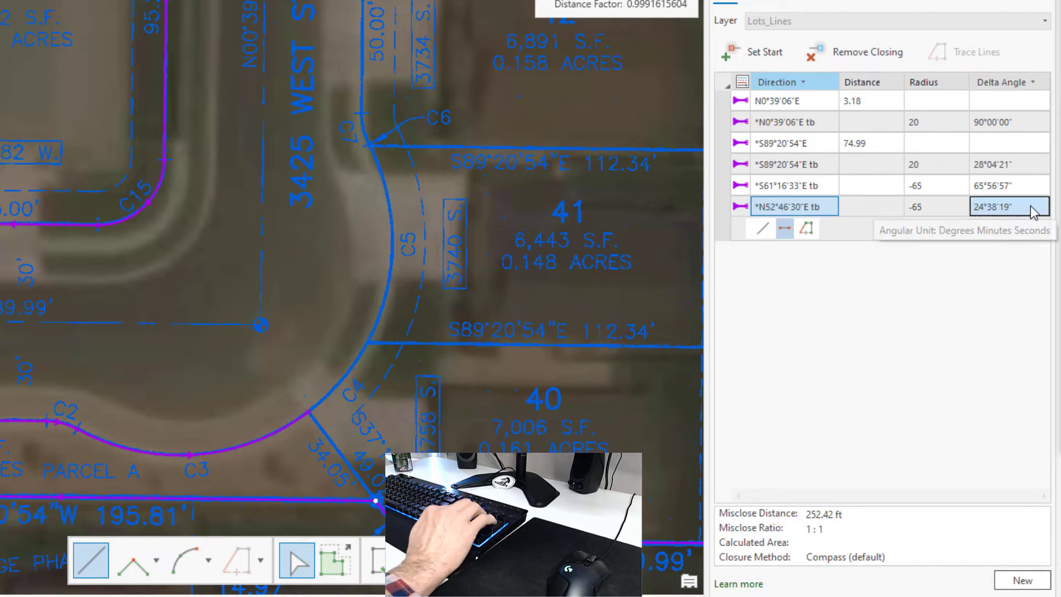
Add curve C5 tangent to C4 with radius -65 ft and delta angle 54°58'22"
key(Tab)
key(Tab)
key(Tab)
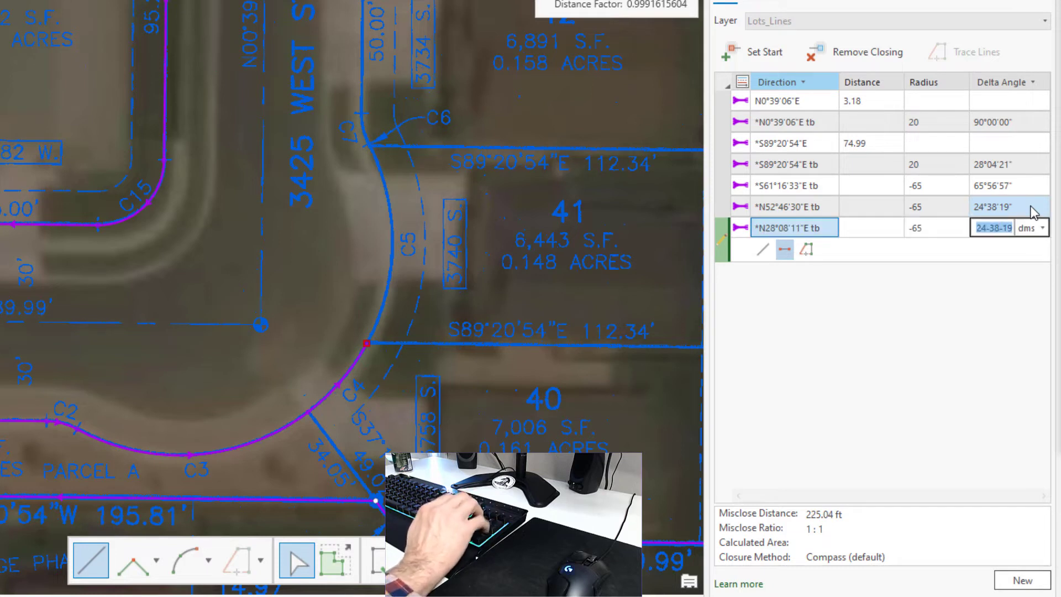
text(54.5822)
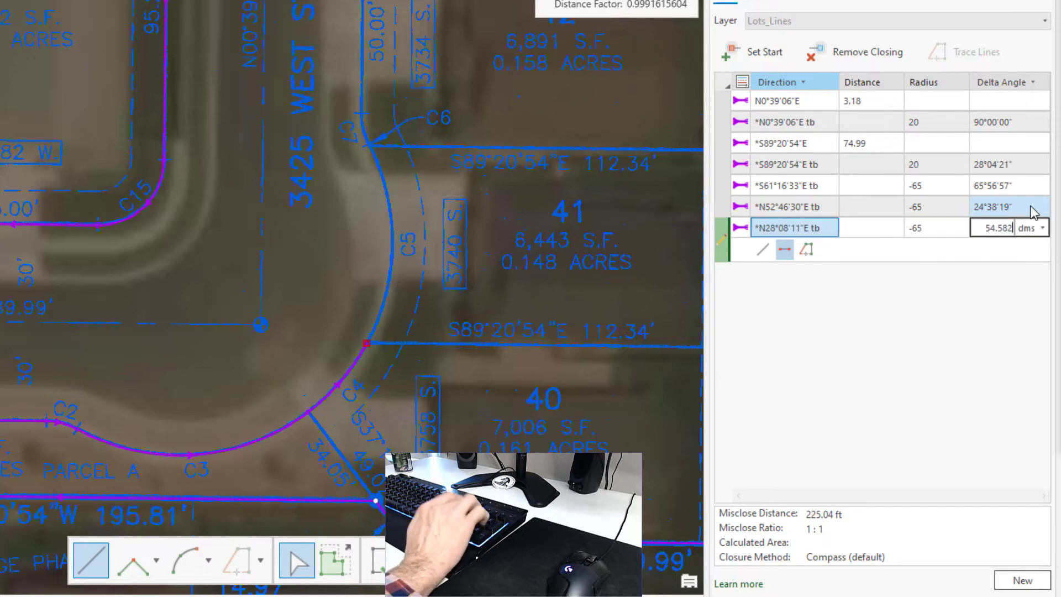
key(Return)
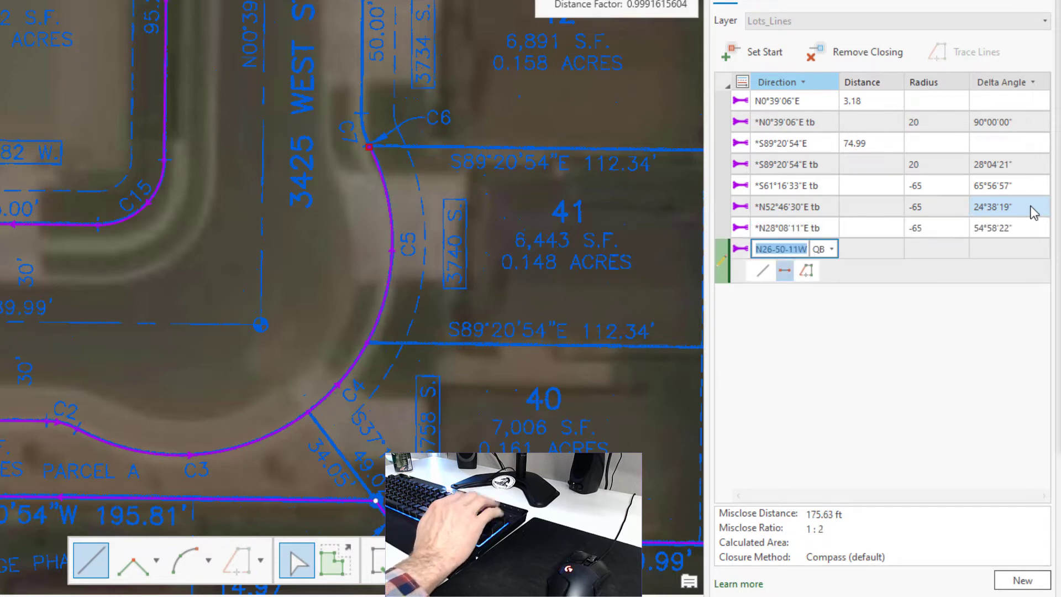
Add curve C6 tangent to C5 with radius -65 ft and delta angle 0°34'59"
text(*)
key(Tab)
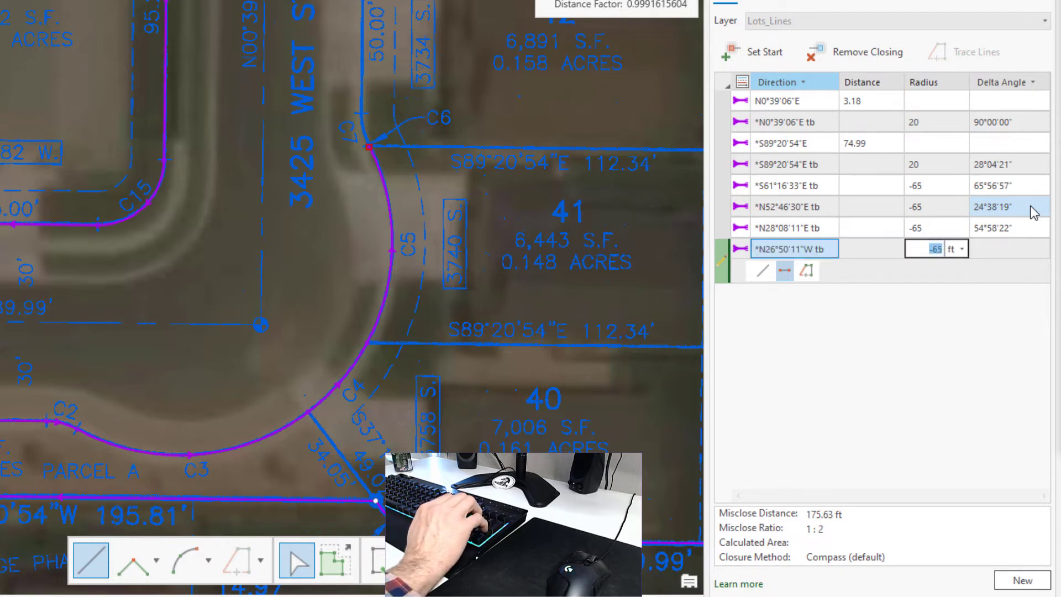
key(Tab)
key(BackSpace)
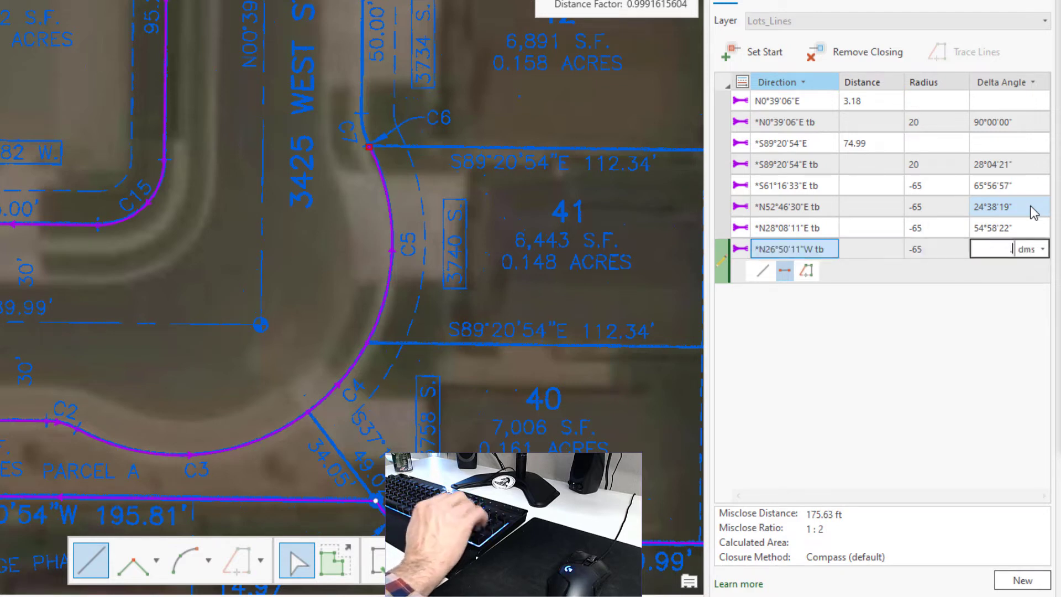
key(Return)
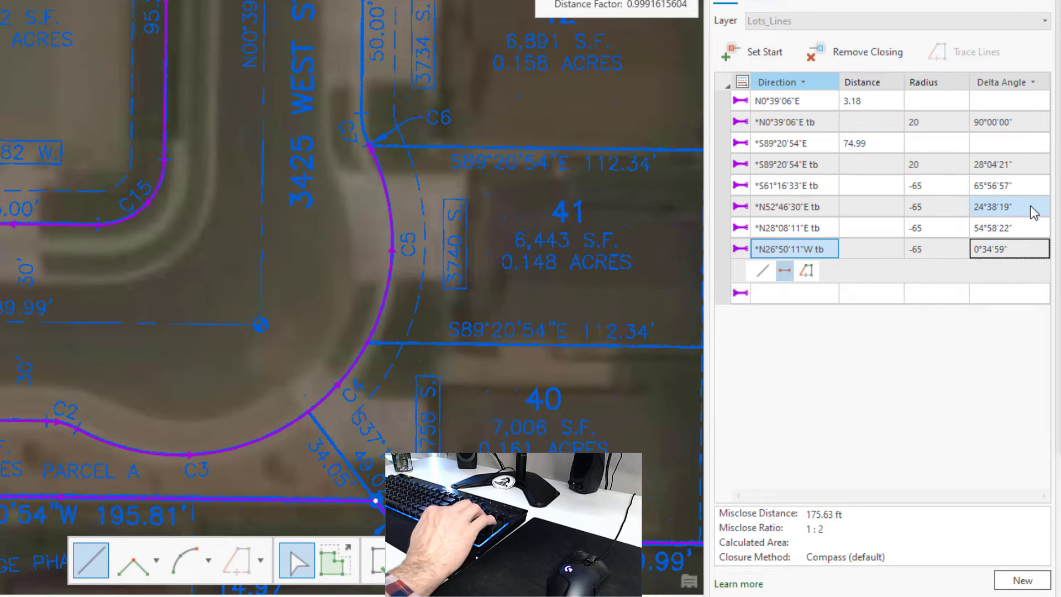
Add curve C7 tangent to C6 with radius 20 ft and delta angle 28°04'21"
key(Tab)
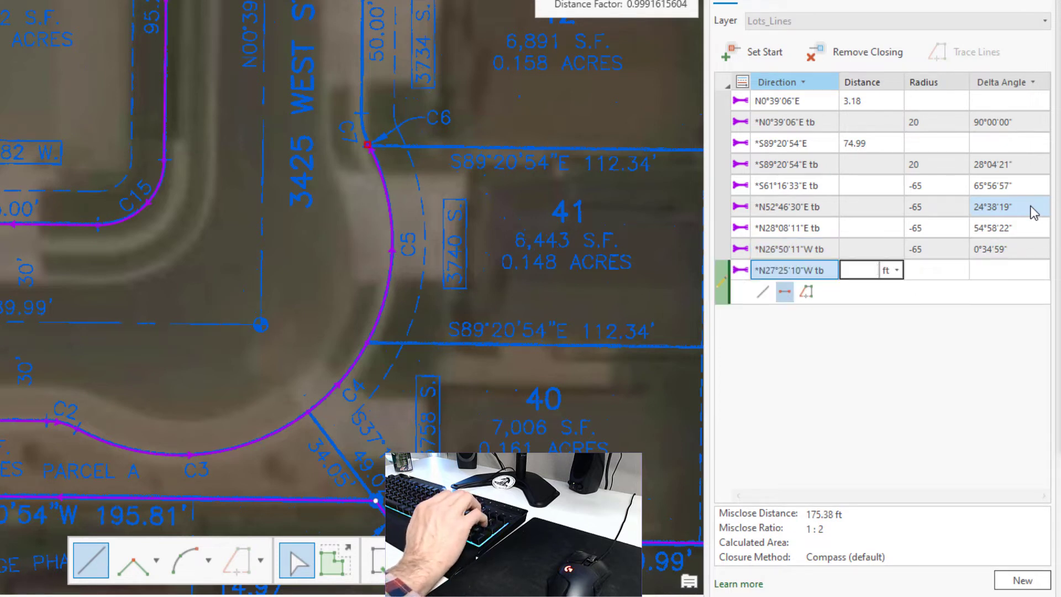
key(Tab)
key(Tab)
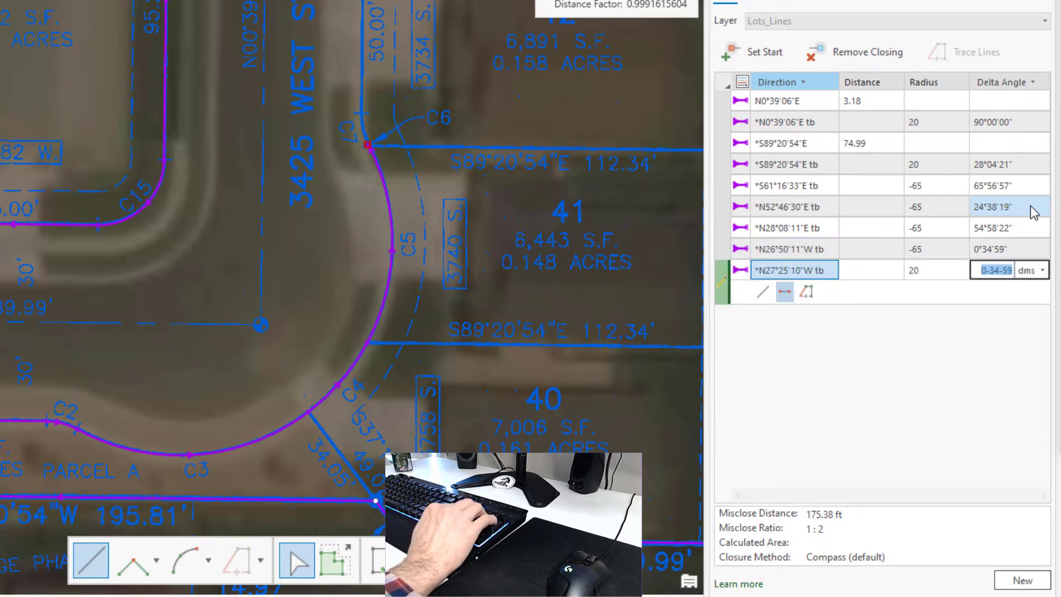
text(28.0421)
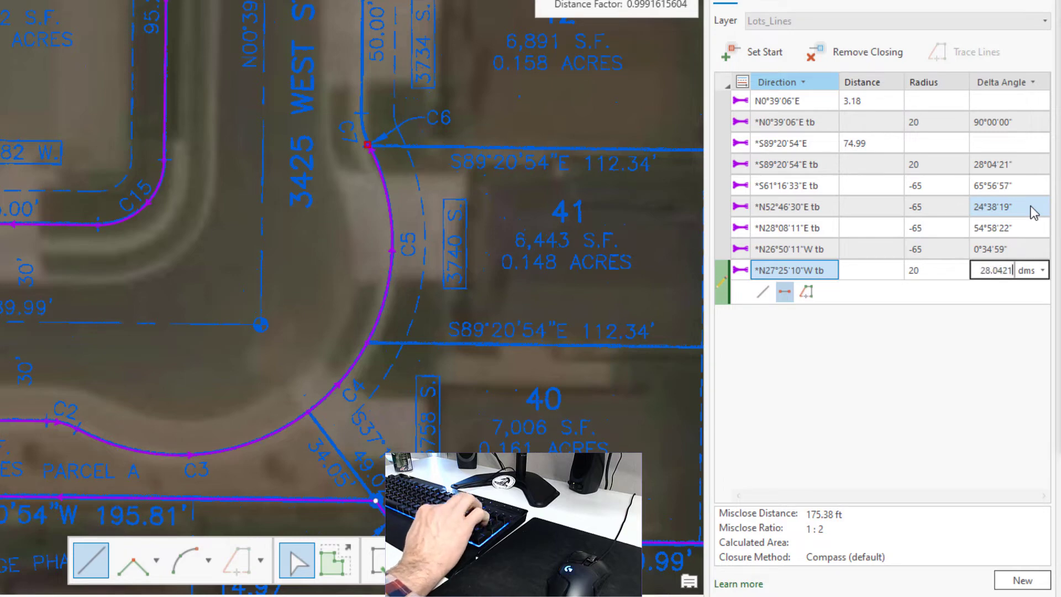
key(Return)
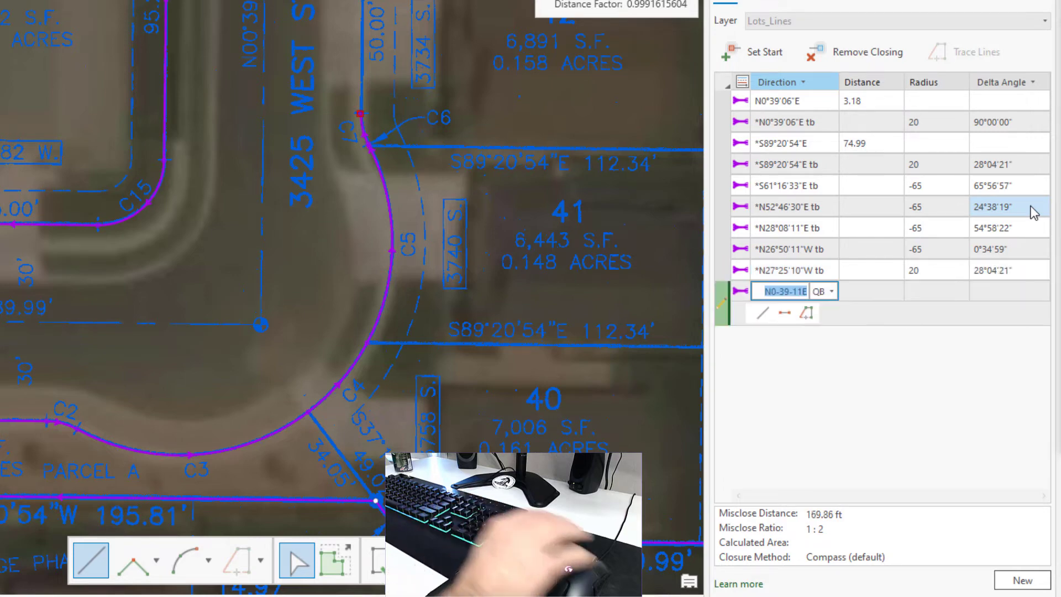
Add two straight courses of 50 ft and 55 ft at N0°39'11"E along the street side of lots 42 and 43
drag(477, 97, 325, 417)
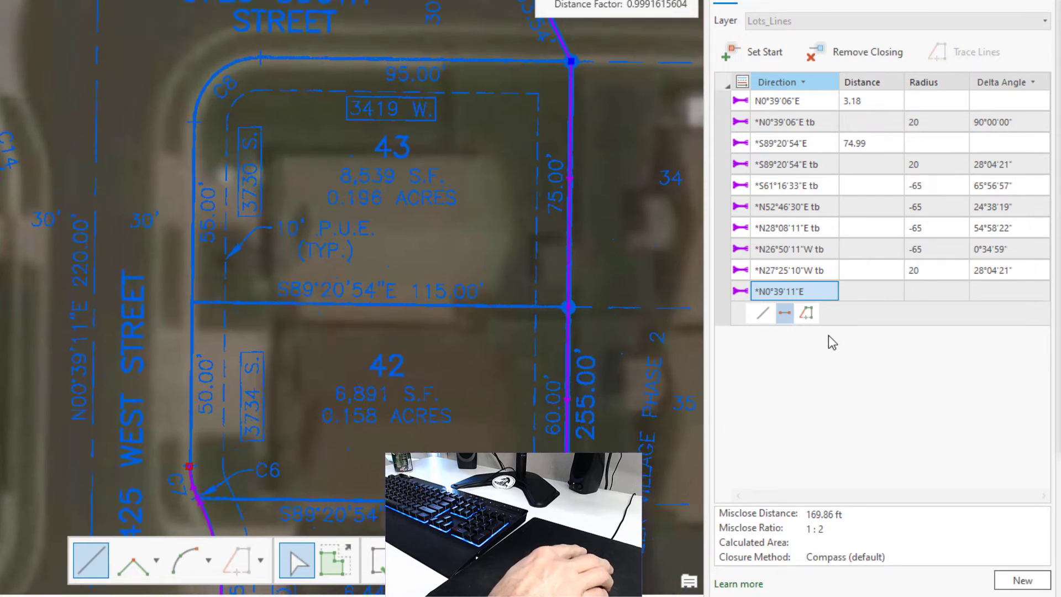
click(870, 290)
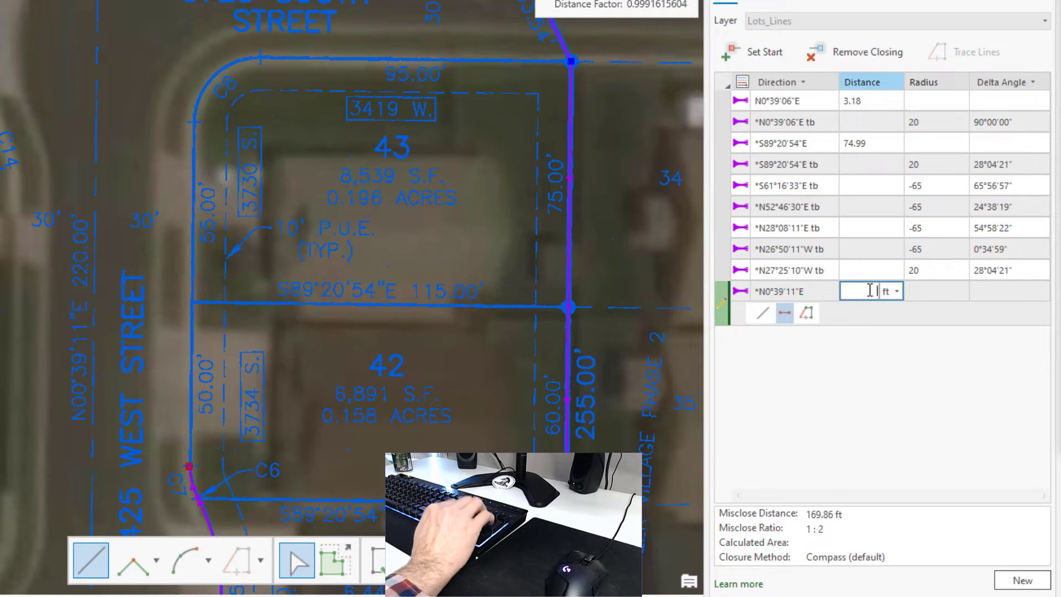
text(50)
key(Return)
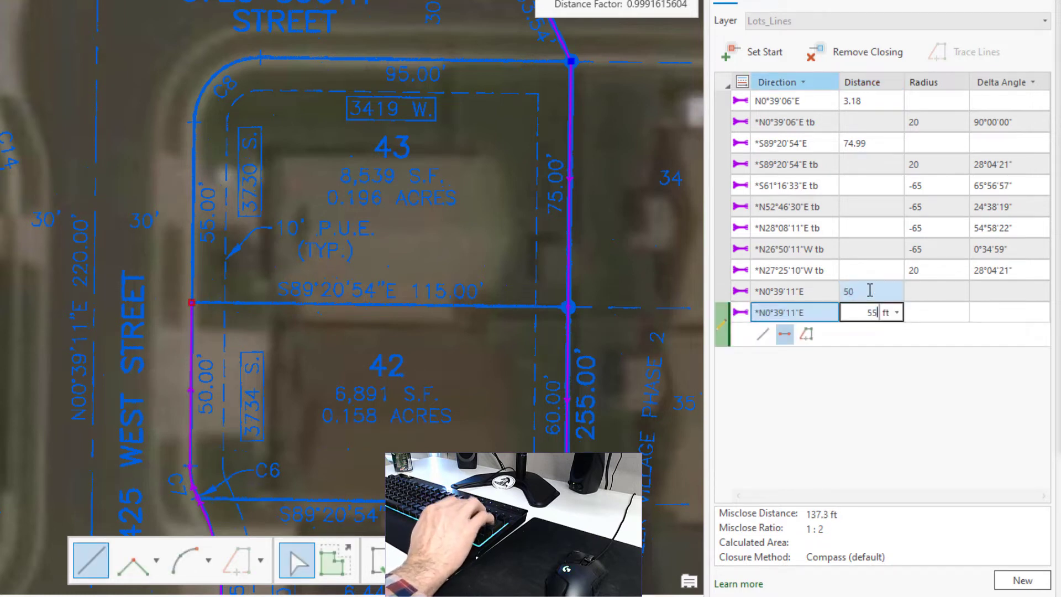
text(55)
key(Return)
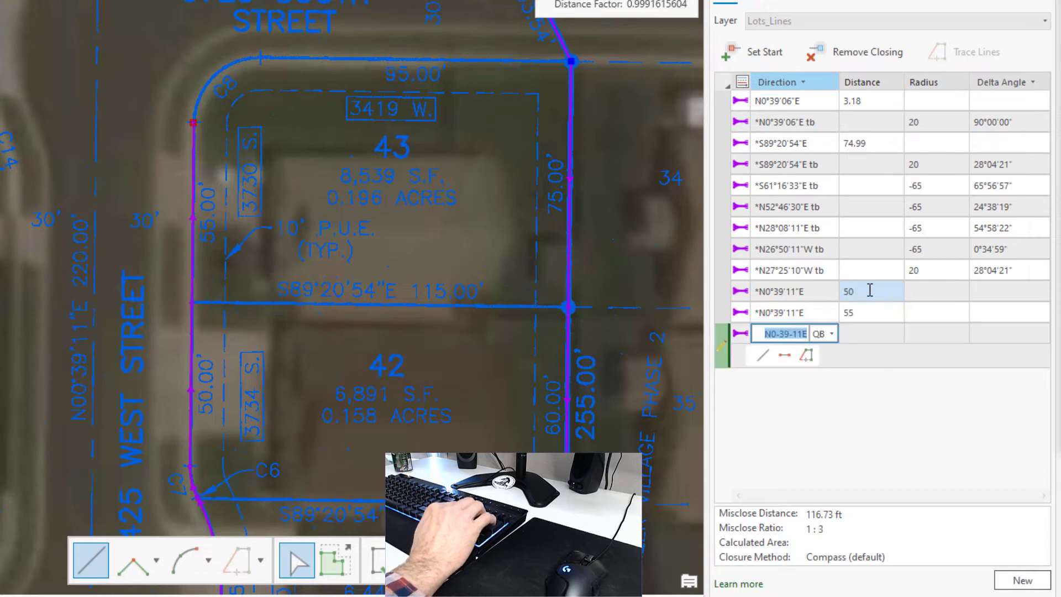
Add curve C8 tangent to the 55 ft course with radius 20 ft and delta angle 89°59'55"
text(*)
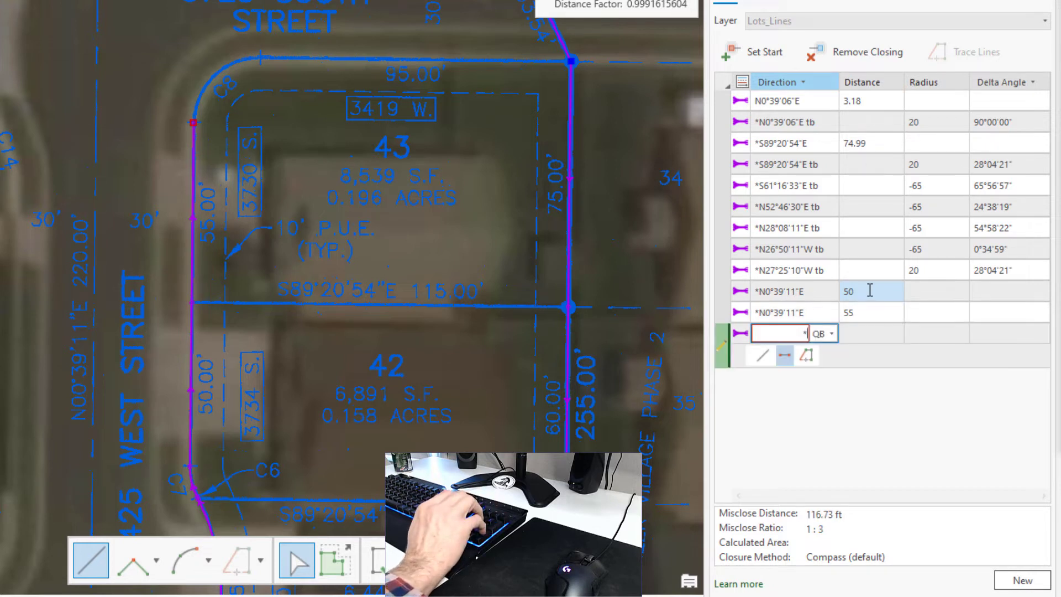
key(Tab)
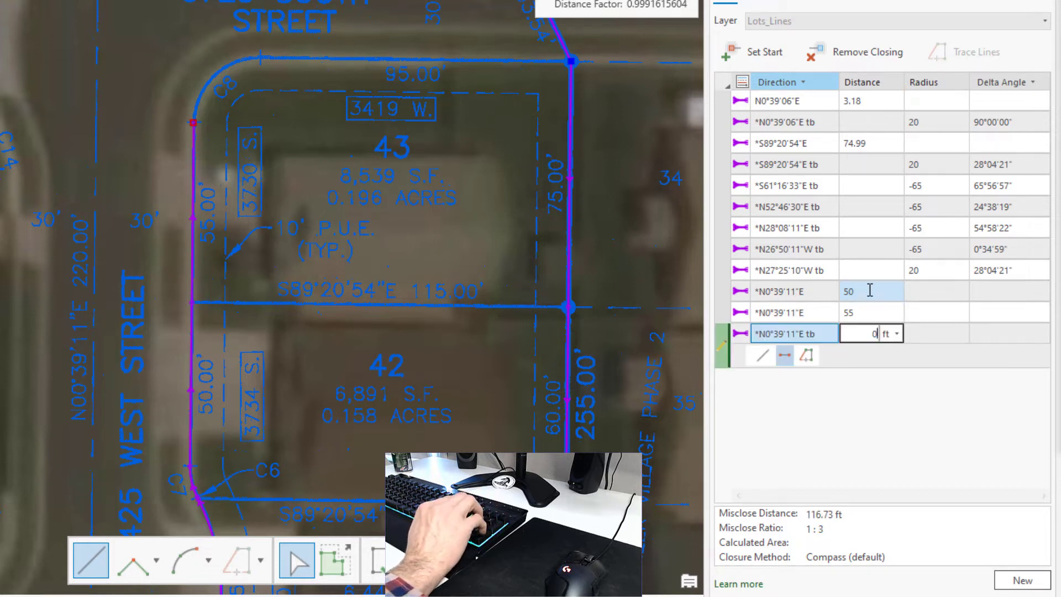
text(0)
key(BackSpace)
key(Tab)
key(Tab)
text(8)
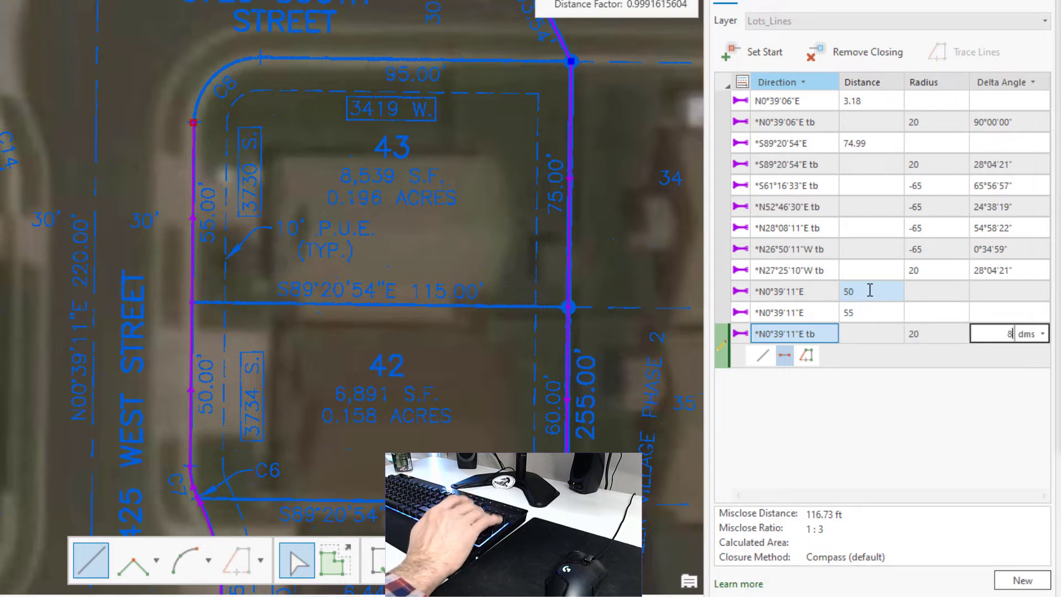
text(9.5955)
key(Return)
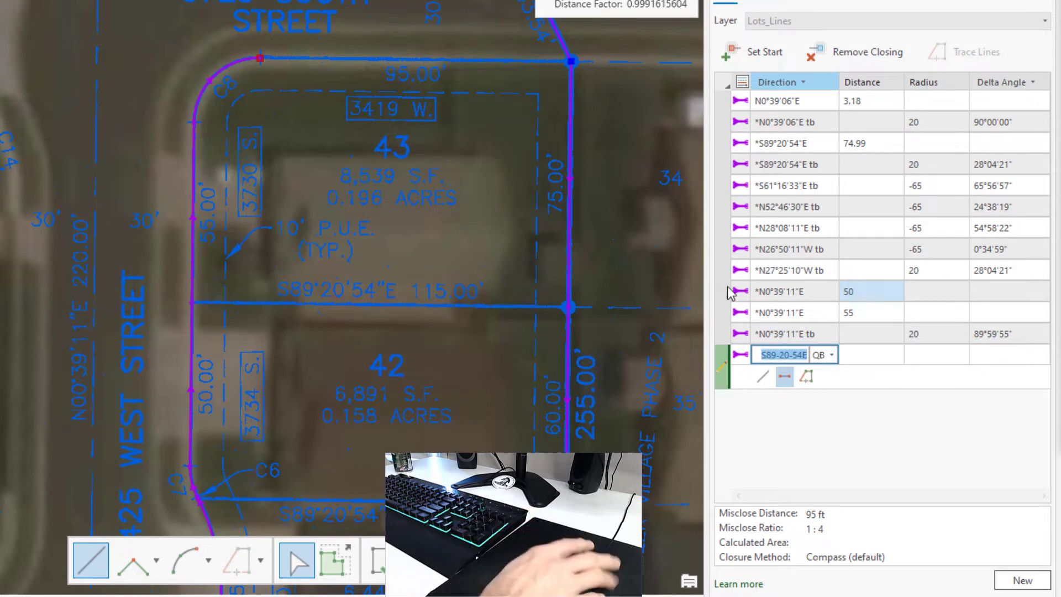
Add the 95 ft course at S89°20'54"E along lot 43's north side, ending the traverse and starting a new one
drag(460, 70, 400, 175)
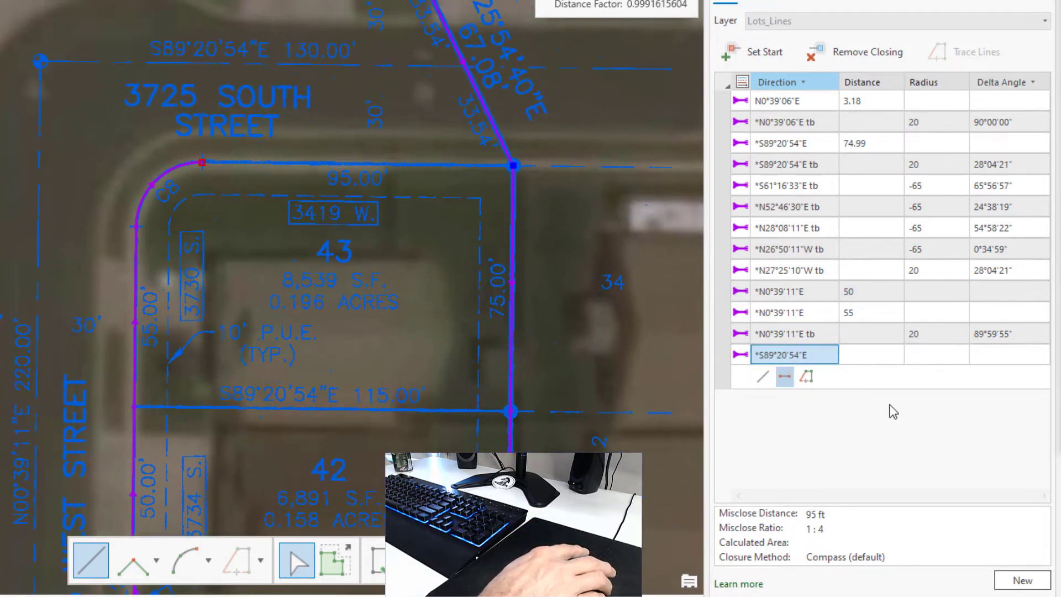
click(868, 360)
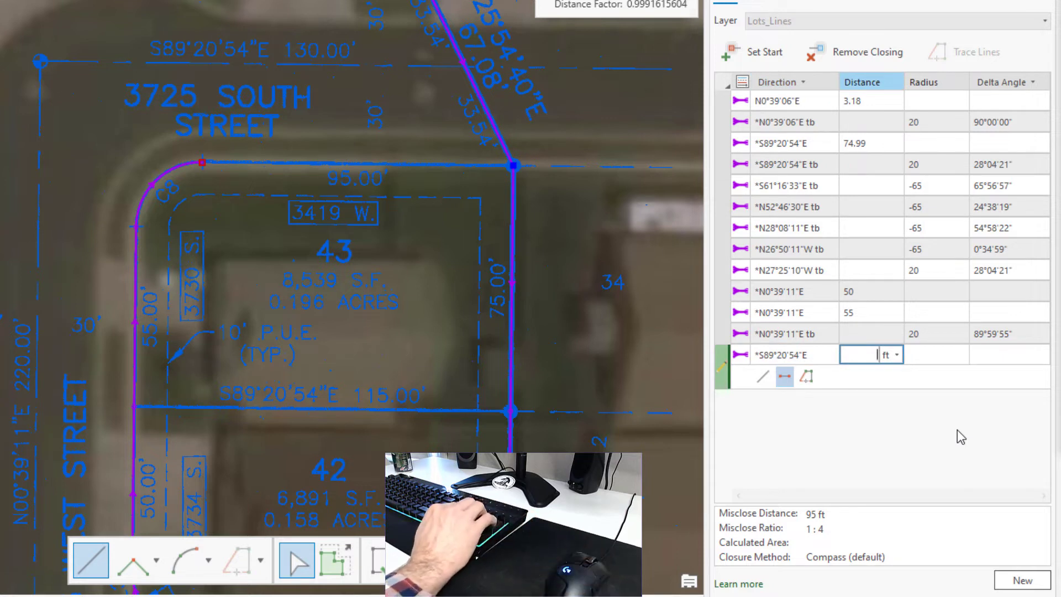
text(95)
key(Return)
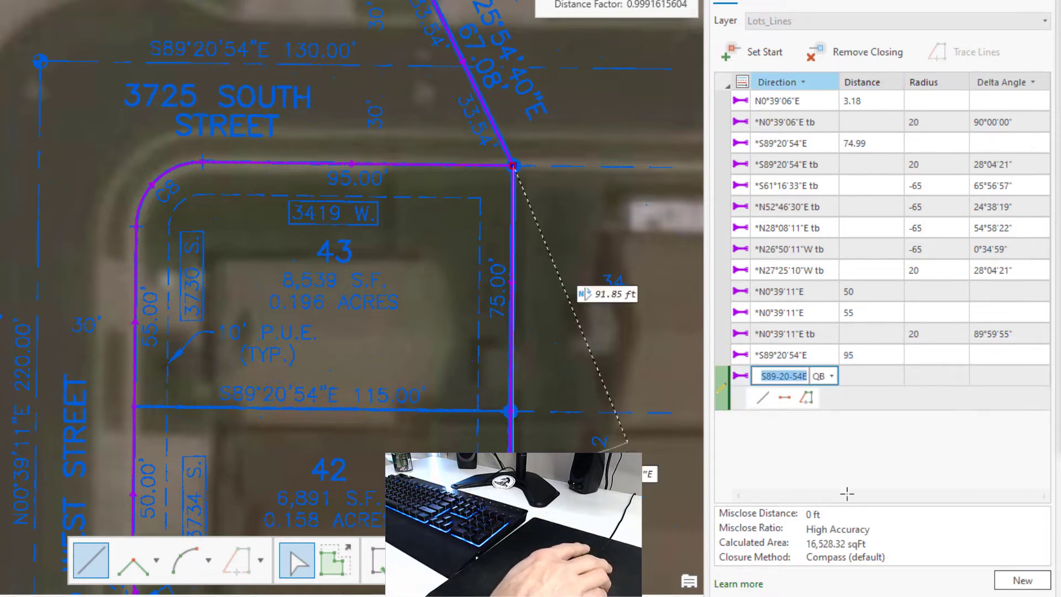
click(1023, 580)
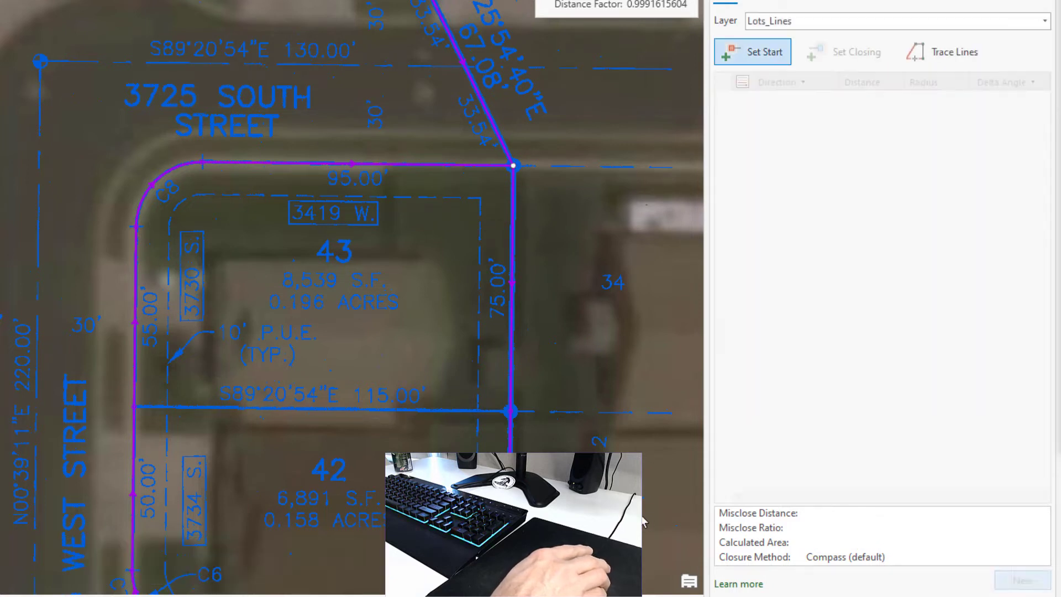
Set the traverse's start at the west end of the line between lots 43 and 42 and its closing point at the east end
click(134, 407)
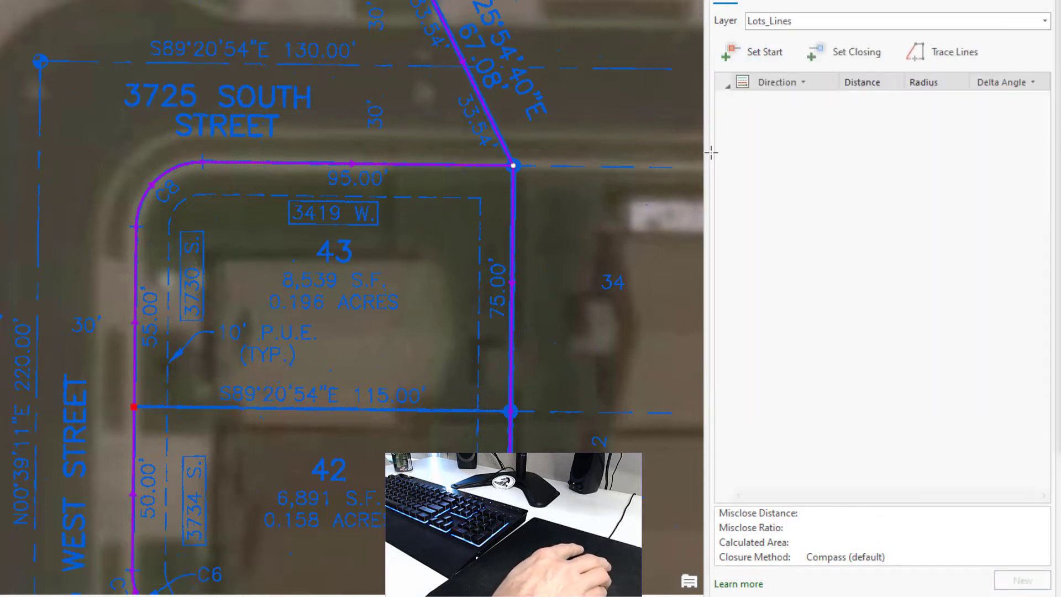
click(853, 57)
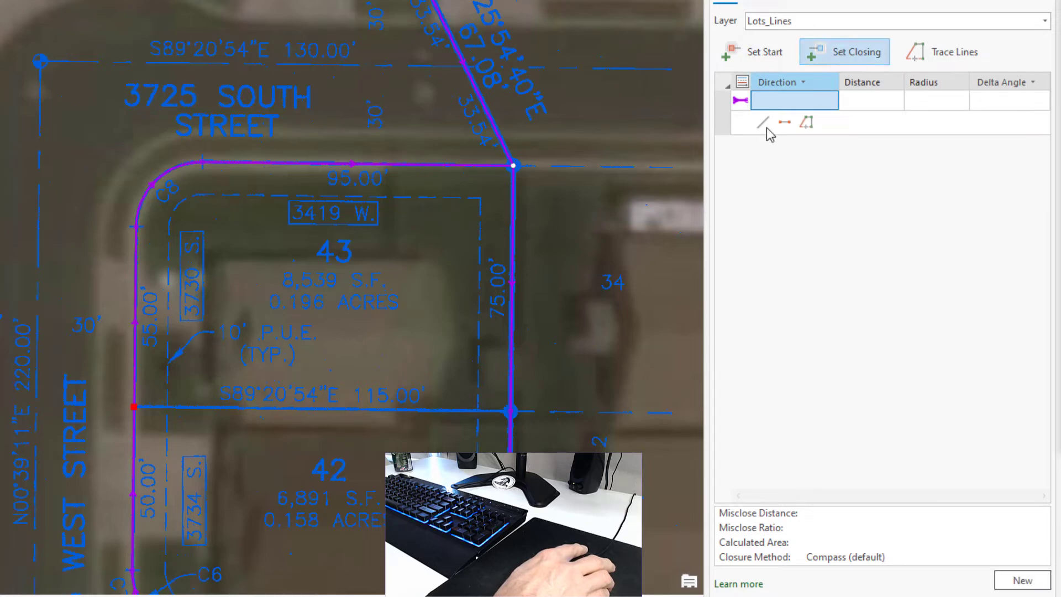
click(511, 412)
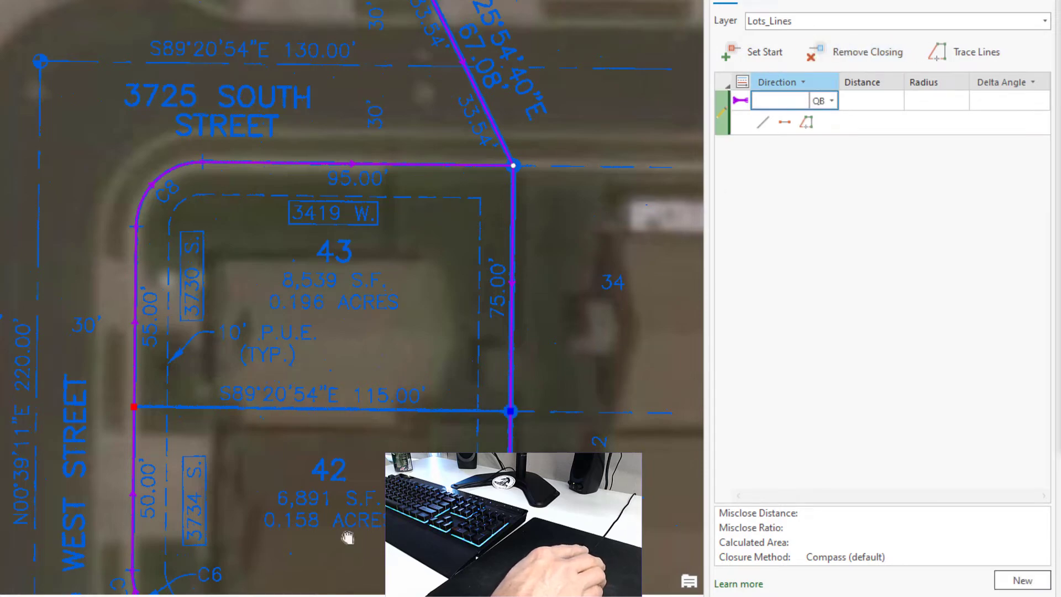
Enter the line between lots 43 and 42 as S89°20'54"E, 115 ft, and start a new traverse
drag(348, 538, 369, 239)
click(788, 105)
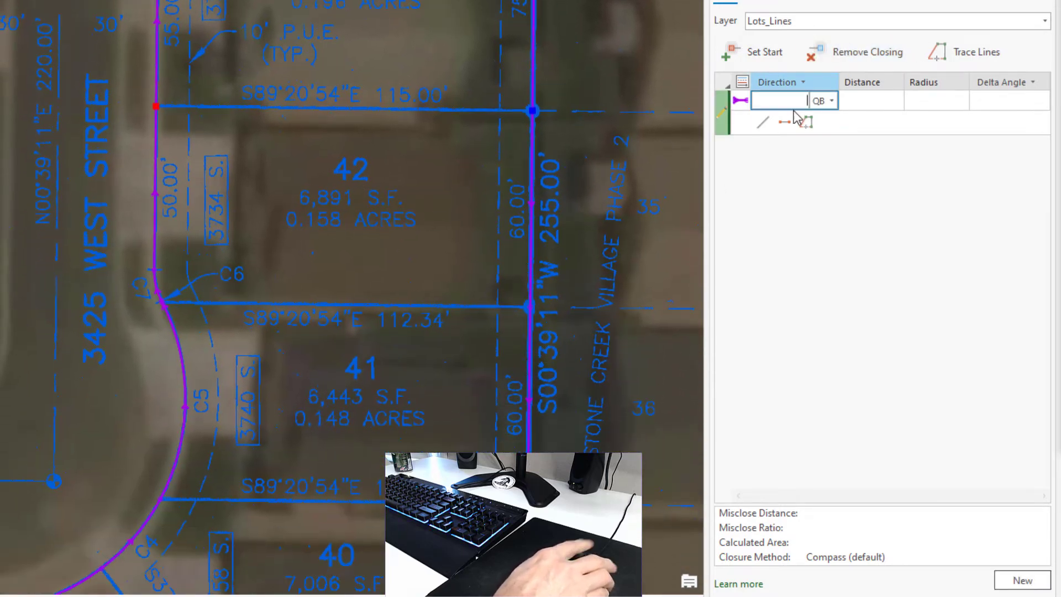
text(89.2054-2)
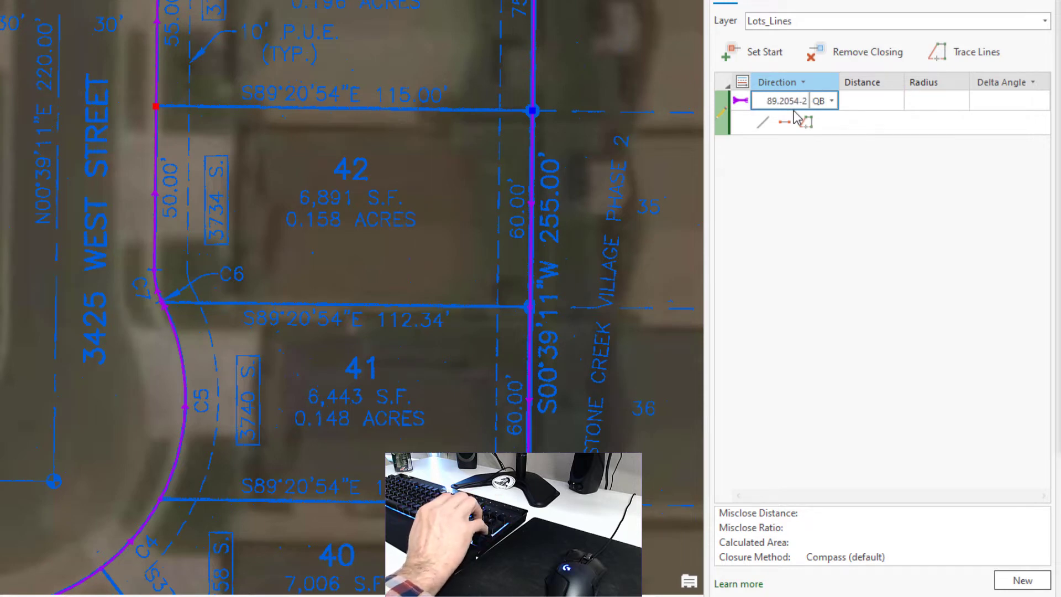
key(Tab)
text(115)
key(Return)
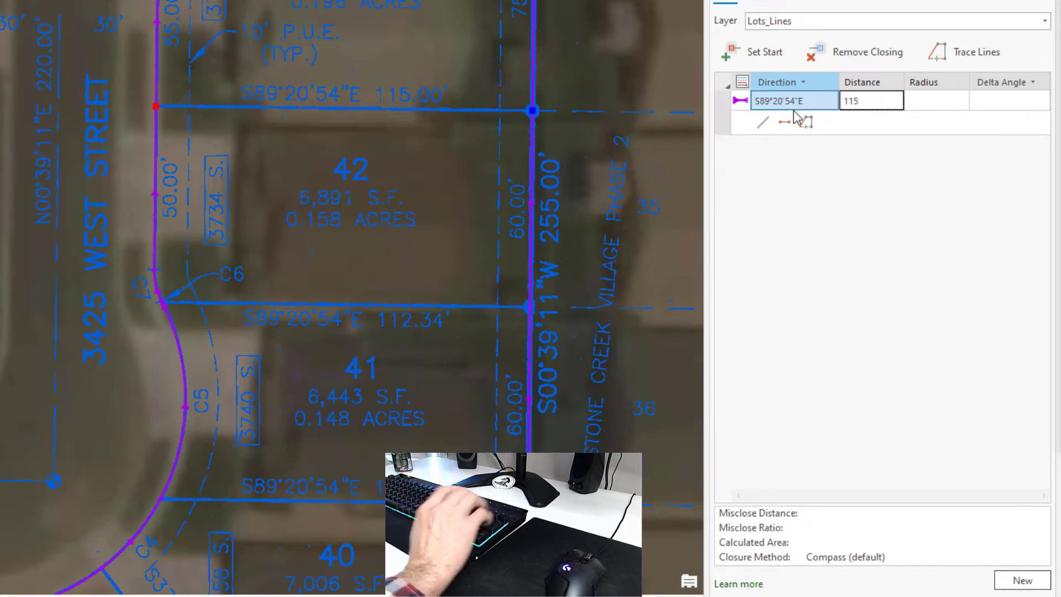
click(1017, 582)
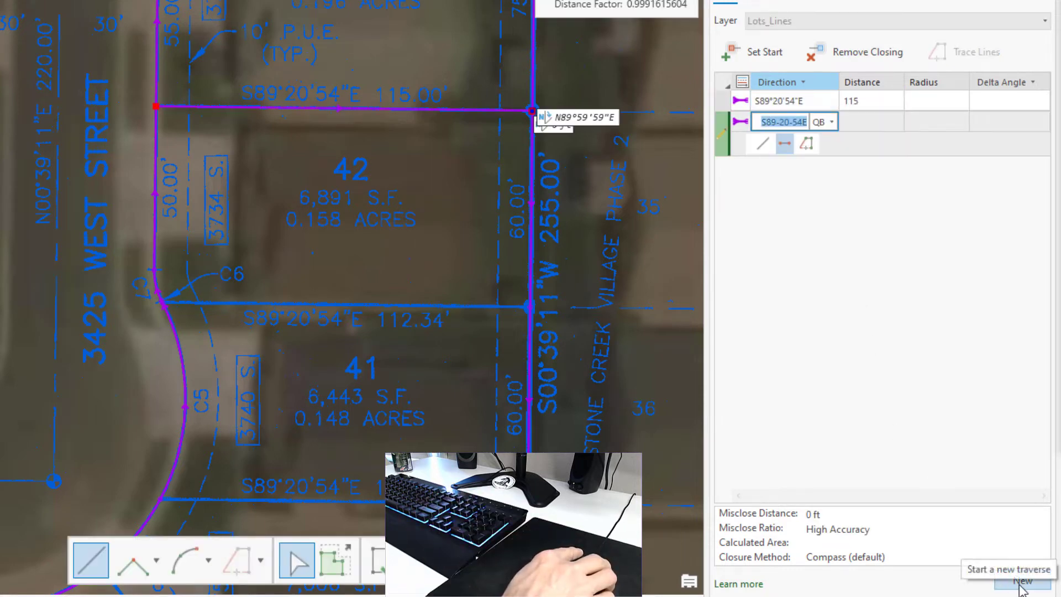
click(1020, 582)
Set the traverse's start at the west end of the line between lots 42 and 41, where curves C5 and C6 meet
scroll(148, 298, up, 5)
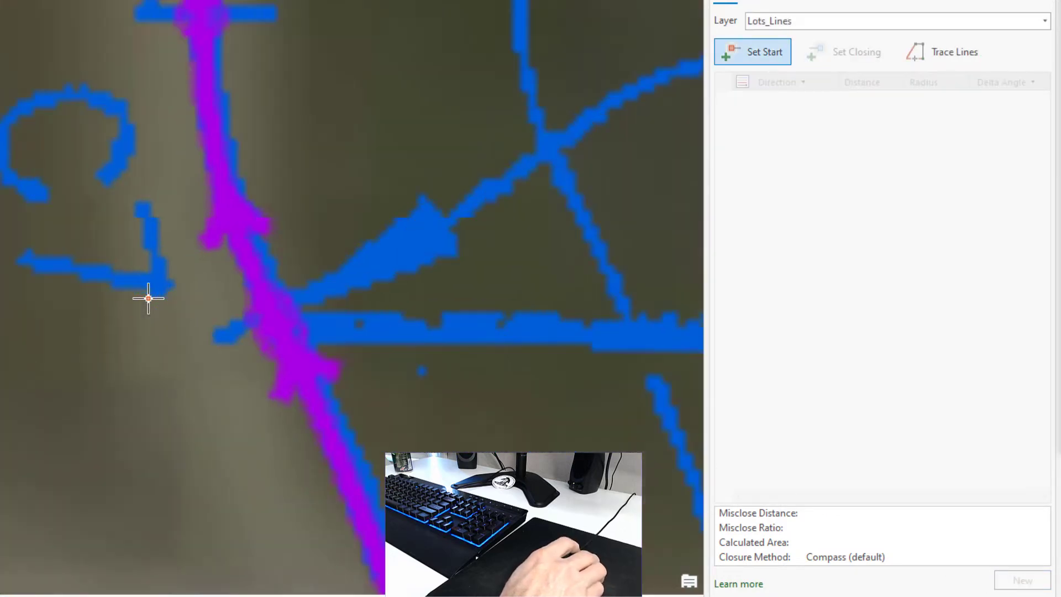
click(297, 338)
scroll(476, 435, down, 5)
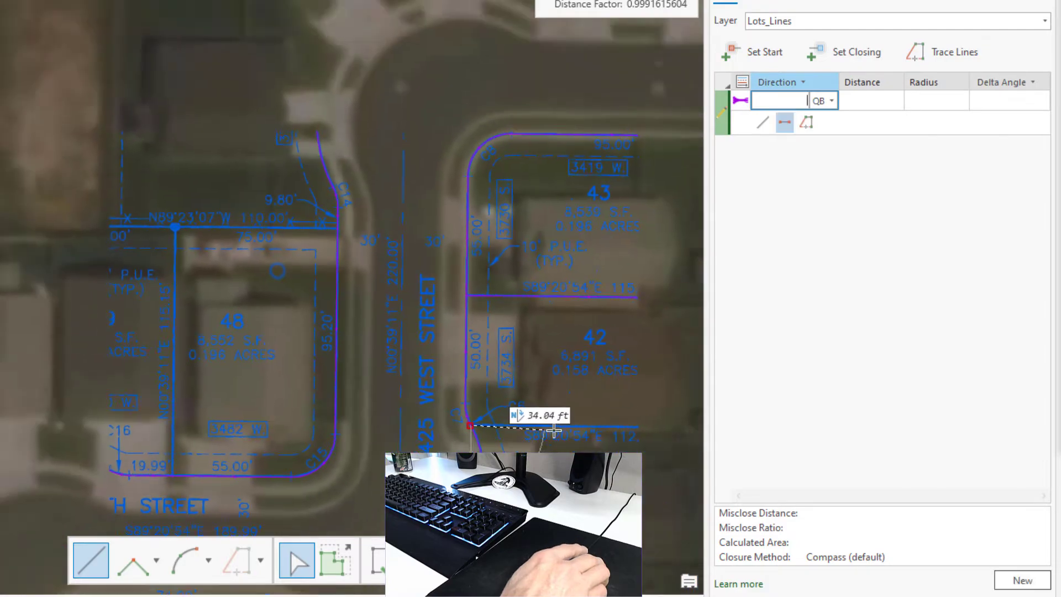
Enter the line between lots 42 and 41 as S89°20'54"E, 112.34 ft, and start a new traverse
drag(555, 431, 352, 182)
scroll(344, 185, up, 2)
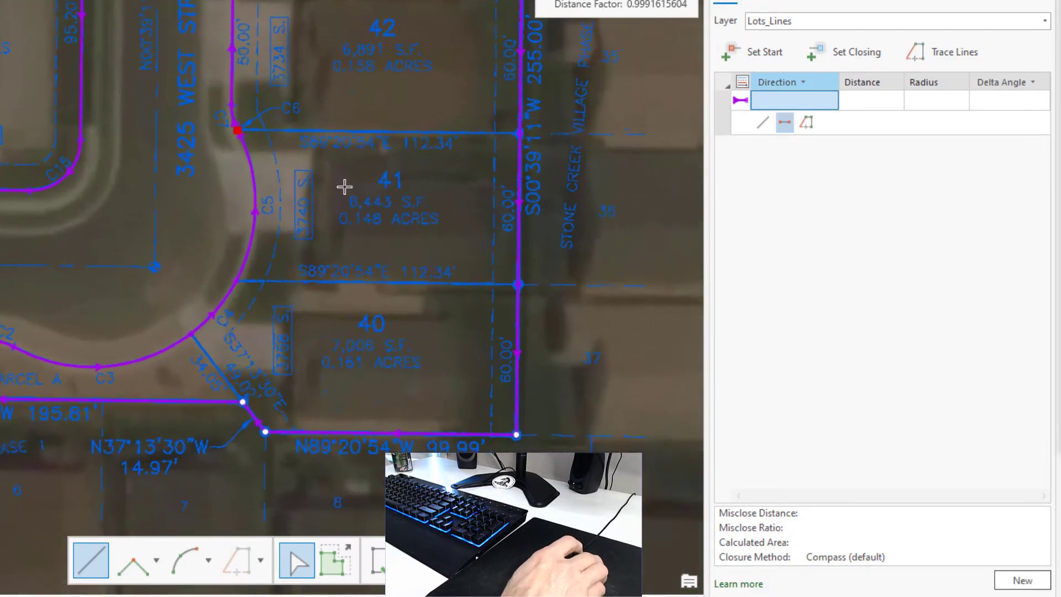
click(792, 100)
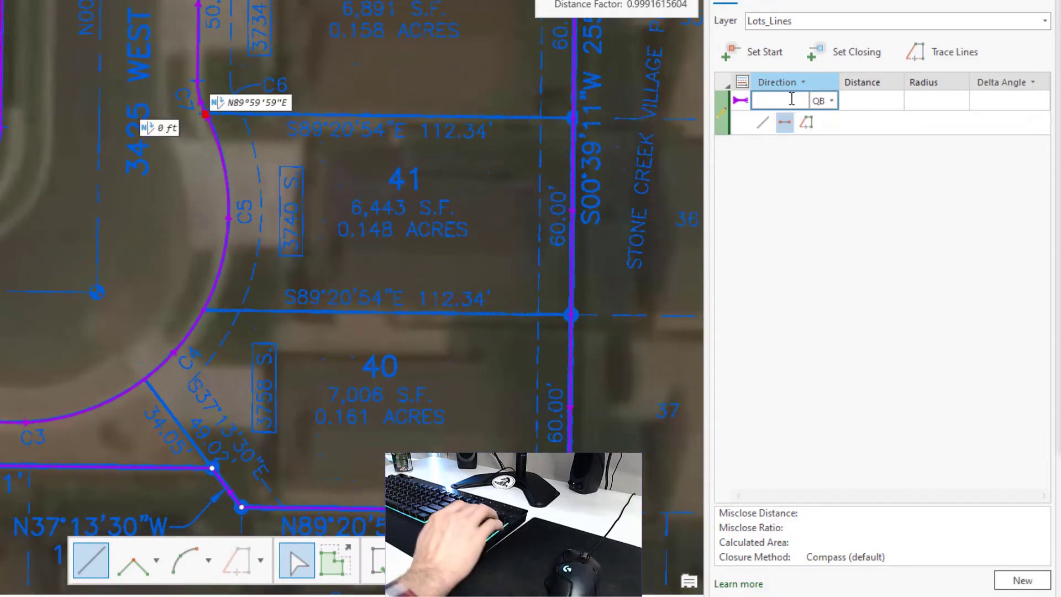
text(89.2054)
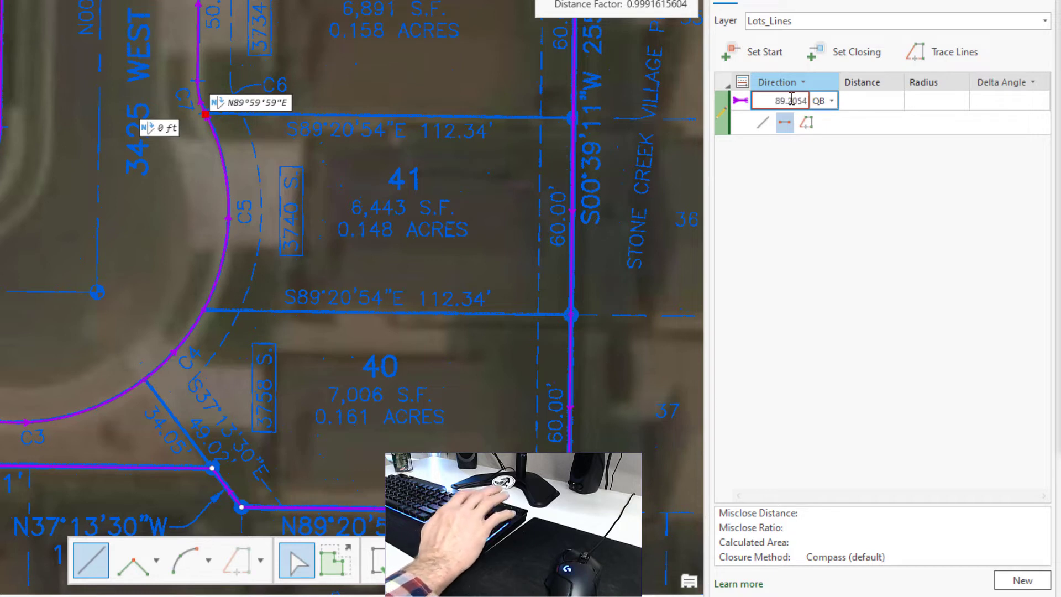
text(-2)
key(Tab)
text(112.34)
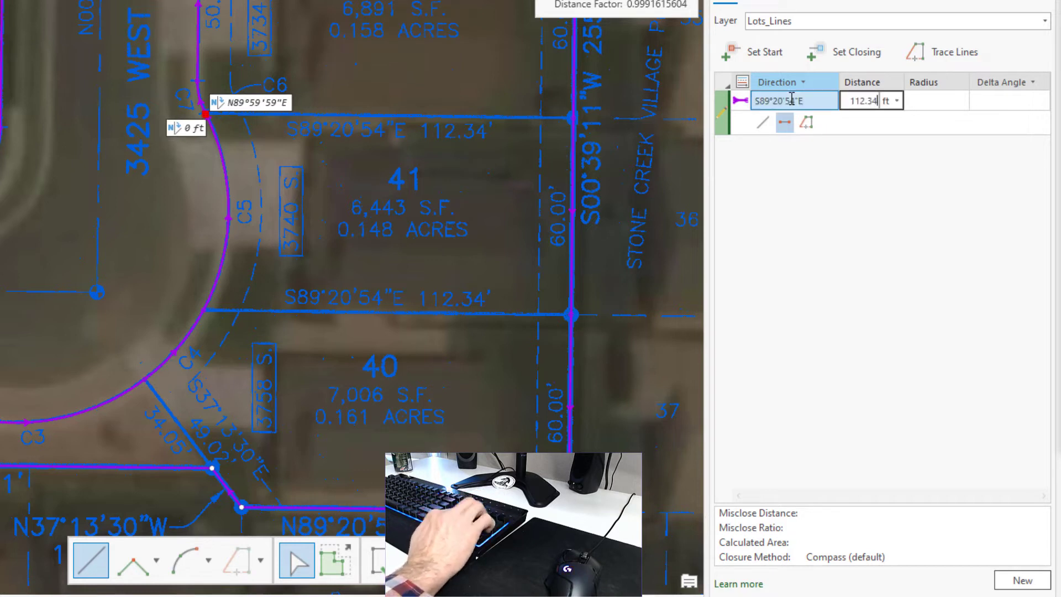
key(Return)
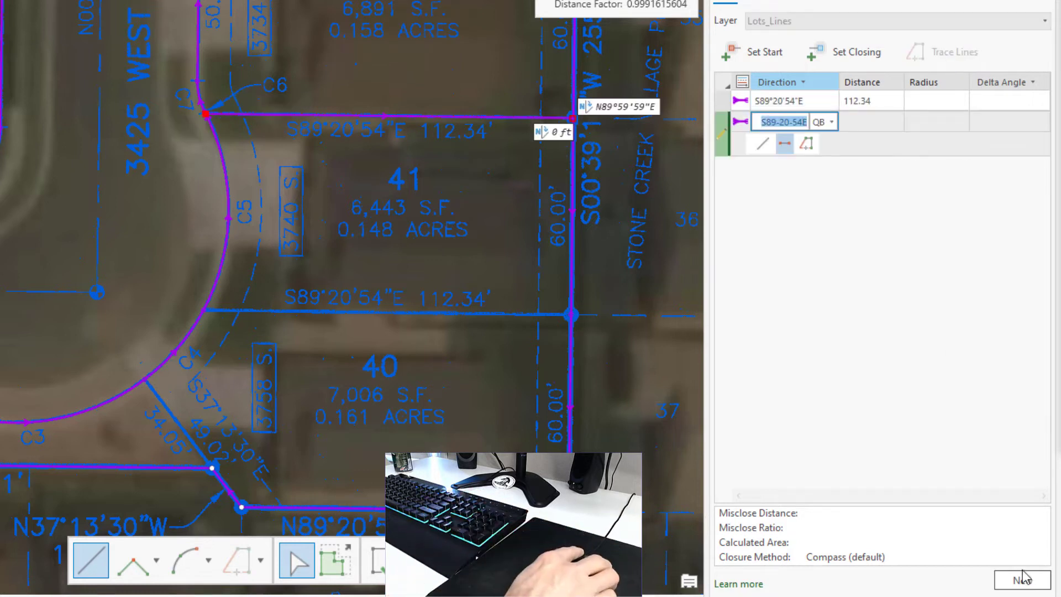
click(1022, 581)
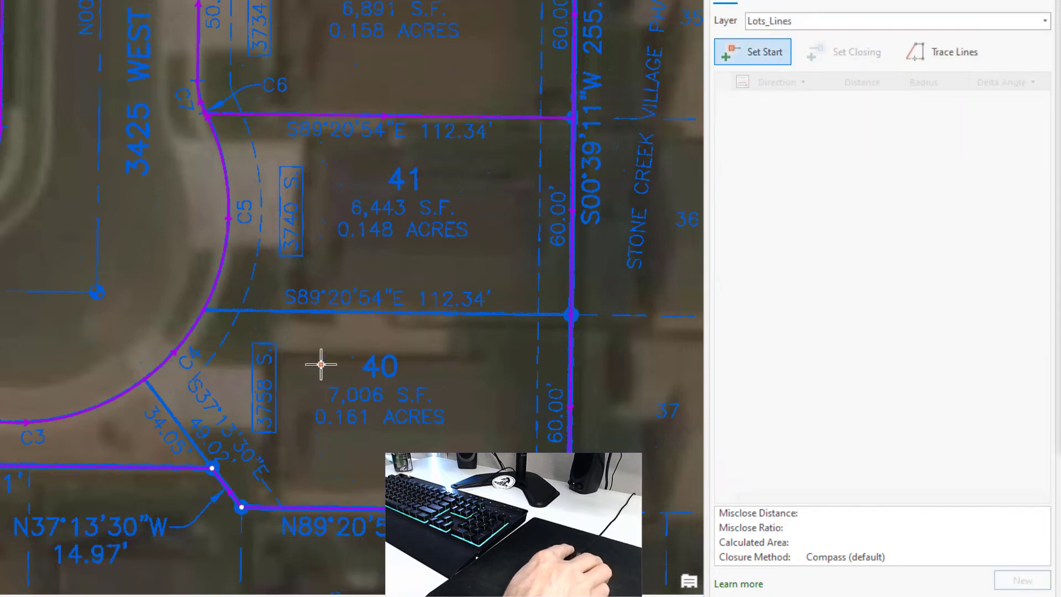
Set the traverse's start at the west end of the line between lots 41 and 40, where curves C4 and C5 meet, and its closing point at the east end
click(204, 311)
click(859, 57)
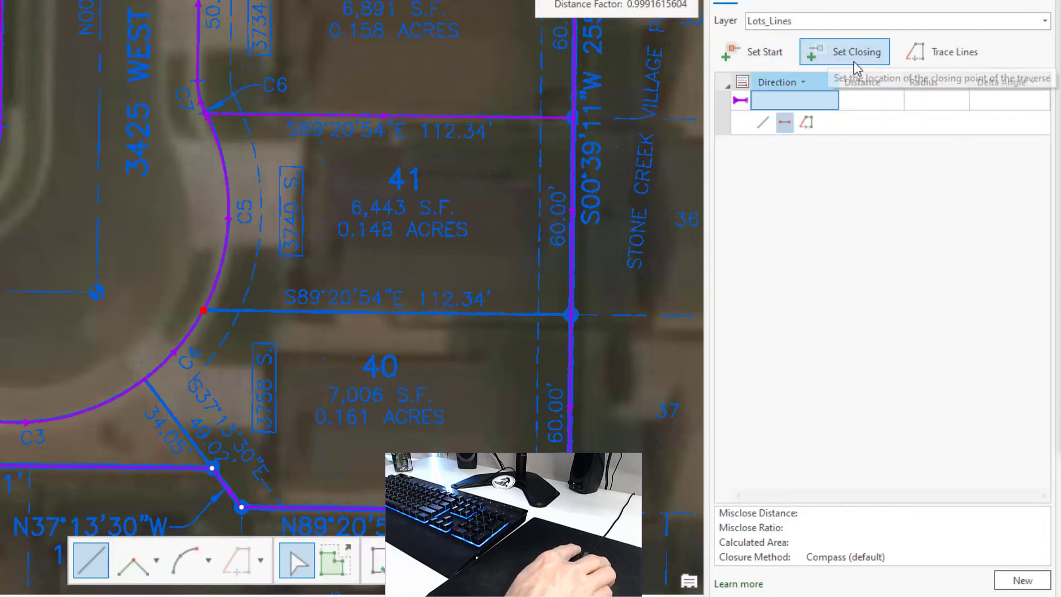
click(572, 314)
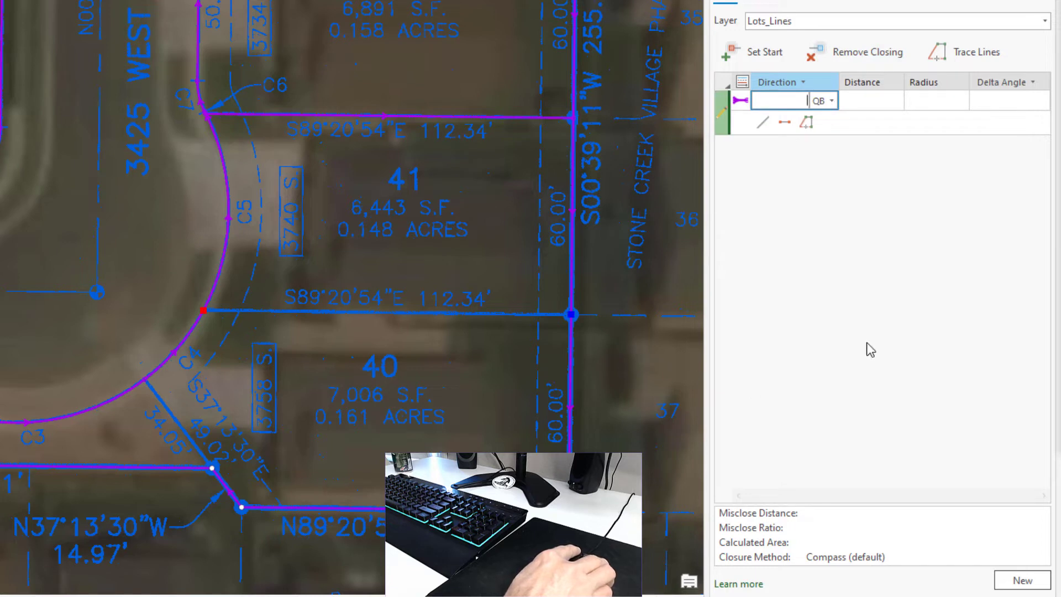
Enter the line between lots 41 and 40 as S89°20'54"E, 112.34 ft, and start a new traverse
text(89.2054-2)
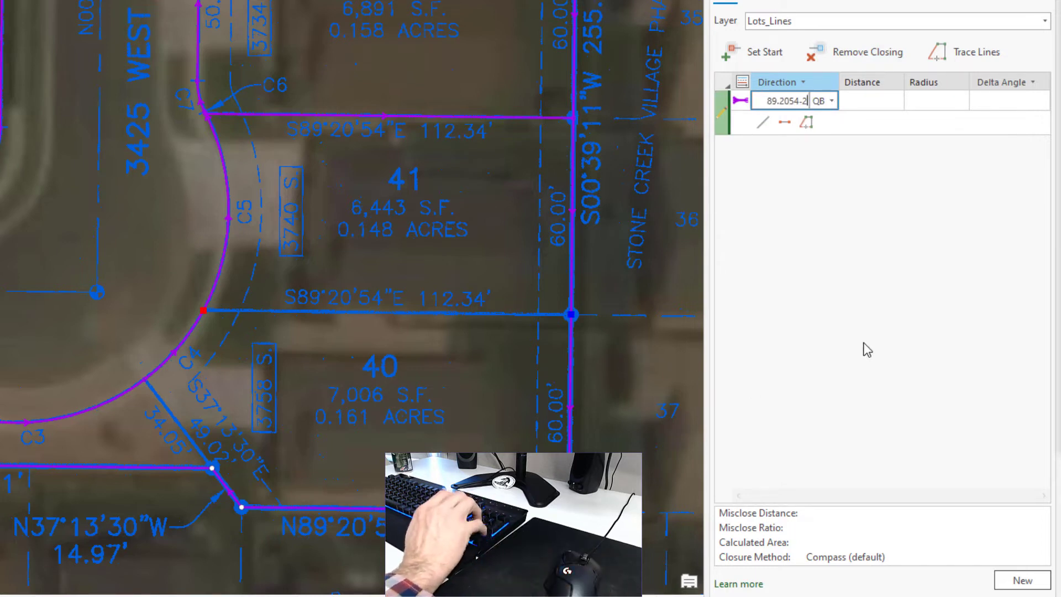
key(Tab)
text(112.34)
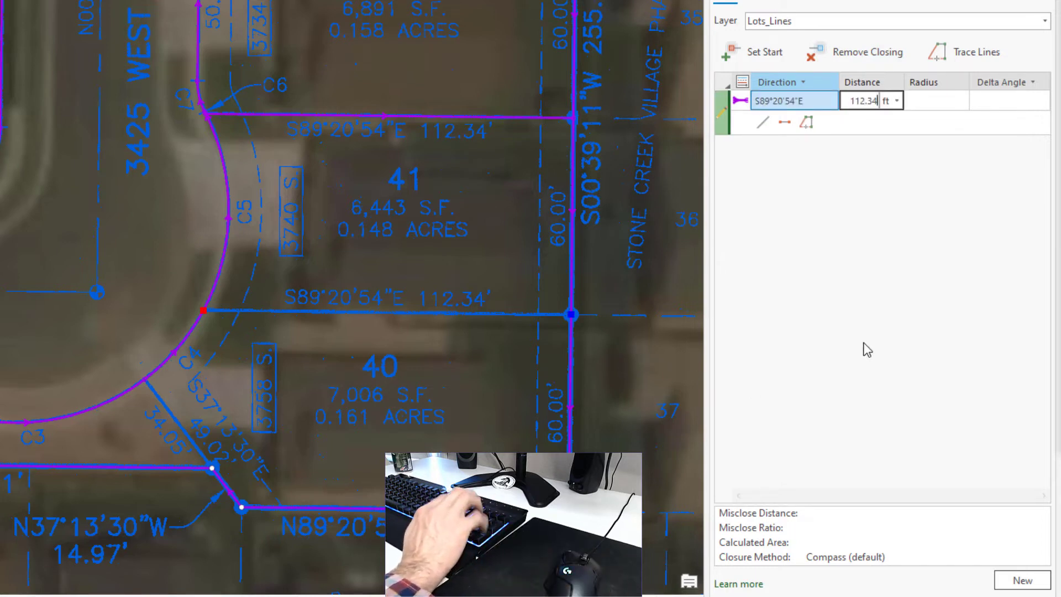
key(Return)
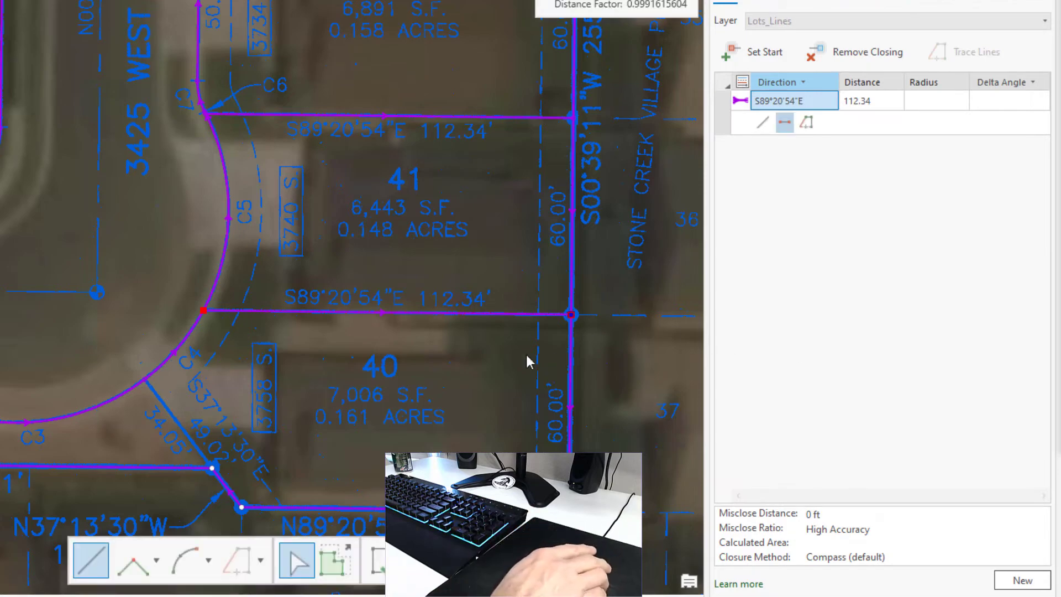
drag(212, 429, 492, 285)
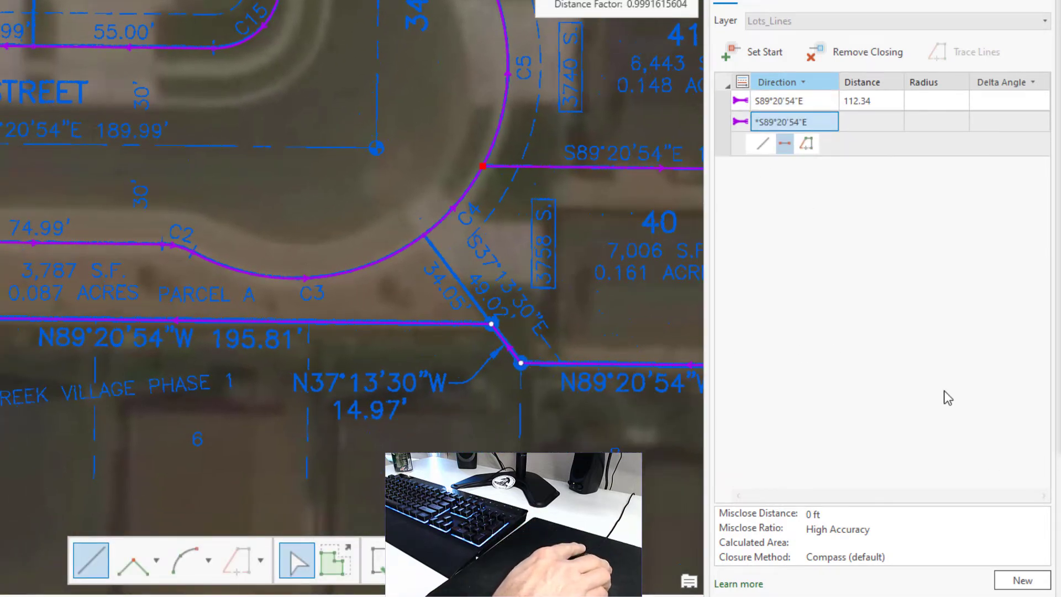
click(1022, 581)
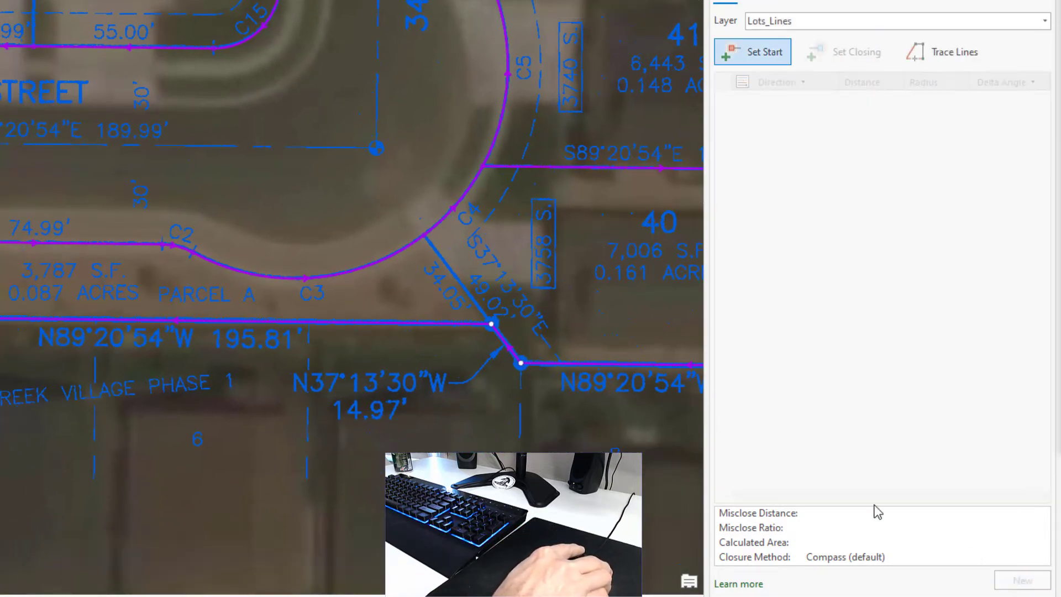
Set the traverse's start where curves C3 and C4 meet and its closing point at the east end of the 195.81' boundary line
click(428, 236)
click(853, 52)
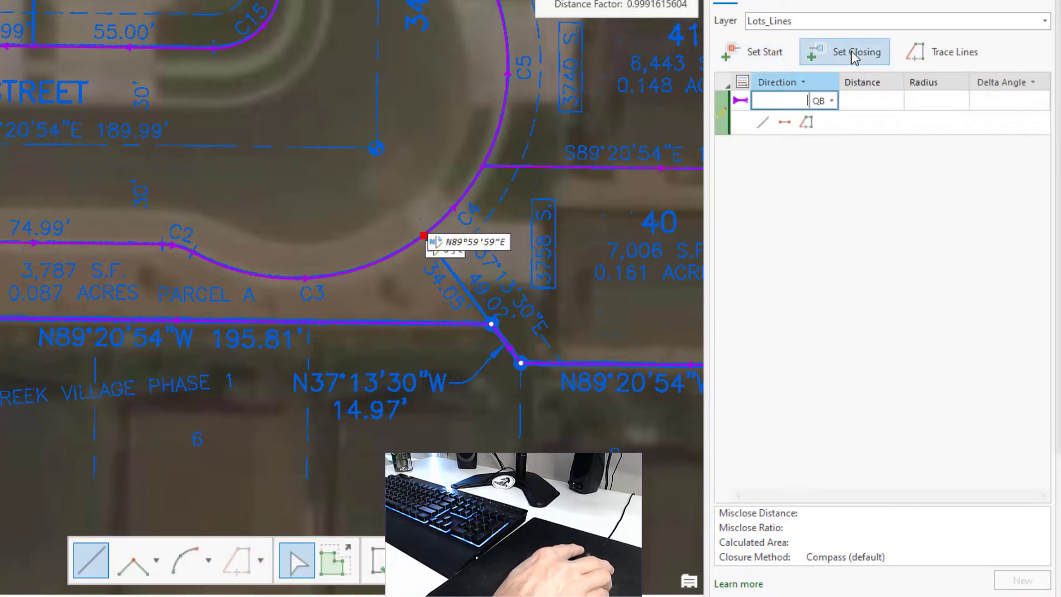
click(493, 323)
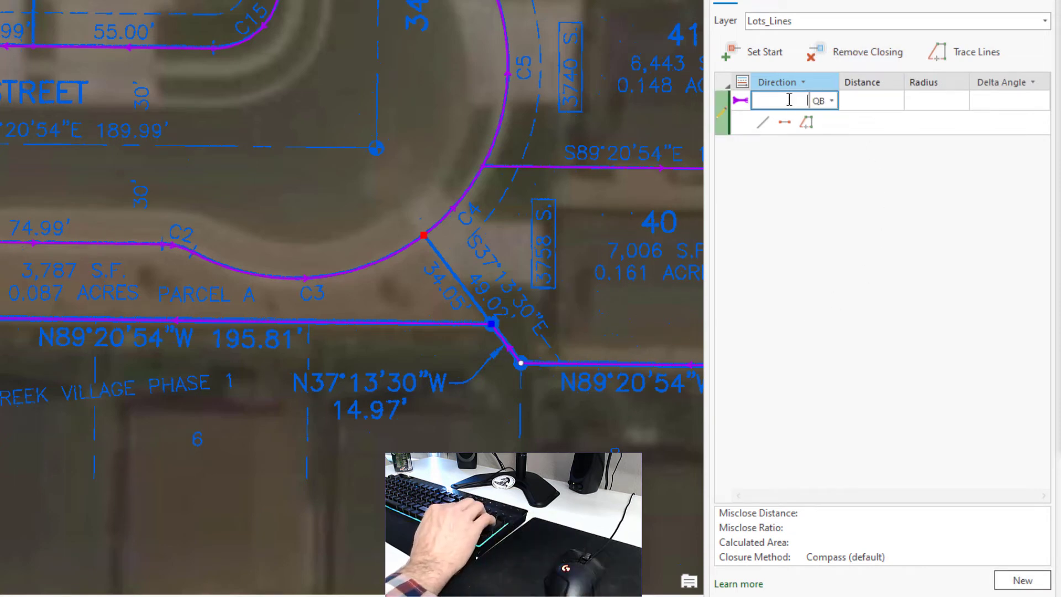
Enter the line between lot 40 and Parcel A as S37°13'30"E, 34.05 ft, and start a new traverse
text(s37.1330e)
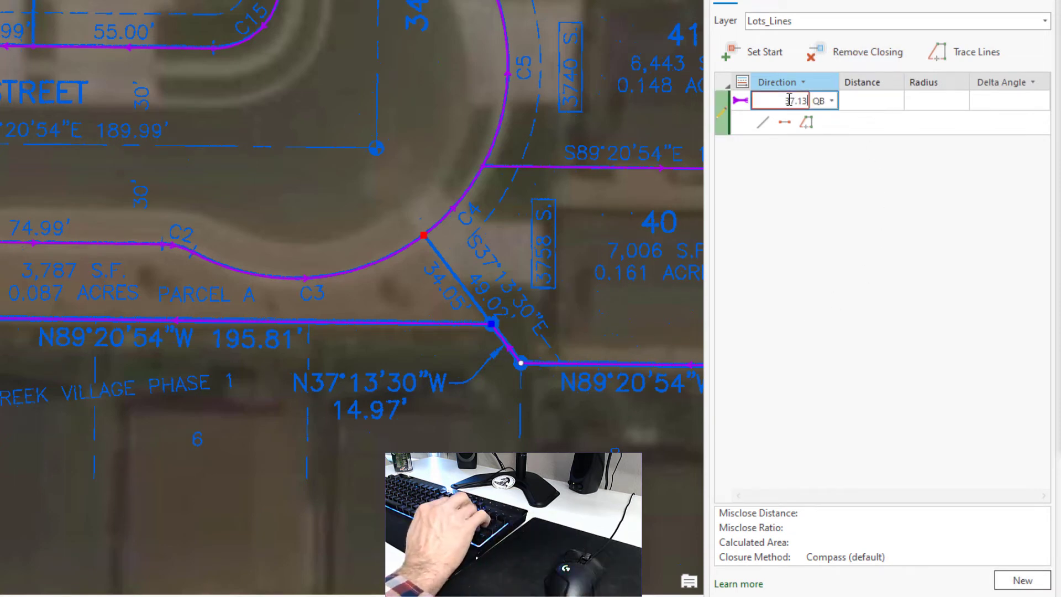
key(Tab)
text(34.05)
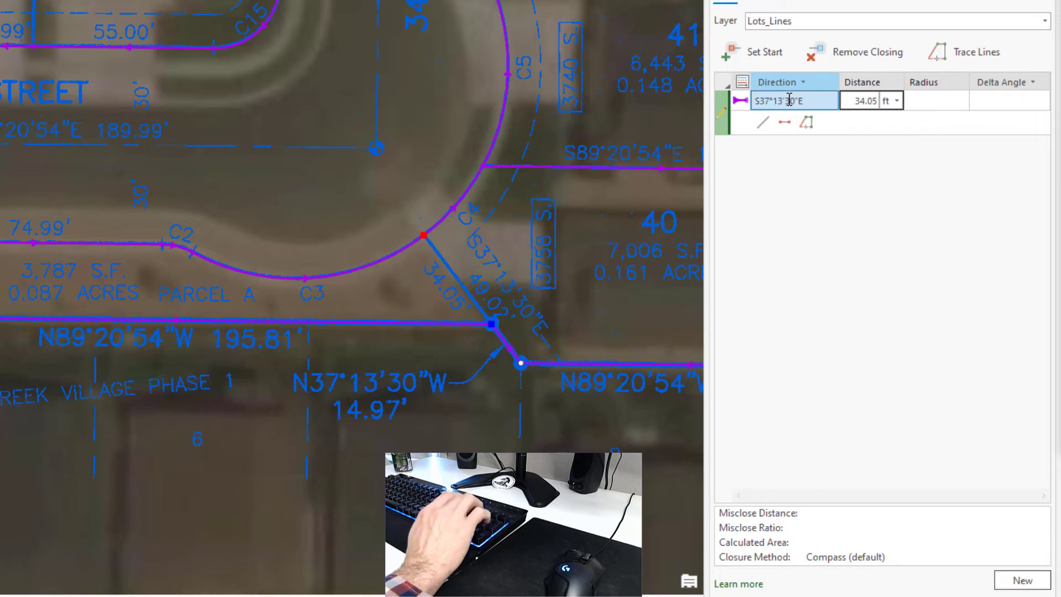
key(Return)
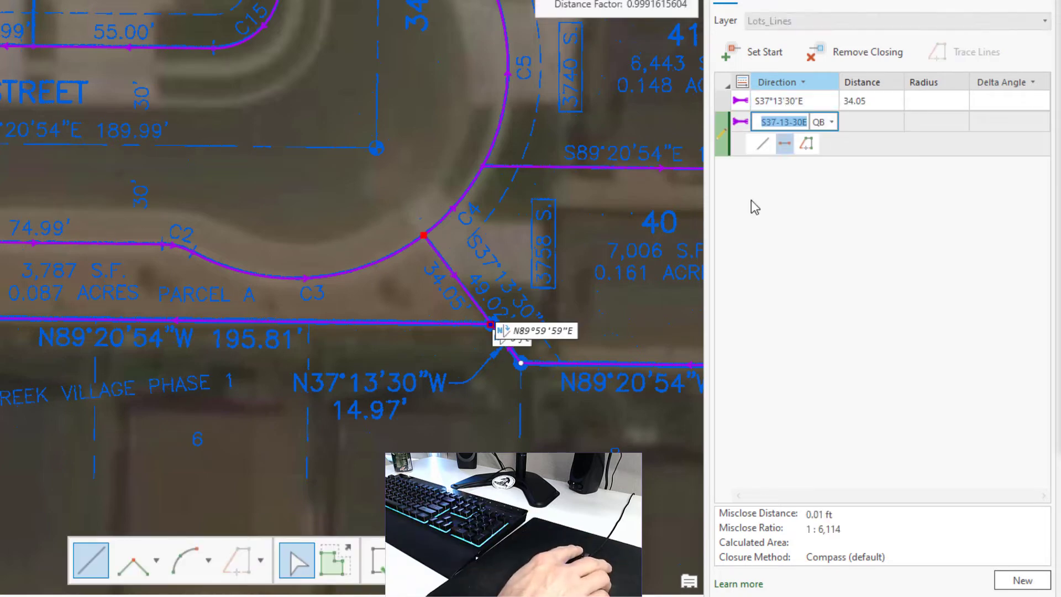
click(1021, 580)
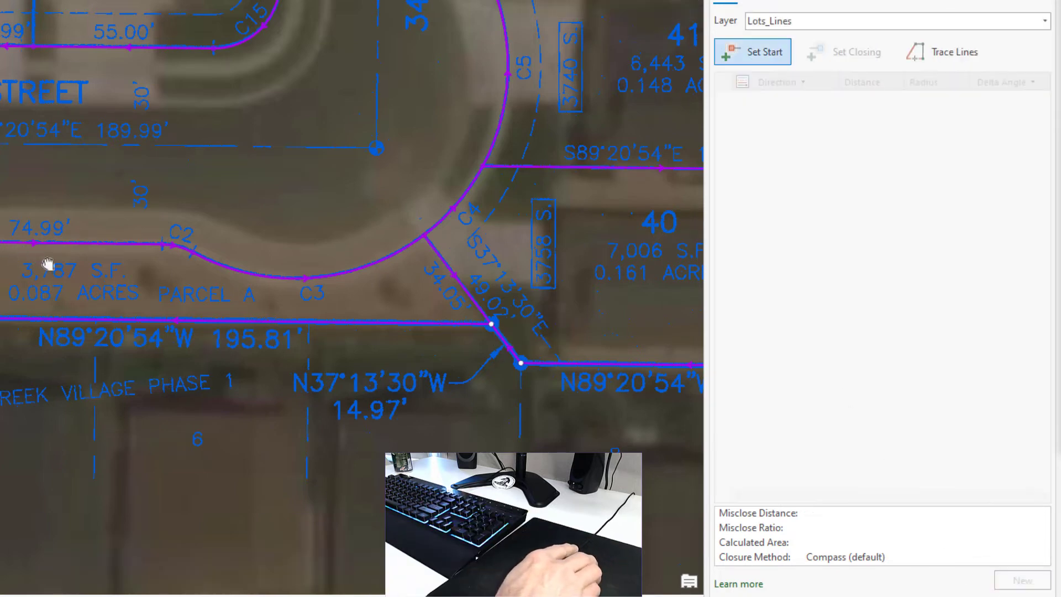
Set the traverse's start where curves C19 and C20 meet and its closing point at lot 52's northwest corner
drag(47, 264, 573, 358)
drag(117, 248, 322, 313)
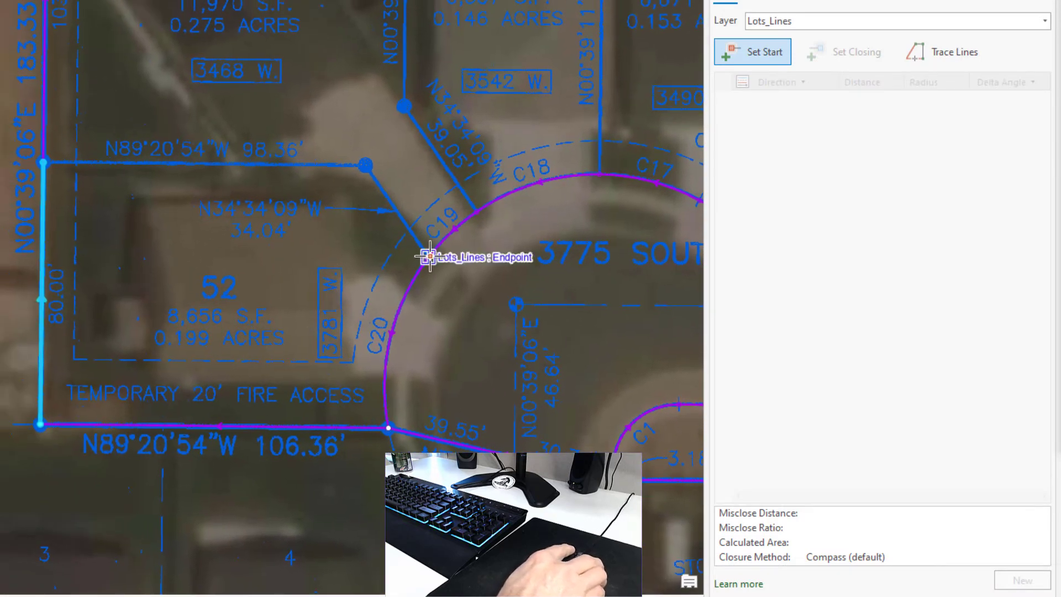
click(430, 256)
click(865, 52)
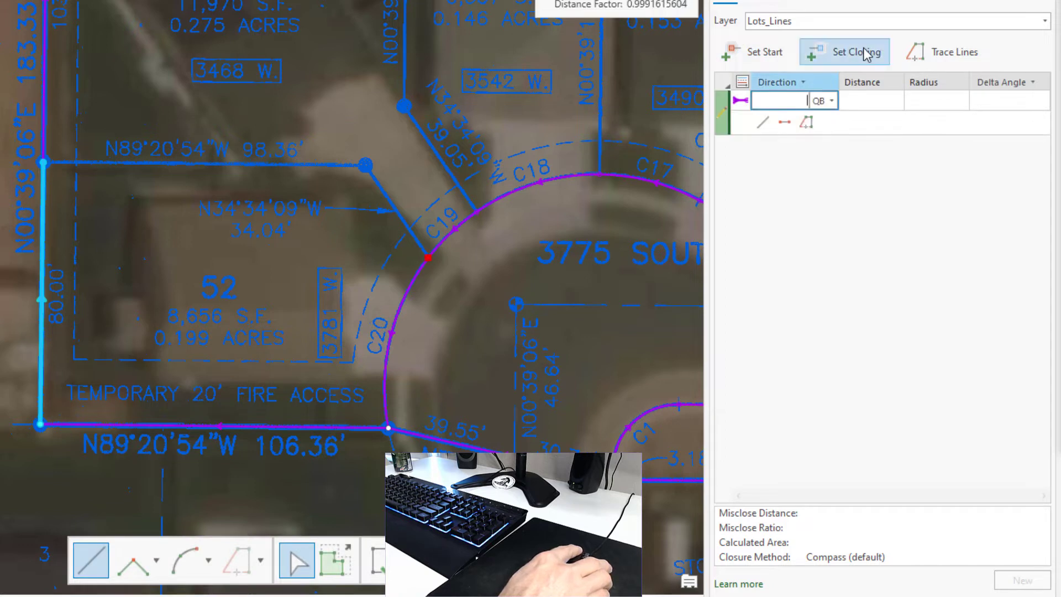
click(43, 163)
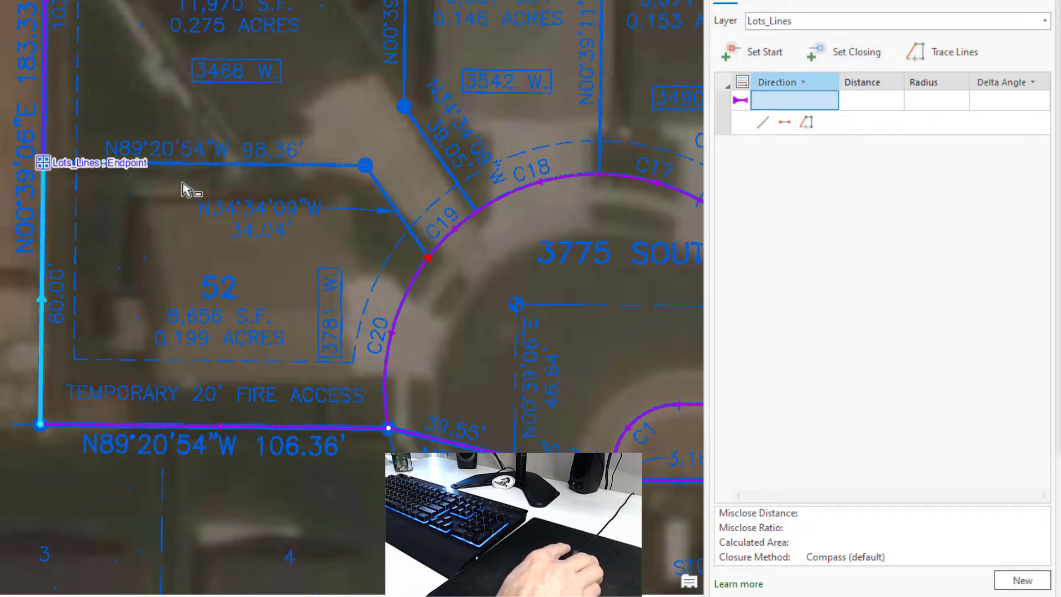
Enter the first course of the line between lots 52 and 51 as N34°34'09"W, 34.04 ft
click(756, 103)
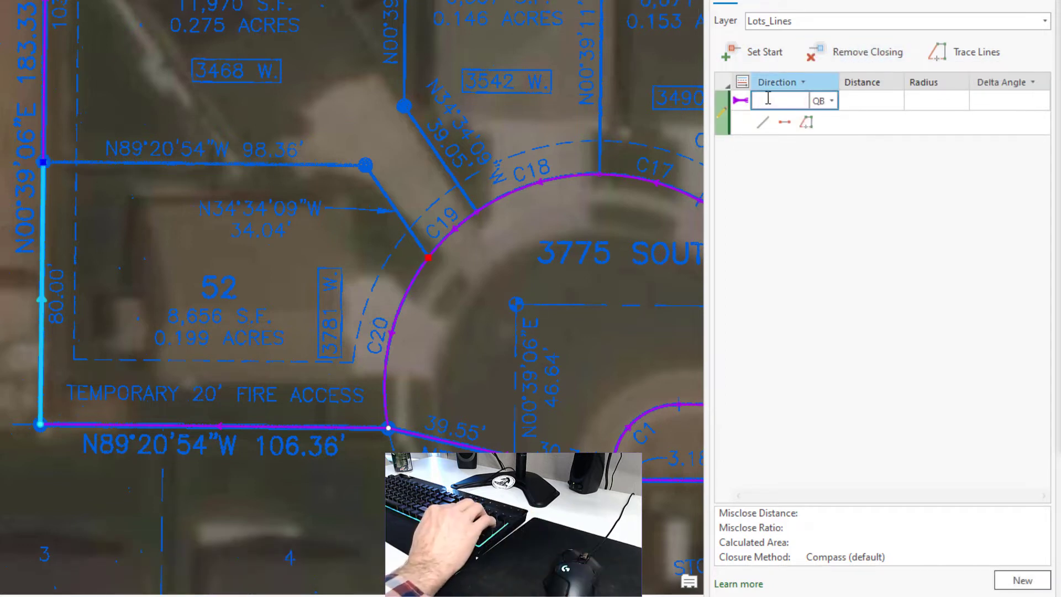
text(34.3409-4)
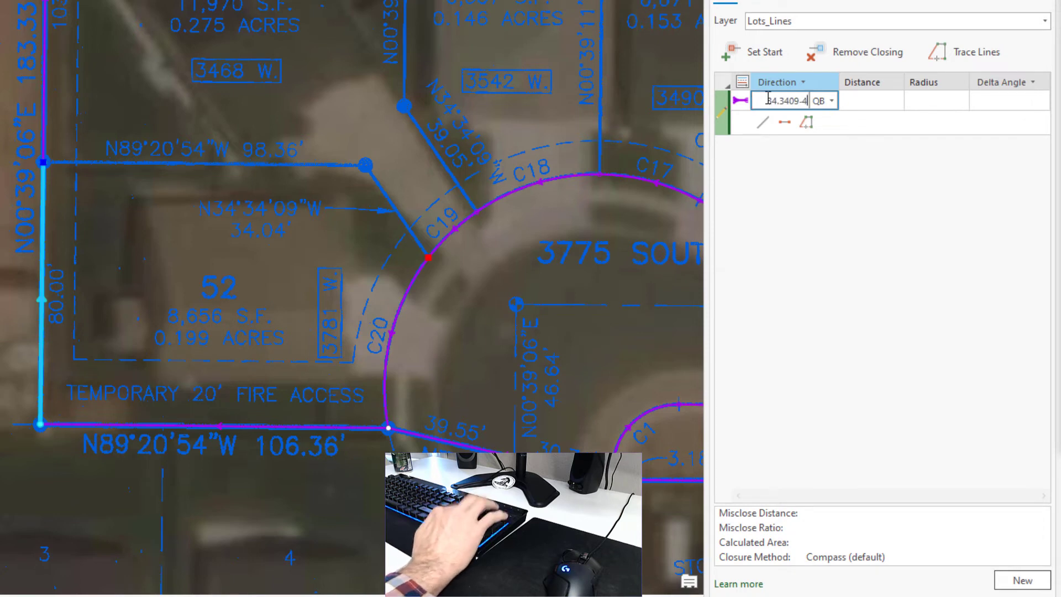
key(Tab)
text(34.04)
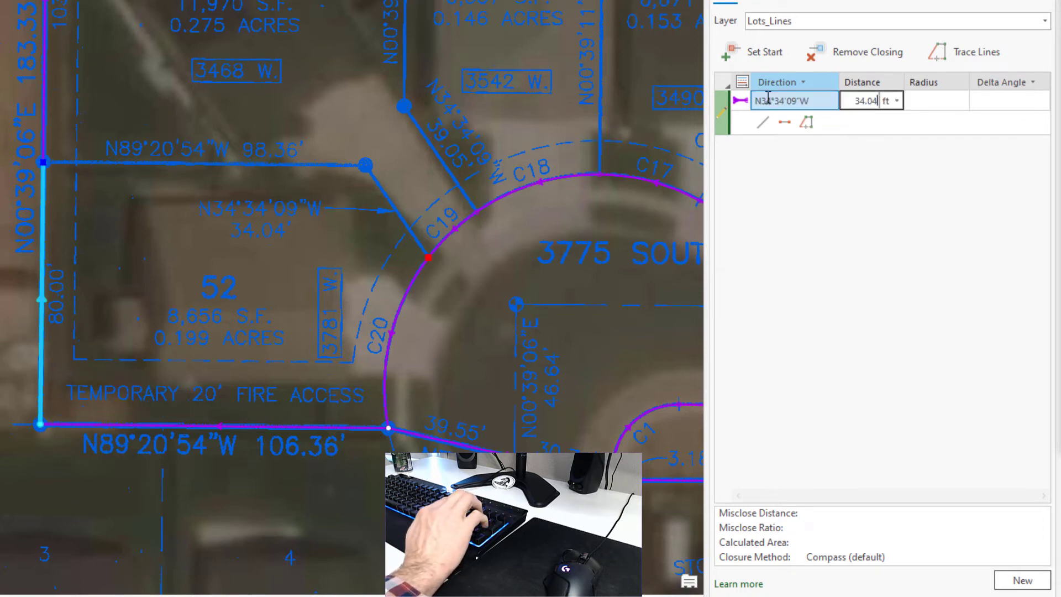
key(Return)
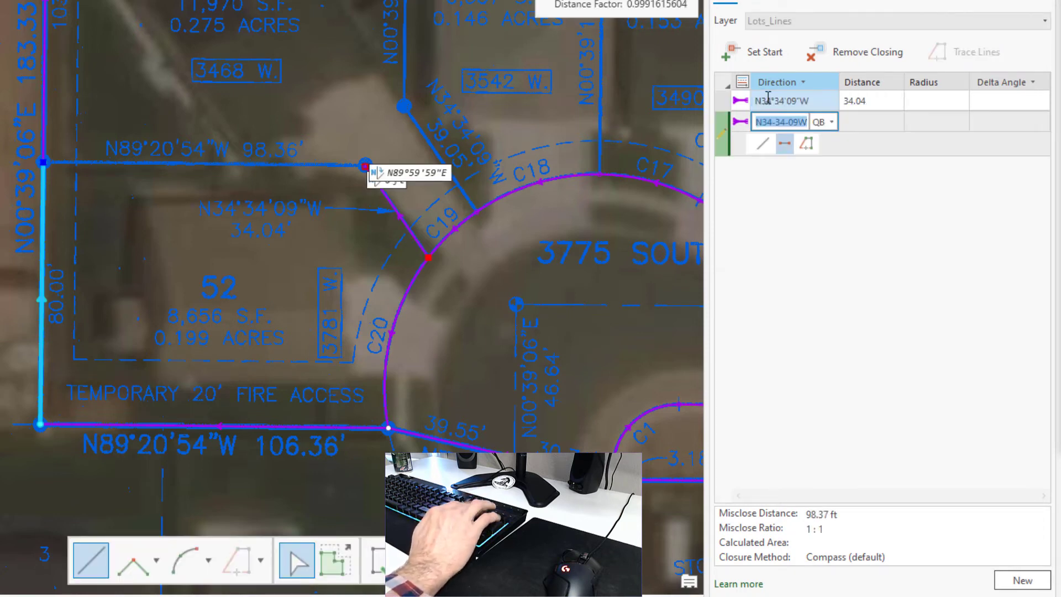
Enter the second course of the line between lots 52 and 51 as N89°20'54"W, 98.36 ft, and start a new traverse
text(89.2054-4)
key(Tab)
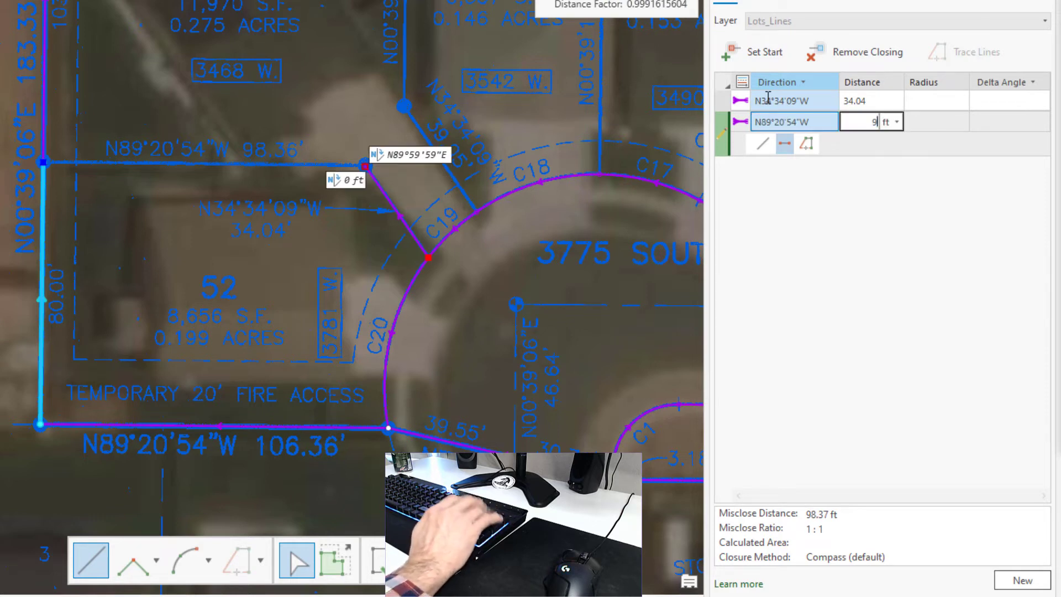
text(98.36)
key(Return)
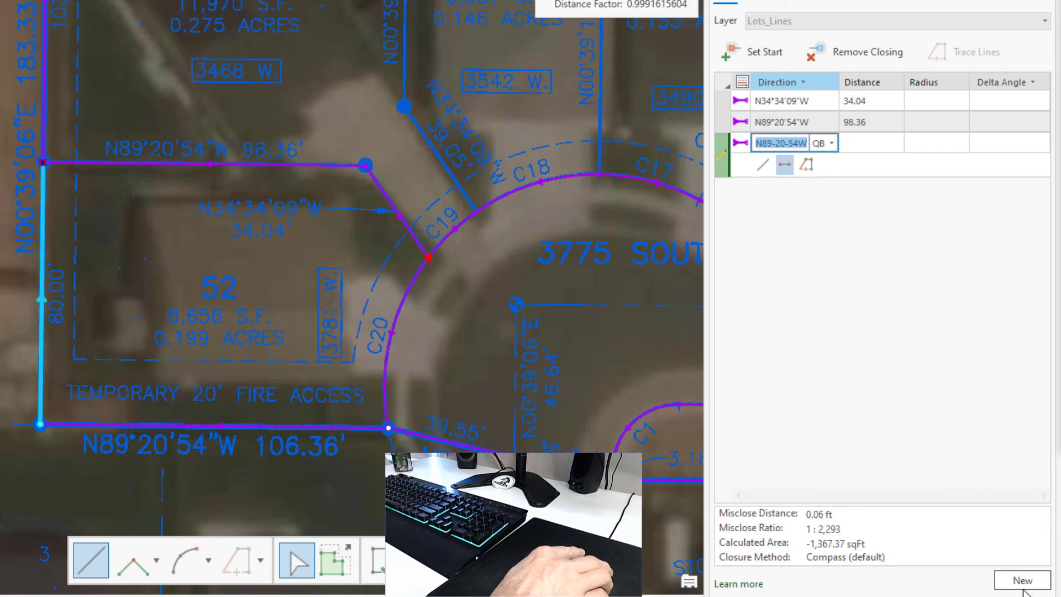
click(1023, 581)
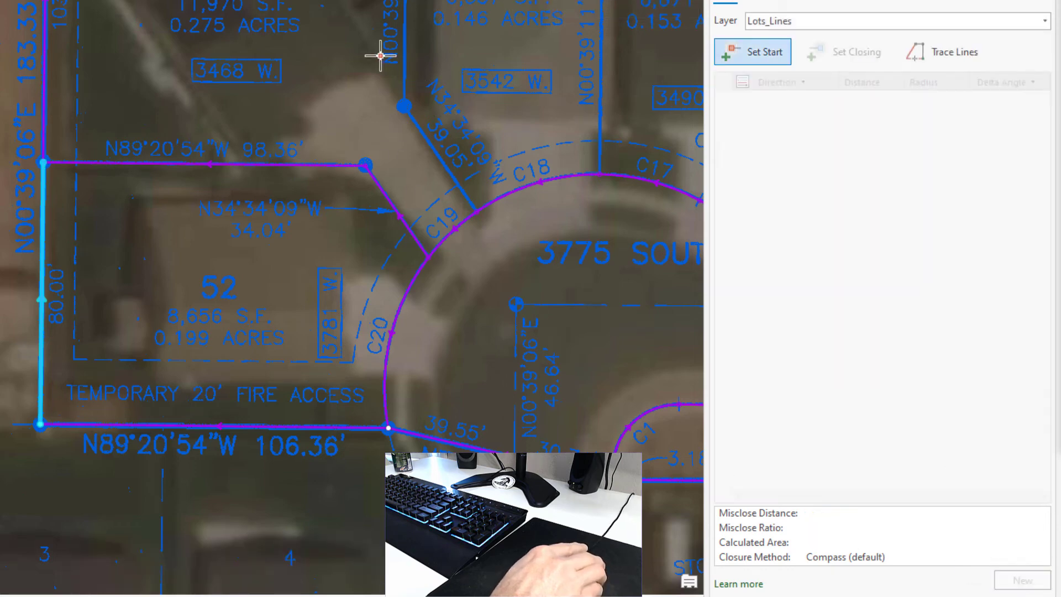
Set the traverse's start where curves C18 and C19 meet and its closing point at the north end of the line between lots 51 and 50
drag(374, 72, 260, 238)
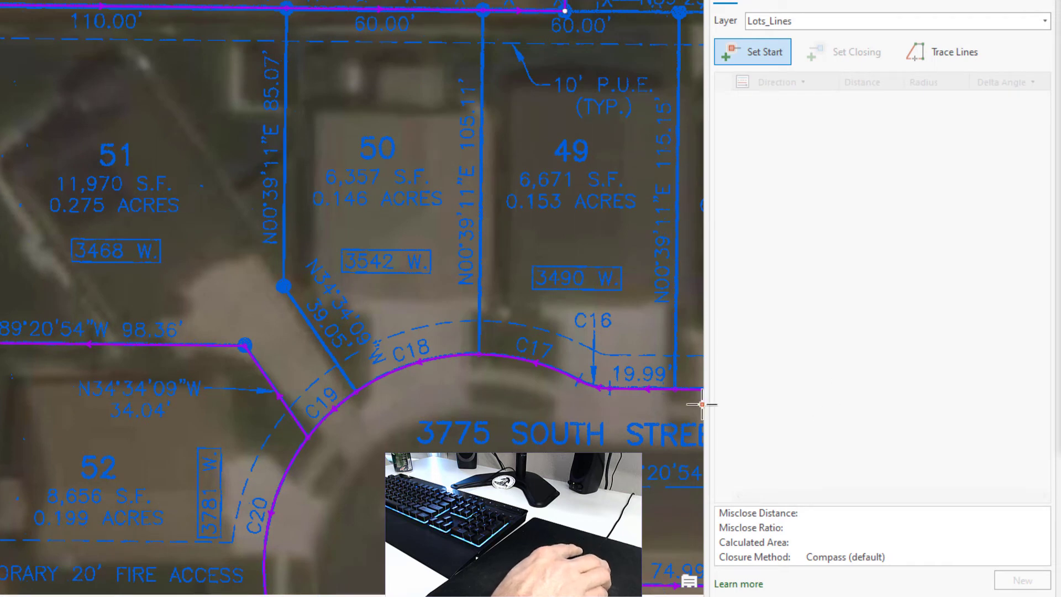
click(357, 394)
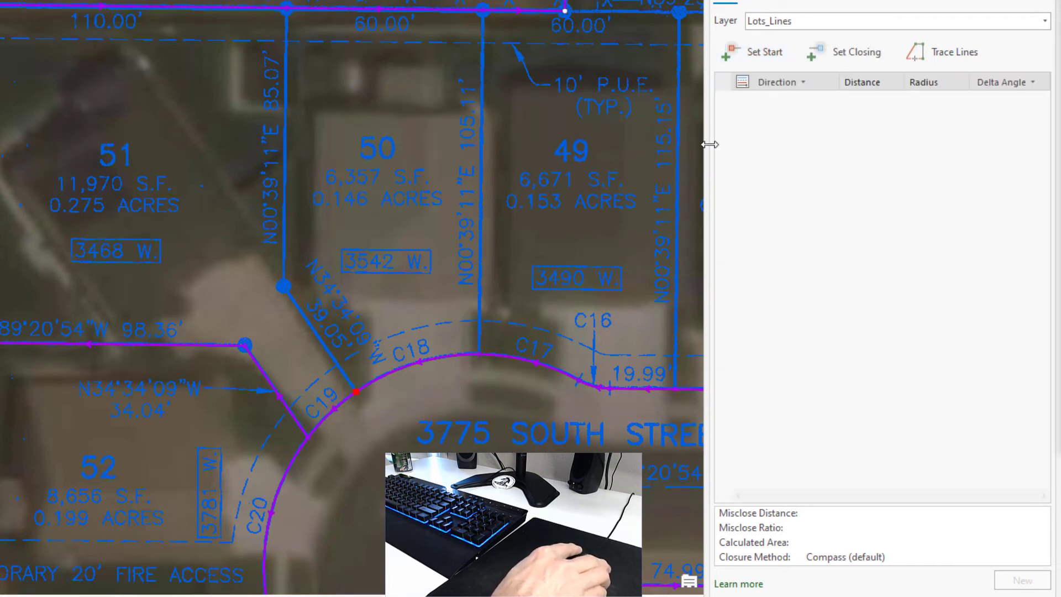
click(856, 57)
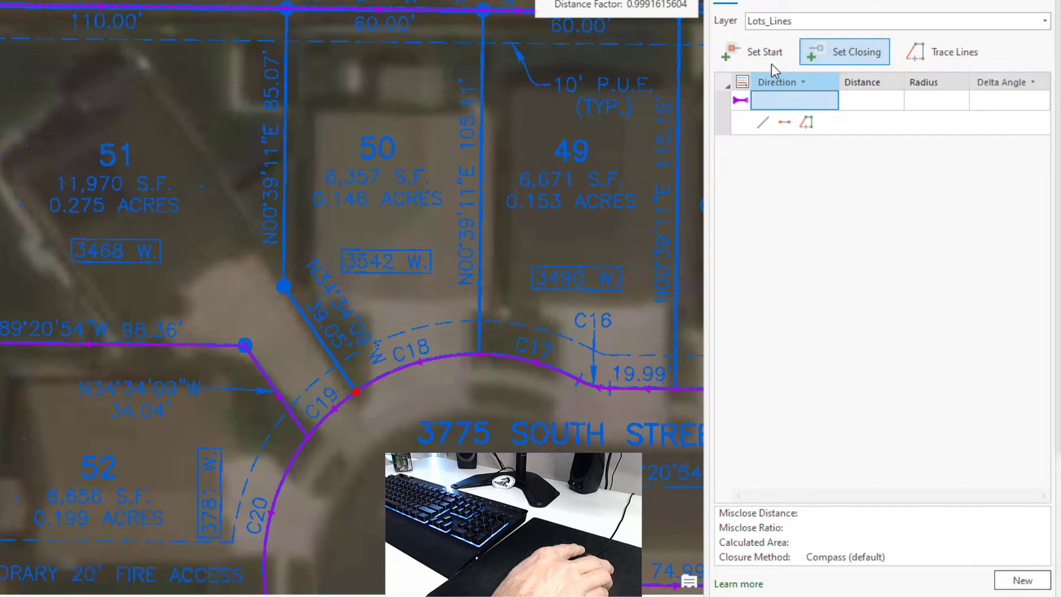
click(288, 9)
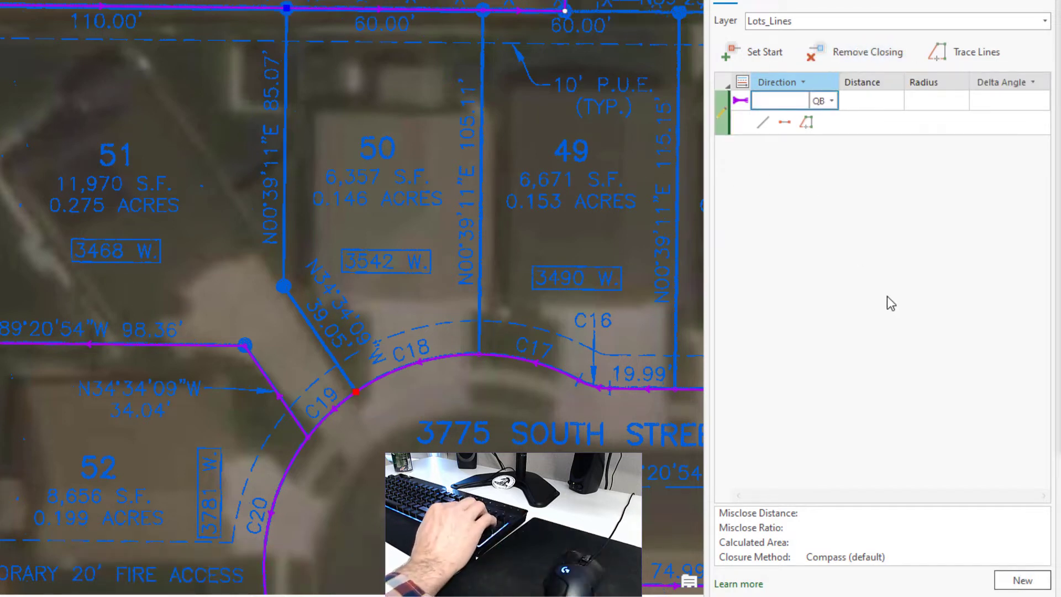
Enter the first course of the line between lots 51 and 50 as N34°34'09"W, 39.05 ft
text(34.3409-4)
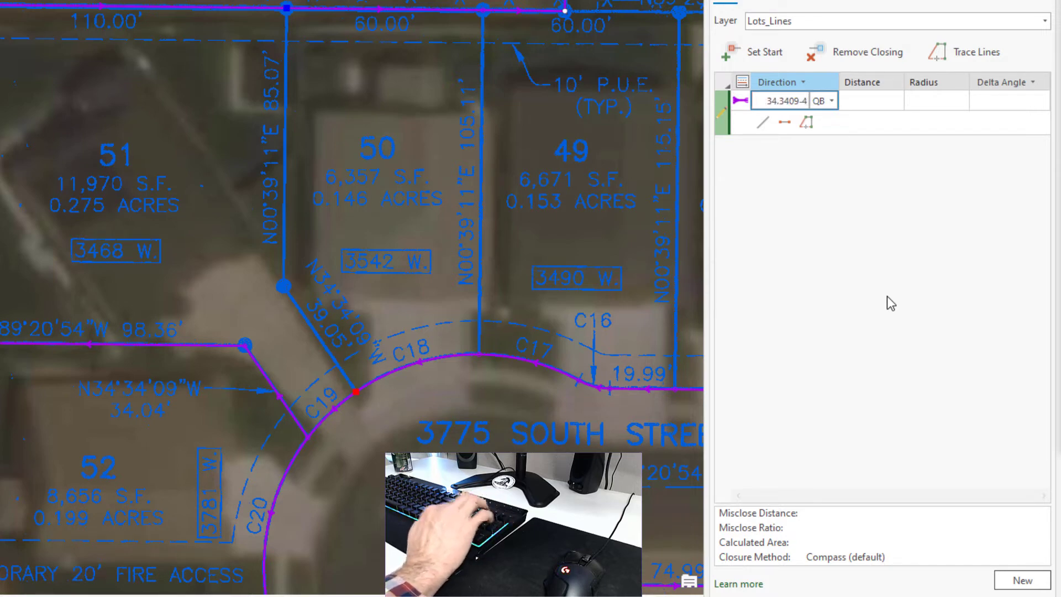
key(Tab)
text(39.05)
key(Return)
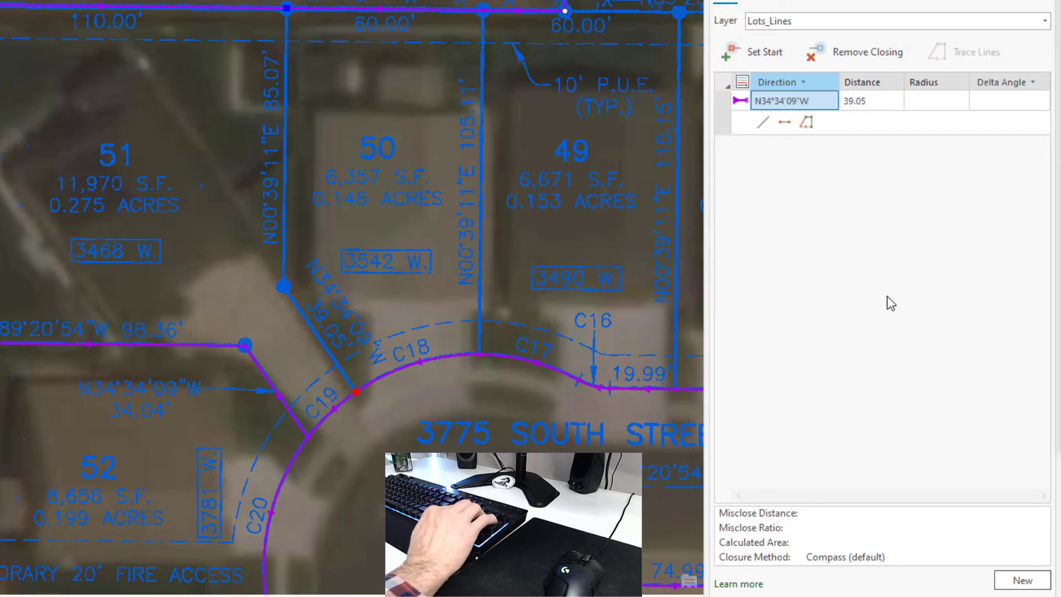
Enter the second course of the line between lots 51 and 50 as N0°39'11"E, 85.07 ft, and start a new traverse
key(BackSpace)
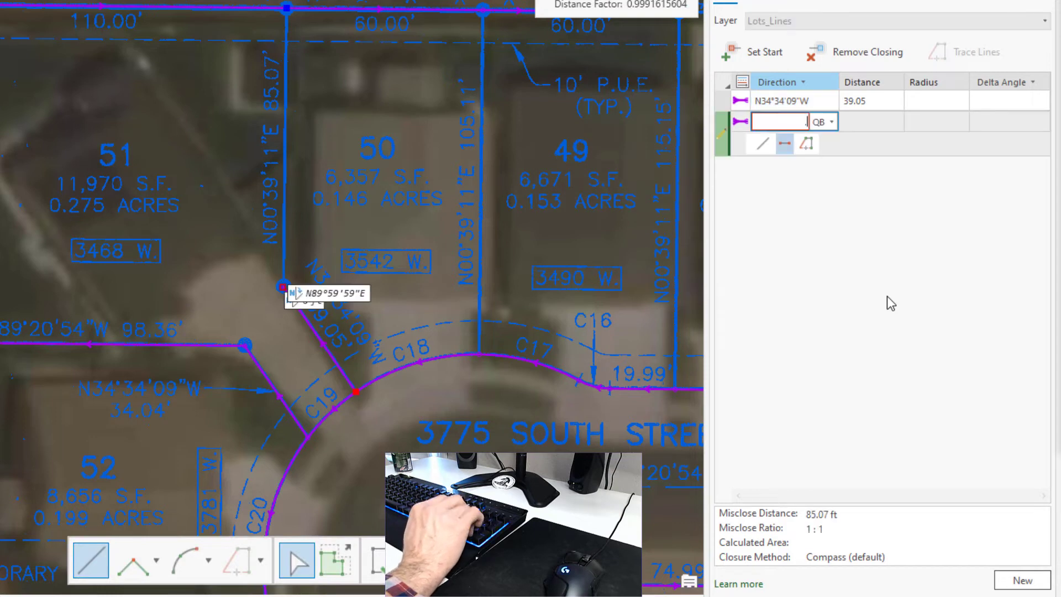
text(.3911-1)
key(Tab)
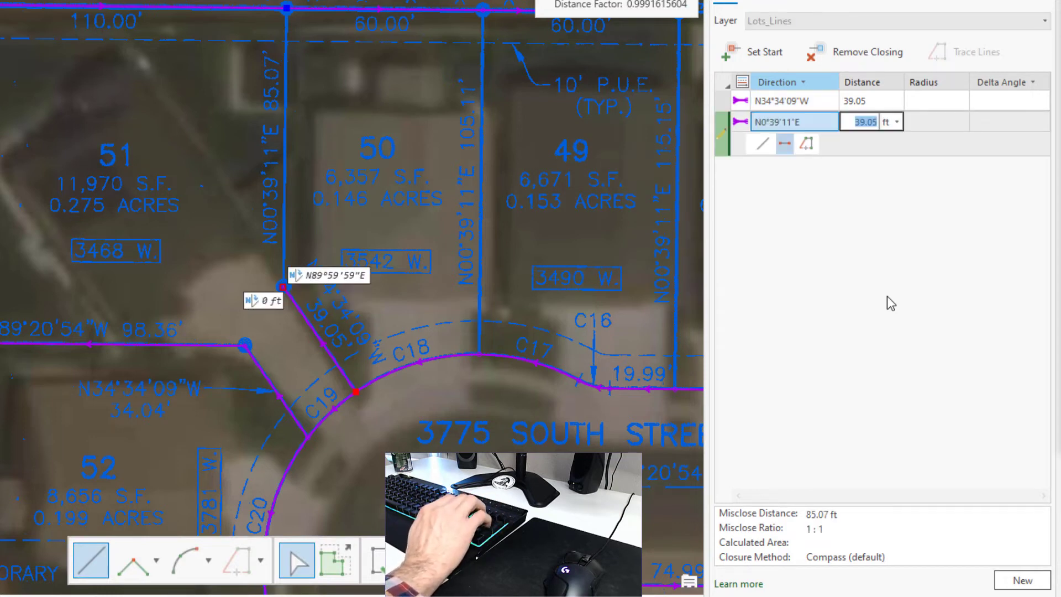
text(85.07)
key(Return)
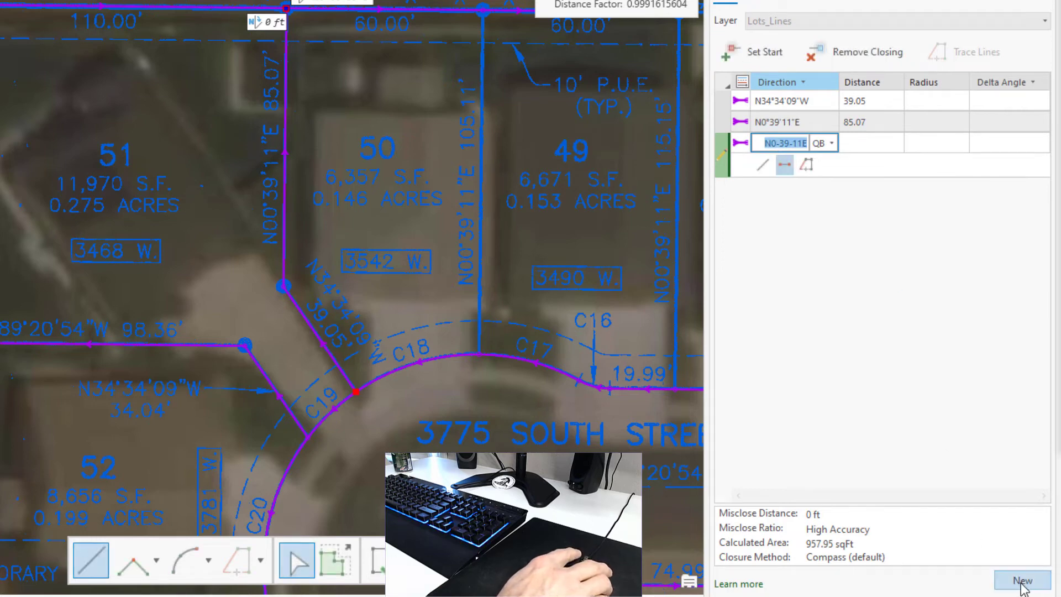
click(1023, 580)
Set the traverse's start at the south end of the line between lots 50 and 49, where C17 and C18 meet, and its closing point at the north end
drag(554, 246, 201, 290)
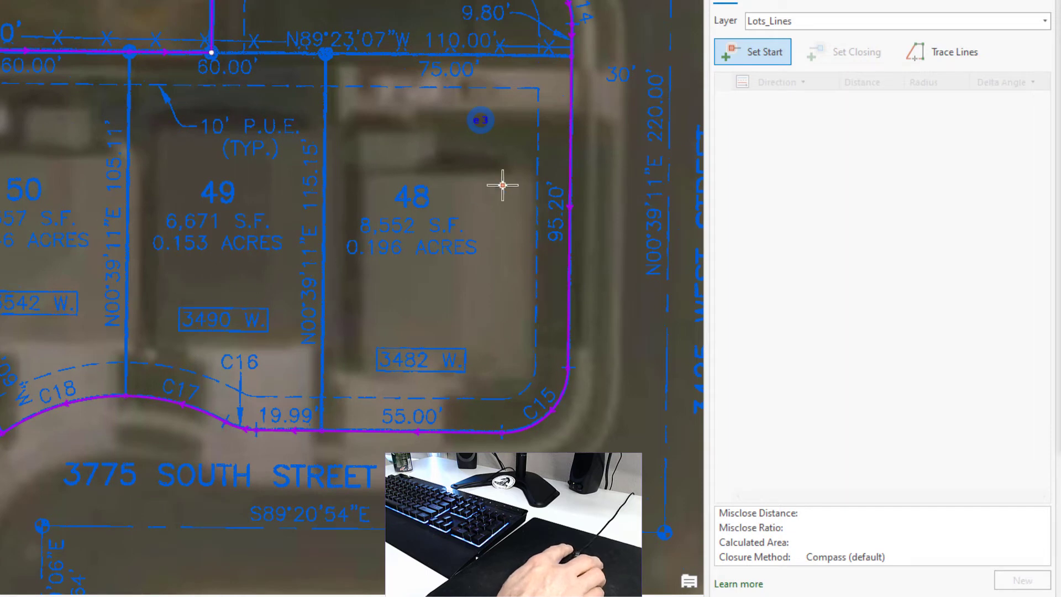
click(125, 395)
click(862, 52)
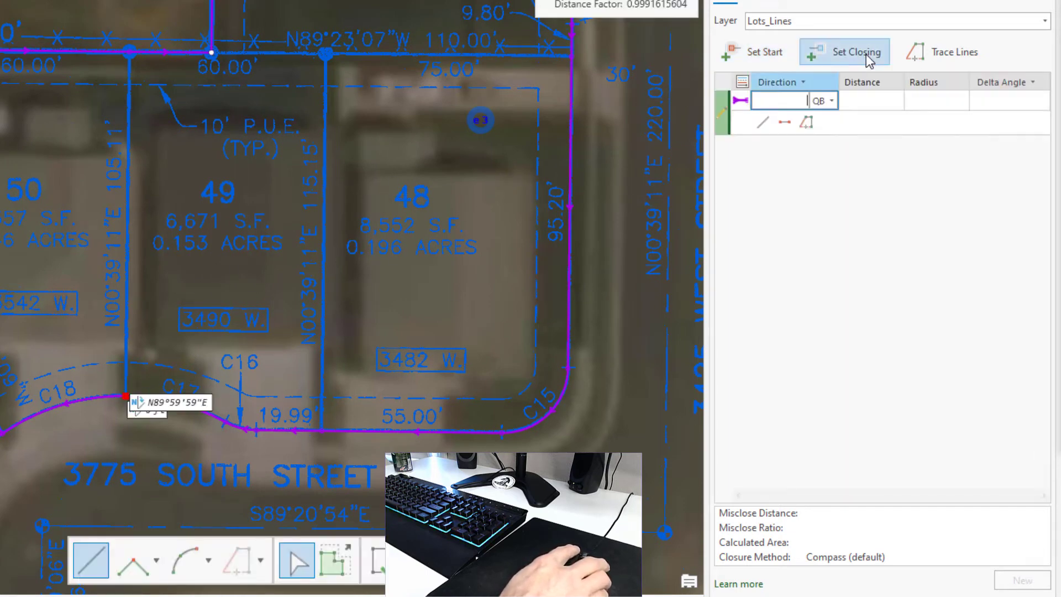
click(129, 52)
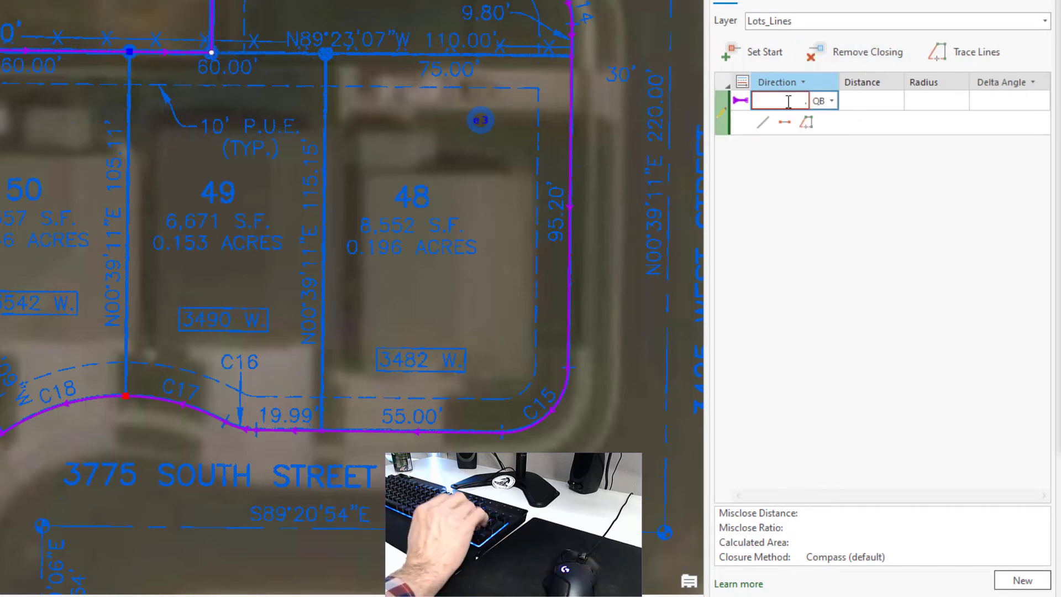
Enter the line between lots 50 and 49 as N0°39'11"E, 105.11 ft, and start a new traverse
text(0.3911-1)
key(Tab)
text(105.11)
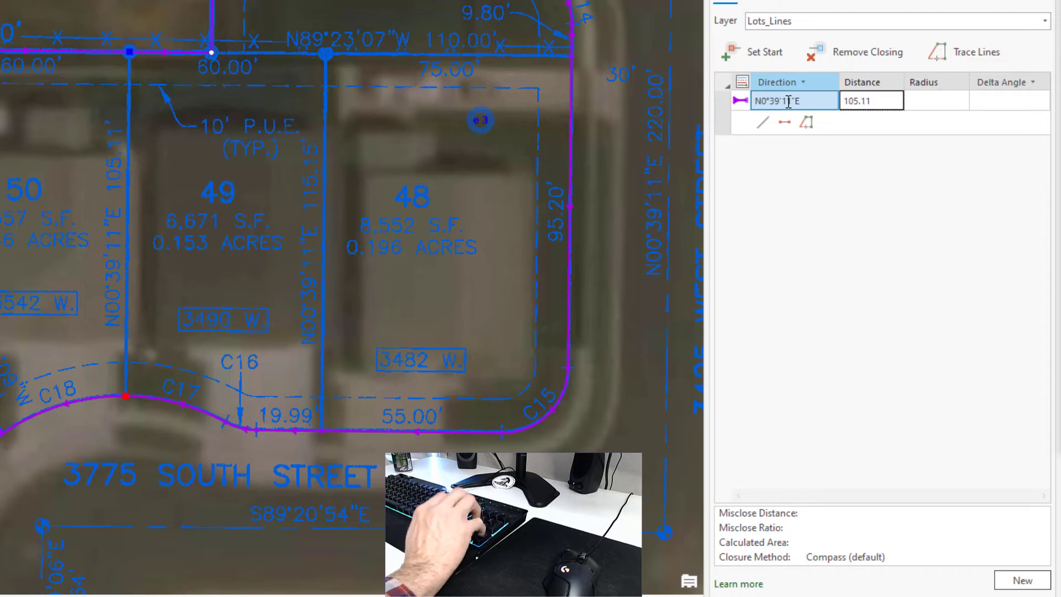
key(Return)
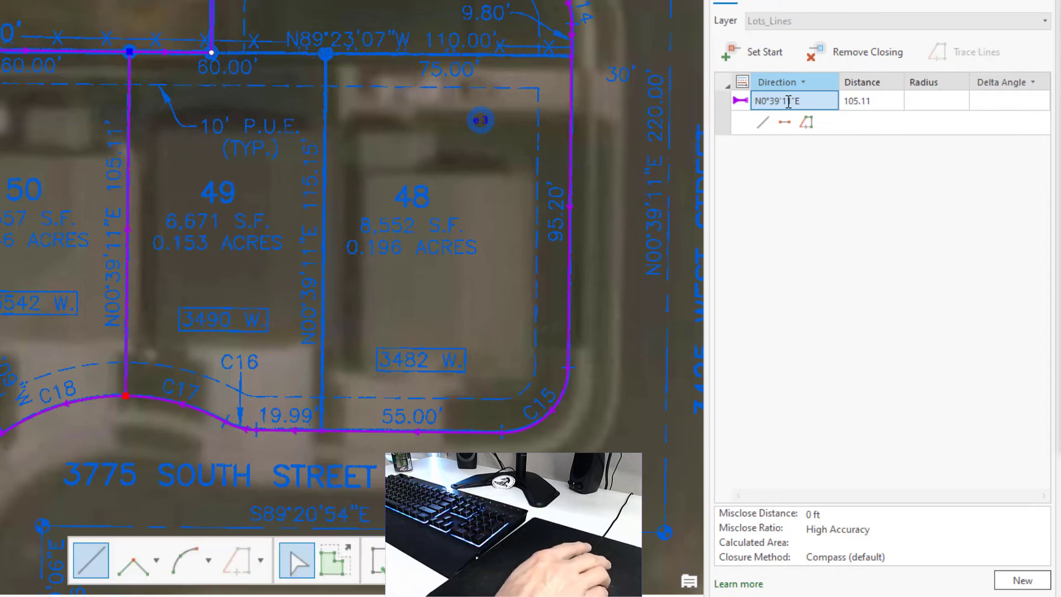
click(1024, 583)
Set the traverse's start at the existing line endpoint on lot 49's north boundary and its closing point at lot 48's northeast corner
drag(466, 196, 386, 309)
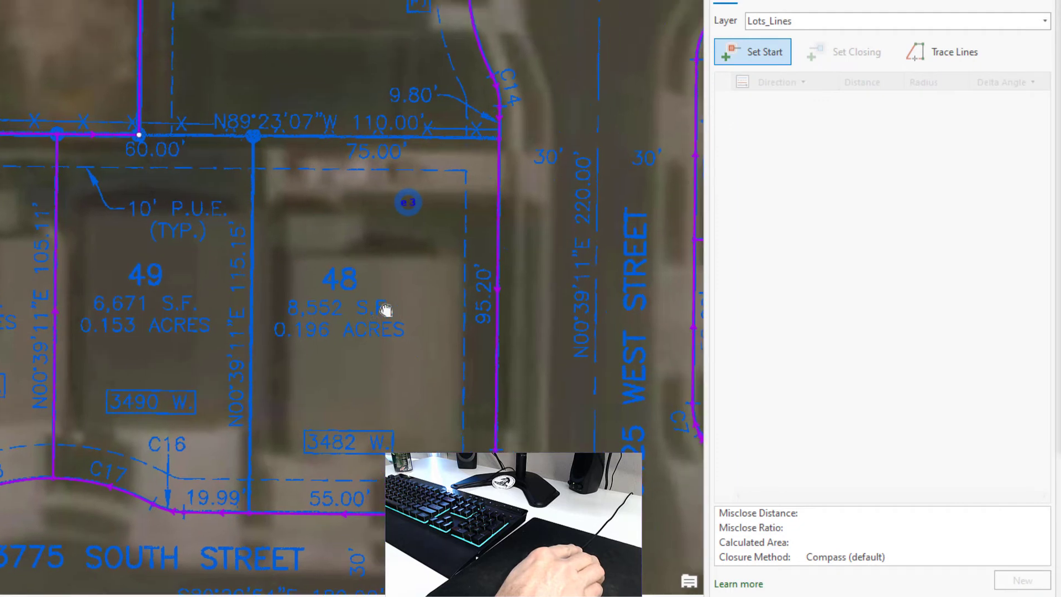
click(140, 135)
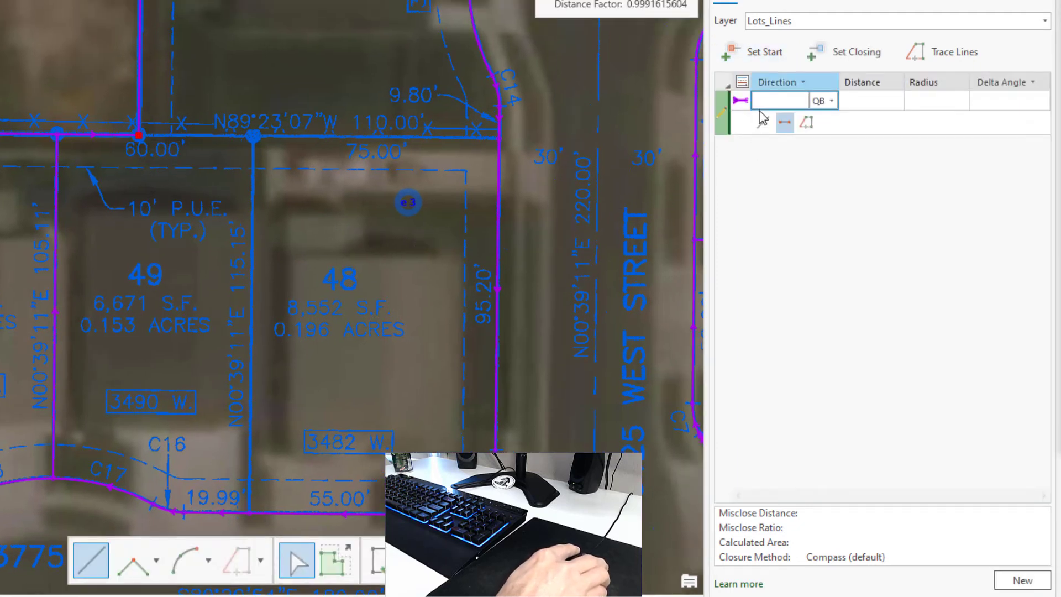
click(848, 53)
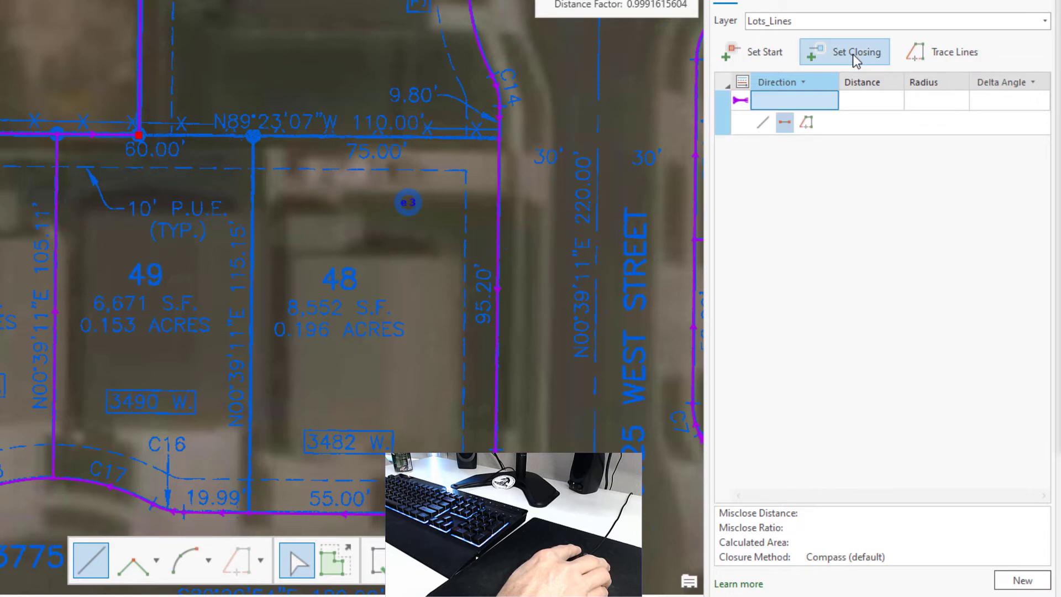
click(499, 138)
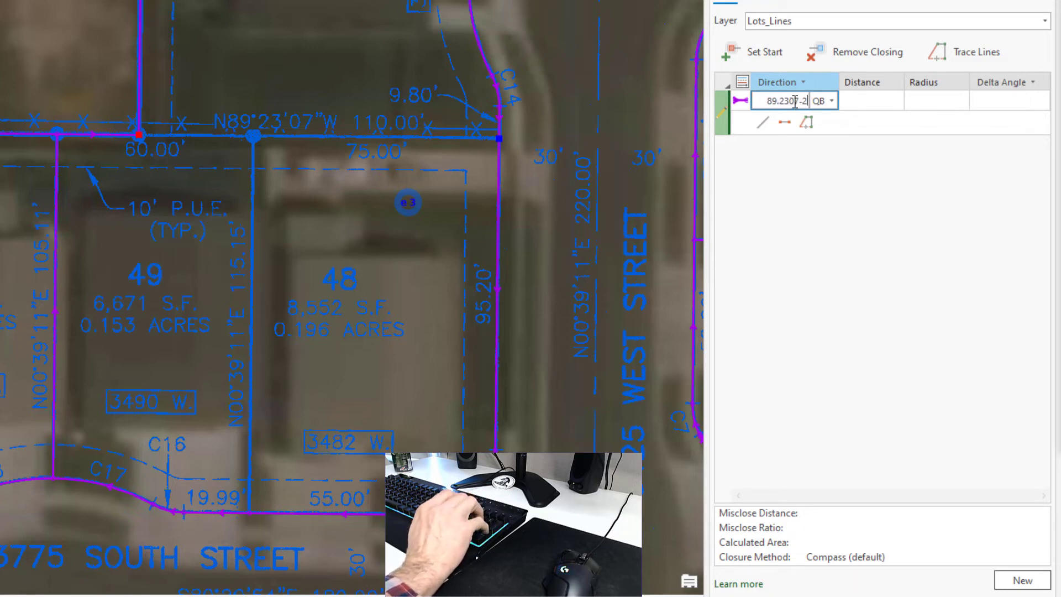
Enter two S89°23'07"E courses along the north side of lots 49 and 48, 110-75 ft and 75 ft, and start a new traverse
key(Tab)
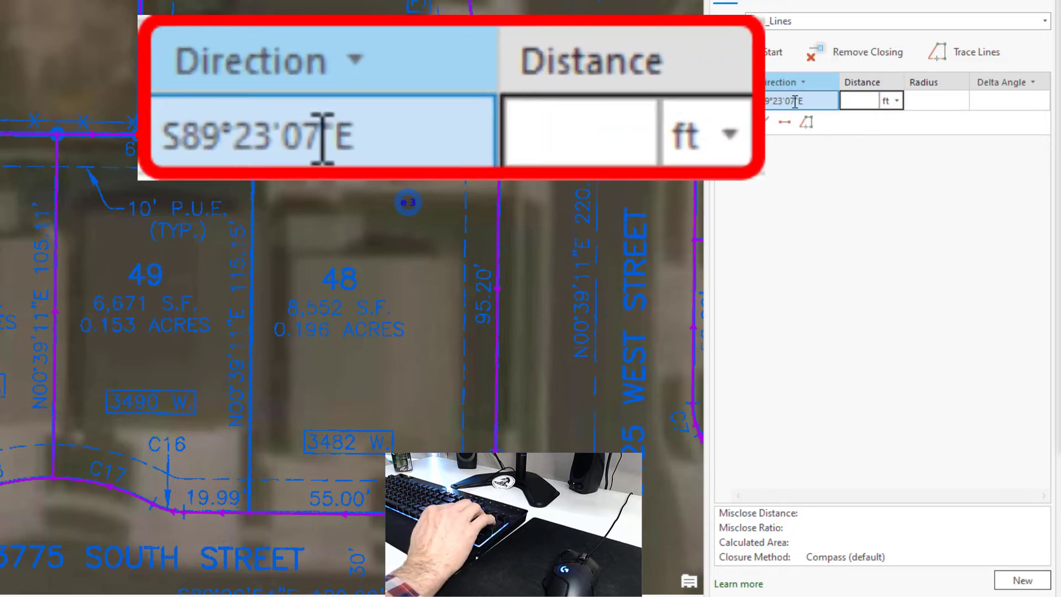
text(110-75)
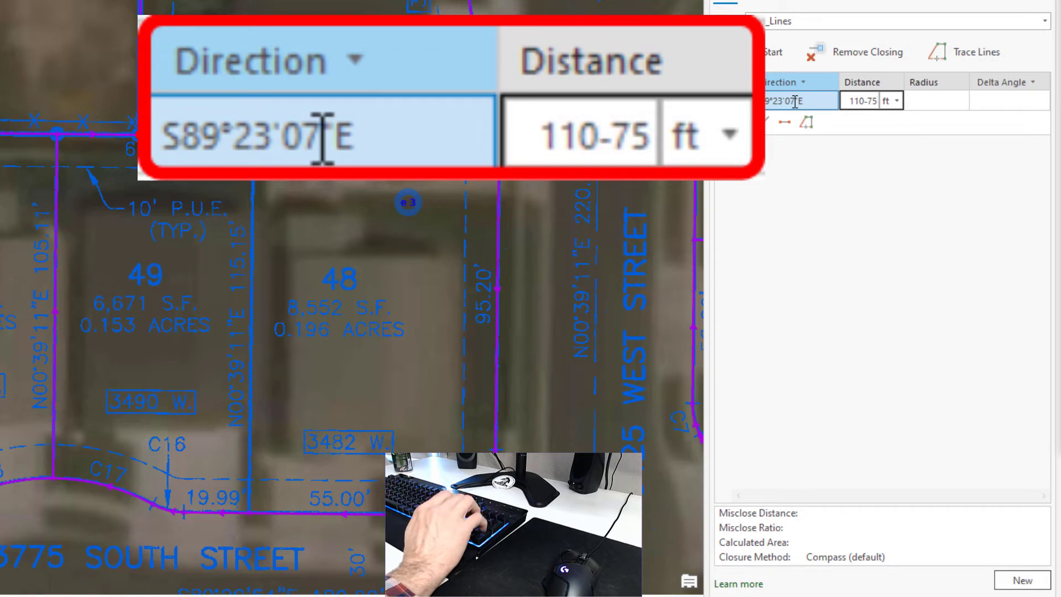
key(Return)
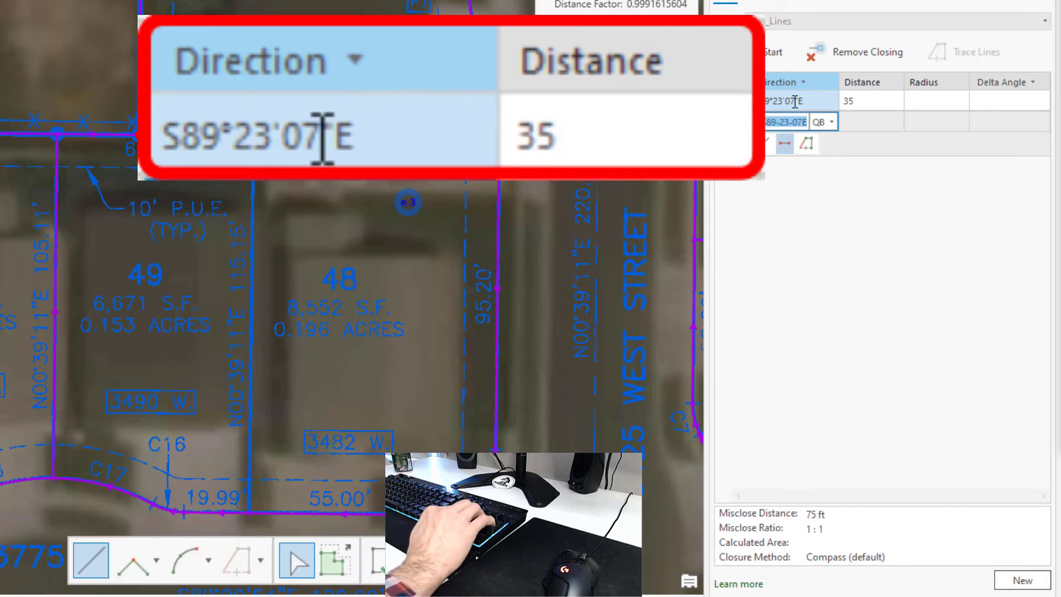
key(Tab)
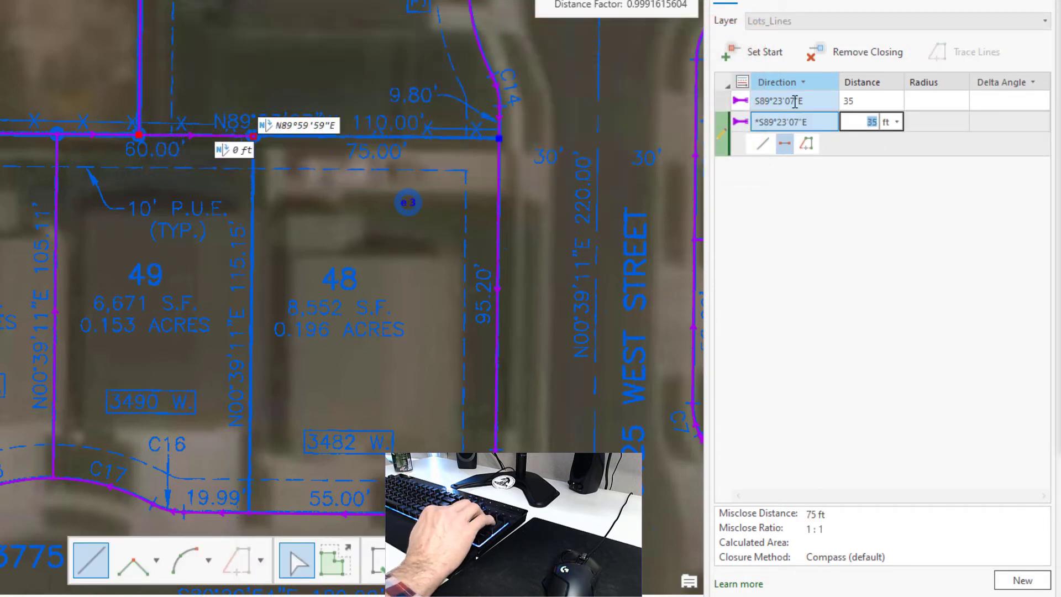
key(Return)
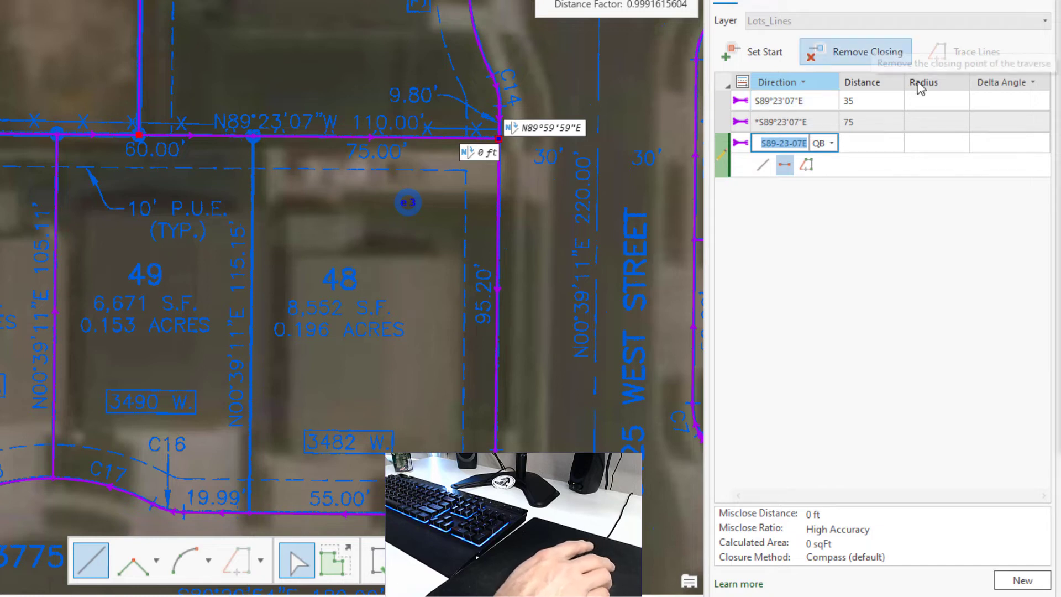
click(1023, 581)
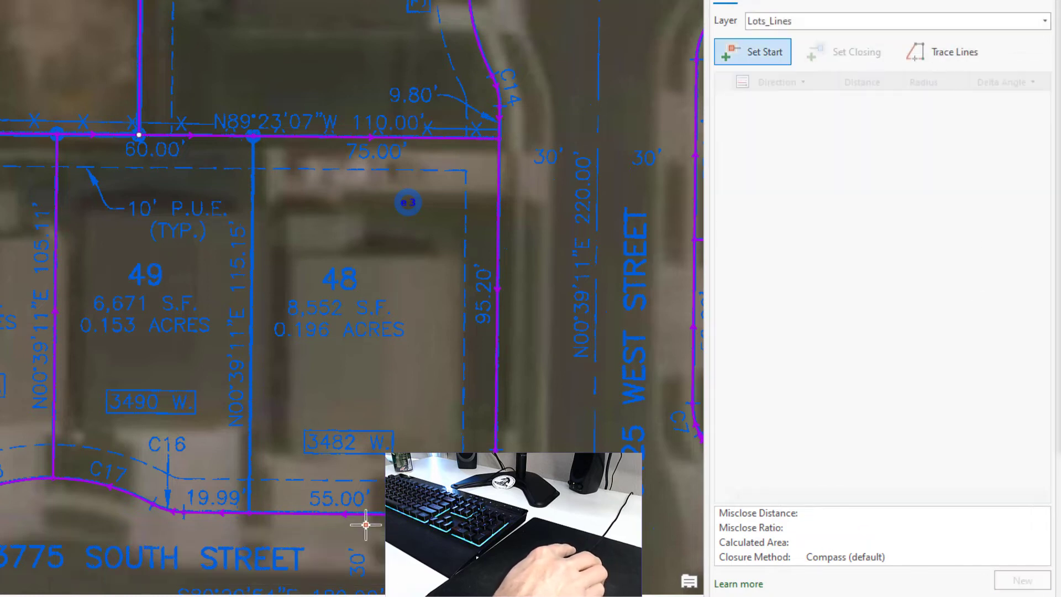
Set the traverse's start at the south end of the line between lots 49 and 48 and its closing point at the north end
click(255, 513)
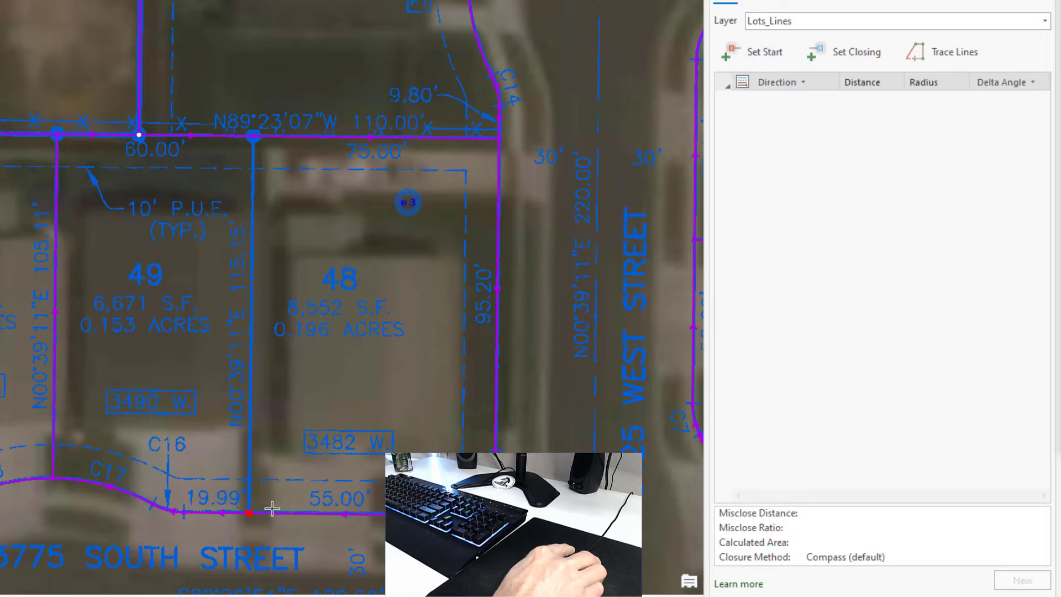
click(857, 60)
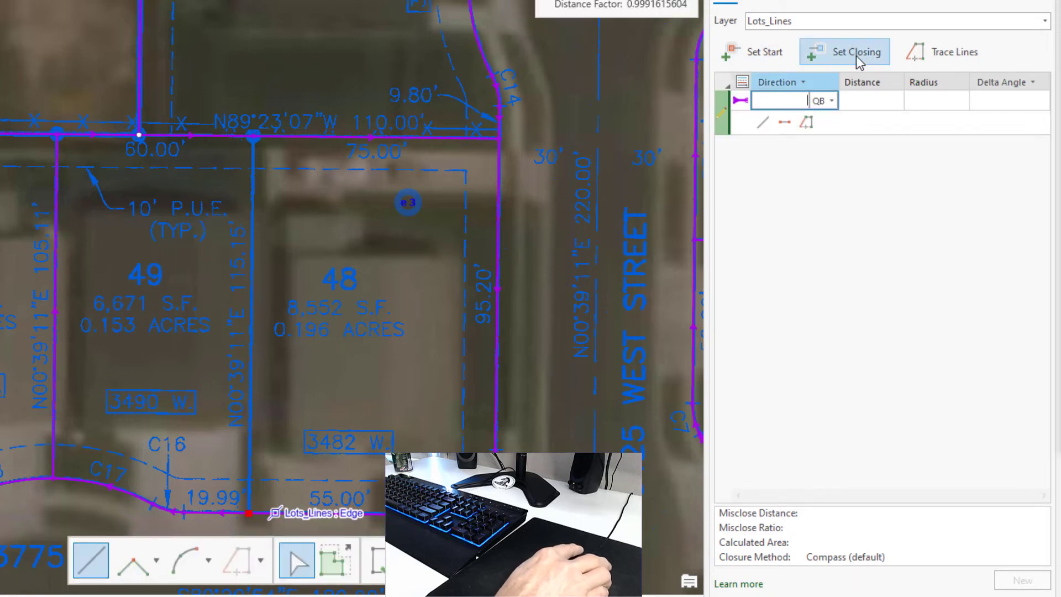
click(252, 135)
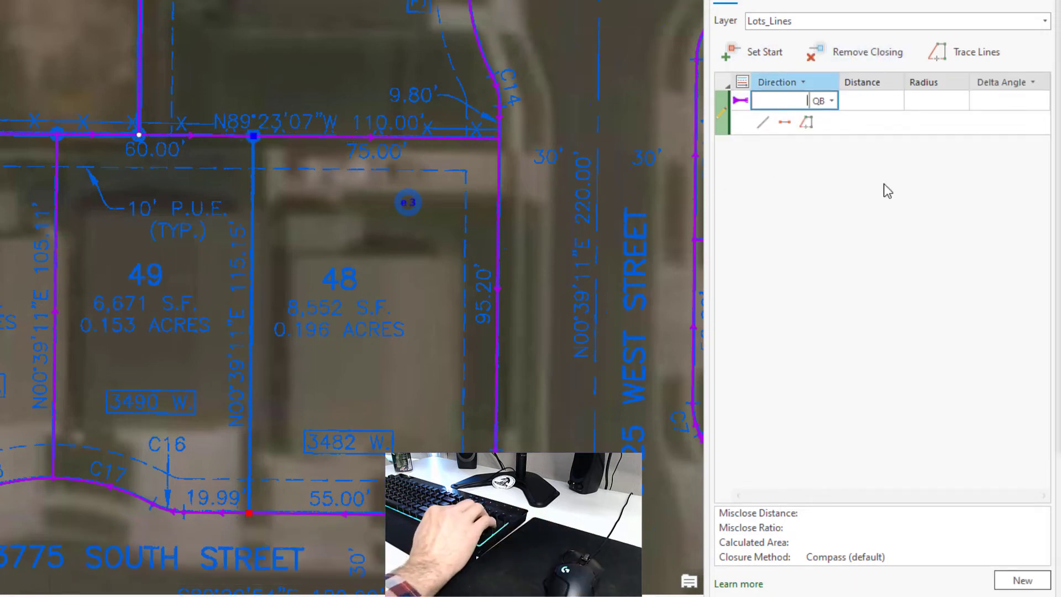
Enter the line between lots 49 and 48 as N0°39'11"E, 115.15 ft, and start a new traverse
text(0.3911-1)
key(Tab)
text(115.)
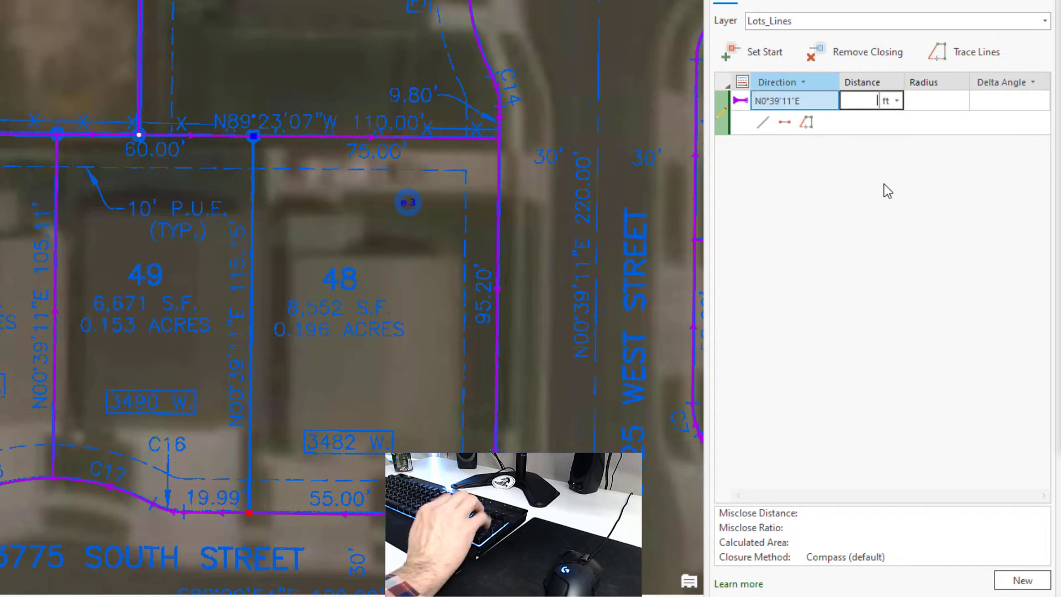
text(15)
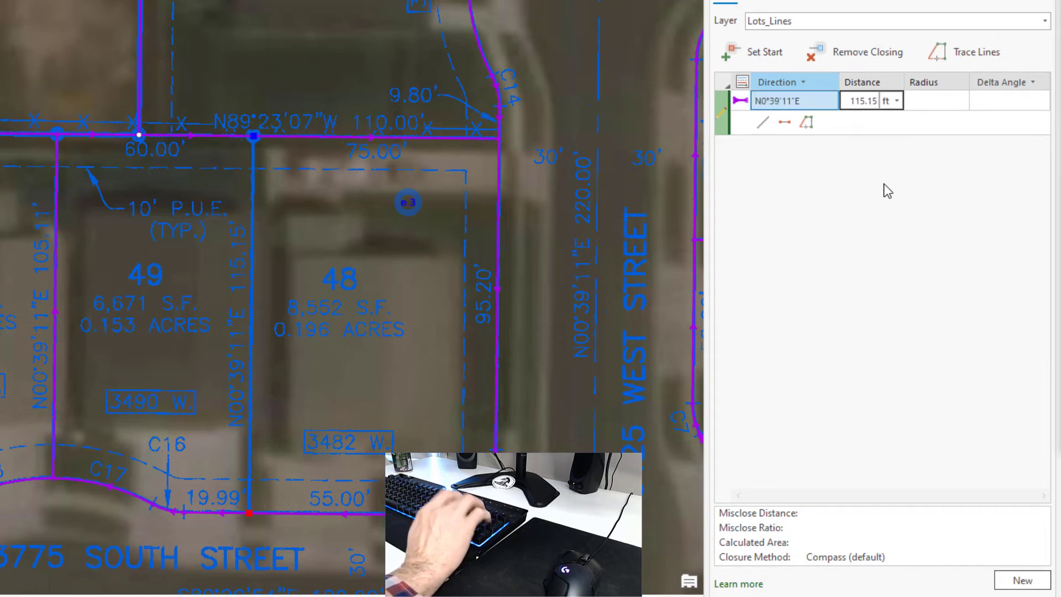
key(Return)
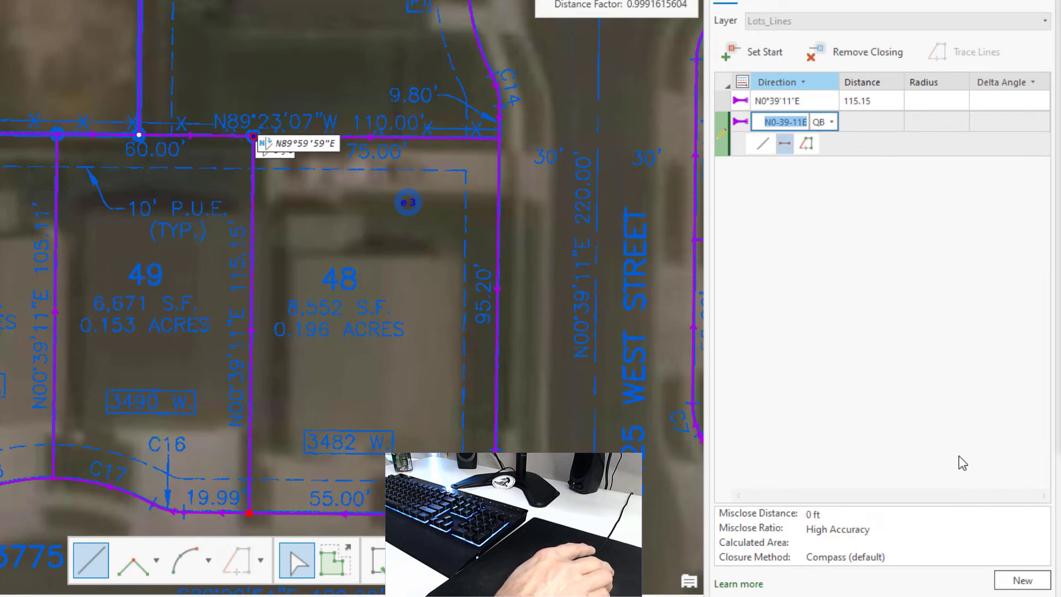
click(1017, 586)
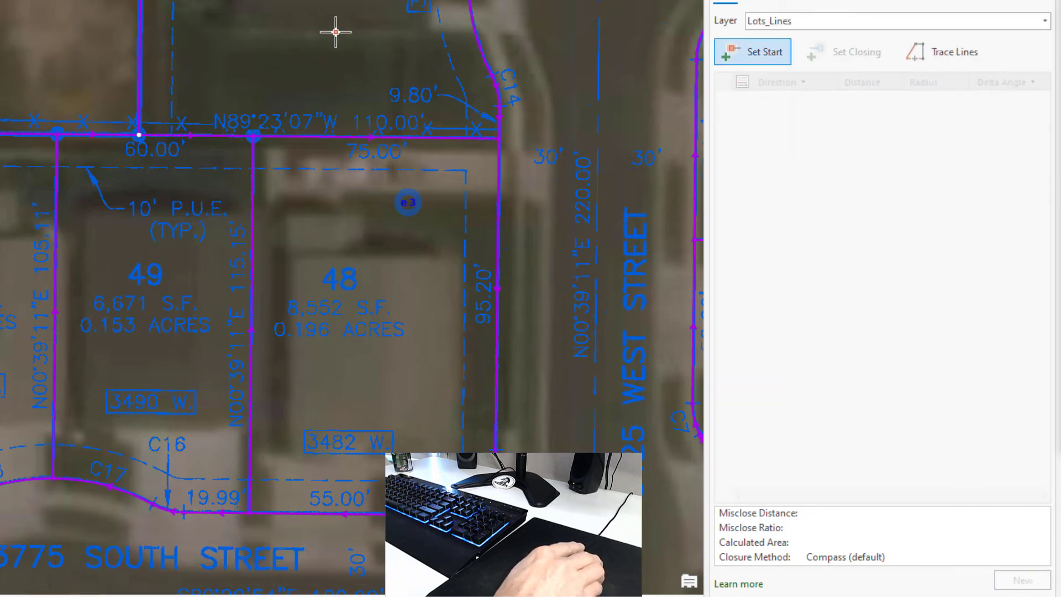
Set the traverse's start where curves C12 and C13 meet and its closing point at the west end of the line between lots 47 and 46
drag(336, 31, 272, 586)
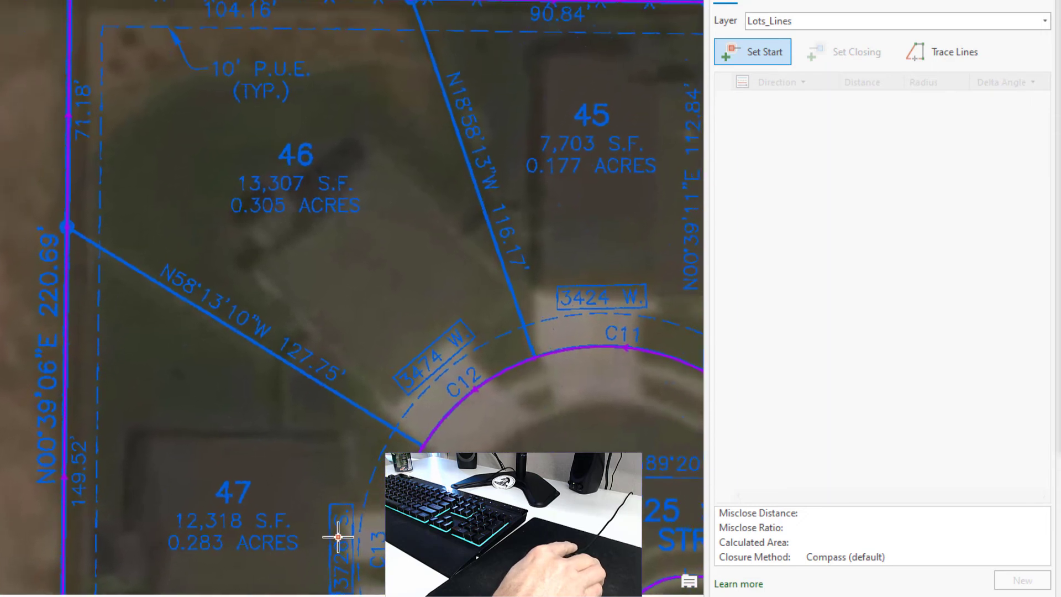
click(419, 449)
click(865, 54)
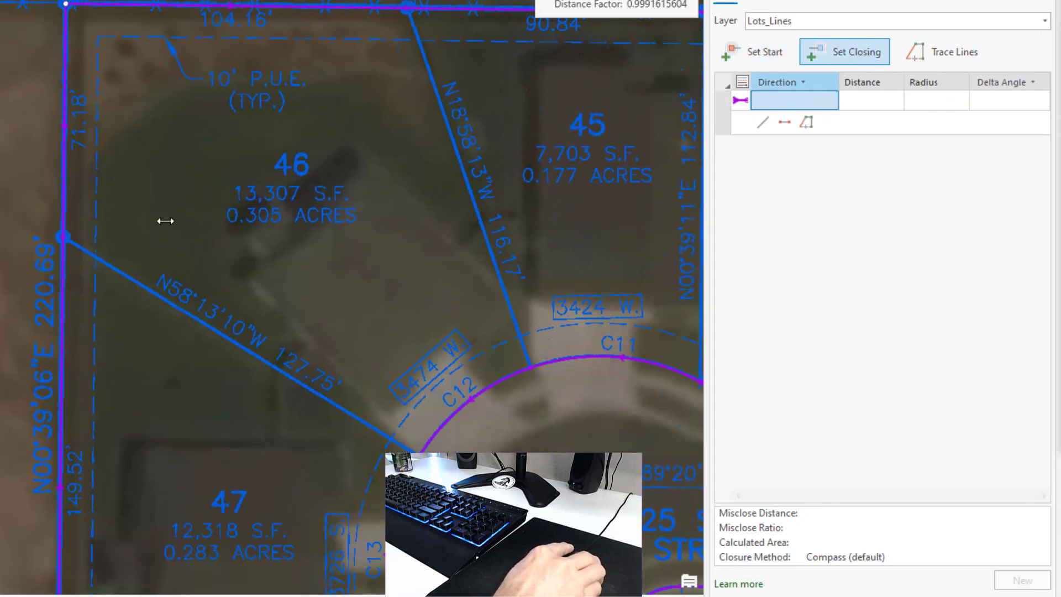
click(65, 238)
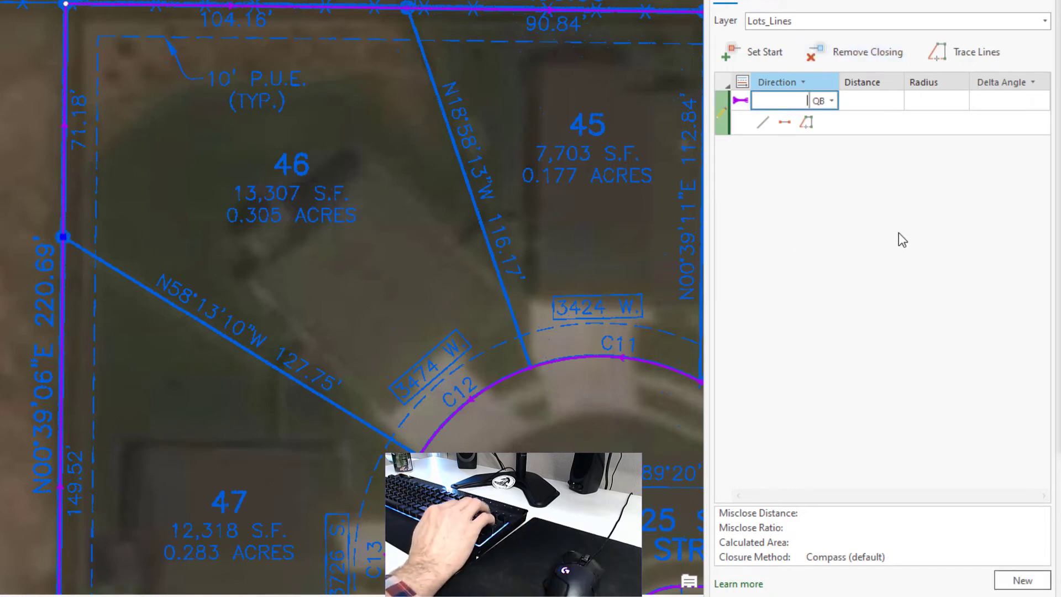
Enter the line between lots 47 and 46 as N58°13'10"W, 127.75 ft, and start a new traverse
text(58.1310-4)
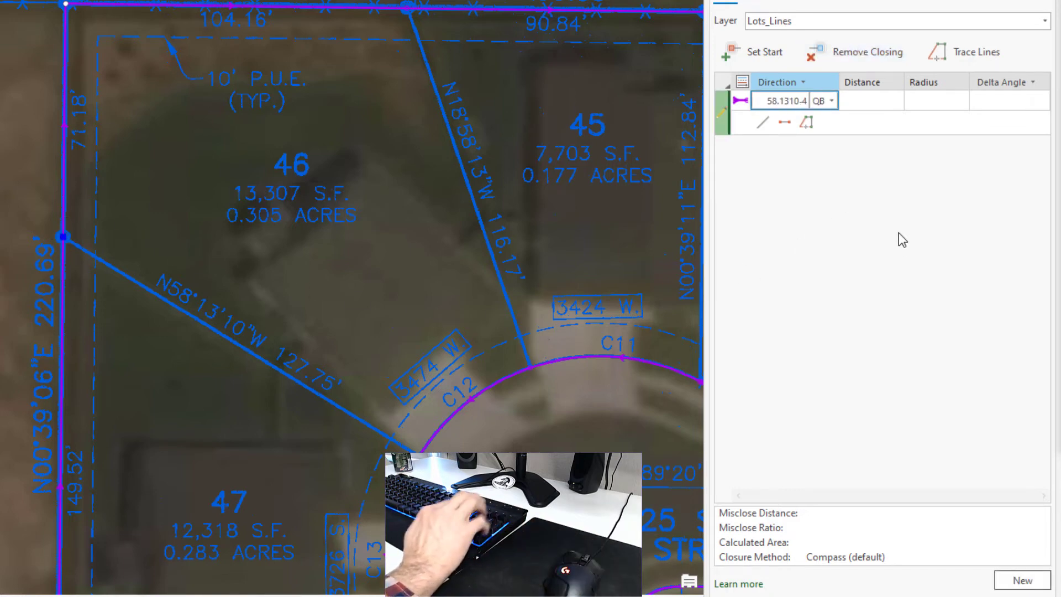
key(Tab)
text(127.75)
key(Return)
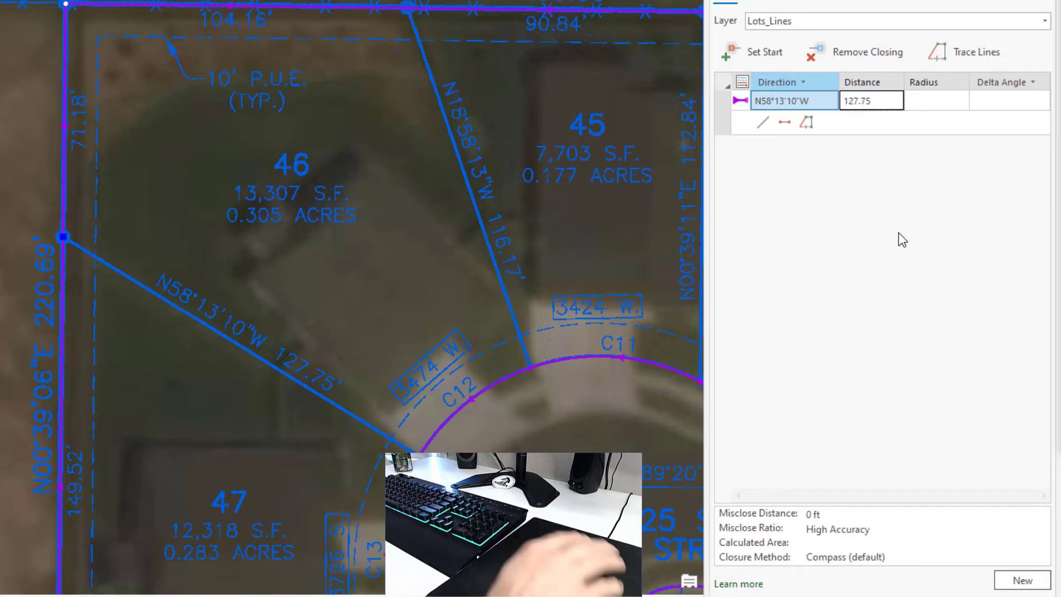
click(1007, 579)
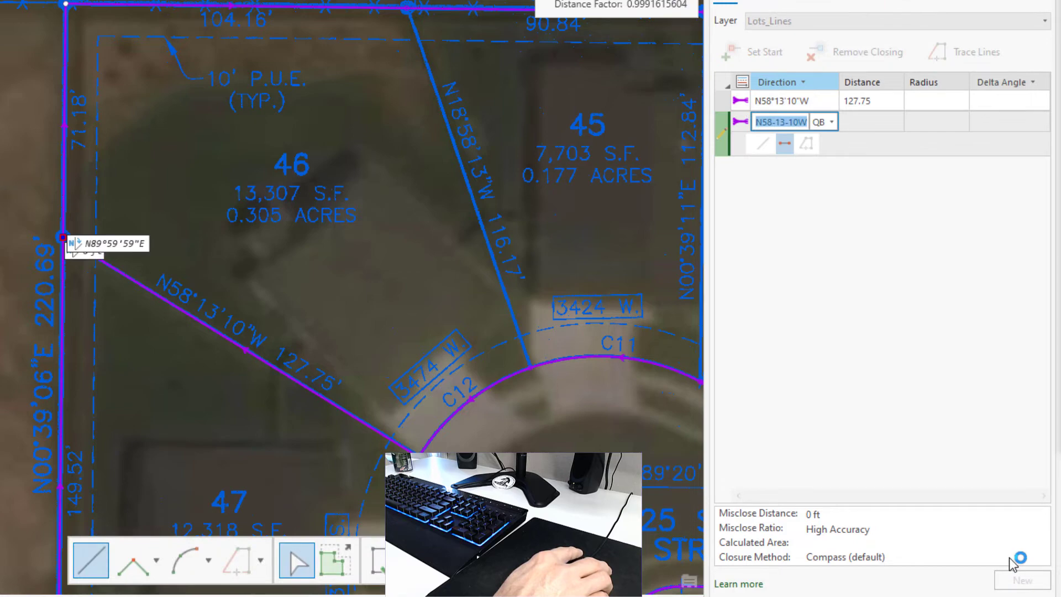
click(1024, 583)
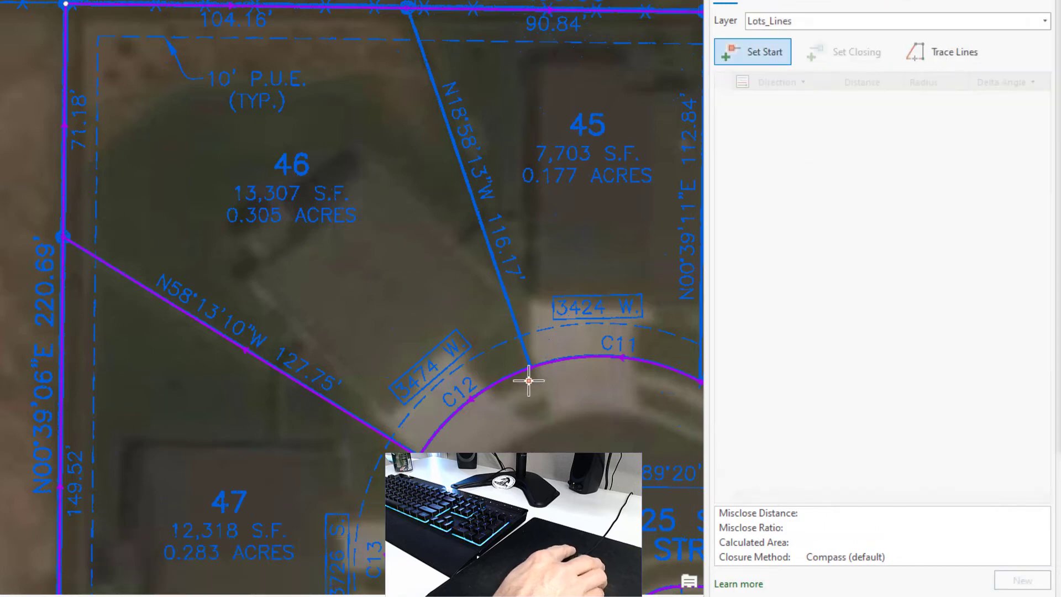
Set the traverse's start where curves C11 and C12 meet and its closing point at the north end of the line between lots 46 and 45
click(533, 399)
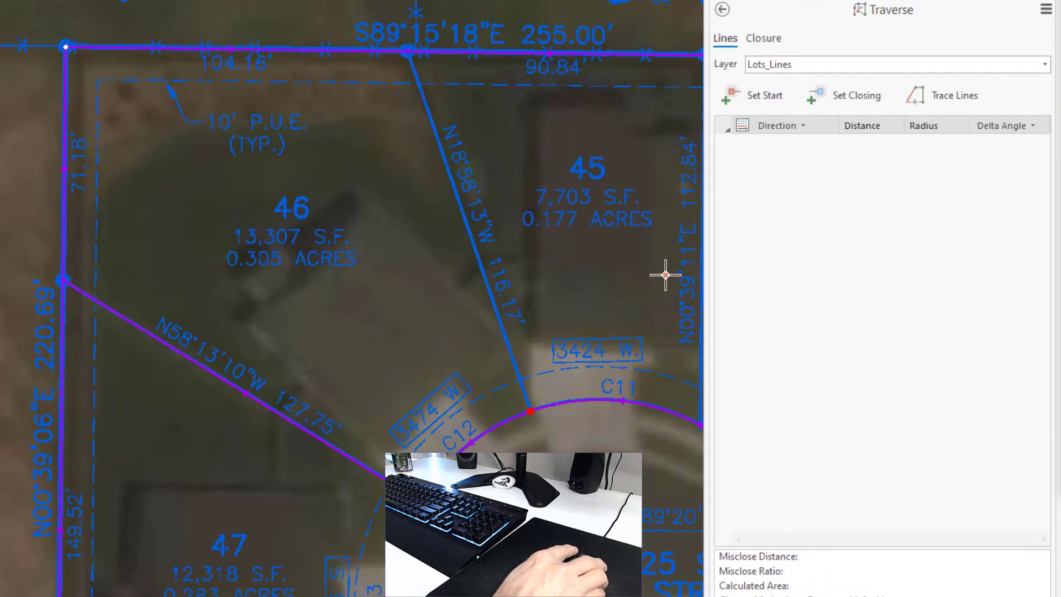
click(844, 100)
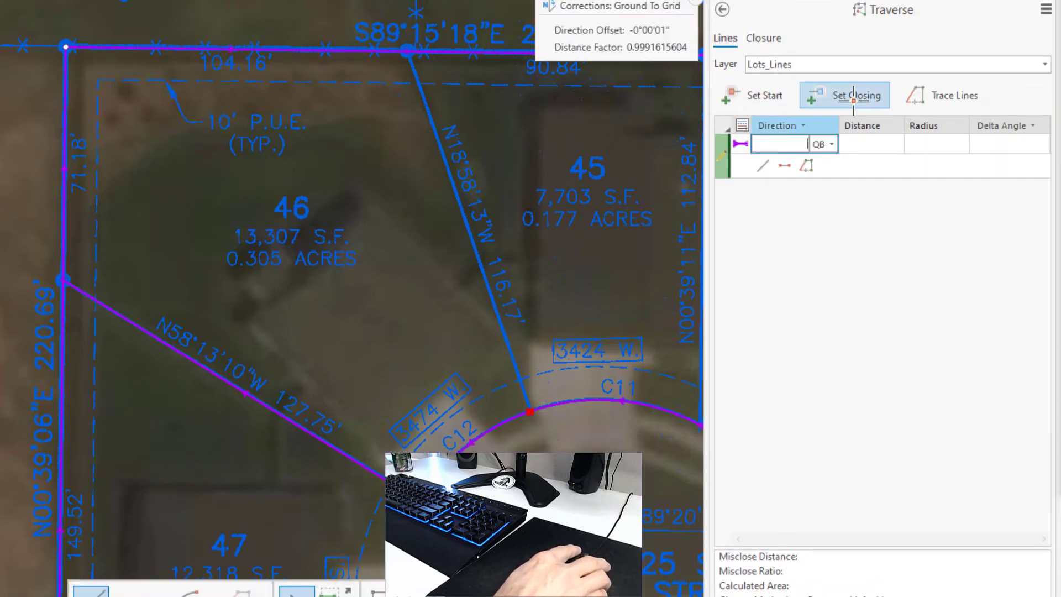
click(407, 51)
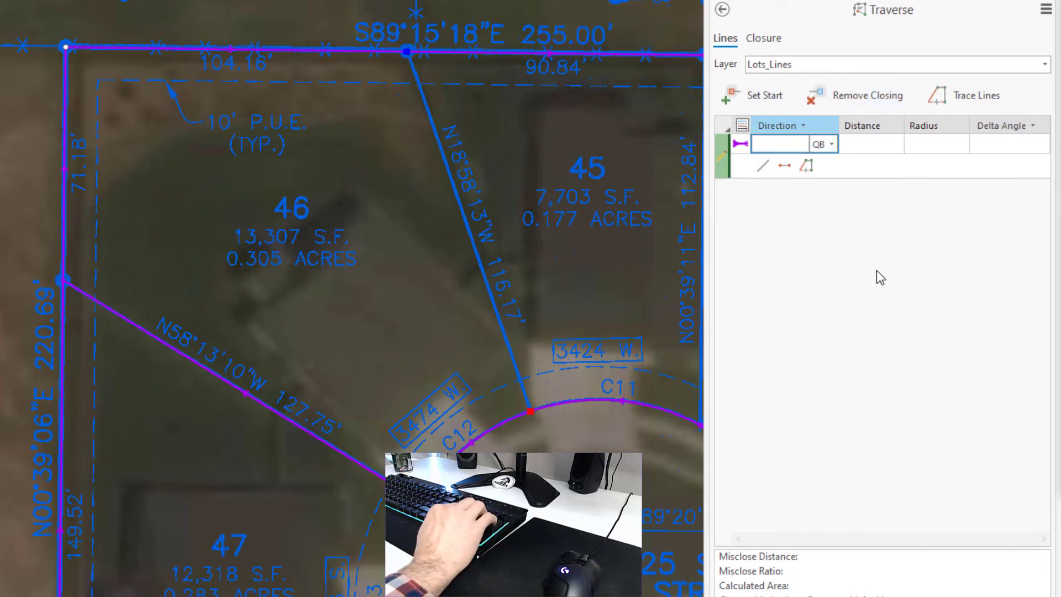
Enter the line between lots 46 and 45 as N18°58'13"W, 116.17 ft, and start a new traverse
text(18.581)
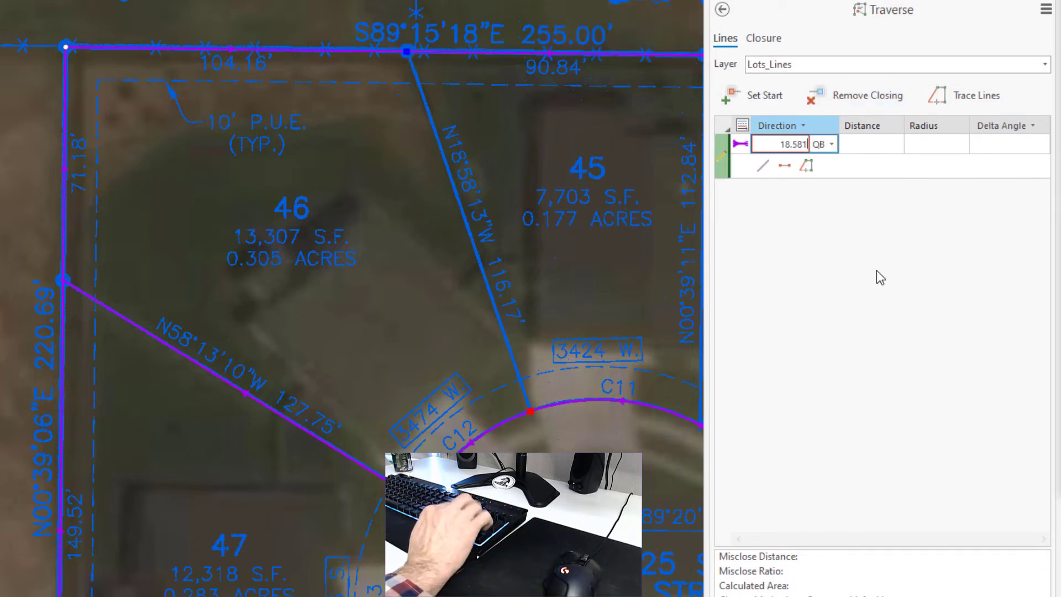
text(3-4)
key(Tab)
text(116.17)
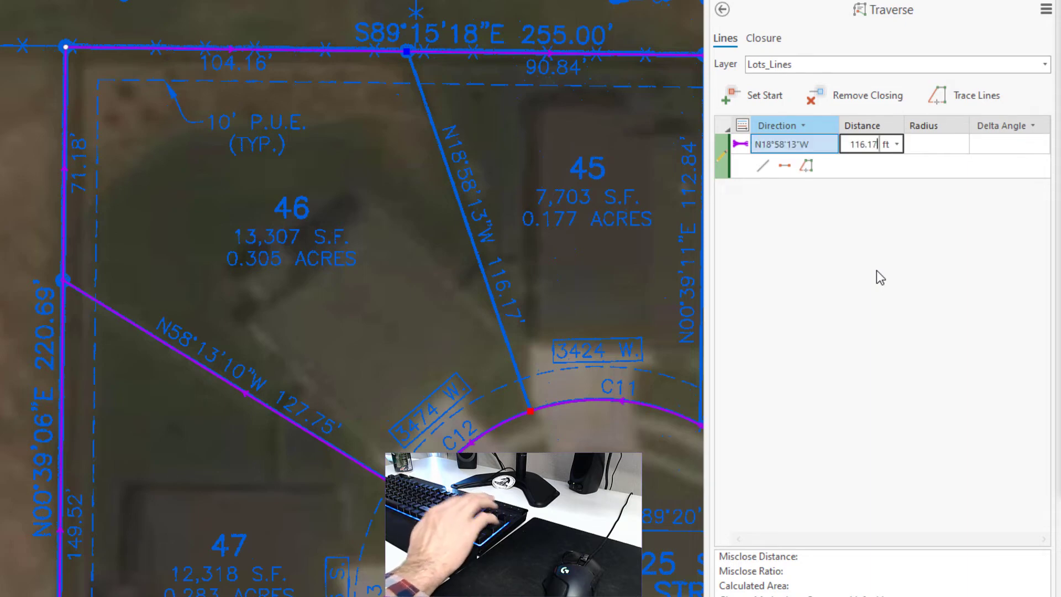
key(Return)
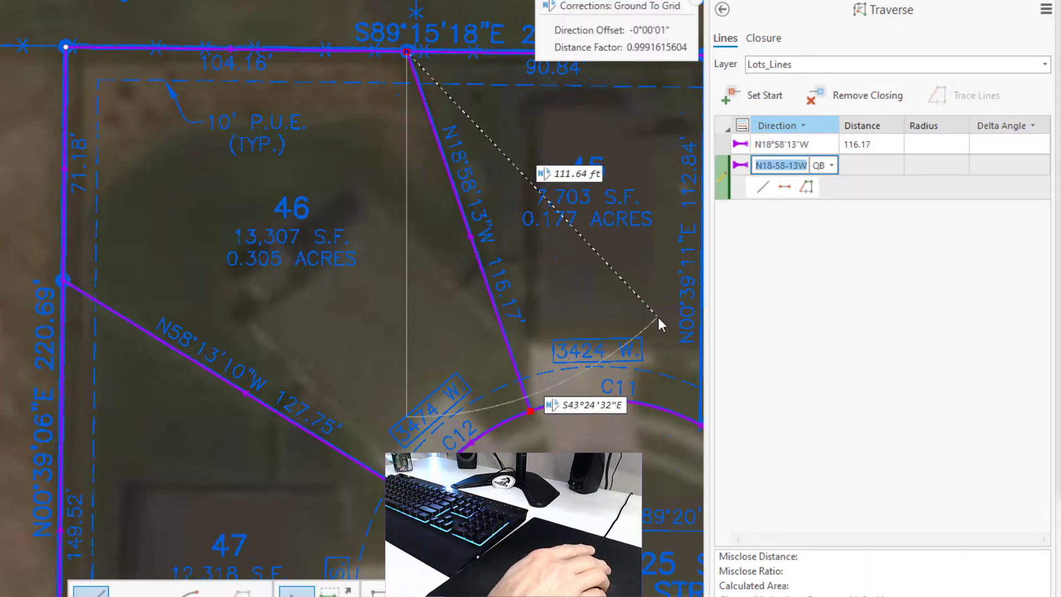
drag(531, 290, 158, 315)
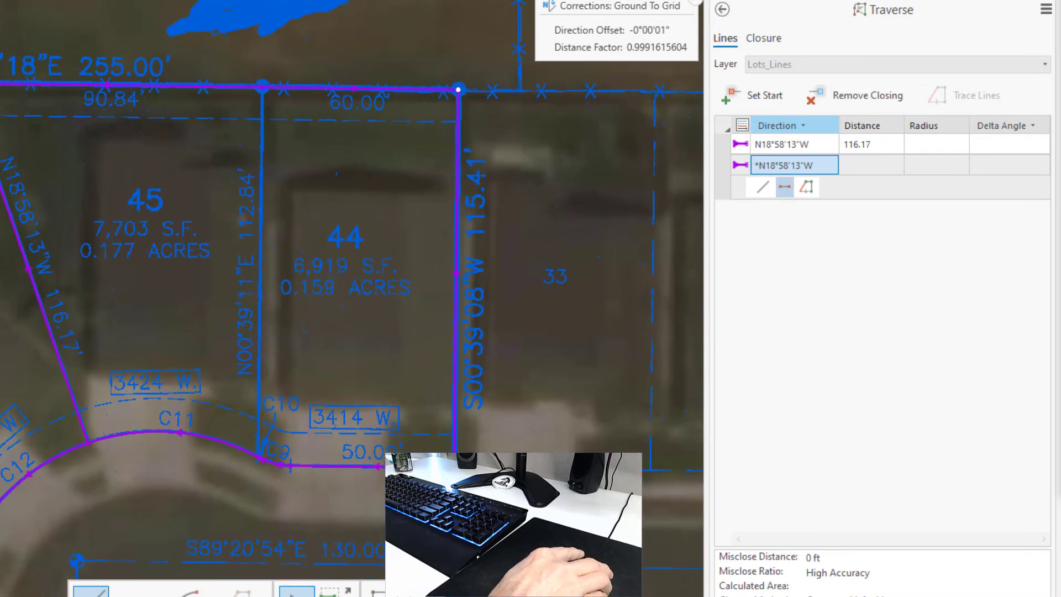
key(Escape)
Set the traverse's start where curves C10 and C11 meet and its closing point at the north end of the line between lots 45 and 44
scroll(261, 457, up, 5)
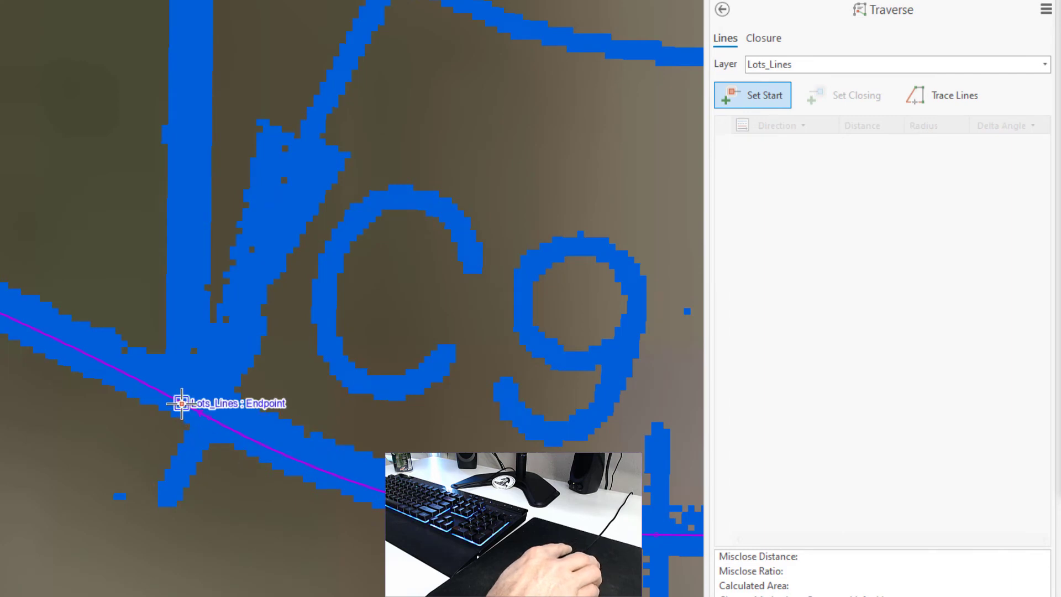
click(182, 404)
scroll(381, 474, down, 6)
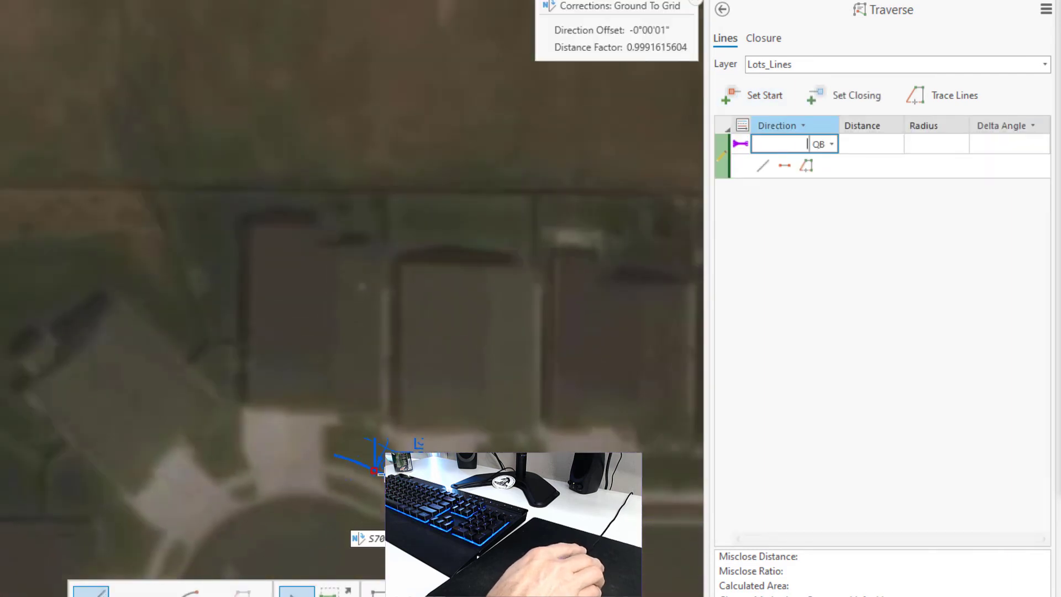
scroll(393, 473, up, 2)
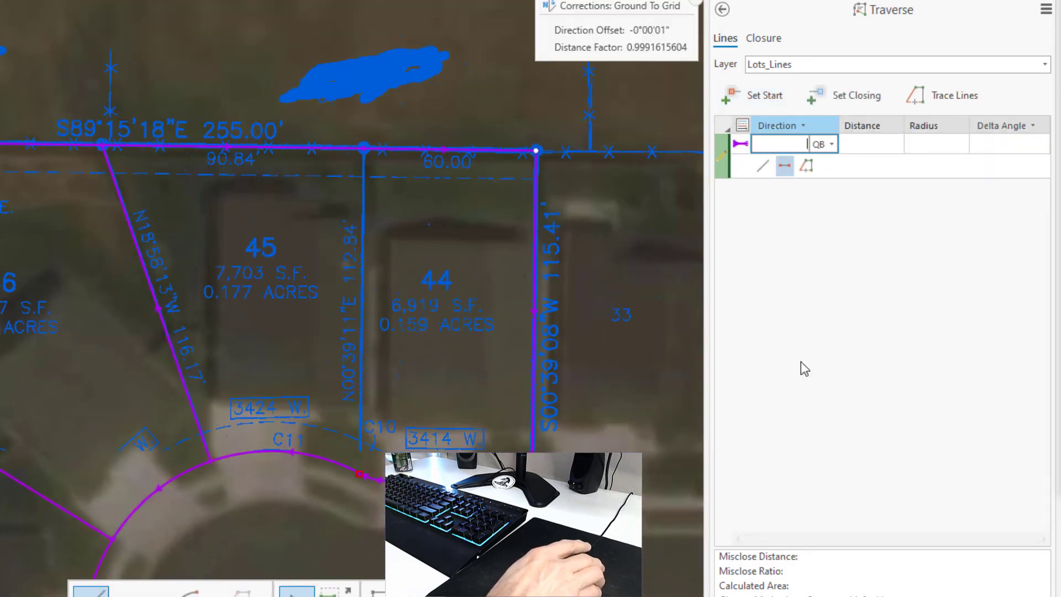
click(813, 102)
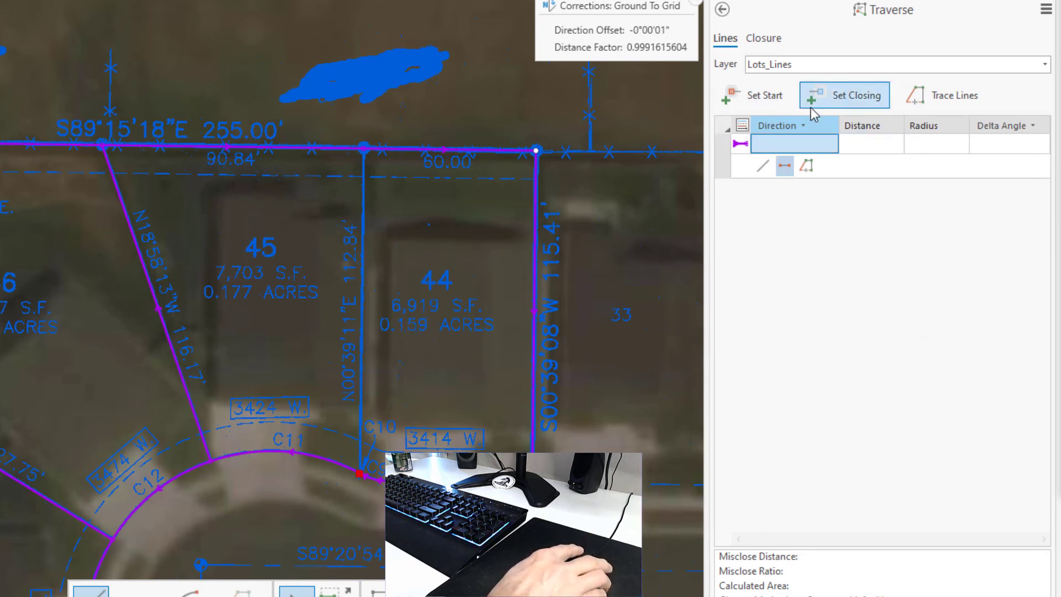
click(363, 149)
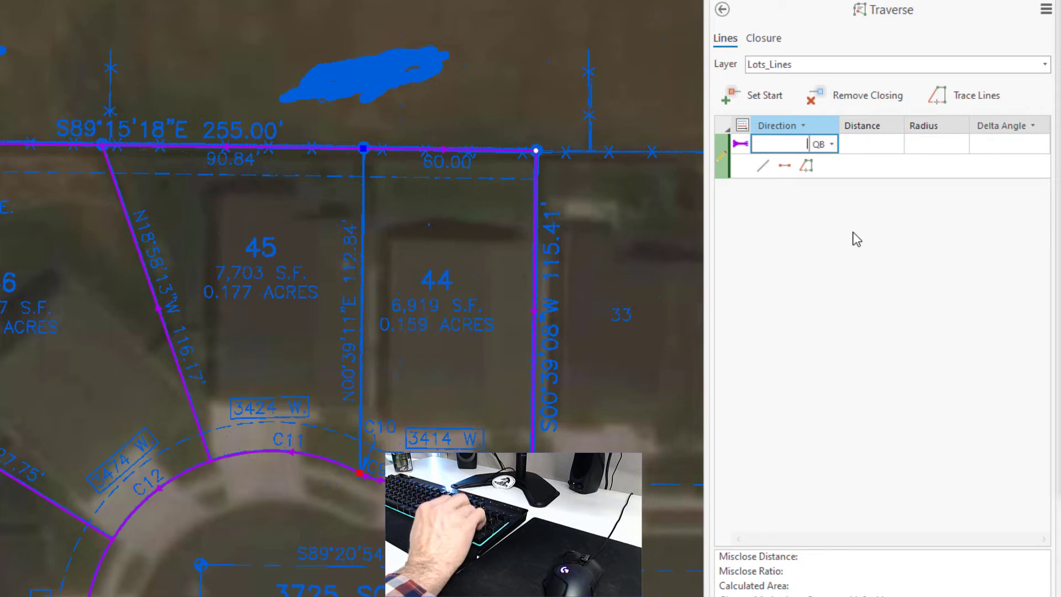
Enter the line between lots 45 and 44 as N0°39'11"E, 112.84 ft
text(n0.3911e)
key(Tab)
text(11)
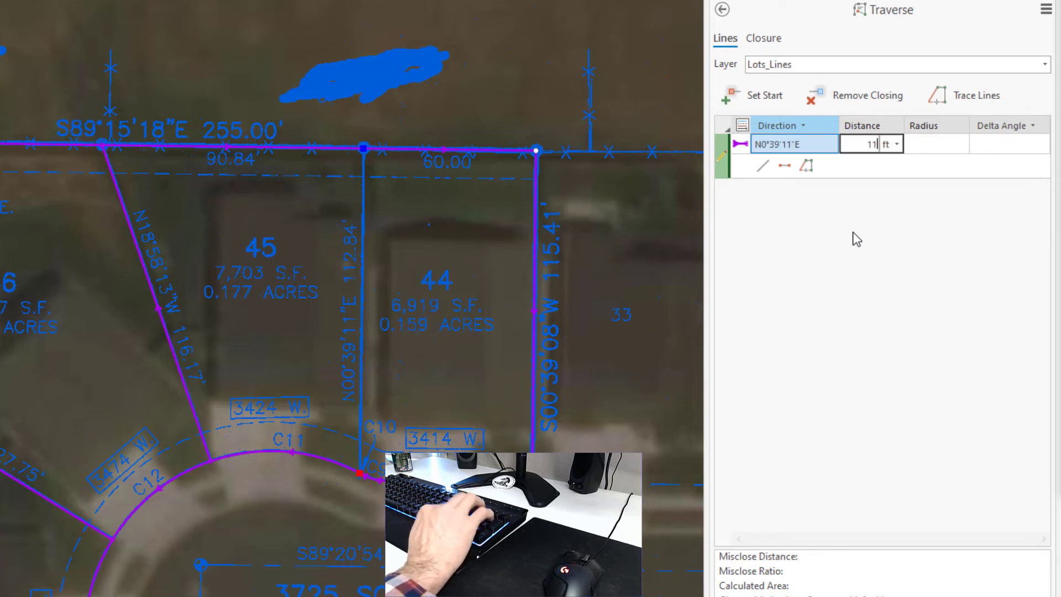
text(2.84)
key(Return)
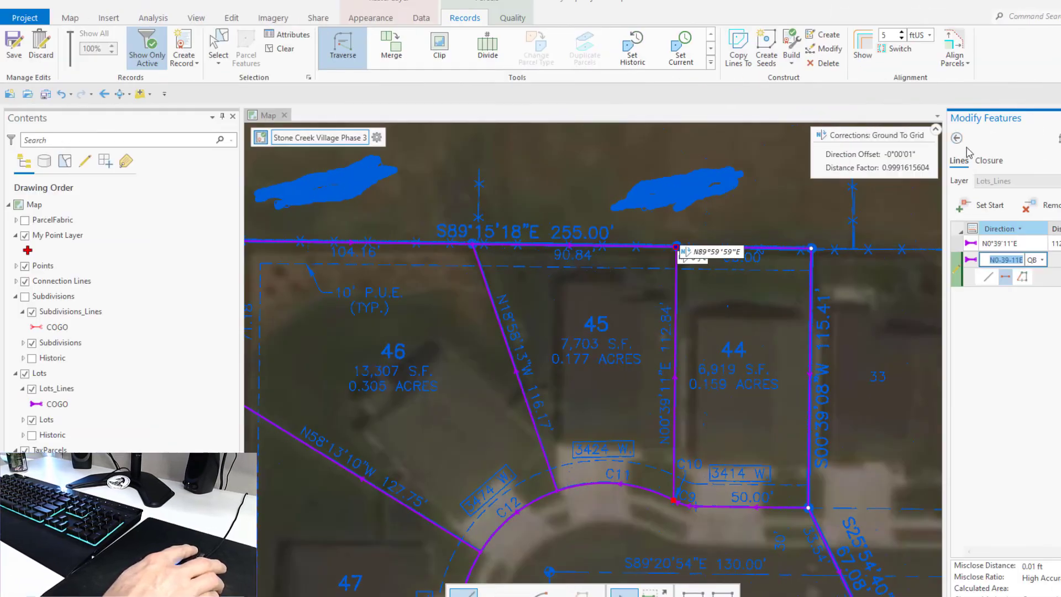
Leave the traverse and save the edits
click(957, 138)
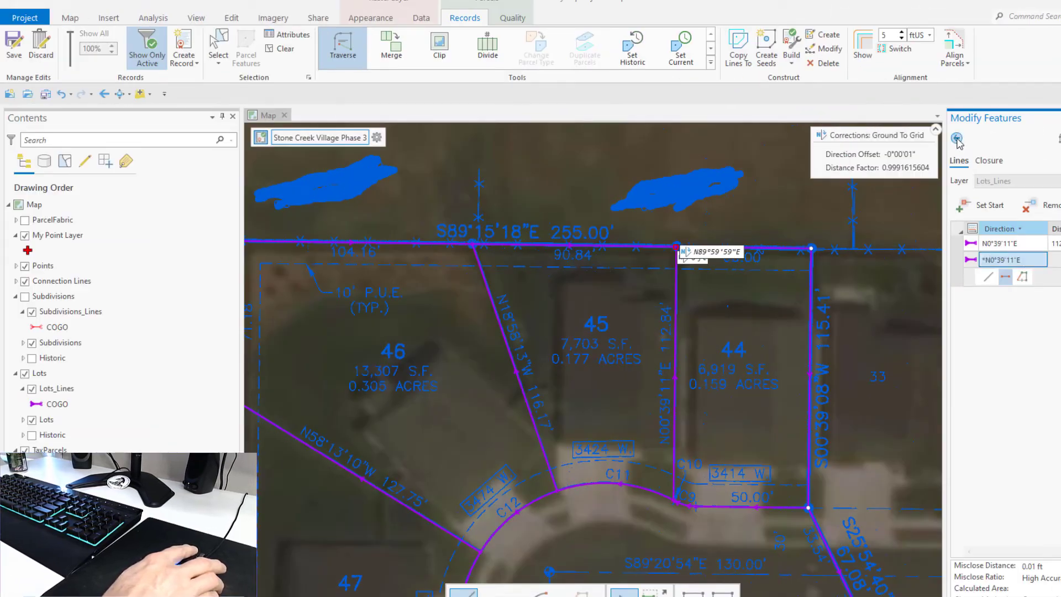
click(14, 47)
scroll(628, 358, down, 1)
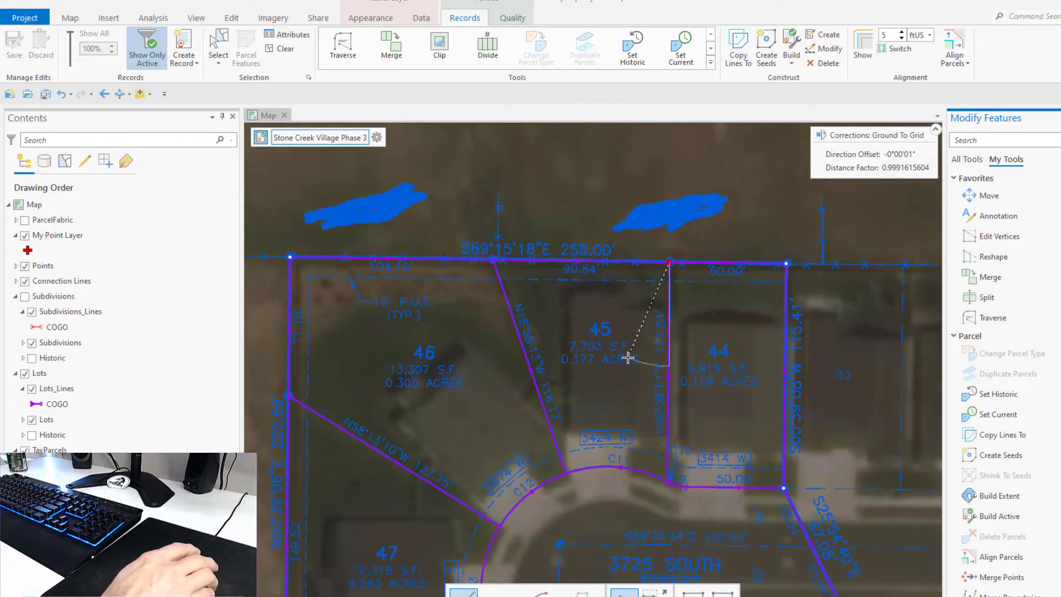
Create seeds for the lots and build the parcels of the active record, Stone Creek Village Phase 3
scroll(628, 358, down, 5)
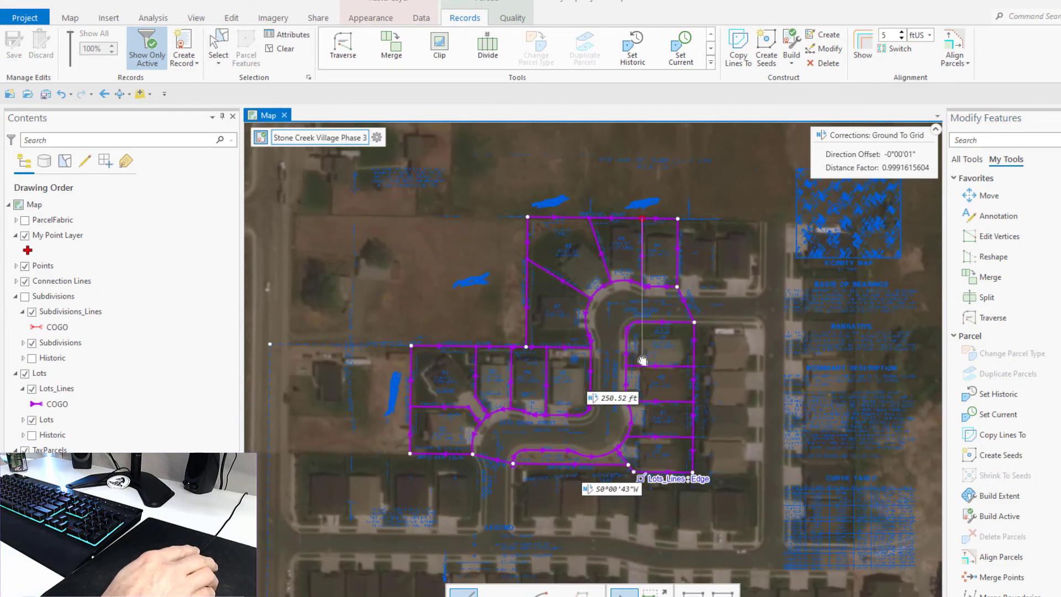
drag(642, 360, 642, 357)
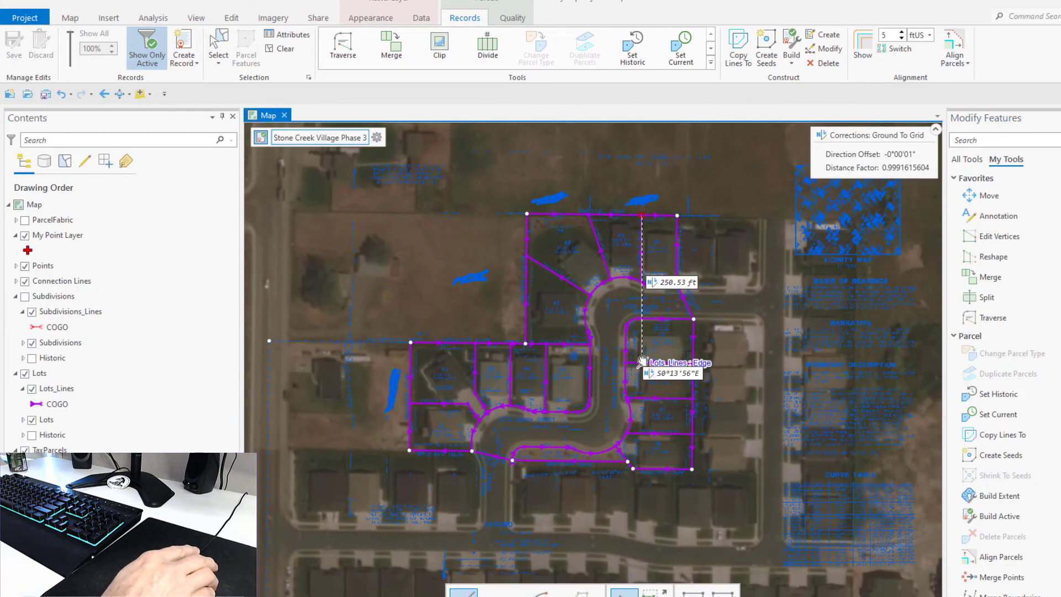
click(767, 43)
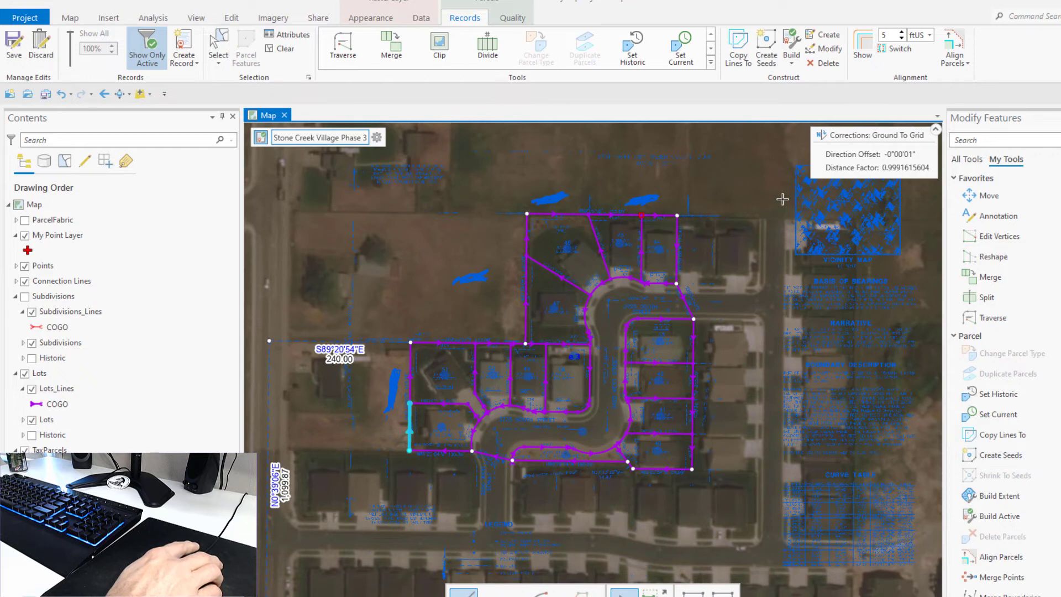
click(792, 43)
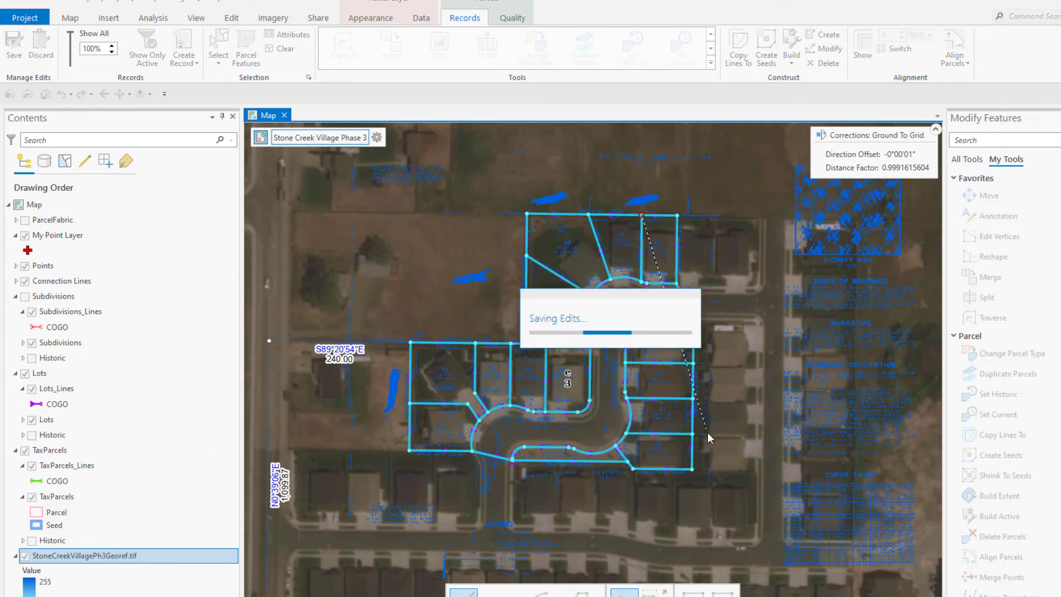
Label the Lots_Lines layer and examine the line and curve dimensions around lots 40 to 42 and Parcel A
scroll(702, 434, up, 3)
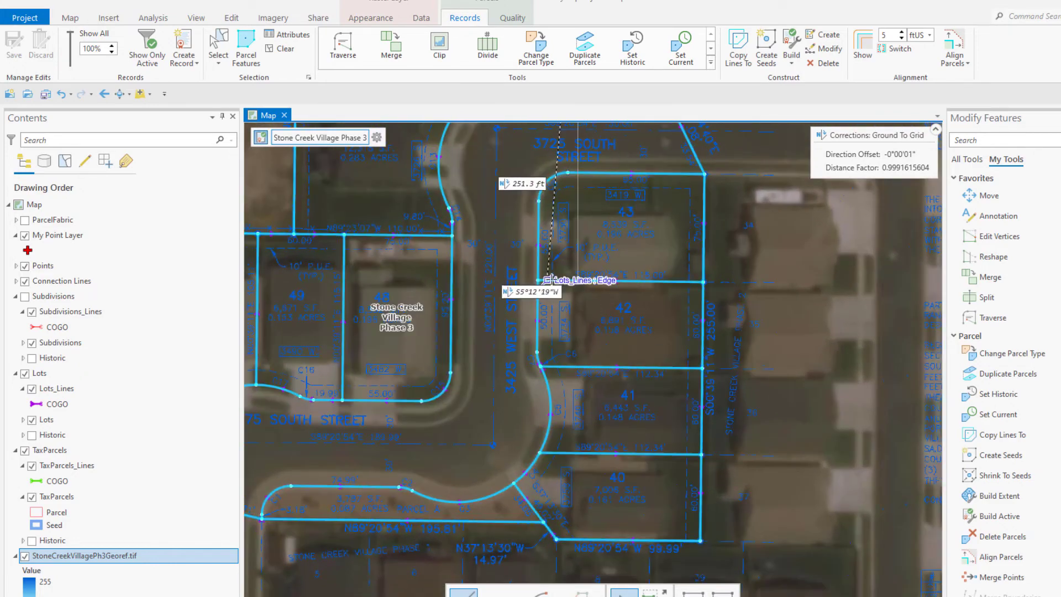
scroll(606, 409, up, 3)
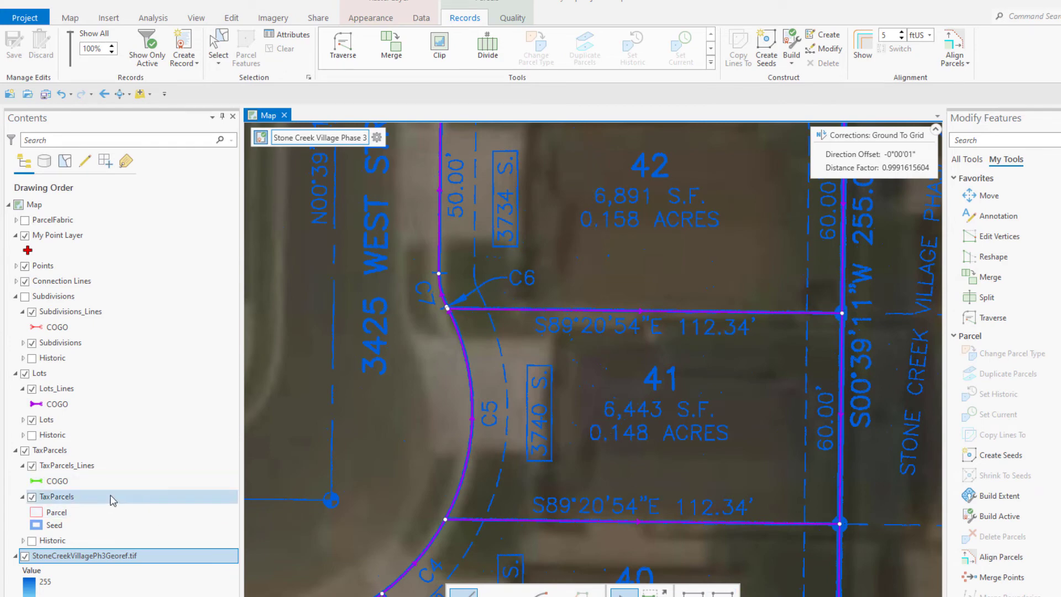
right_click(47, 395)
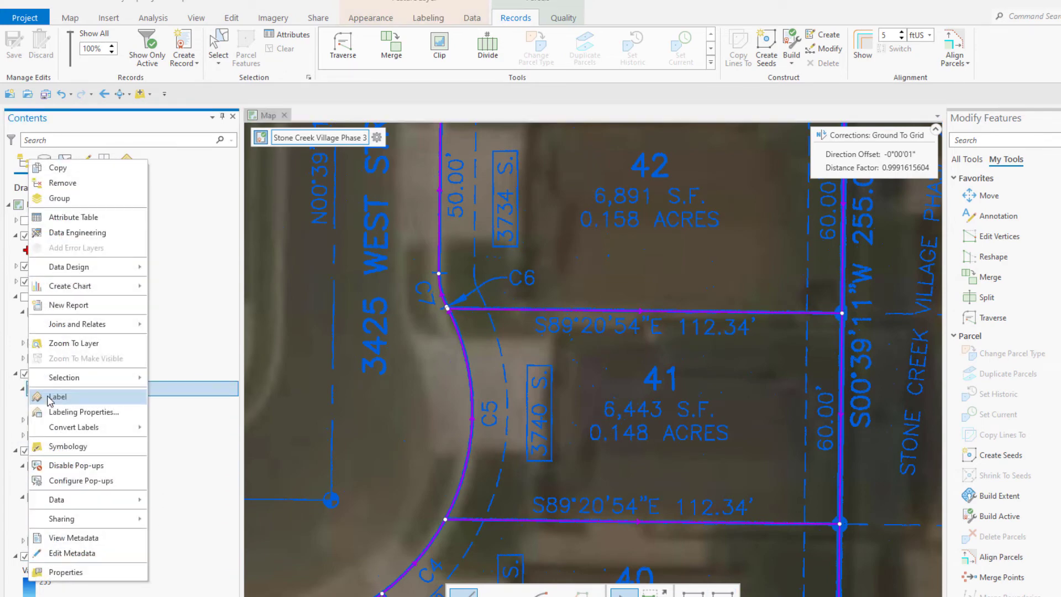
key(Escape)
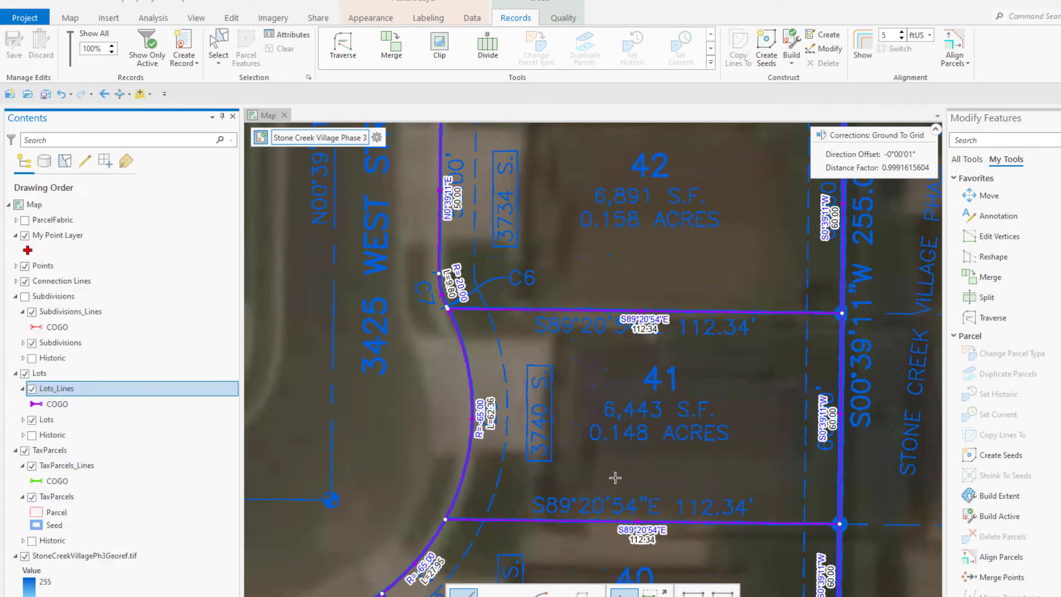
drag(616, 477, 670, 343)
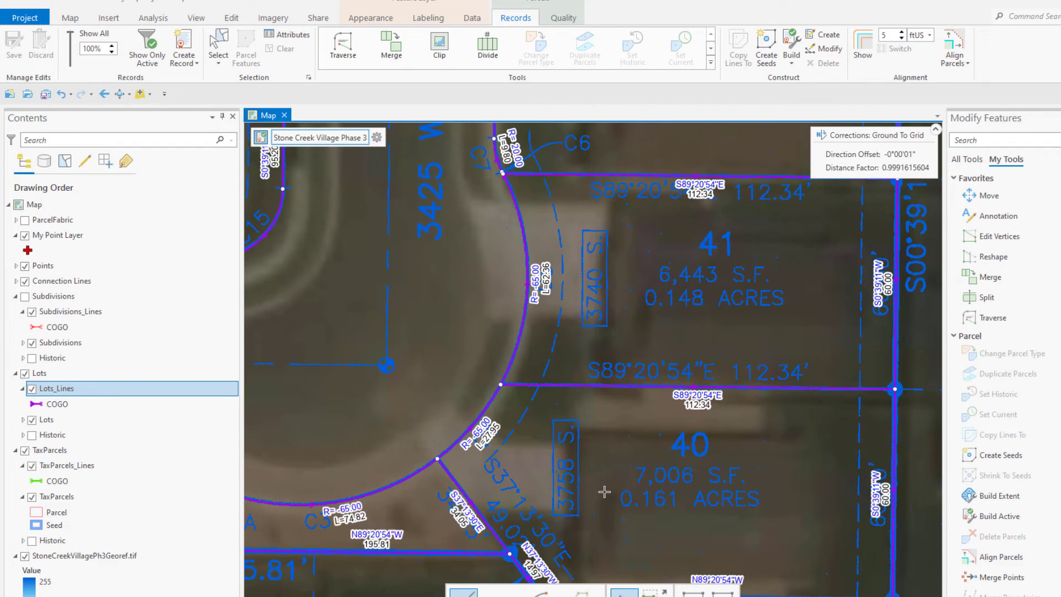
drag(564, 499, 687, 459)
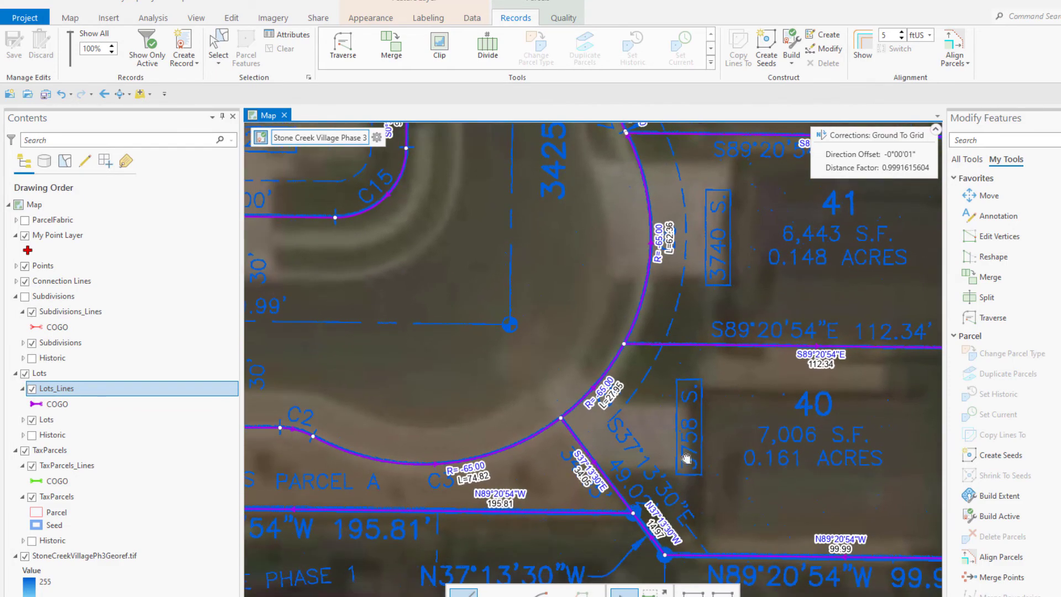
Turn off the labels of the Lots_Lines layer
scroll(687, 458, down, 3)
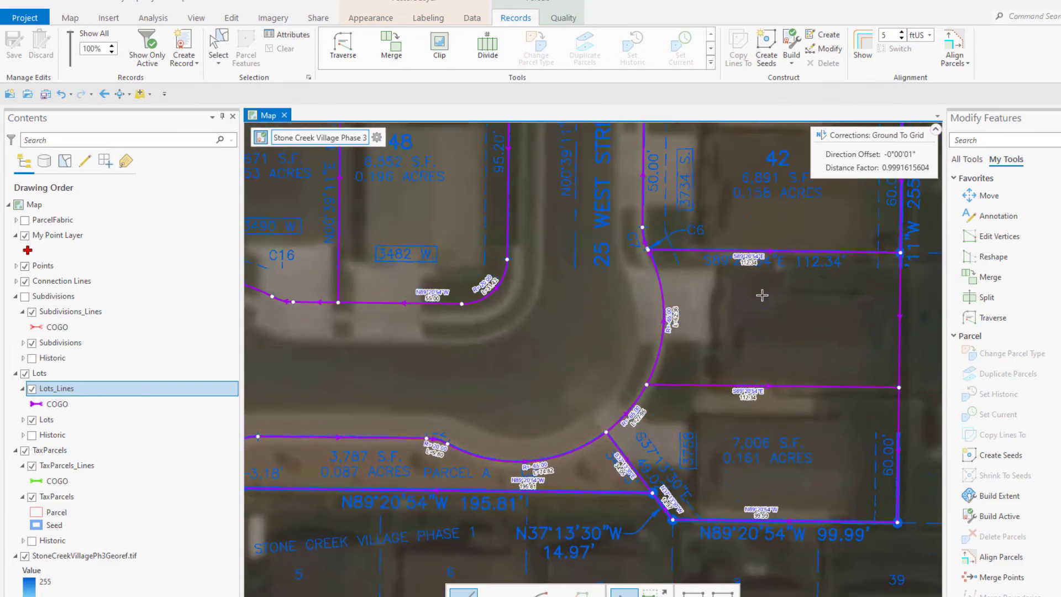
scroll(753, 365, down, 4)
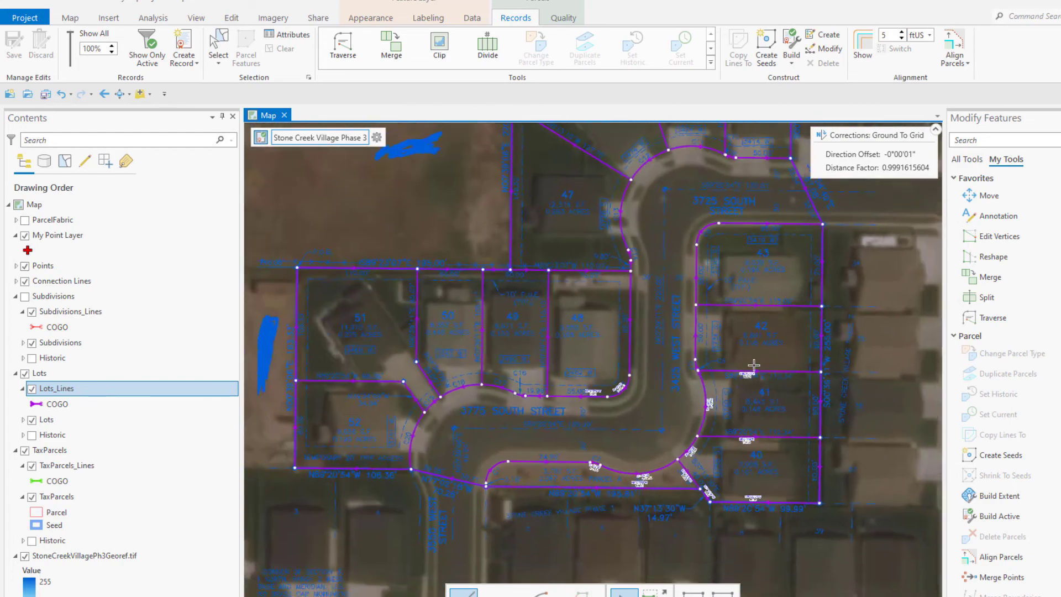
drag(742, 340, 739, 398)
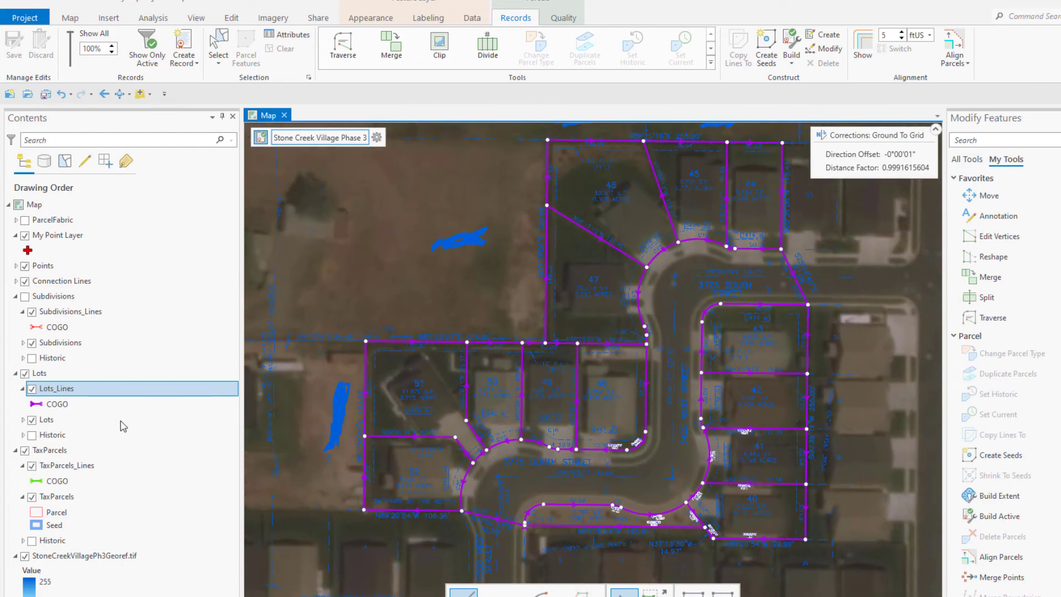
right_click(53, 391)
click(59, 389)
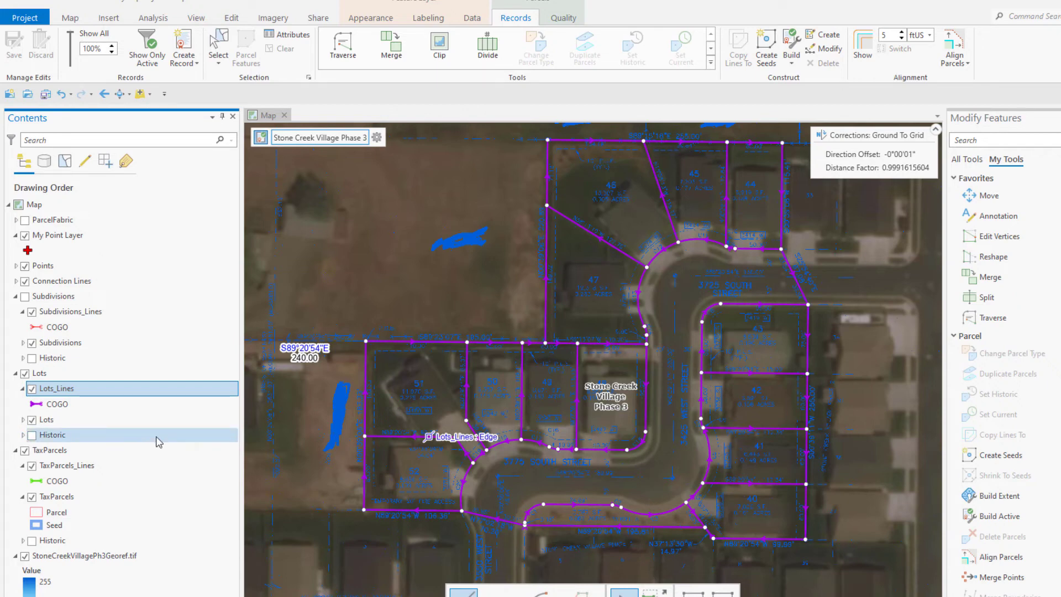
Hide the Lots_Lines layer and expand the symbol classes of the Lots polygon layer
click(31, 421)
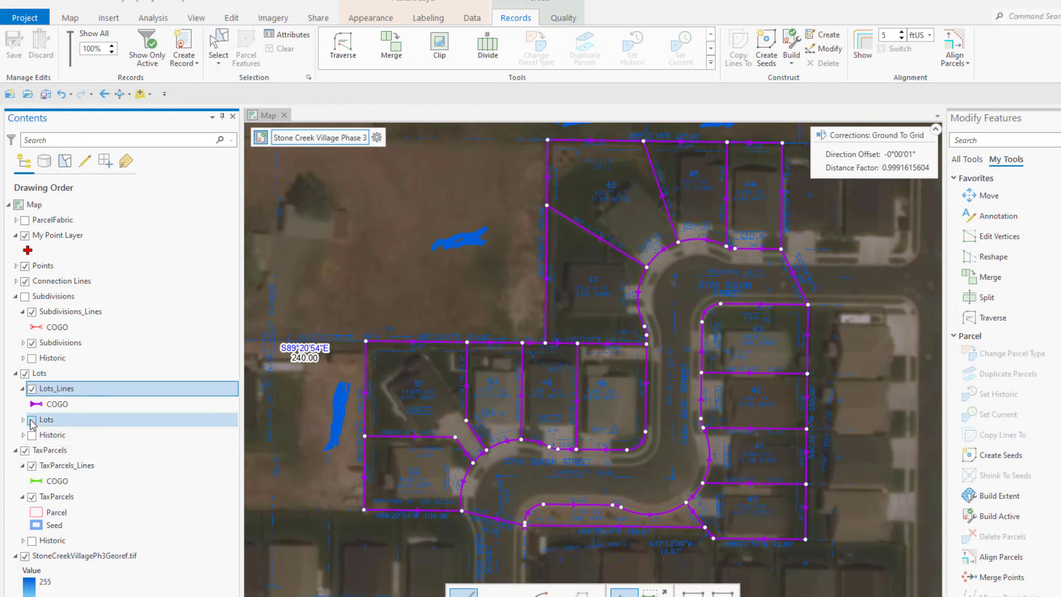
click(31, 390)
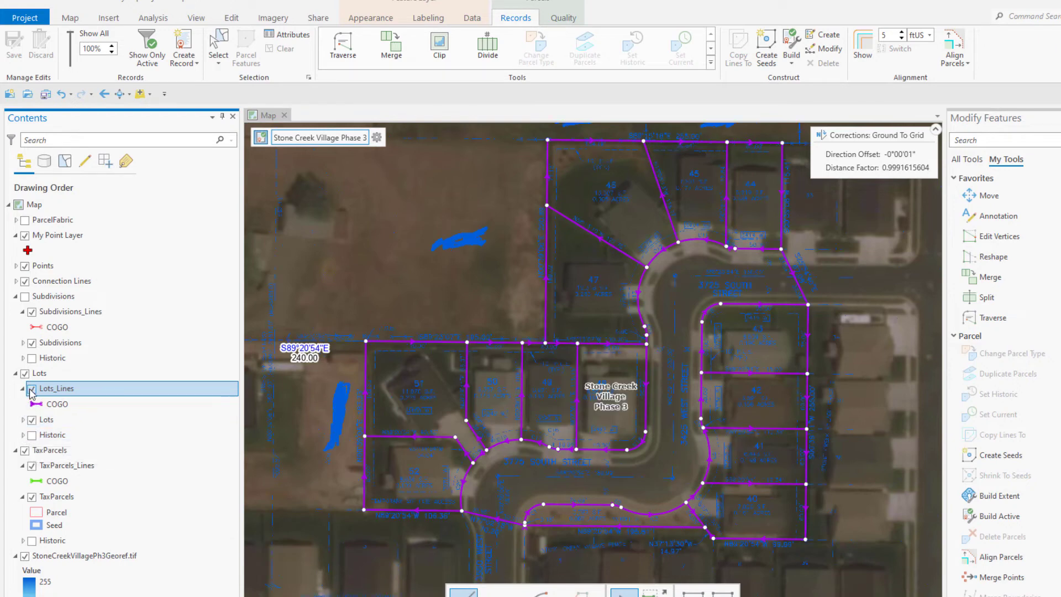
click(23, 420)
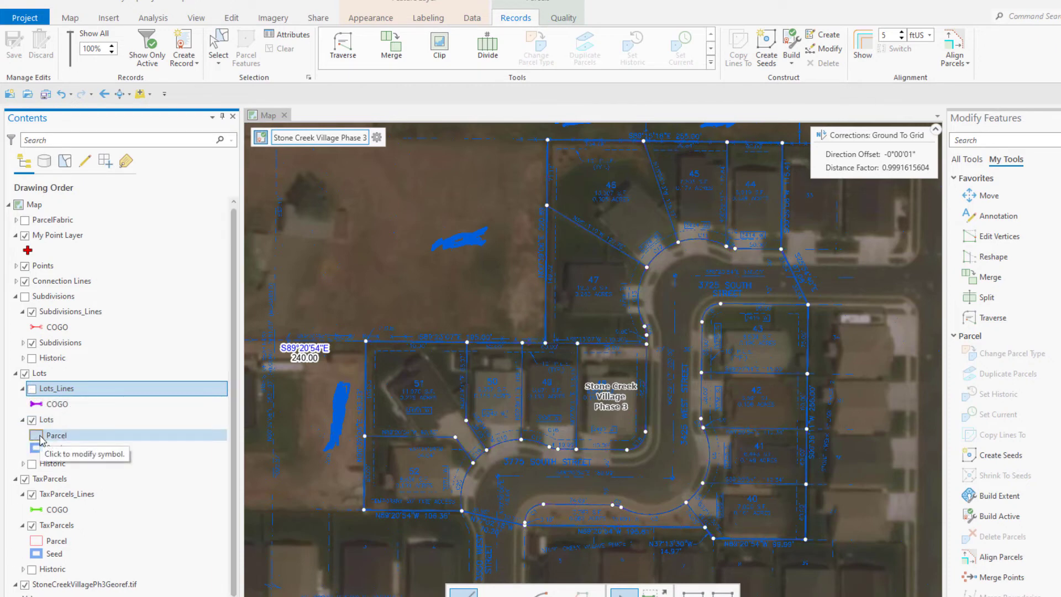
Set the solid fill of the Lots layer's Parcel symbol to light gray
click(37, 439)
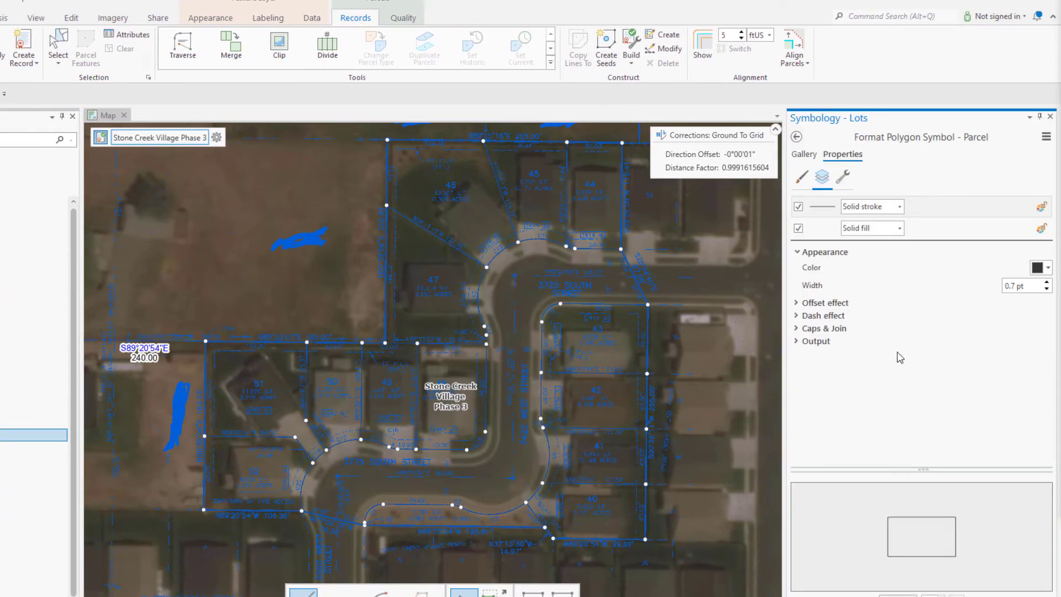
click(943, 232)
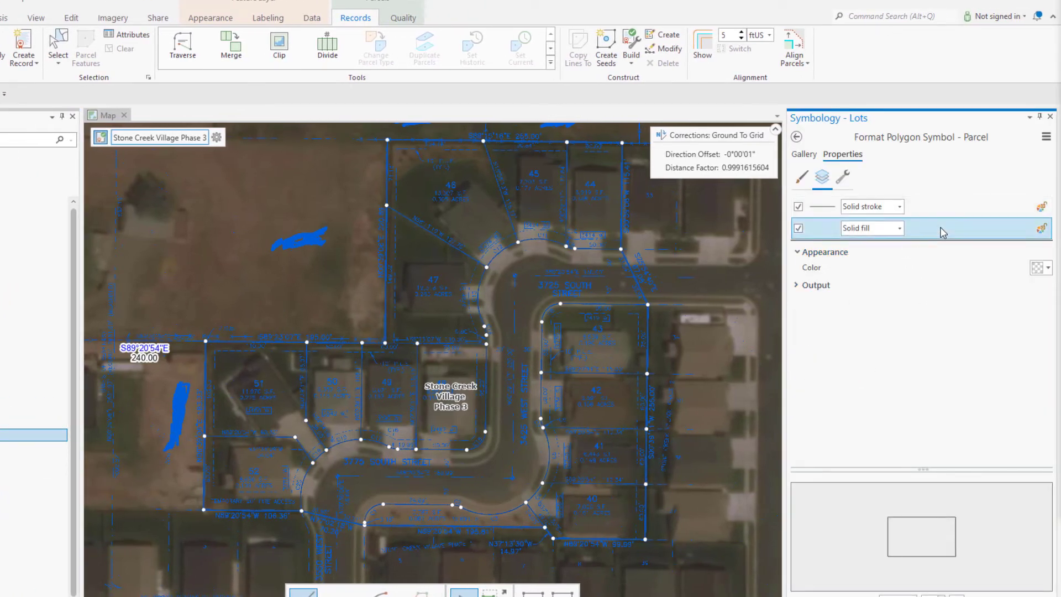
click(1045, 269)
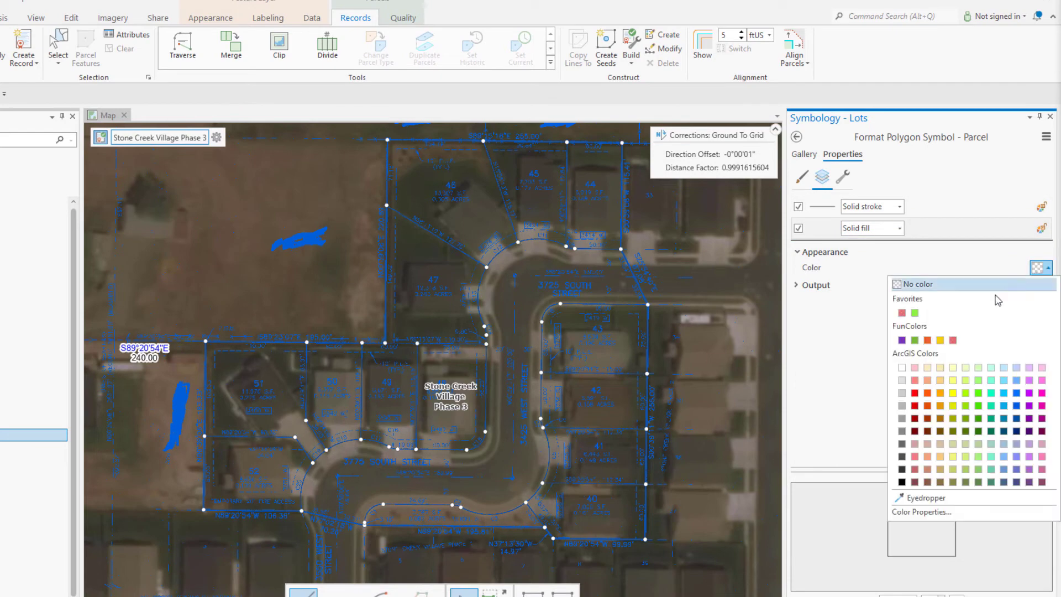
click(902, 380)
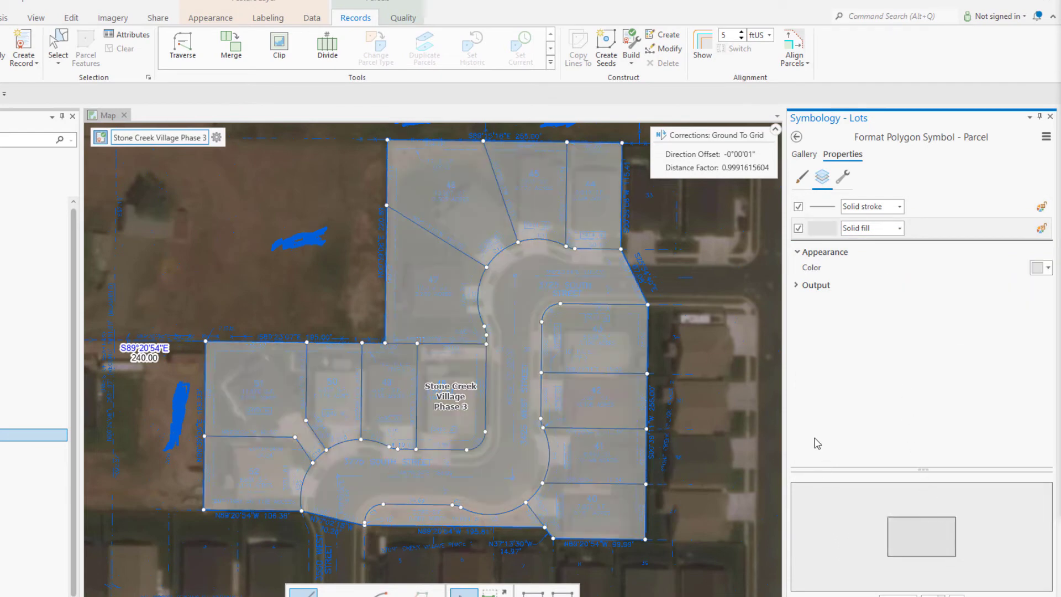
drag(718, 413, 707, 434)
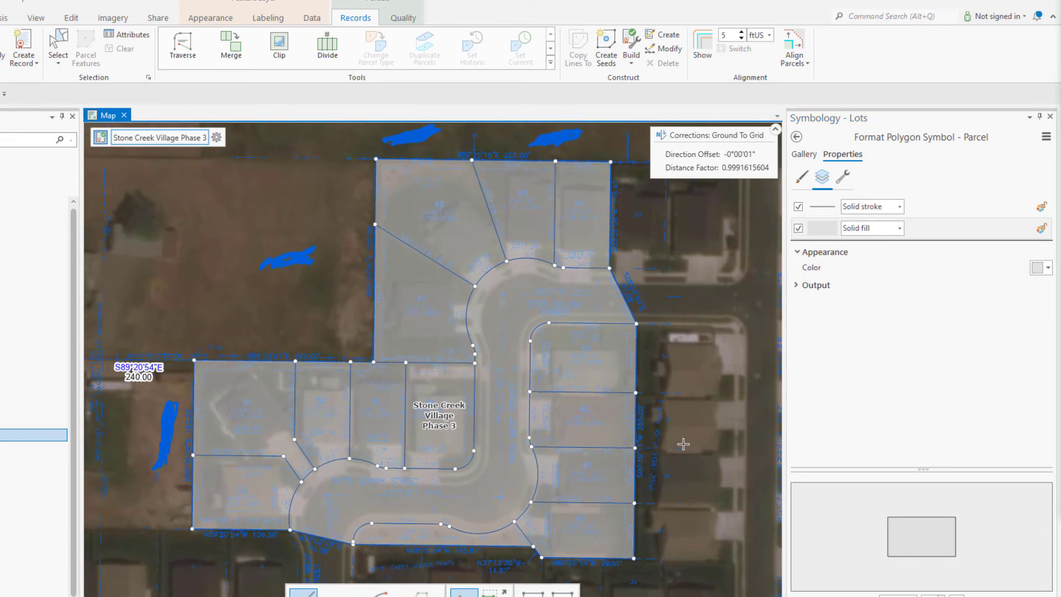
Return to the feature editing tools, search for "sequential" and open the Sequential Numbering tool
click(797, 137)
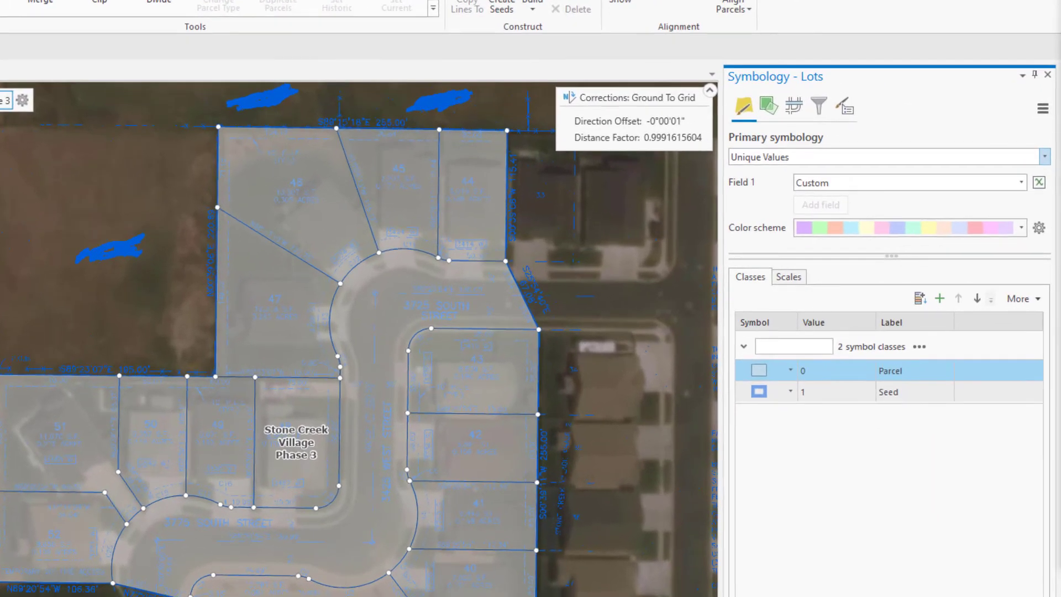
click(1007, 594)
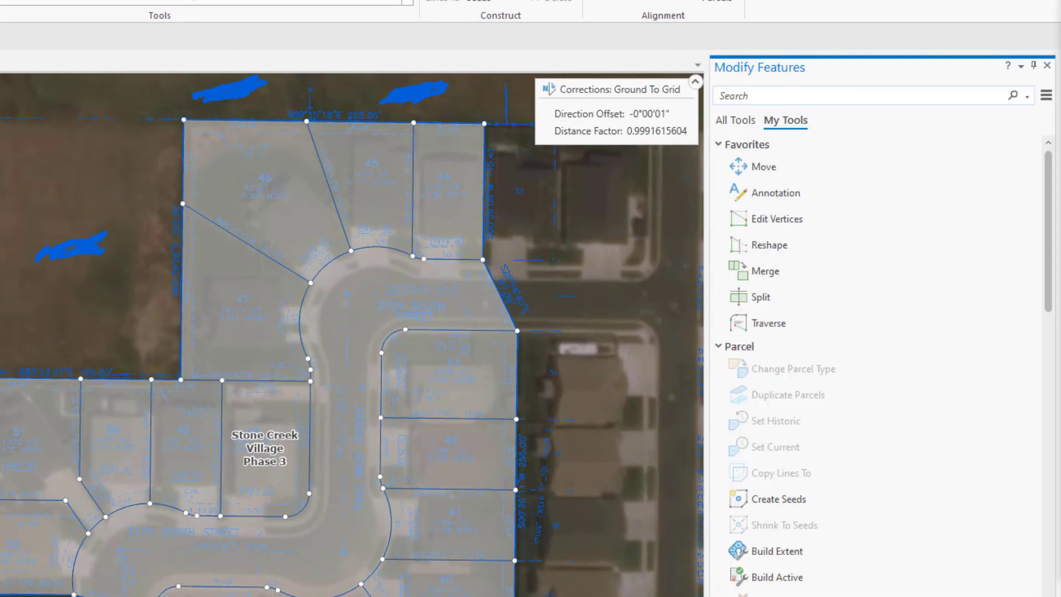
click(781, 96)
text(sequential)
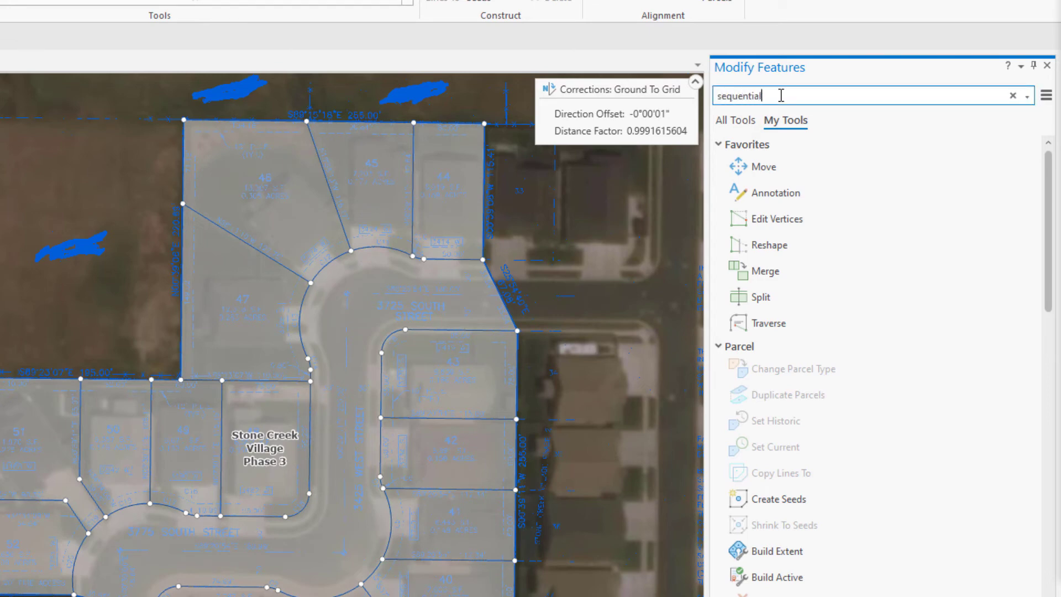
click(782, 168)
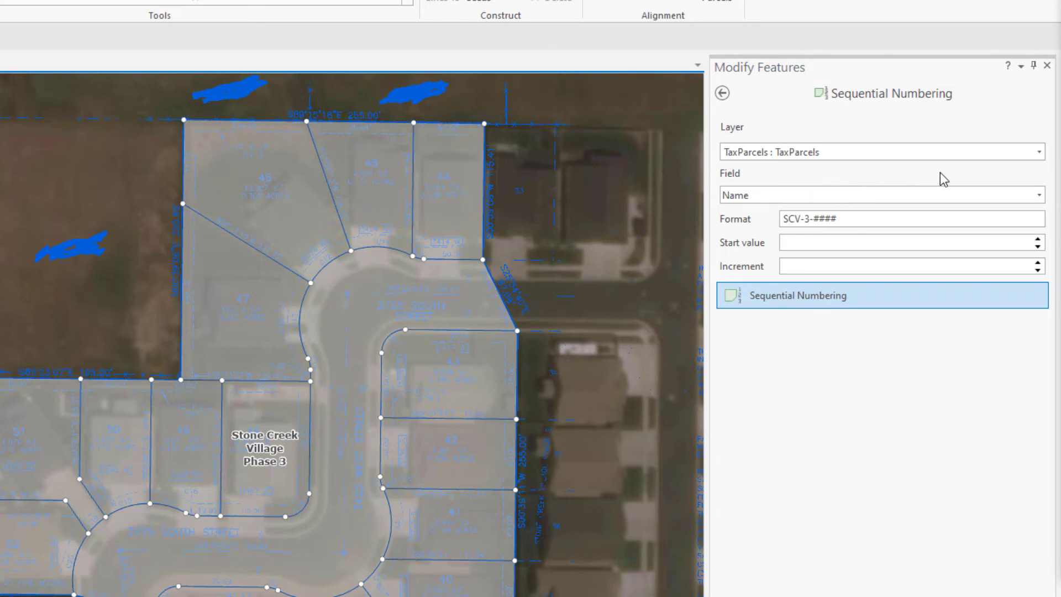
Set the sequential numbering to the Lots layer's Name field with format #, start value 40 and increment 1
click(1040, 153)
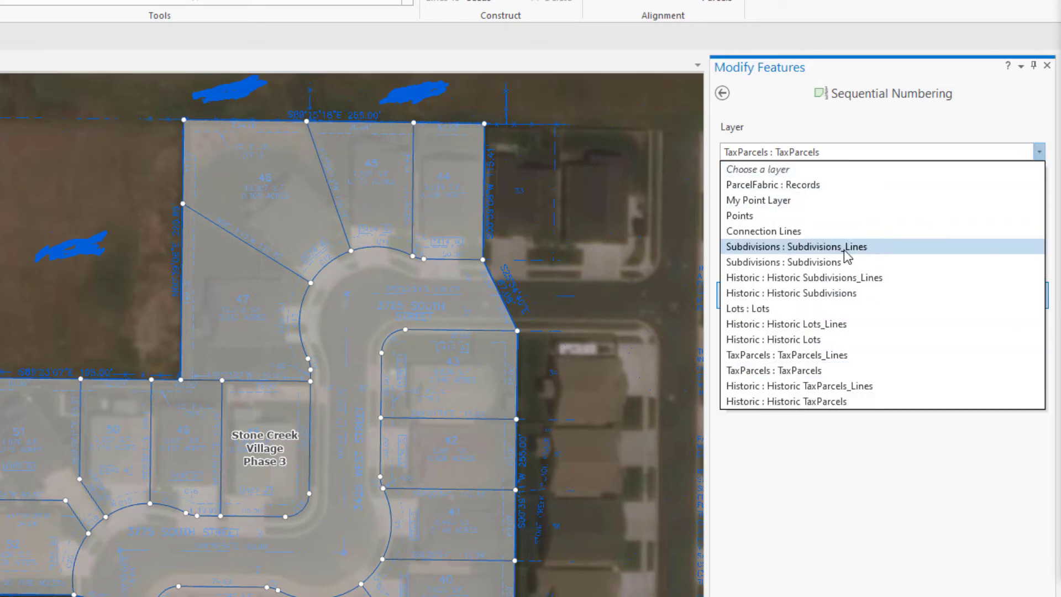
click(780, 310)
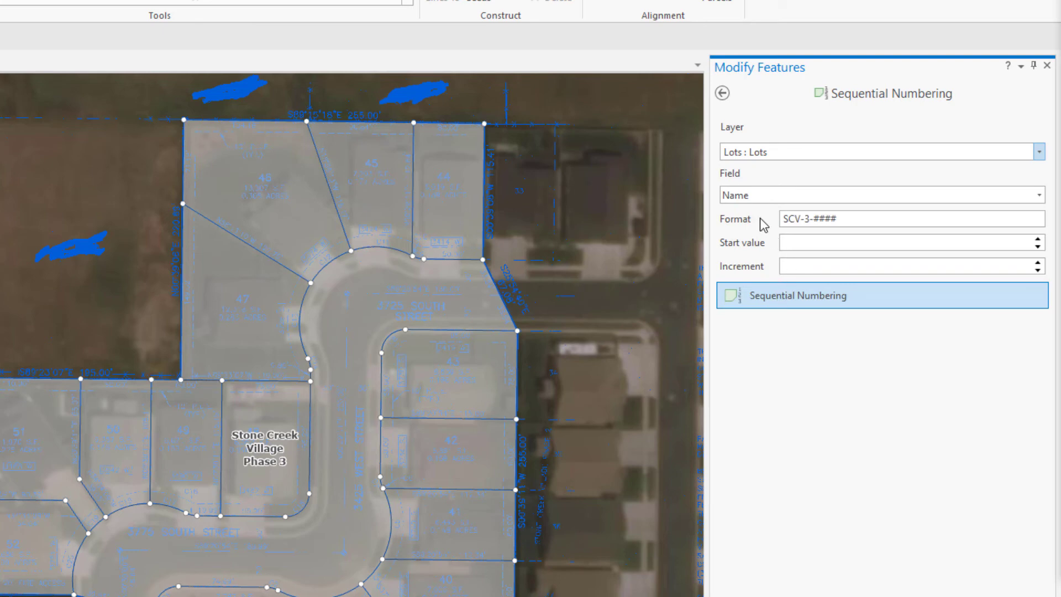
drag(846, 216, 668, 225)
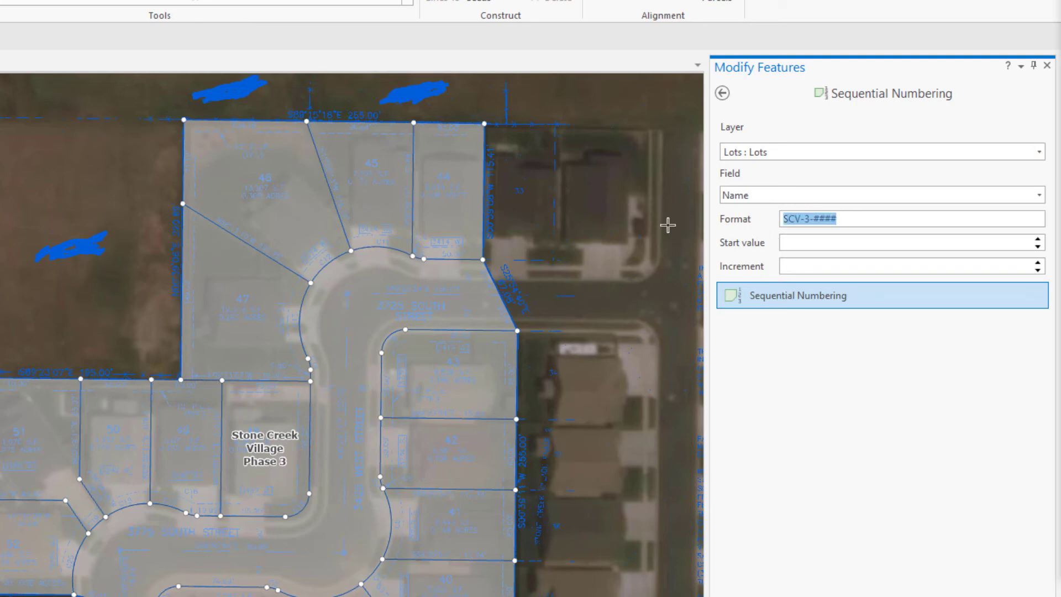
key(Delete)
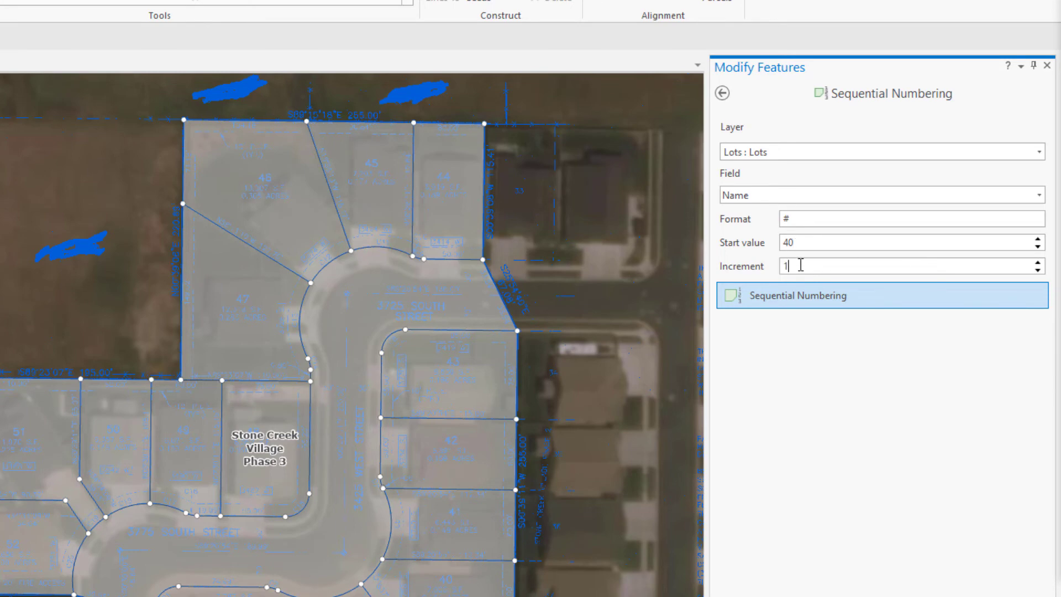
Number the lots from 40 to 52 by sketching a line through them from the southeast lot around to the southwest lot
click(774, 299)
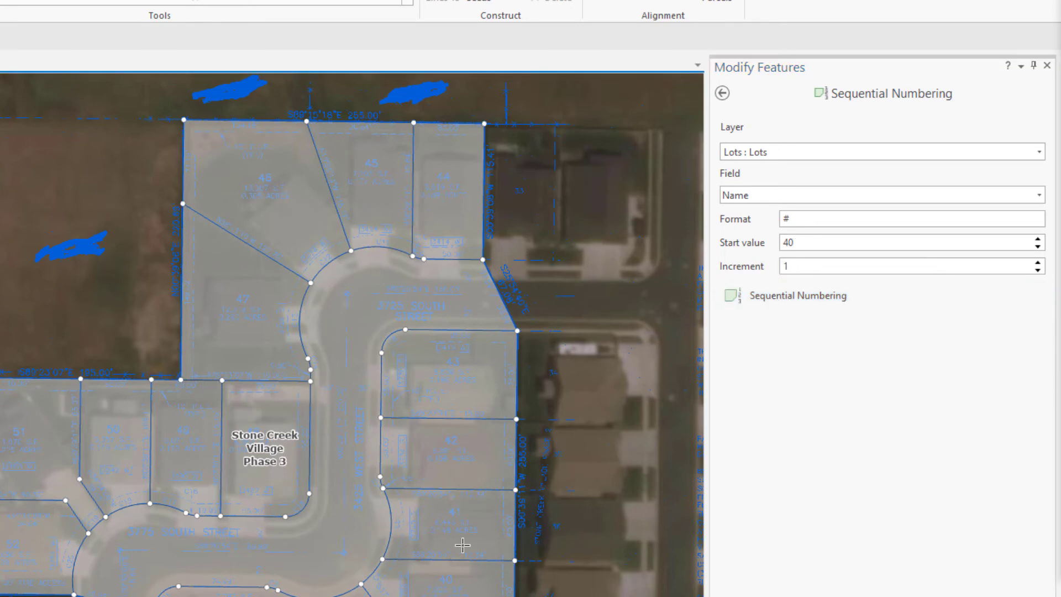
scroll(463, 546, up, 5)
scroll(437, 582, down, 2)
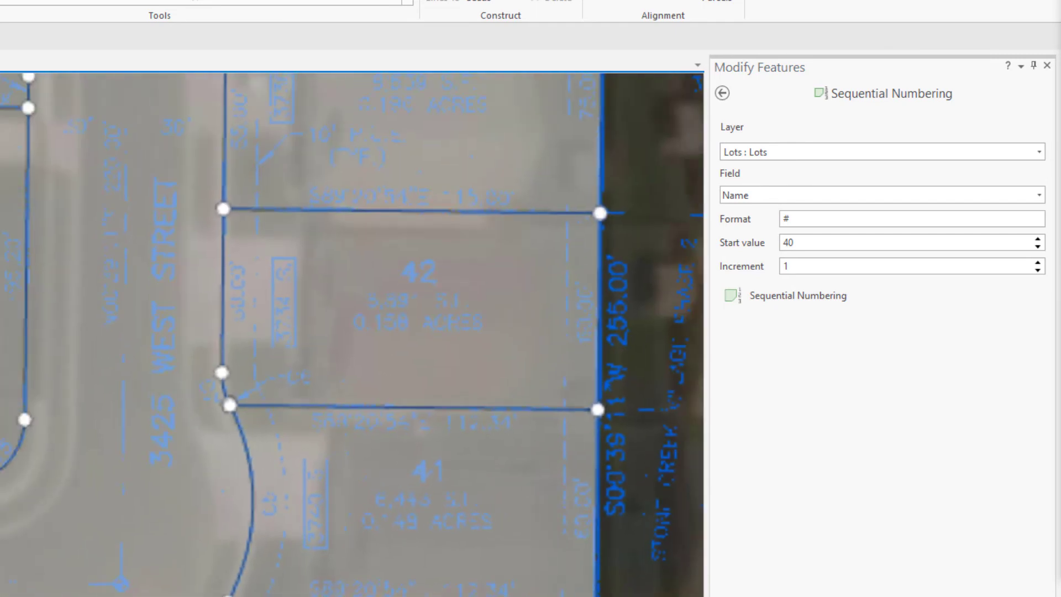
scroll(445, 538, down, 5)
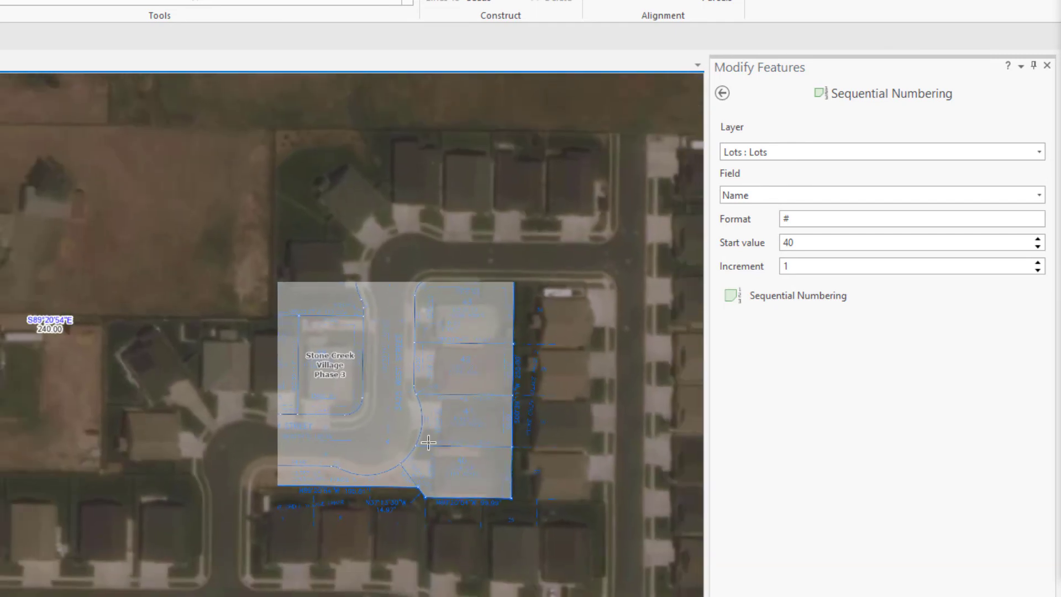
drag(397, 376, 419, 468)
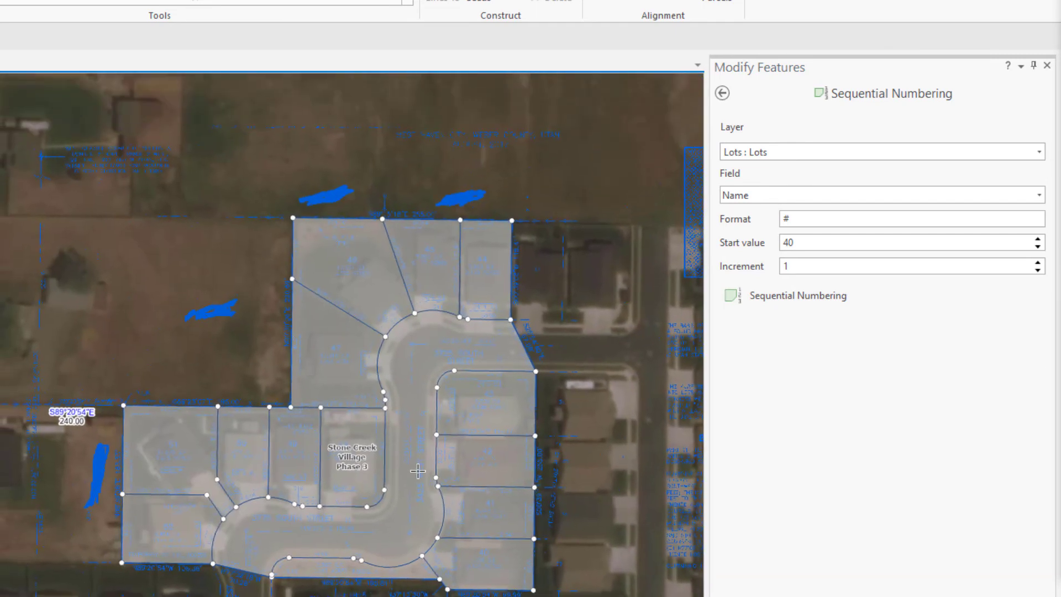
scroll(418, 471, up, 2)
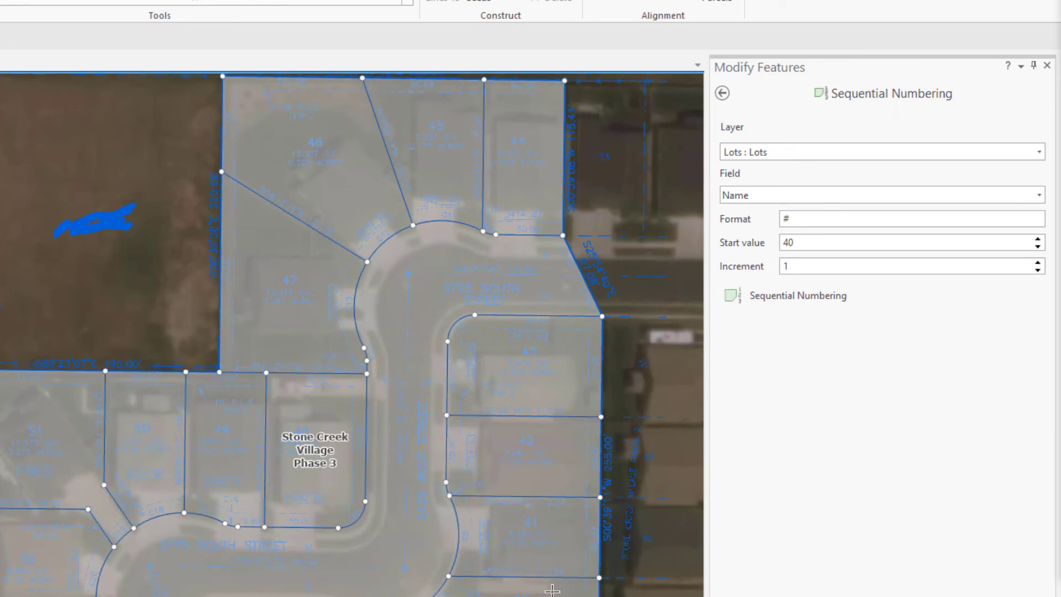
click(795, 298)
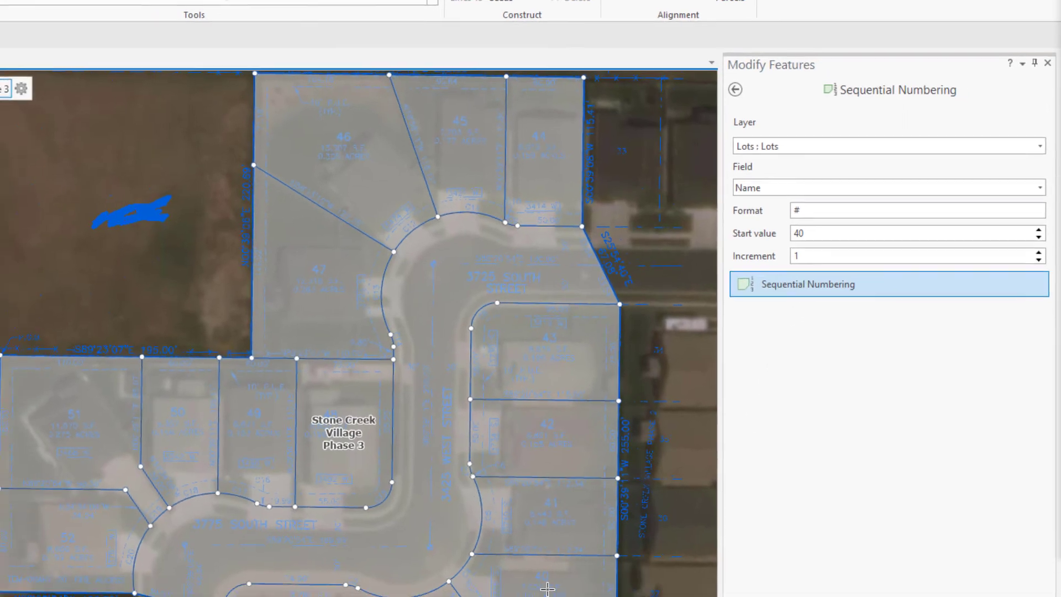
click(568, 565)
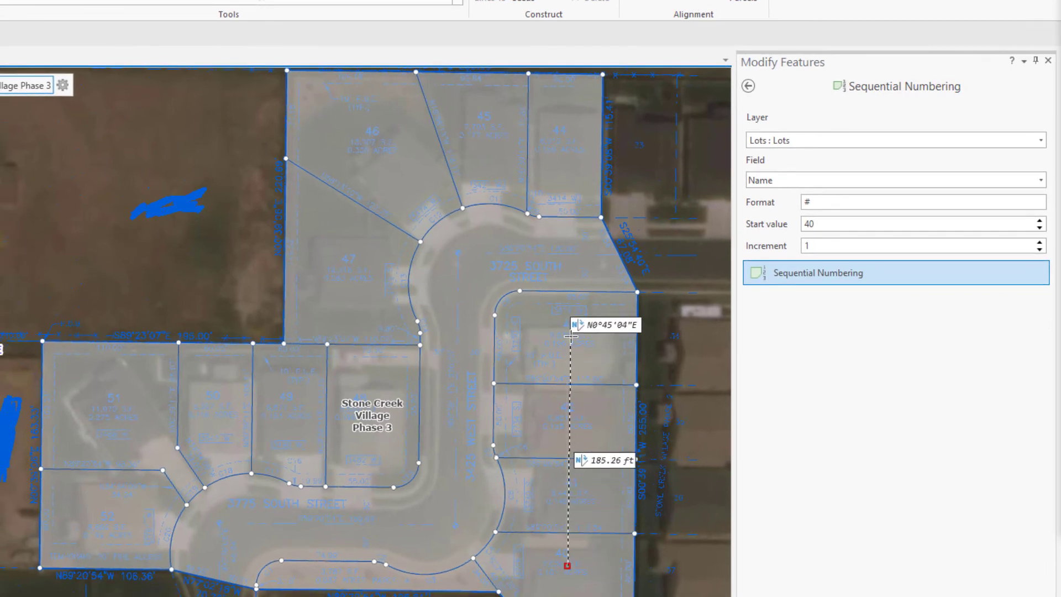
click(570, 336)
click(663, 320)
click(653, 163)
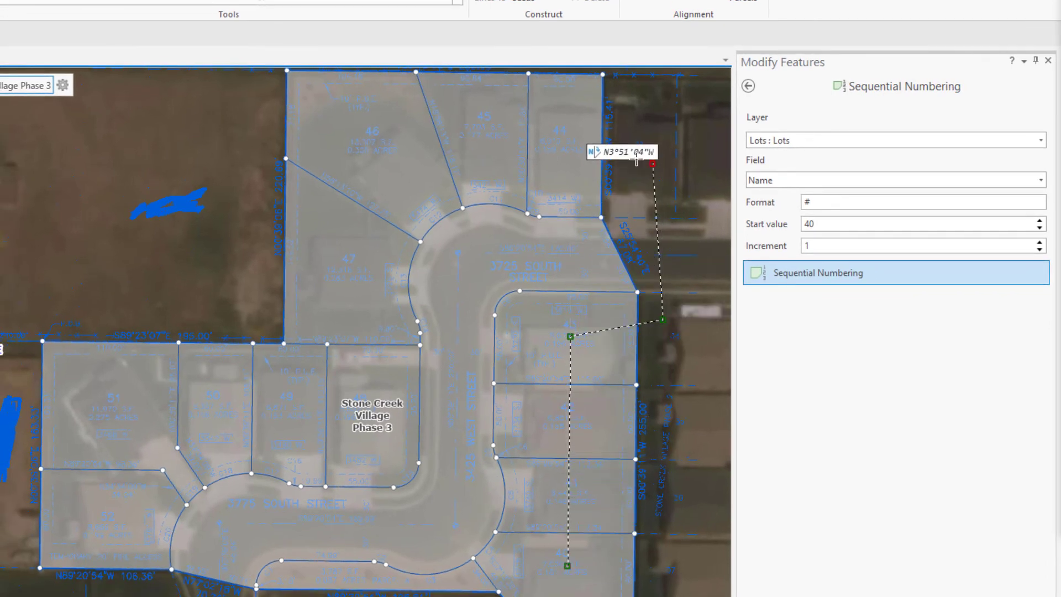
click(361, 146)
click(369, 403)
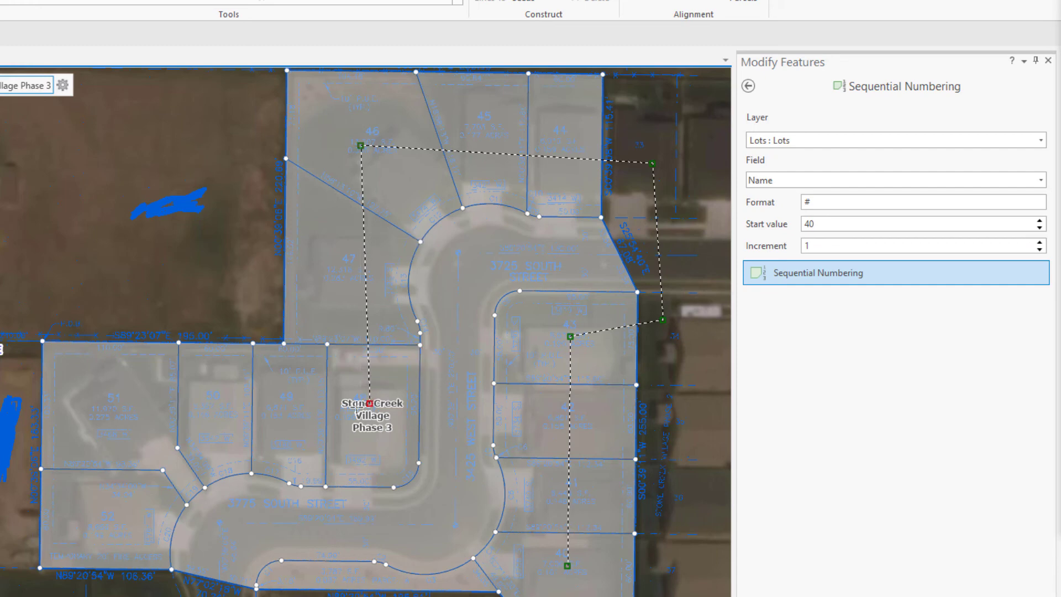
click(110, 411)
double_click(135, 534)
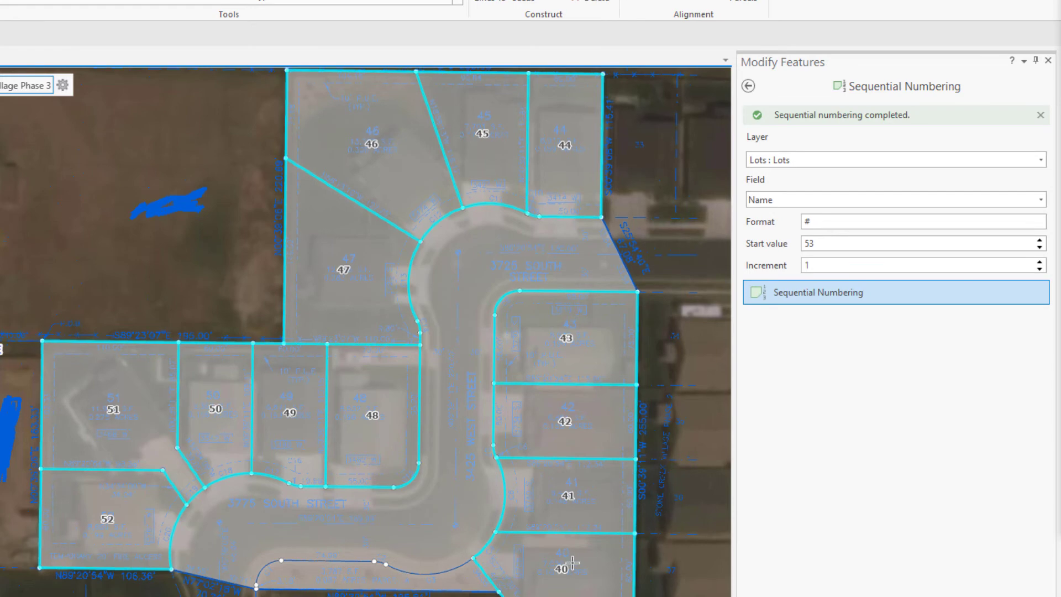
Compare the new lot labels with the lot numbers on the plat and clear the selection
scroll(569, 564, up, 3)
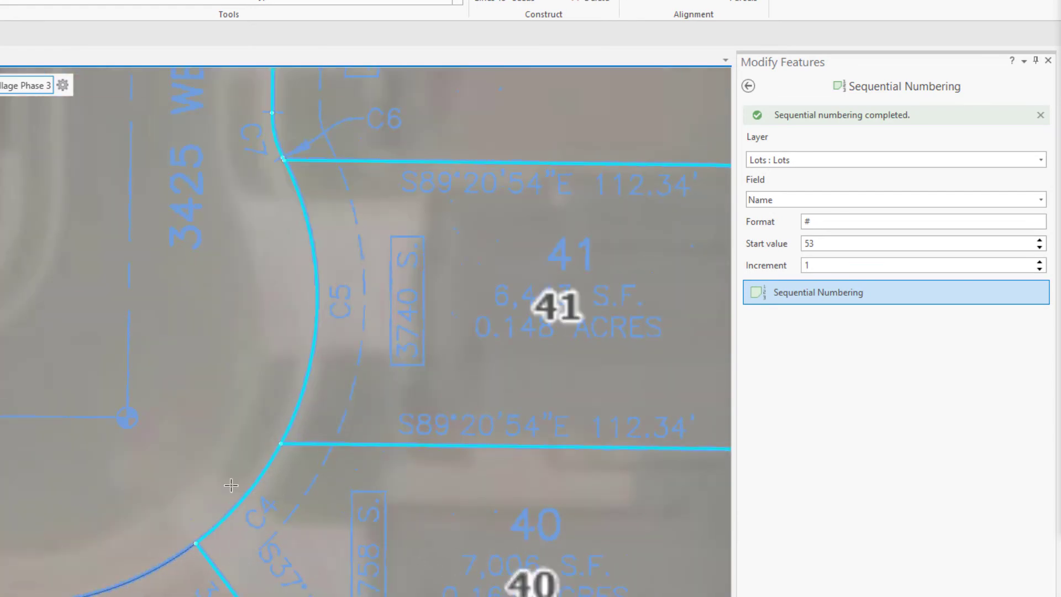
scroll(231, 486, down, 3)
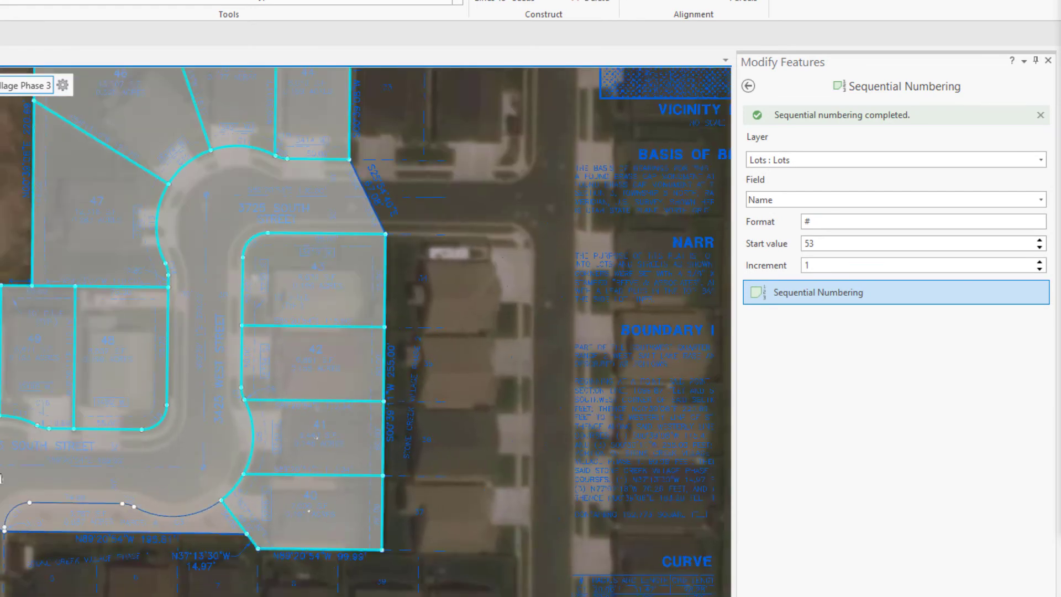
drag(0, 478, 394, 551)
scroll(277, 552, up, 4)
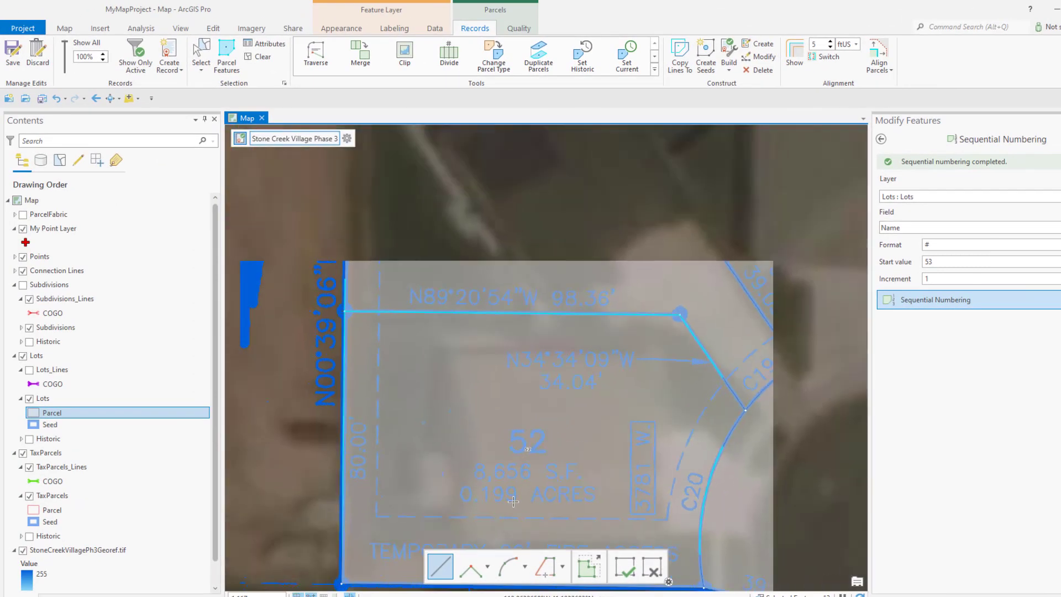
scroll(513, 502, down, 2)
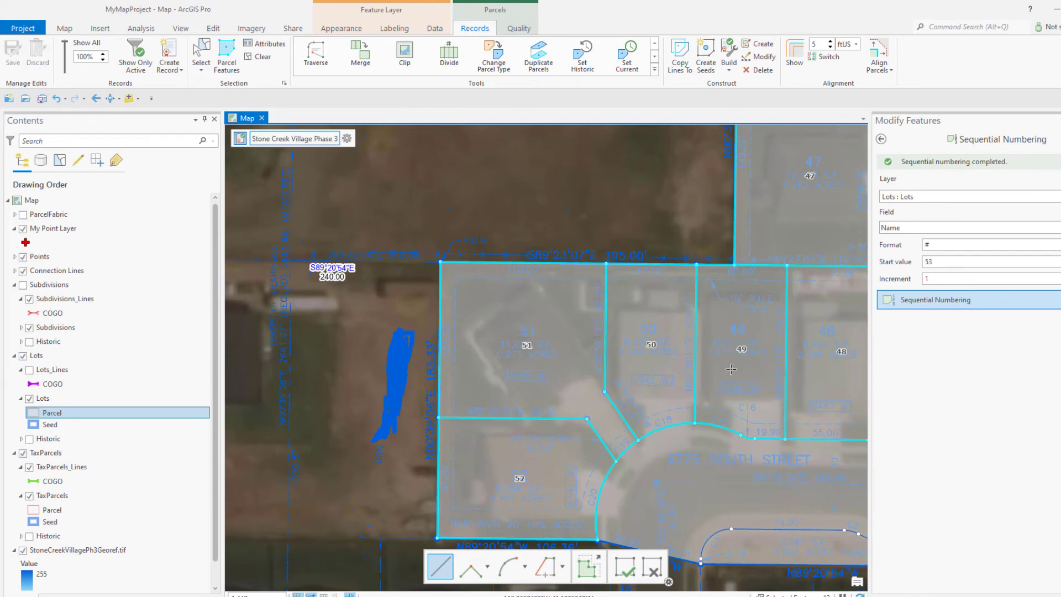
scroll(731, 370, down, 4)
drag(837, 344, 622, 360)
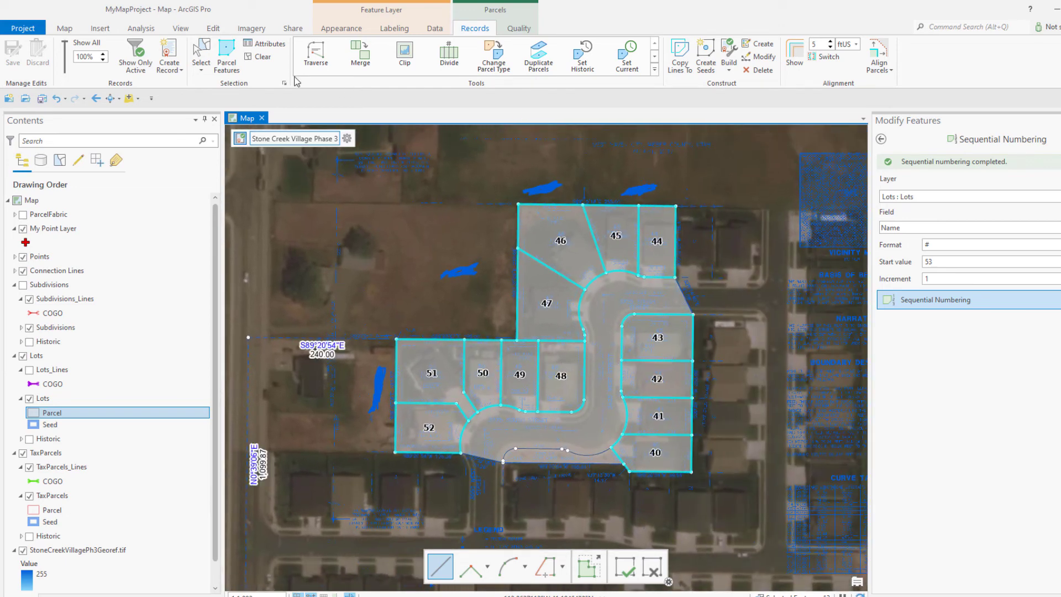
click(259, 56)
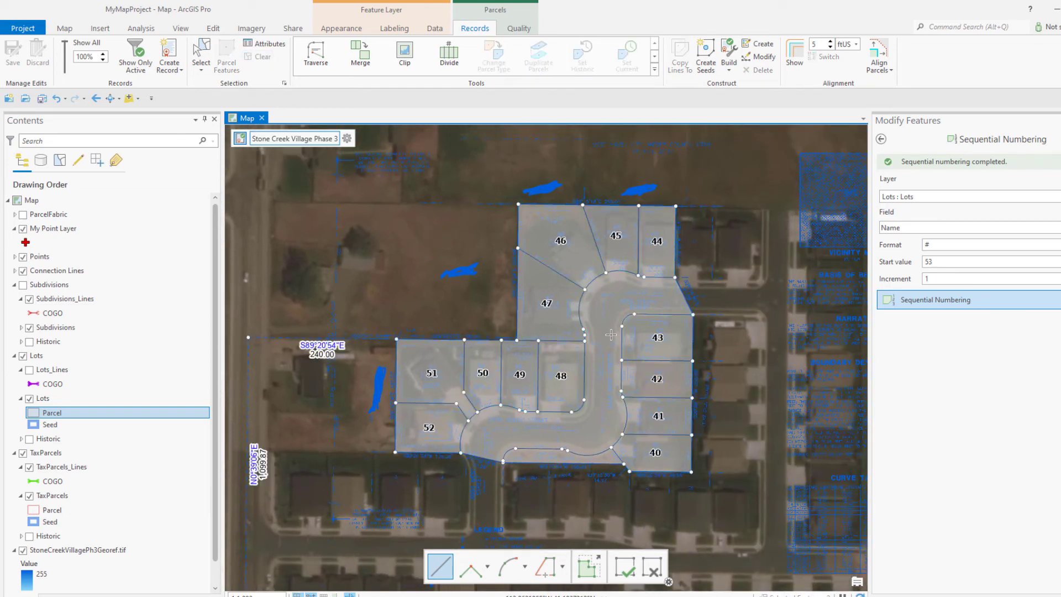
drag(611, 335, 635, 354)
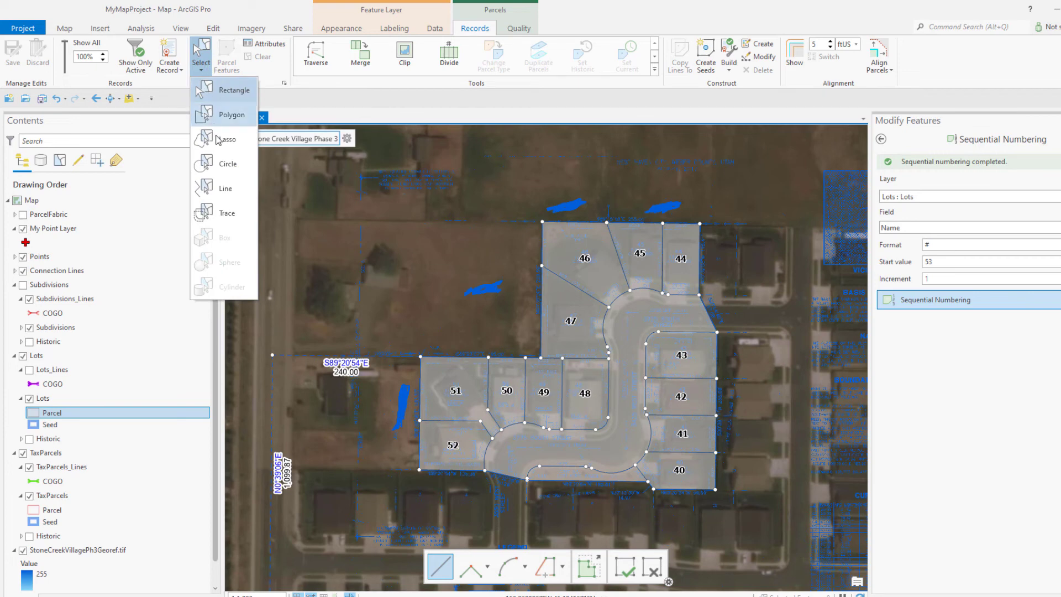
Switch to selection by line and make Lots the only selectable layer
click(217, 189)
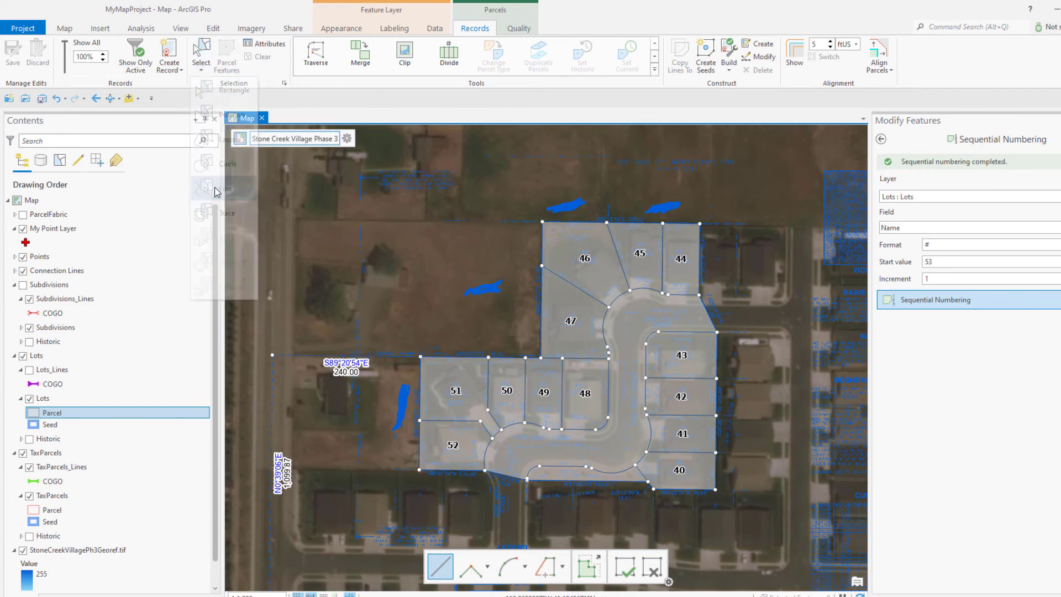
click(59, 159)
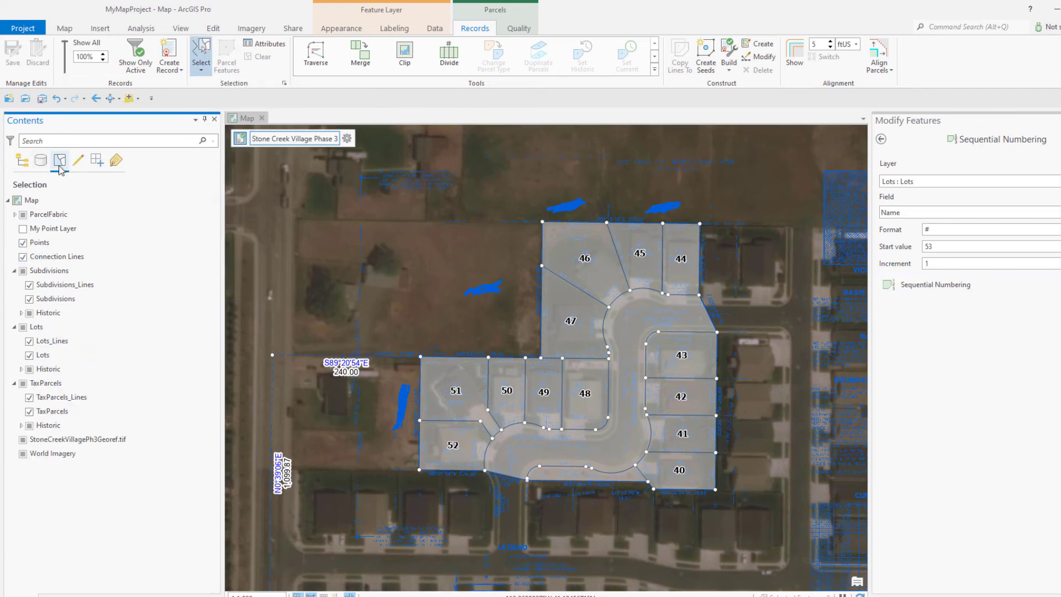
right_click(49, 356)
click(82, 146)
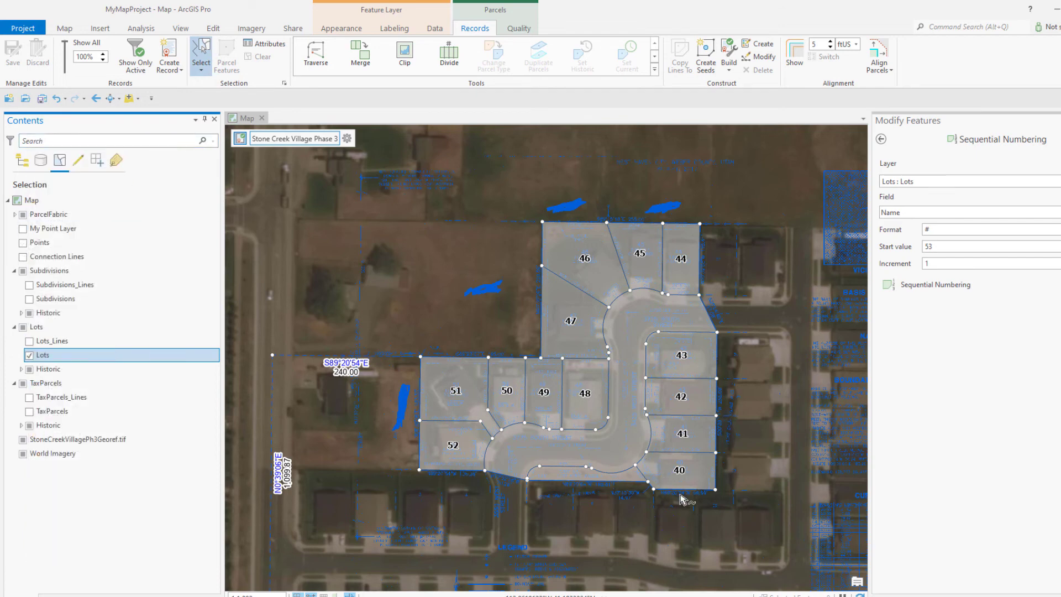
Select lots 40 through 52 by sketching a selection line through them in number order
click(682, 473)
click(684, 351)
click(753, 335)
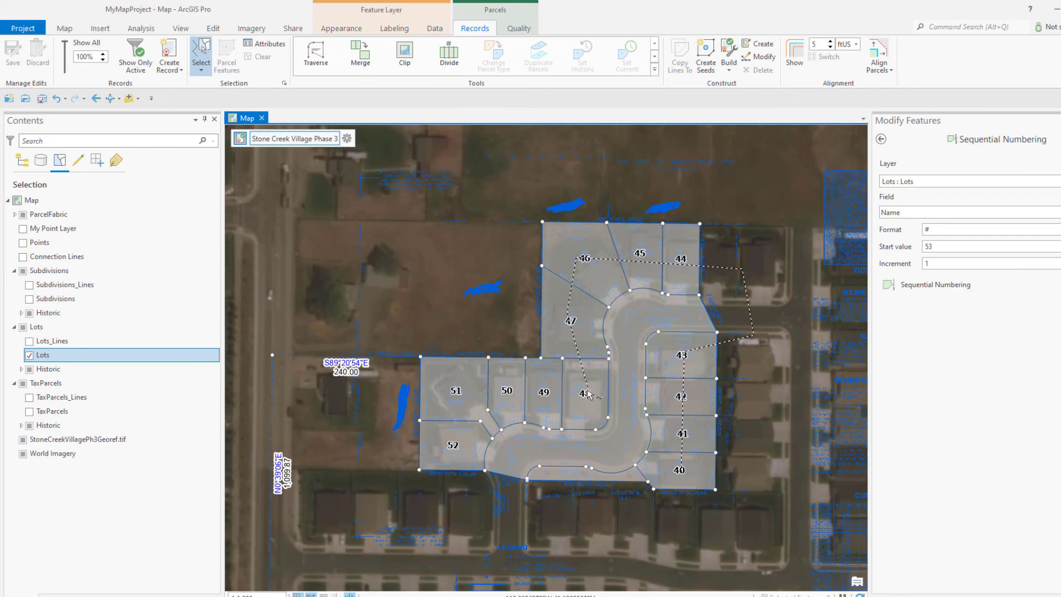
double_click(454, 456)
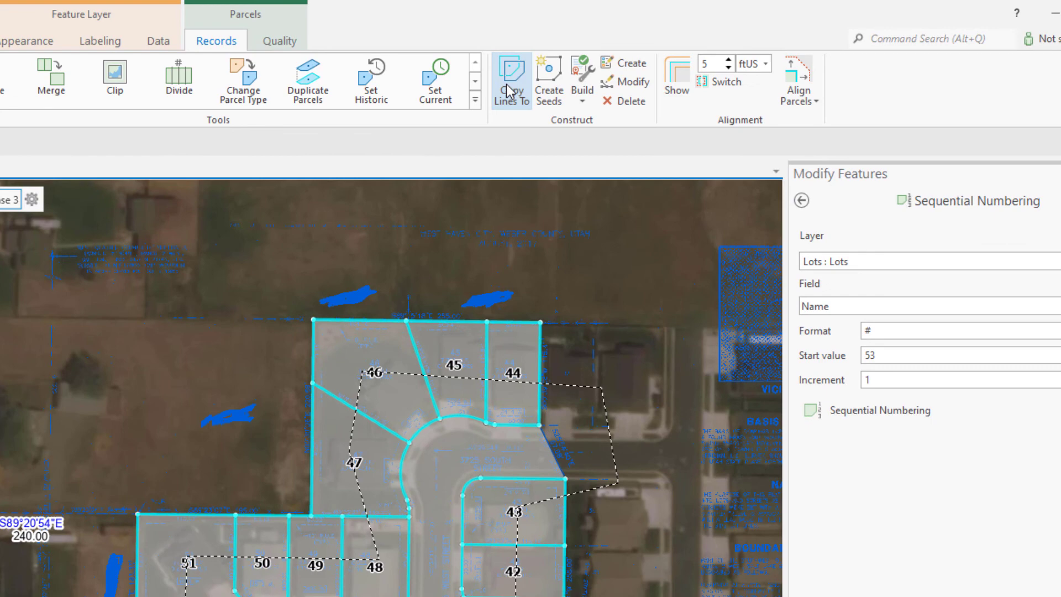
Copy the selected lots' lines to the TaxParcels parcel type, showing only the active record and preserving attributes
click(525, 82)
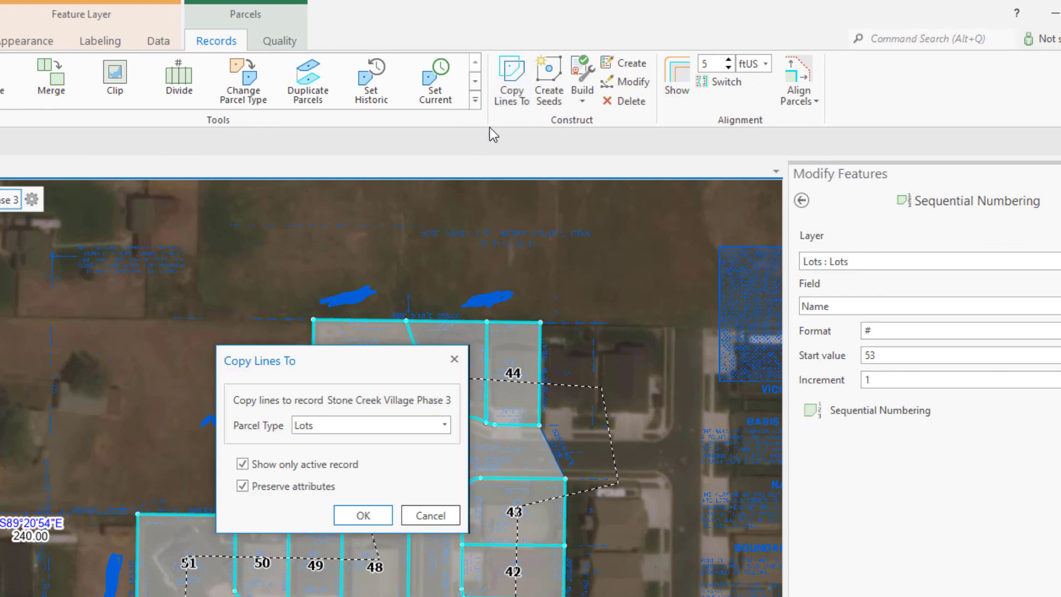
click(445, 426)
click(343, 458)
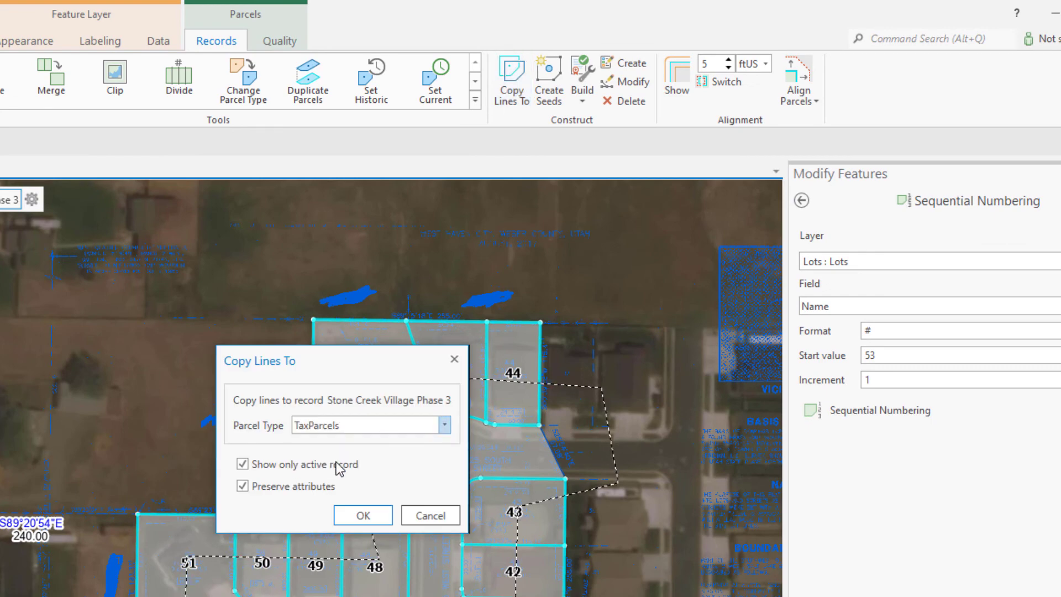
click(367, 516)
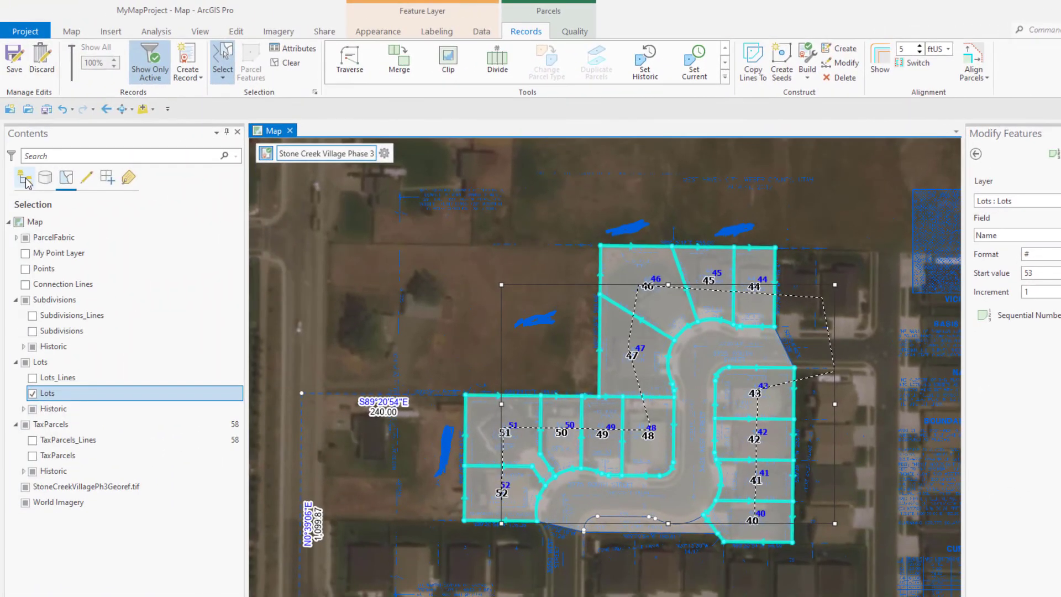
Return to the layer drawing order and hide the Lots group layer
click(25, 178)
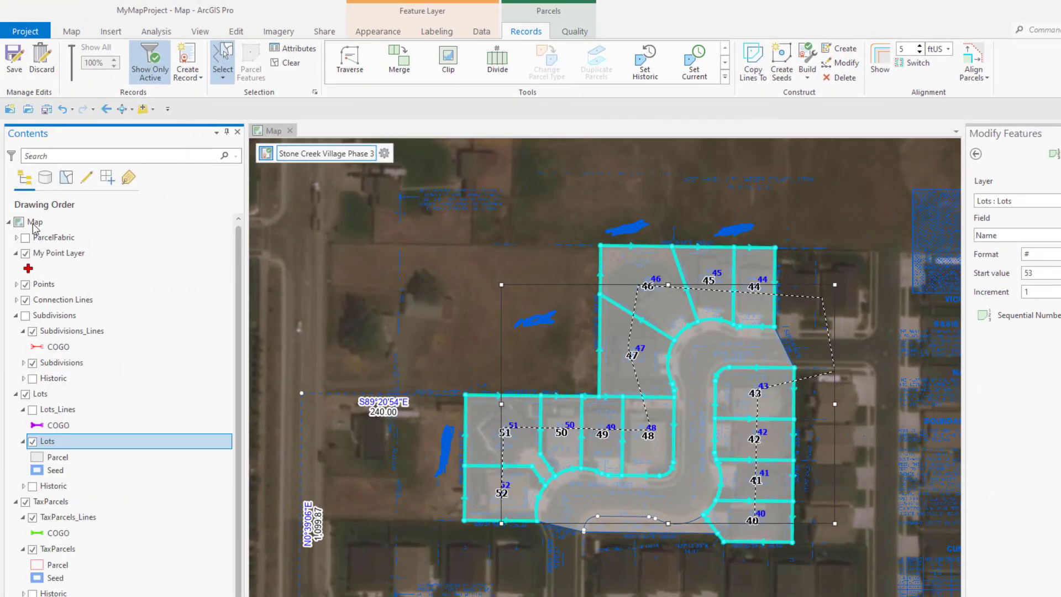
click(26, 393)
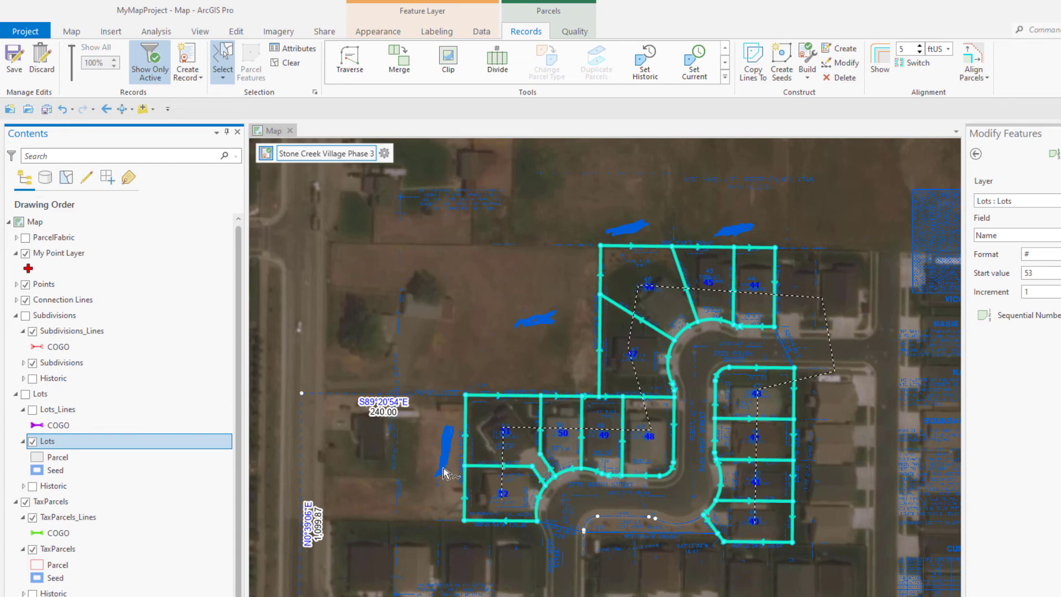
mouse_move(505, 477)
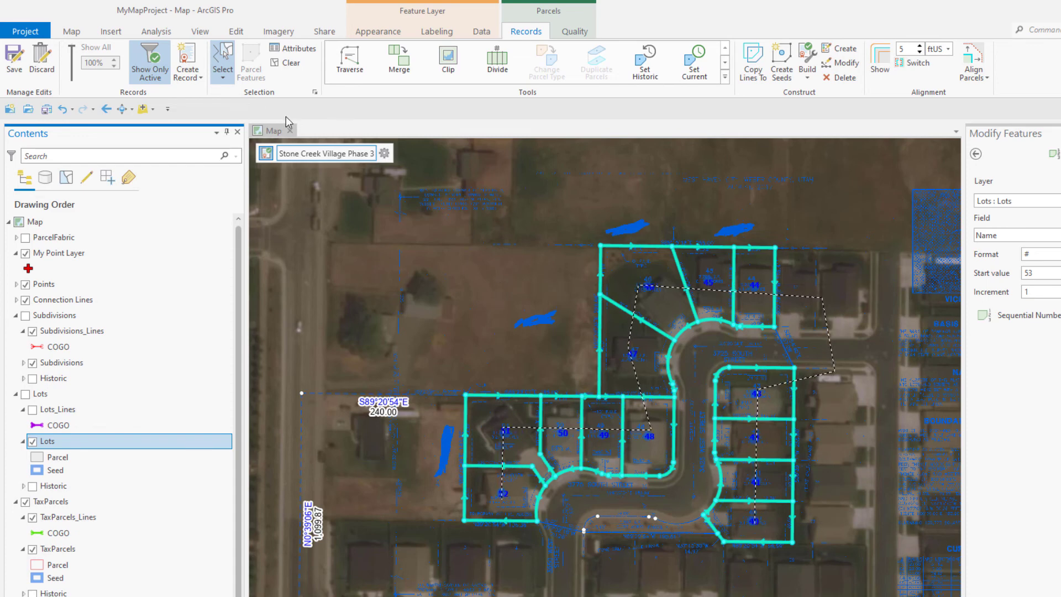
click(426, 208)
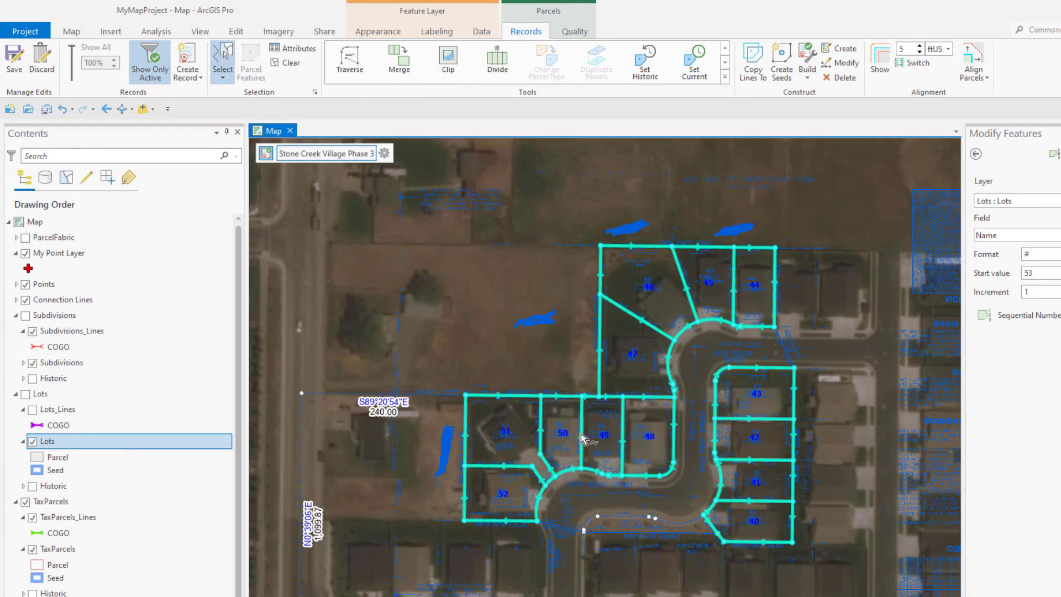
Turn on labels for the TaxParcels_Lines layer and clear the current selection
scroll(711, 487, up, 5)
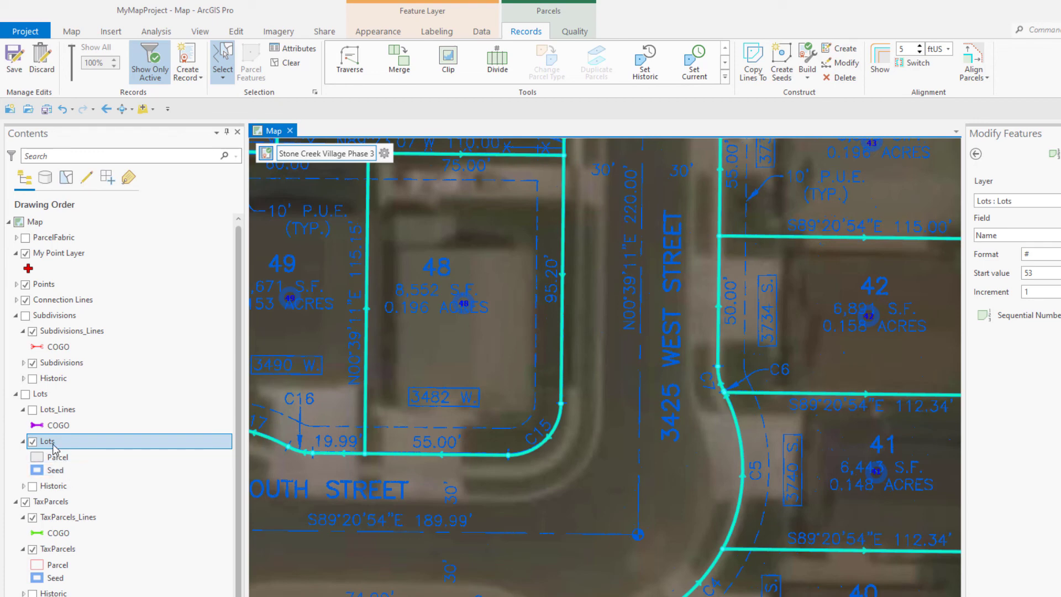
right_click(64, 517)
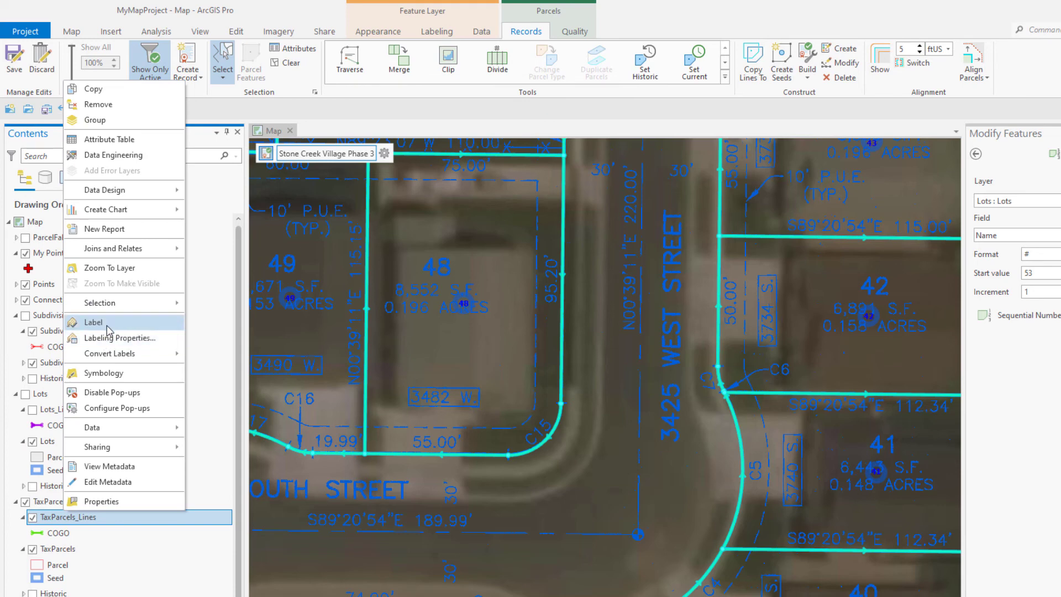
click(103, 323)
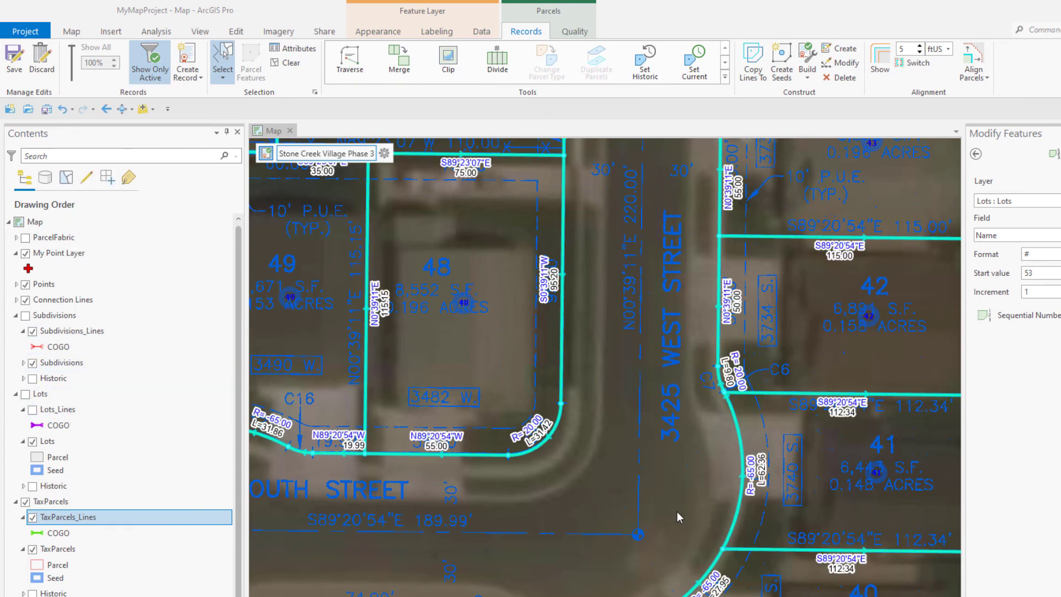
click(775, 565)
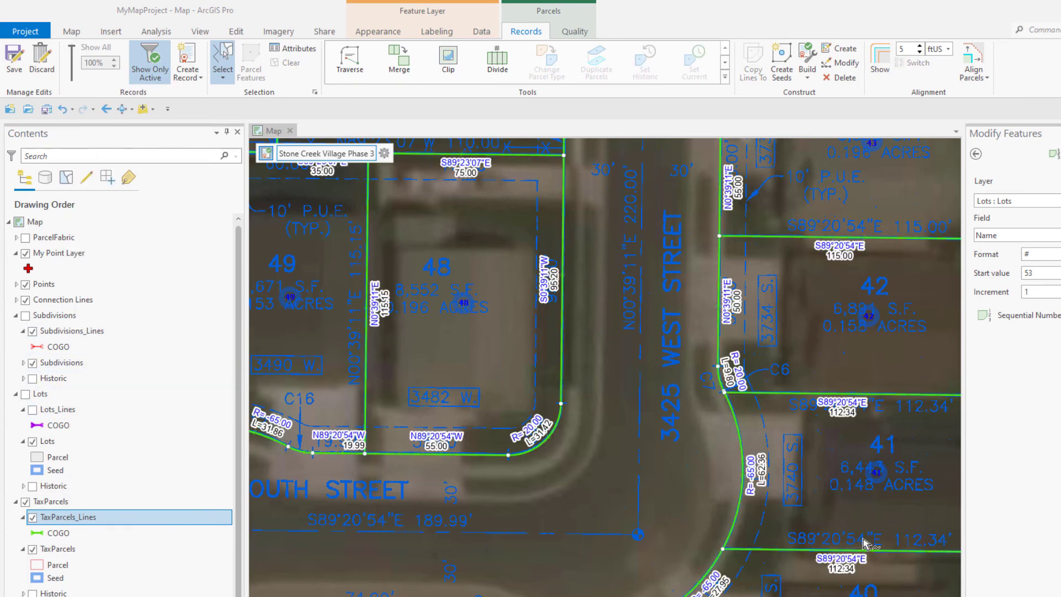
Build the tax parcels of the active Stone Creek Village Phase 3 record and turn off the TaxParcels_Lines labels
drag(865, 544, 701, 473)
scroll(539, 542, down, 3)
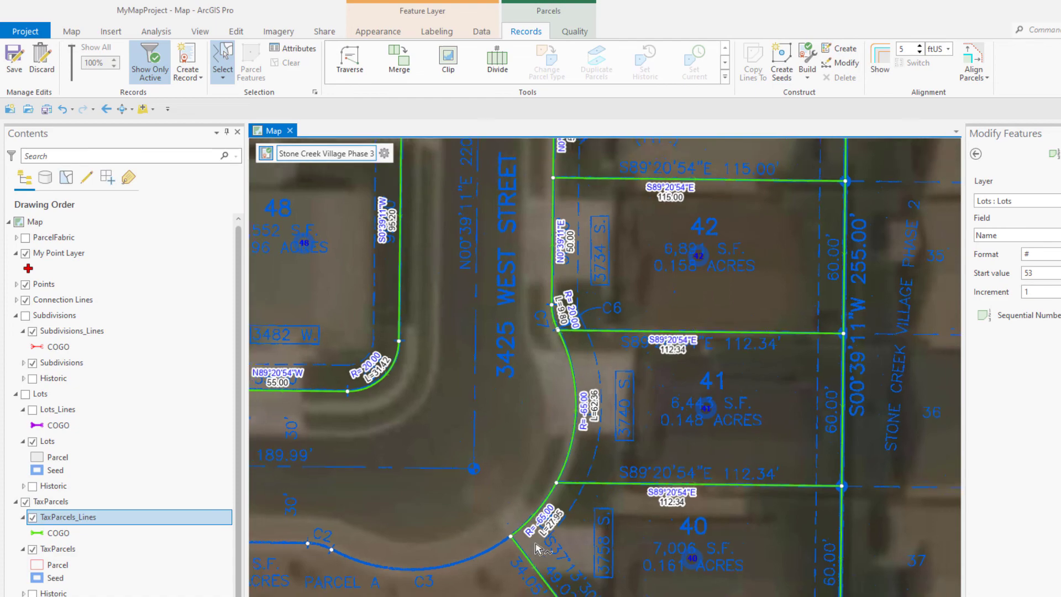
drag(469, 443, 649, 465)
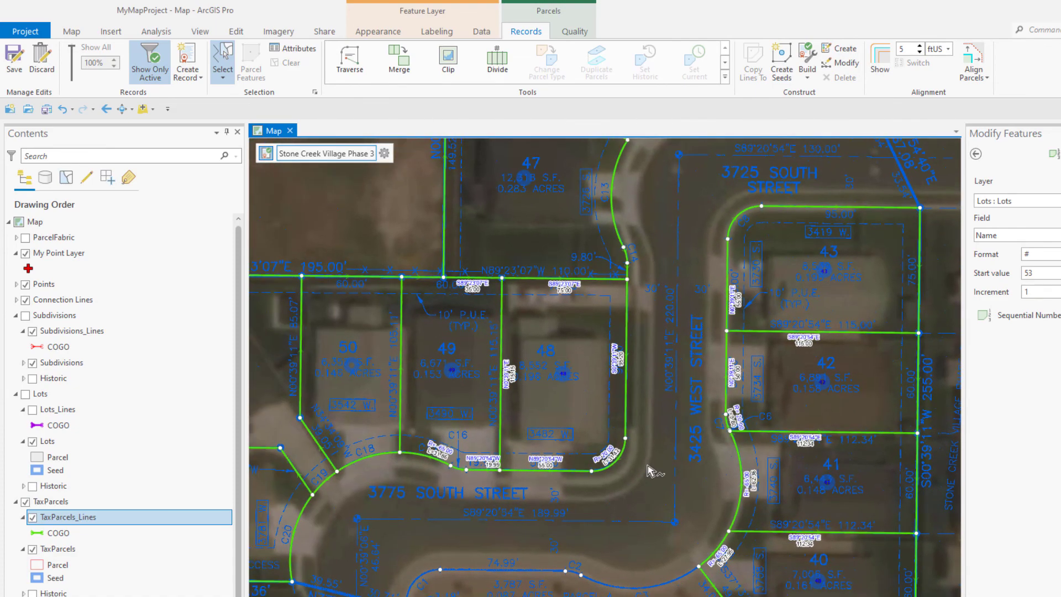
scroll(649, 464, down, 3)
drag(637, 351, 636, 392)
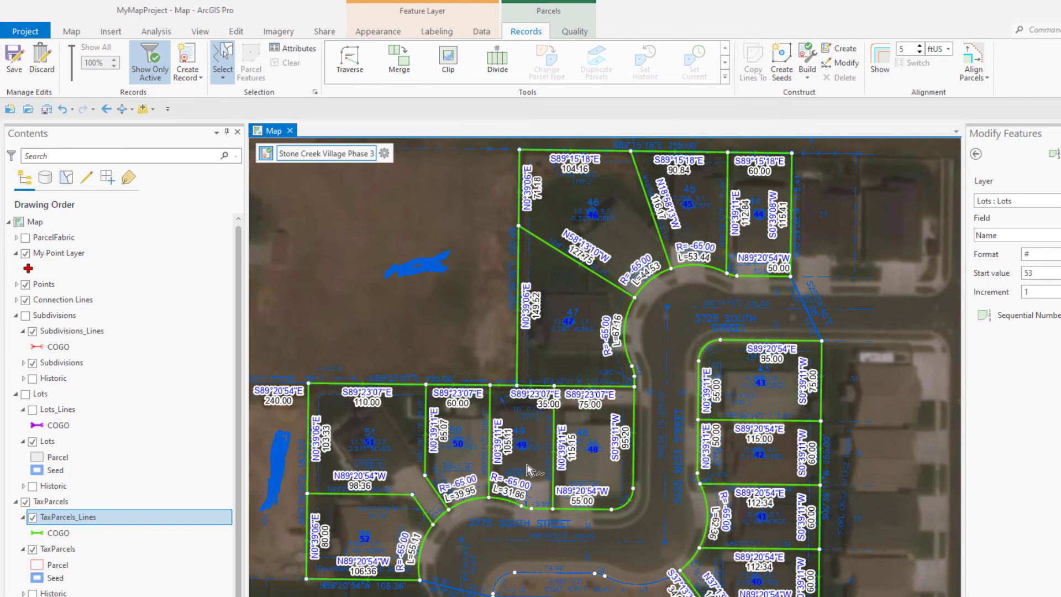
click(25, 596)
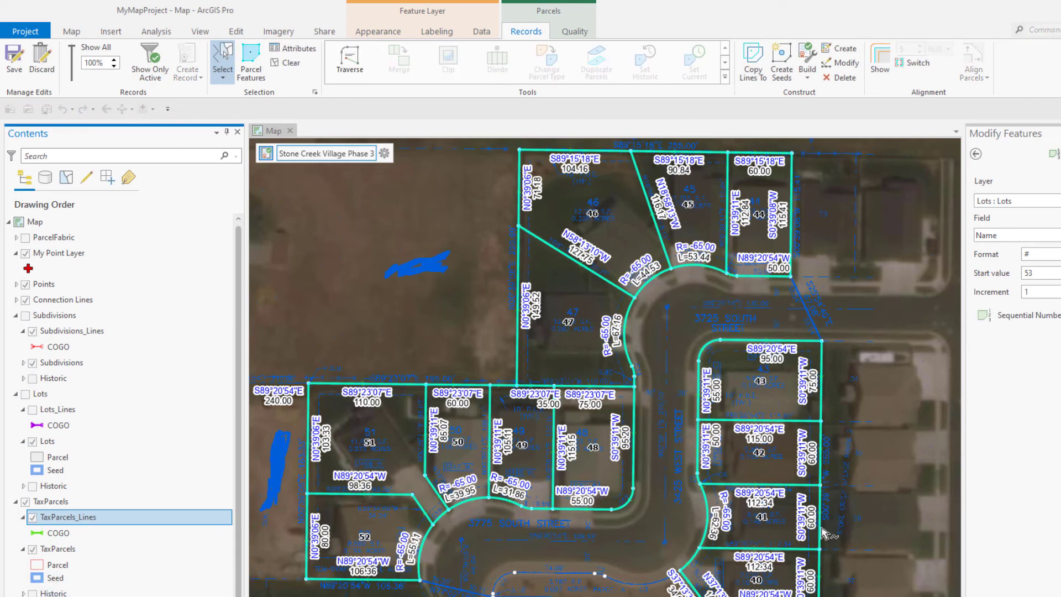
right_click(66, 518)
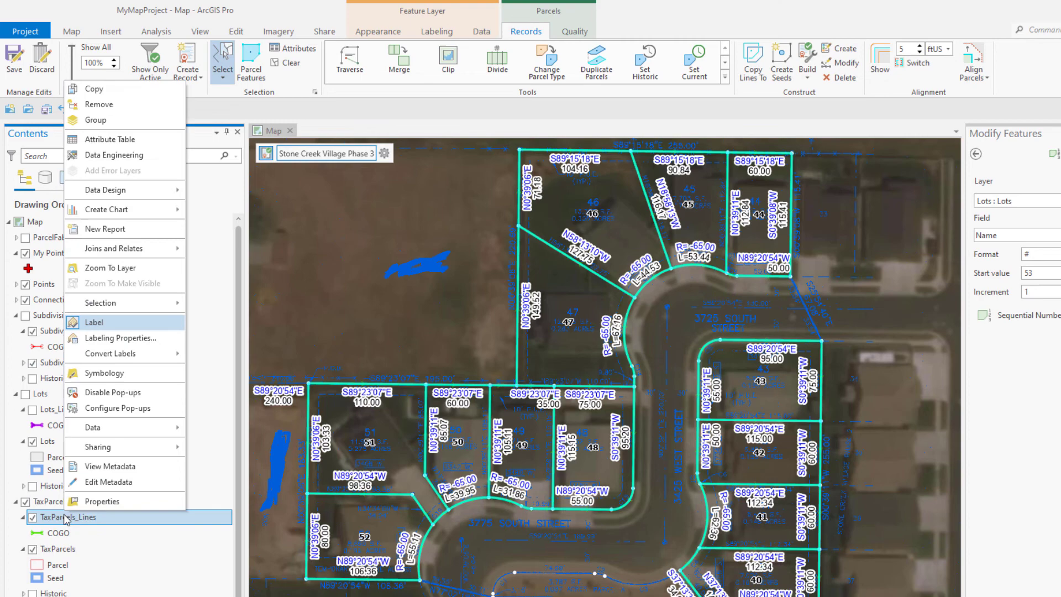
click(107, 322)
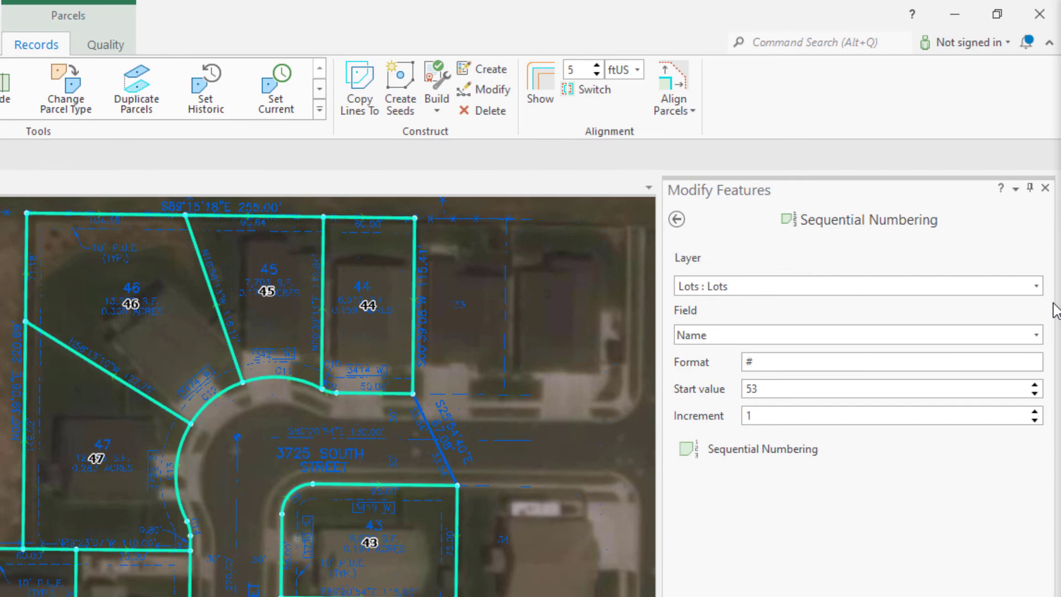
Configure Sequential Numbering for the TaxParcels Name field with format SCV-3-####, start value 40 and increment 1
click(1036, 288)
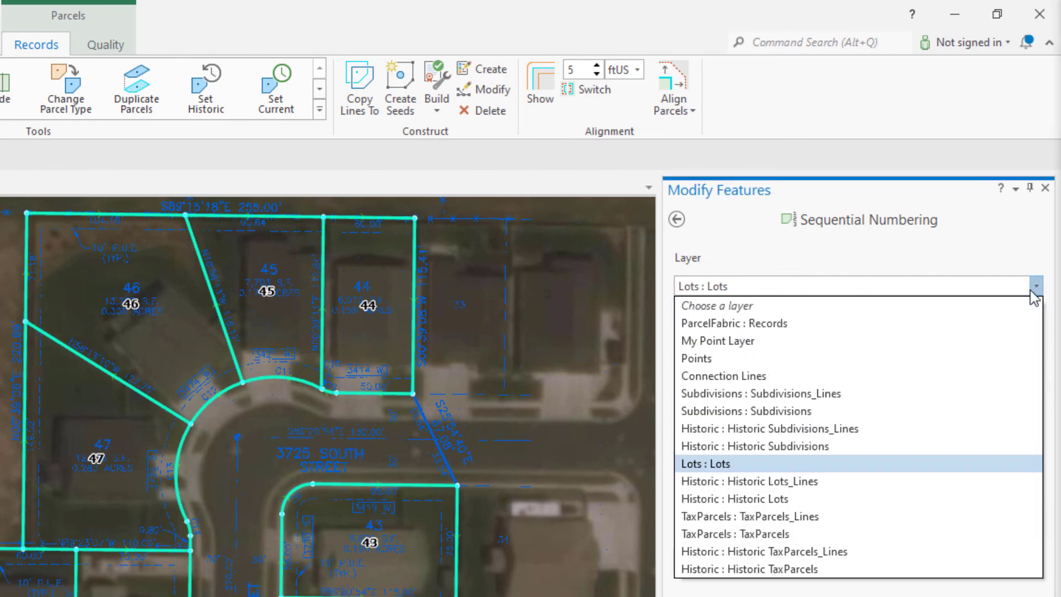
click(761, 534)
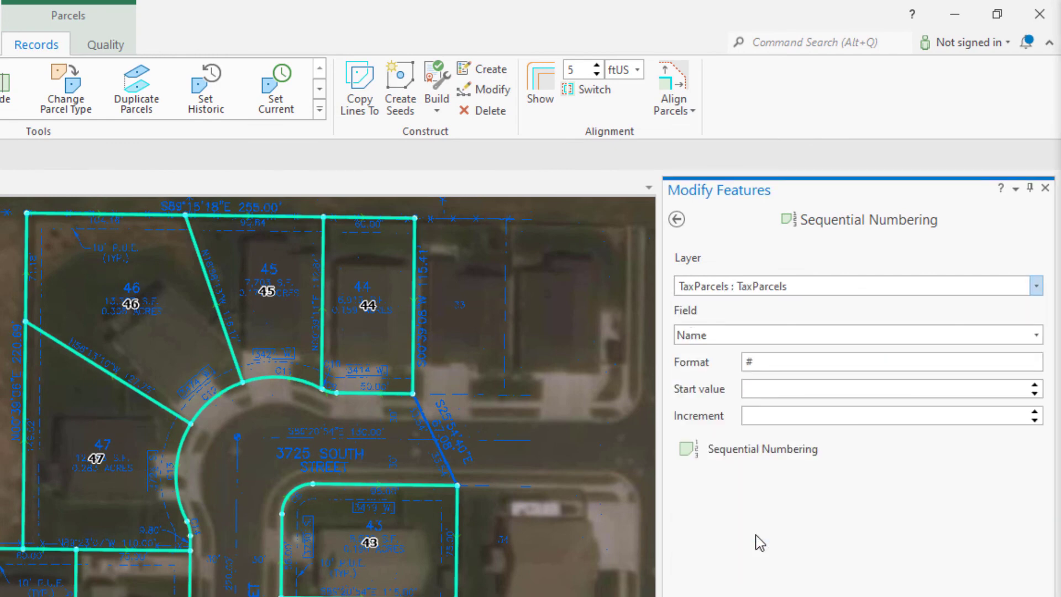
click(749, 362)
text(###)
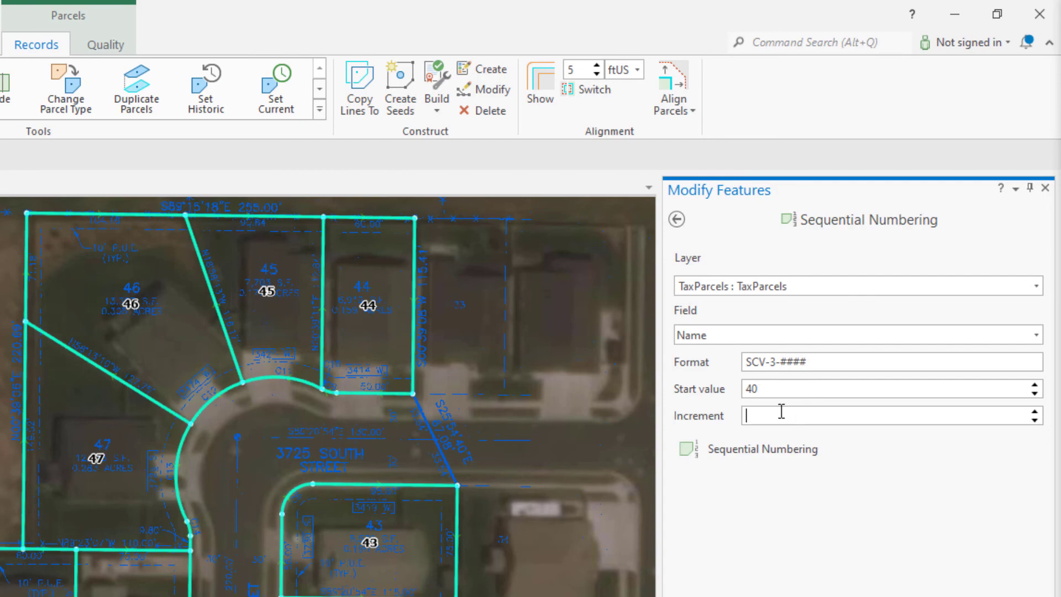
text(1)
Number the tax parcels by sketching a line through them from lot 40 to lot 52, and save the edits
click(766, 449)
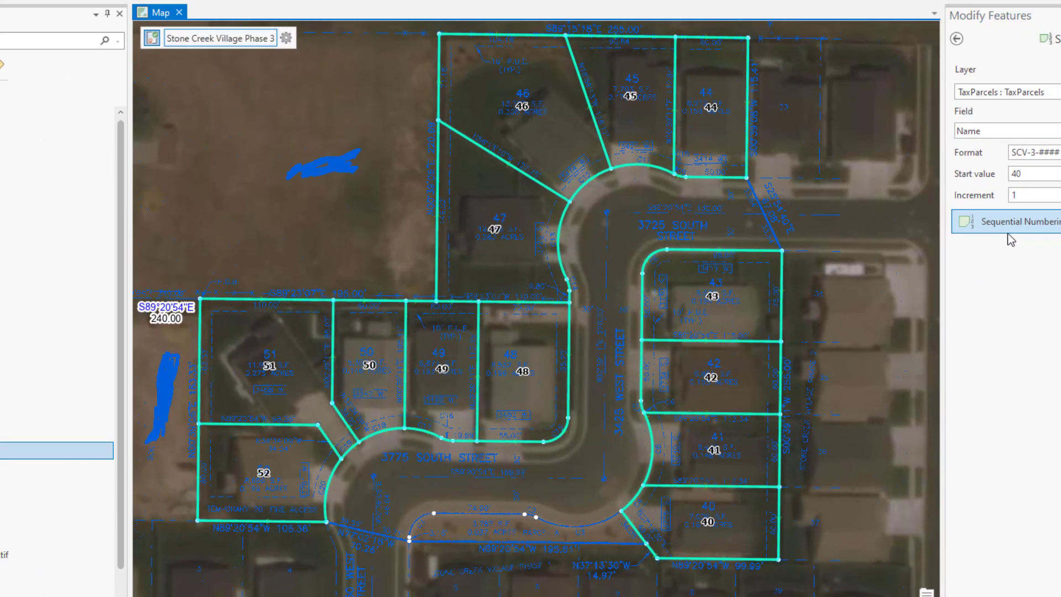
click(716, 527)
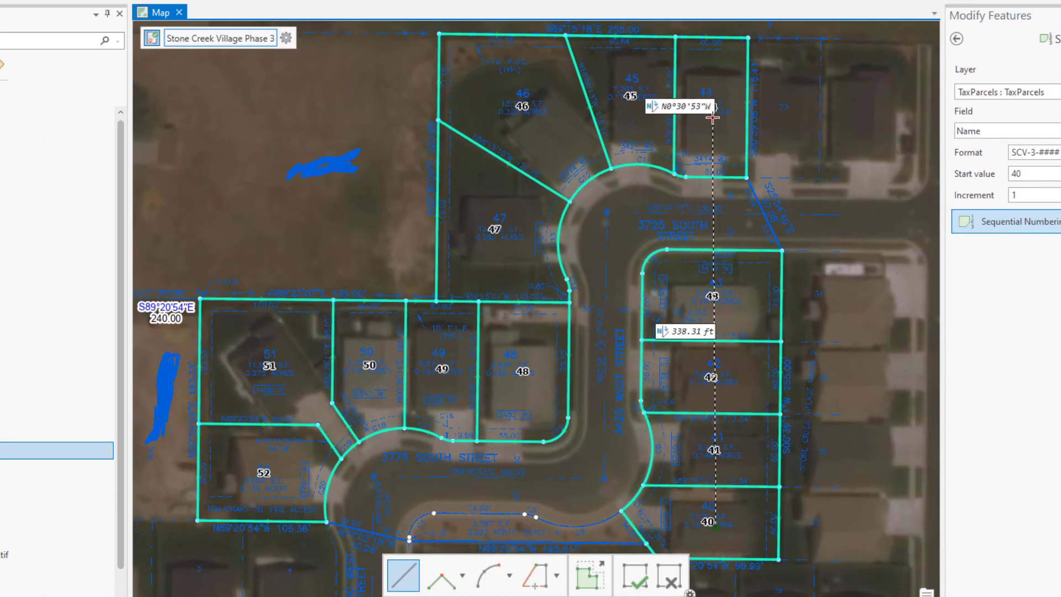
click(713, 116)
click(509, 112)
click(509, 246)
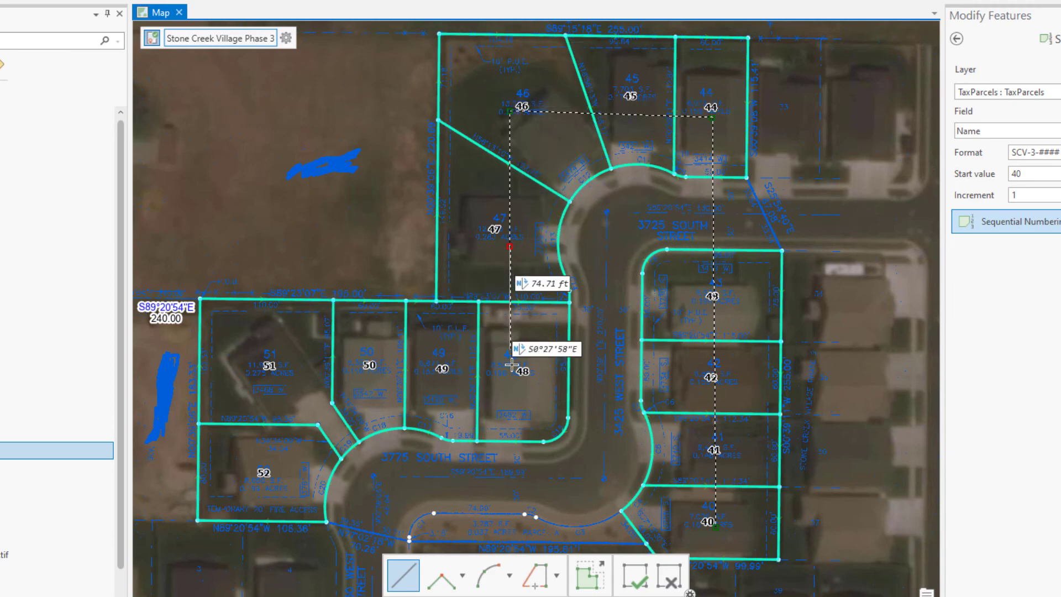
click(512, 369)
click(253, 371)
double_click(280, 475)
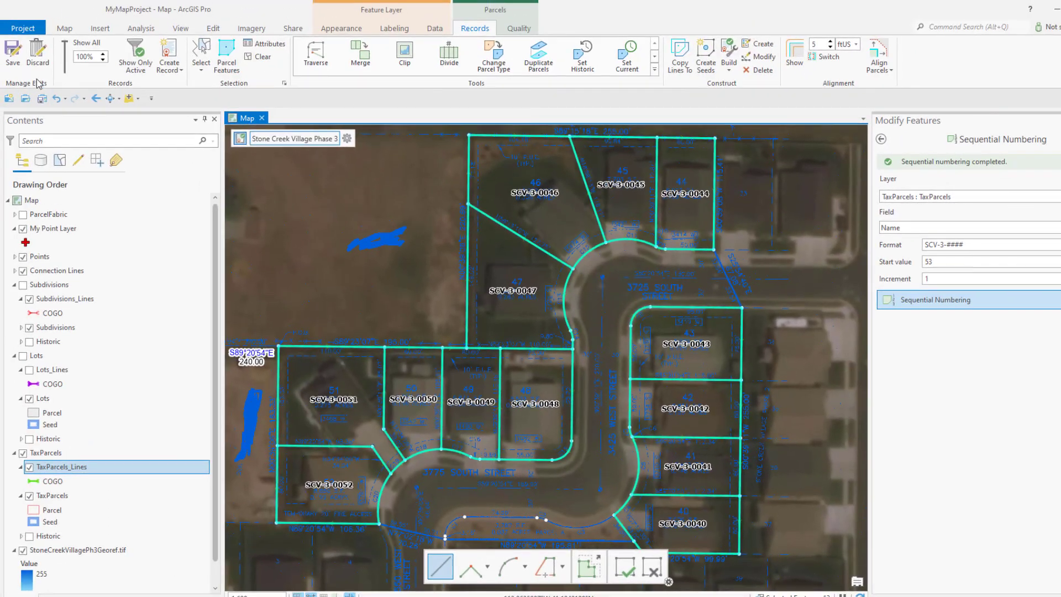
click(13, 57)
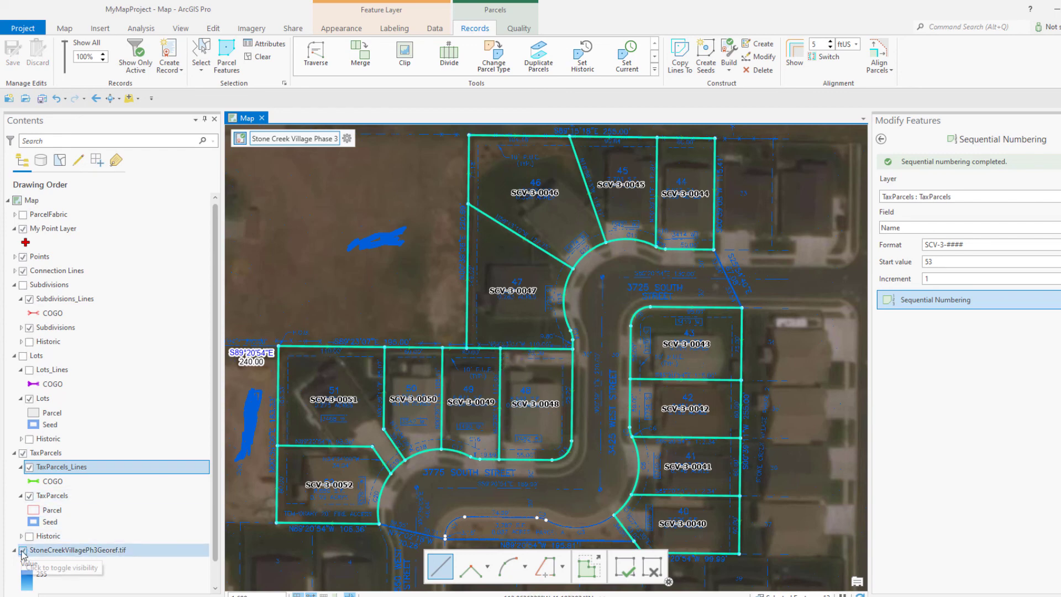
Hide the StoneCreekVillagePh3Georef.tif plat image and show the Subdivisions group layer
click(23, 550)
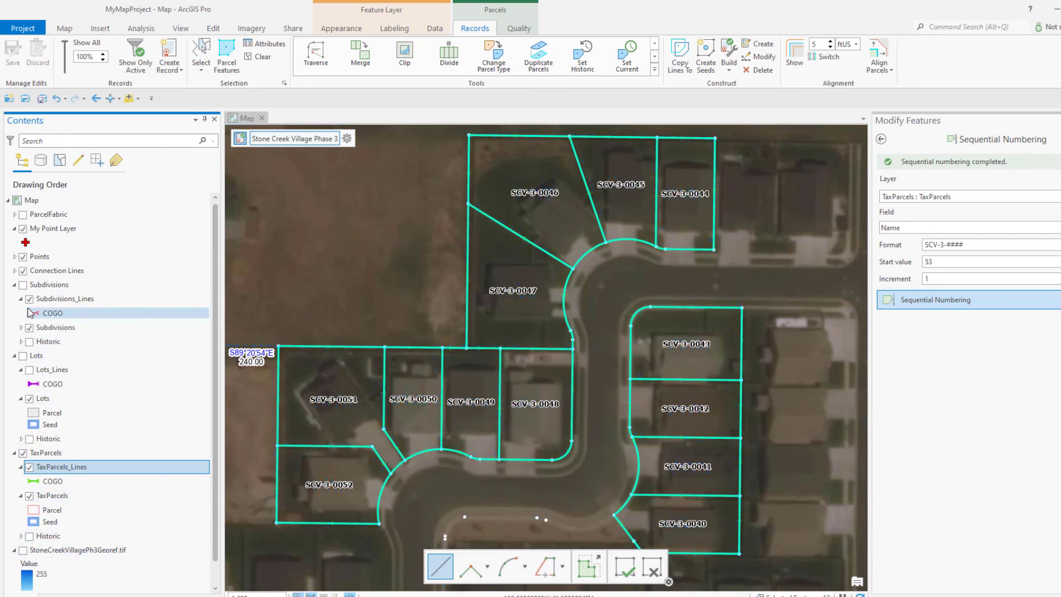
click(23, 285)
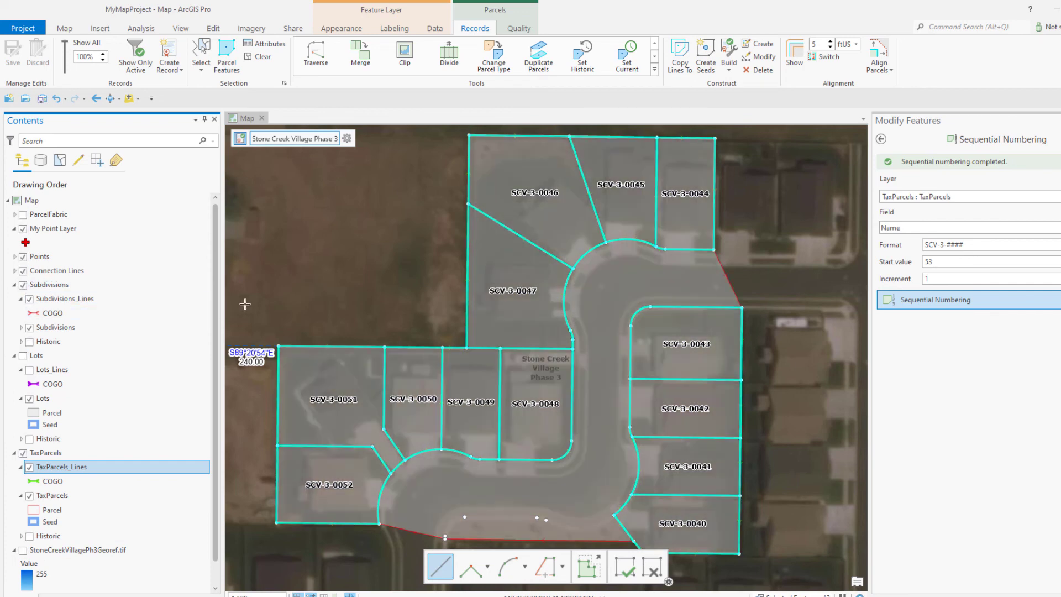
drag(378, 307, 428, 310)
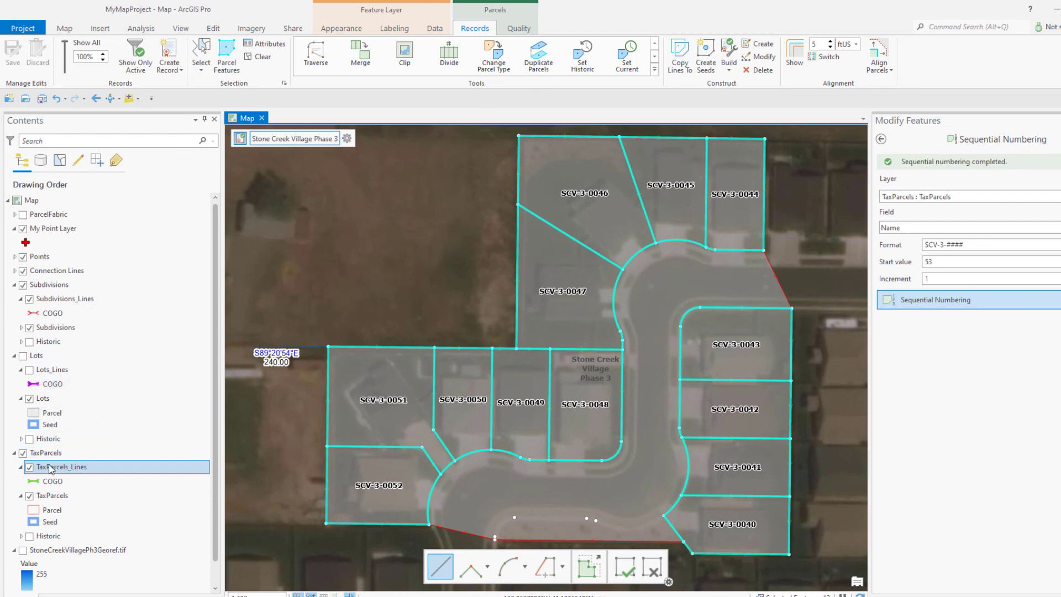
Hide TaxParcels to view the subdivision alone, show the Lots group layer, and show TaxParcels again
click(23, 453)
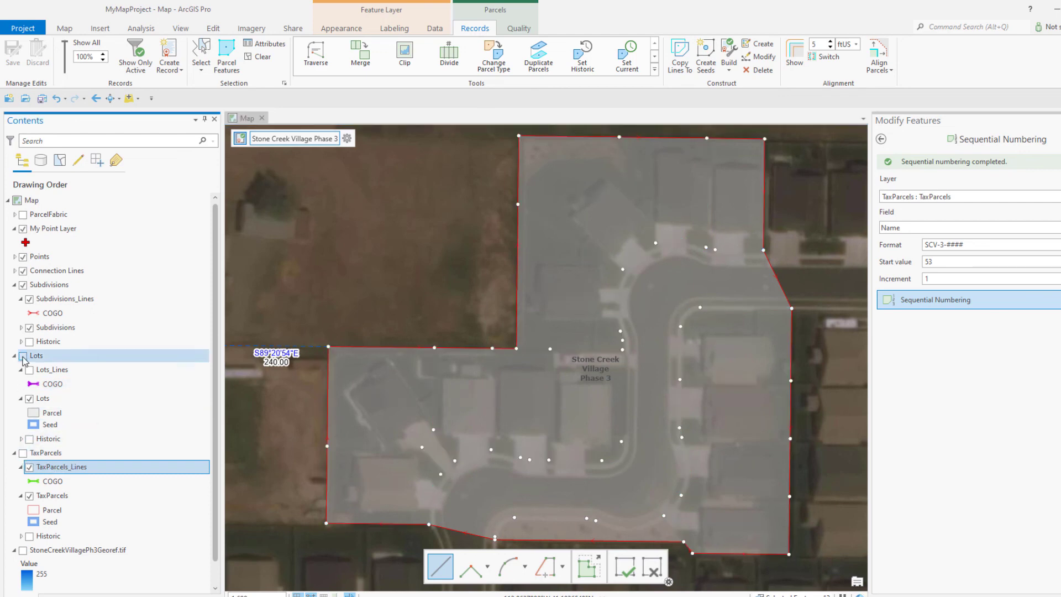
click(24, 356)
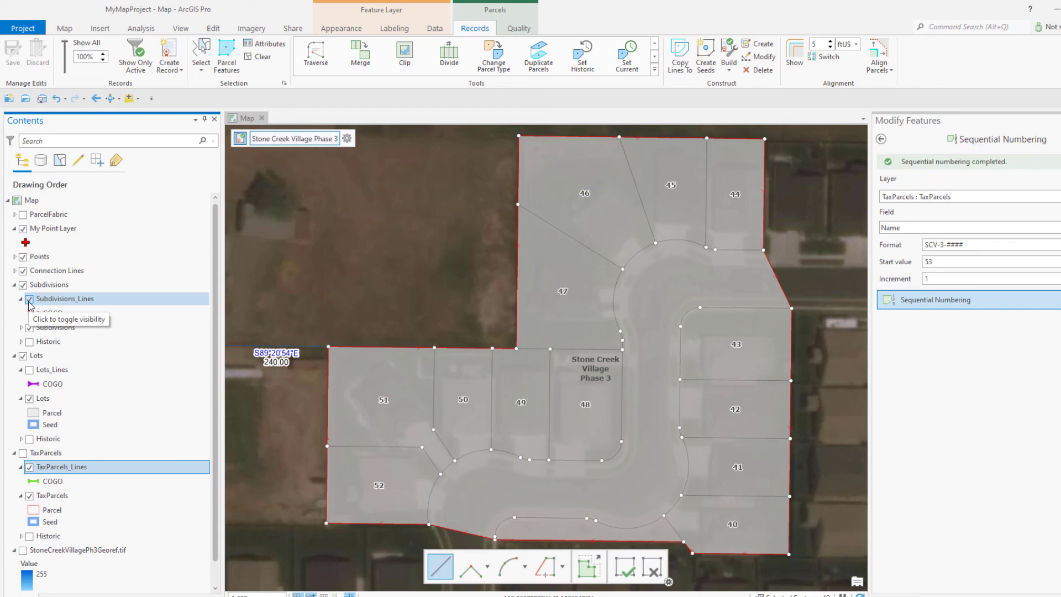
click(23, 454)
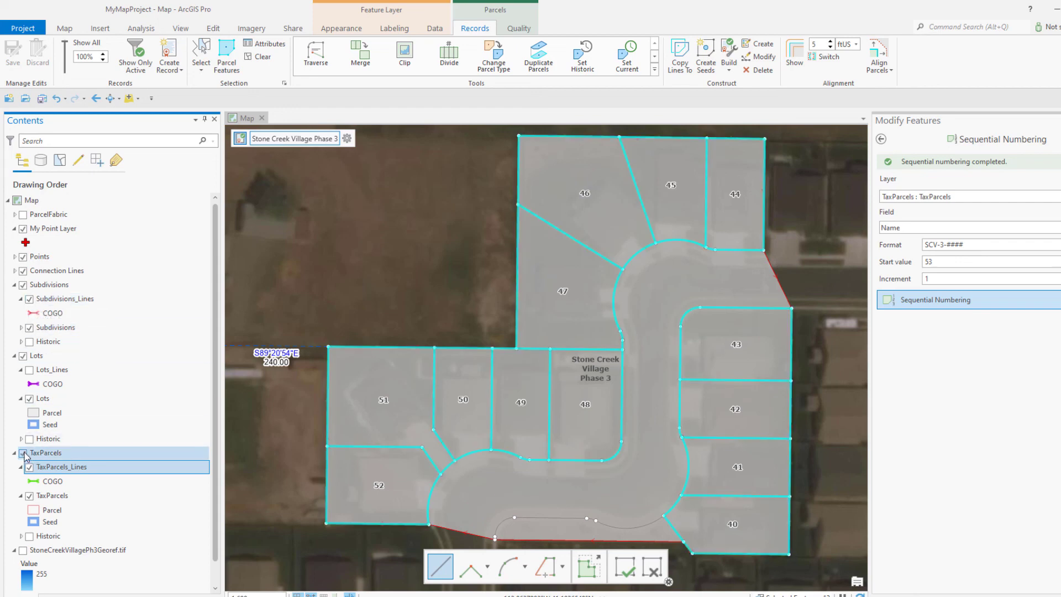